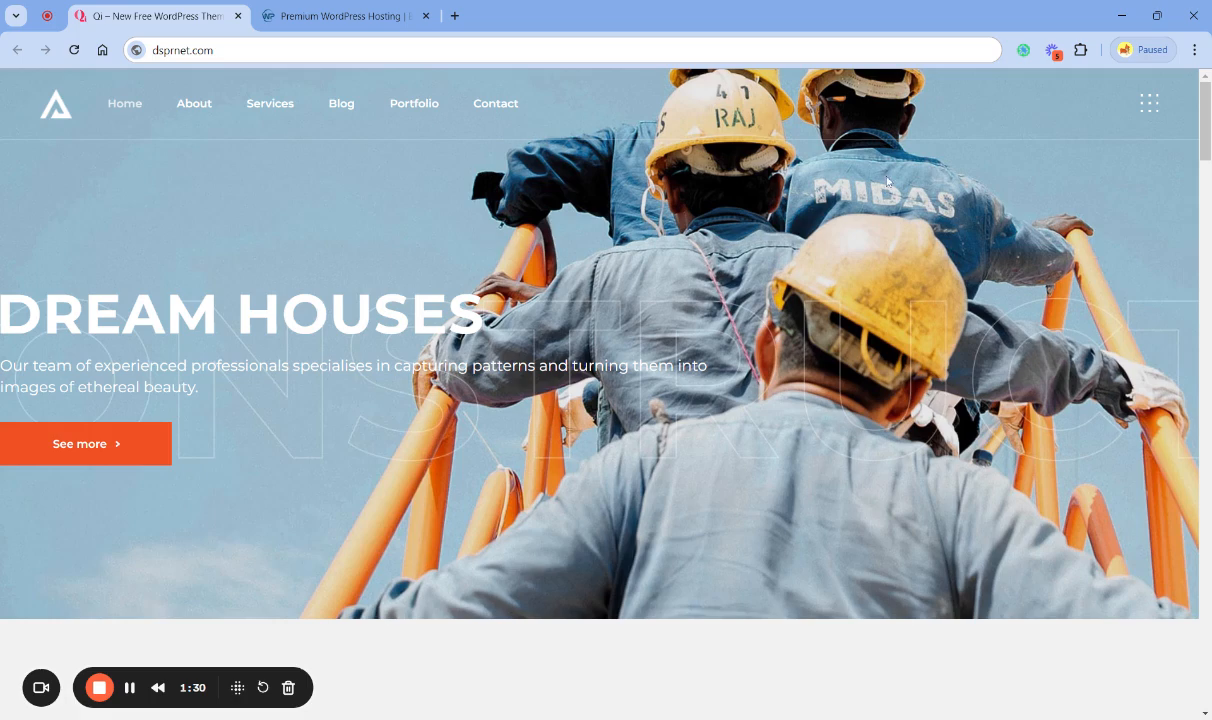
- Open the demo homepage's side panel to inspect its logo, text and social links, and close it again
click(1148, 104)
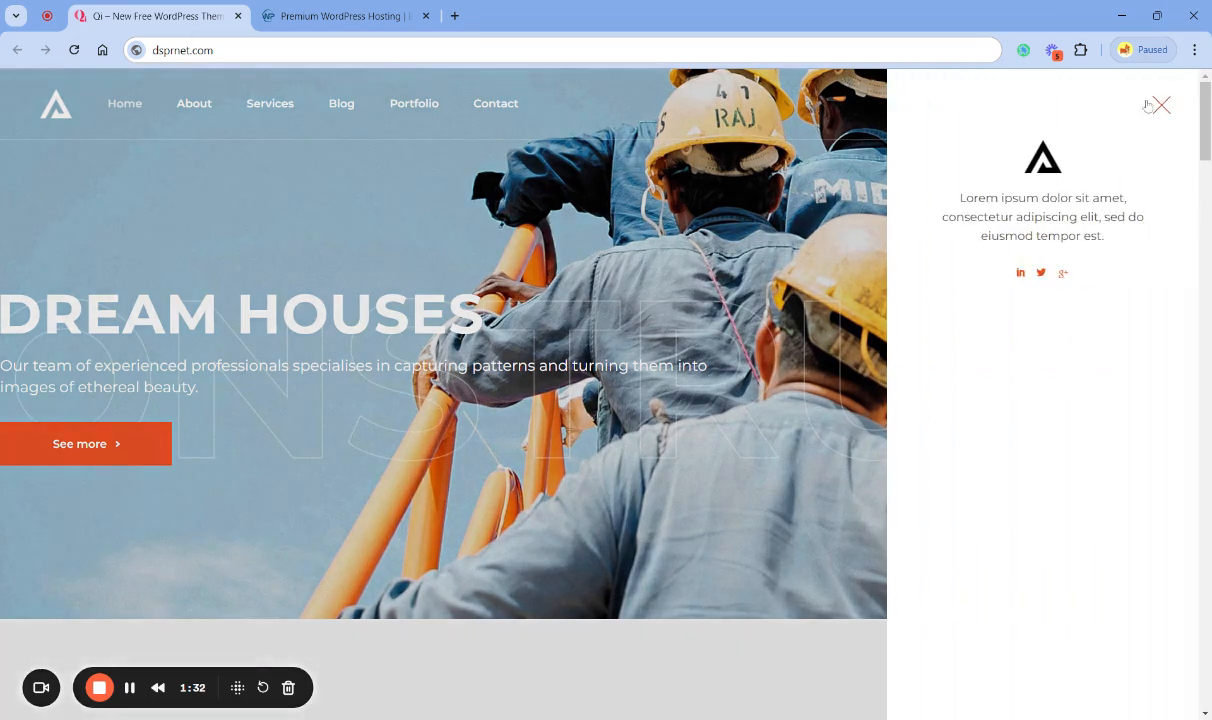
click(1163, 108)
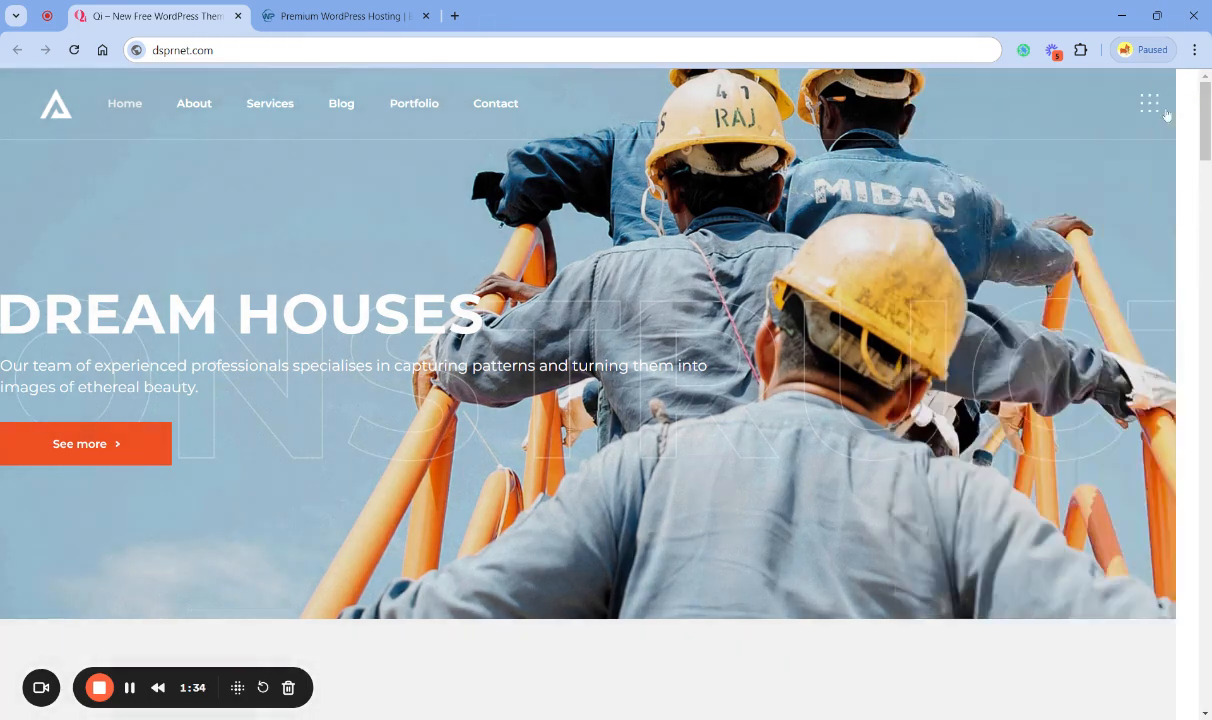
click(1100, 106)
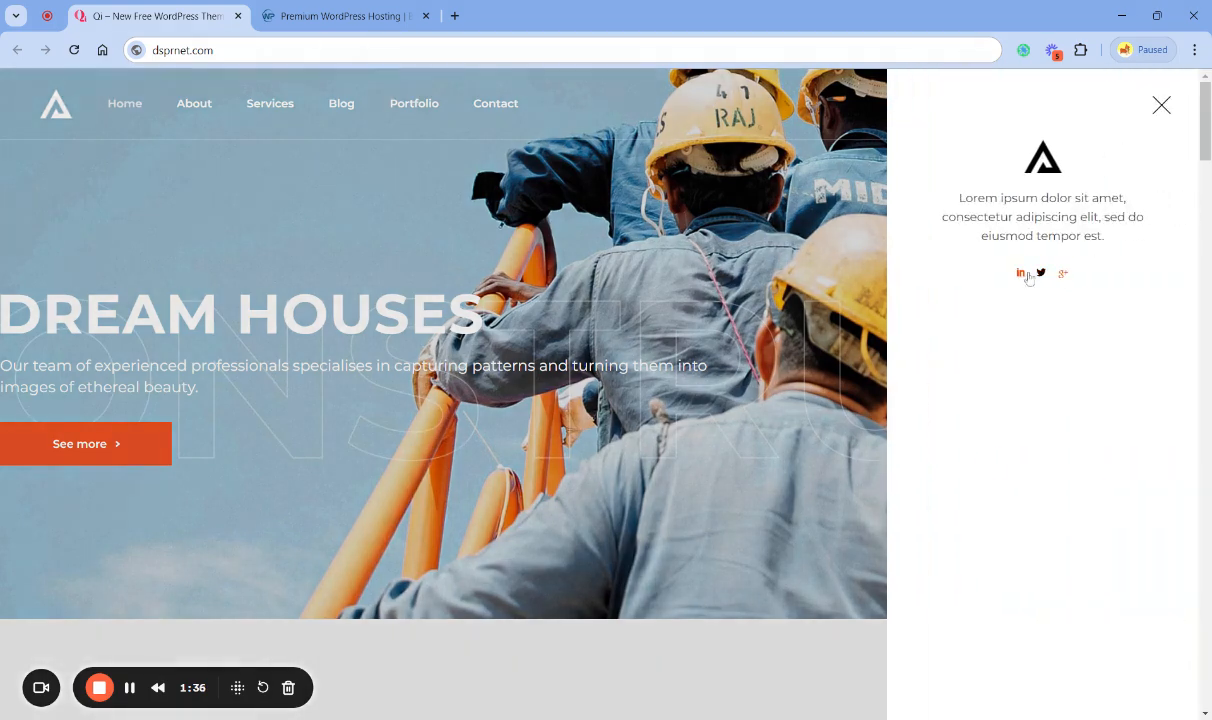
click(1161, 105)
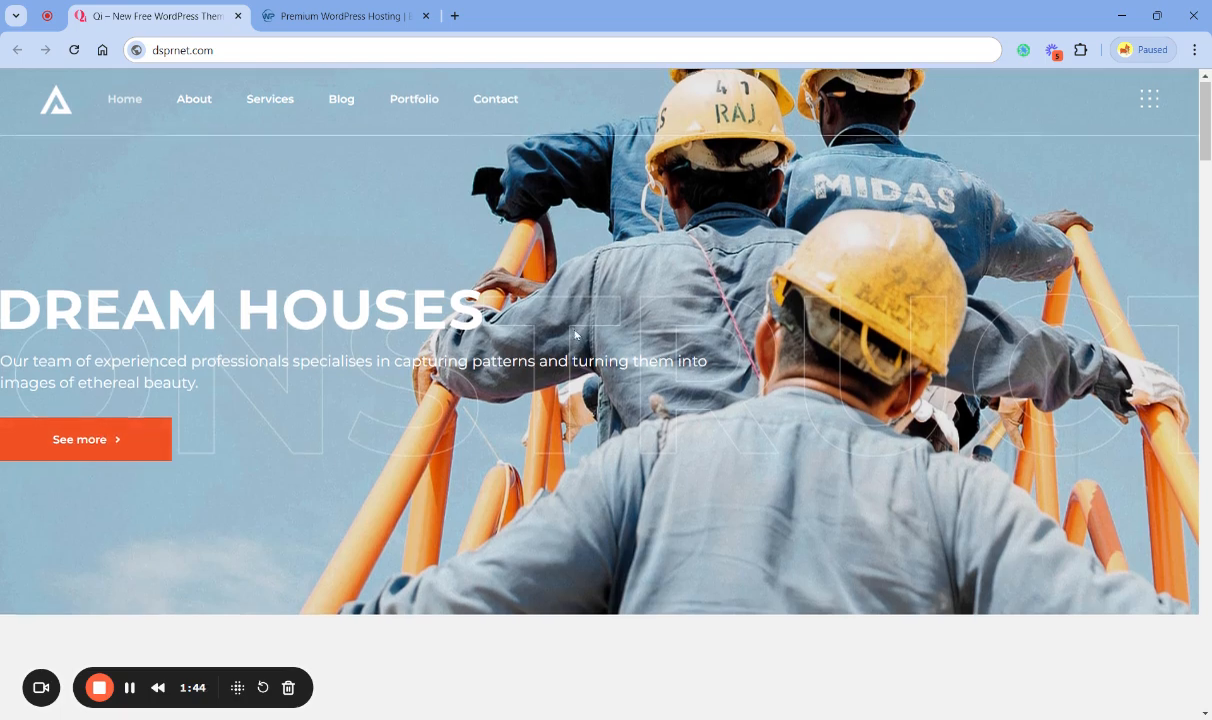
- Review the homepage's Building Plans, Quality Work and Honest Service blurbs, the image carousel and the Our Experts section
scroll(573, 333, down, 4)
scroll(578, 338, down, 2)
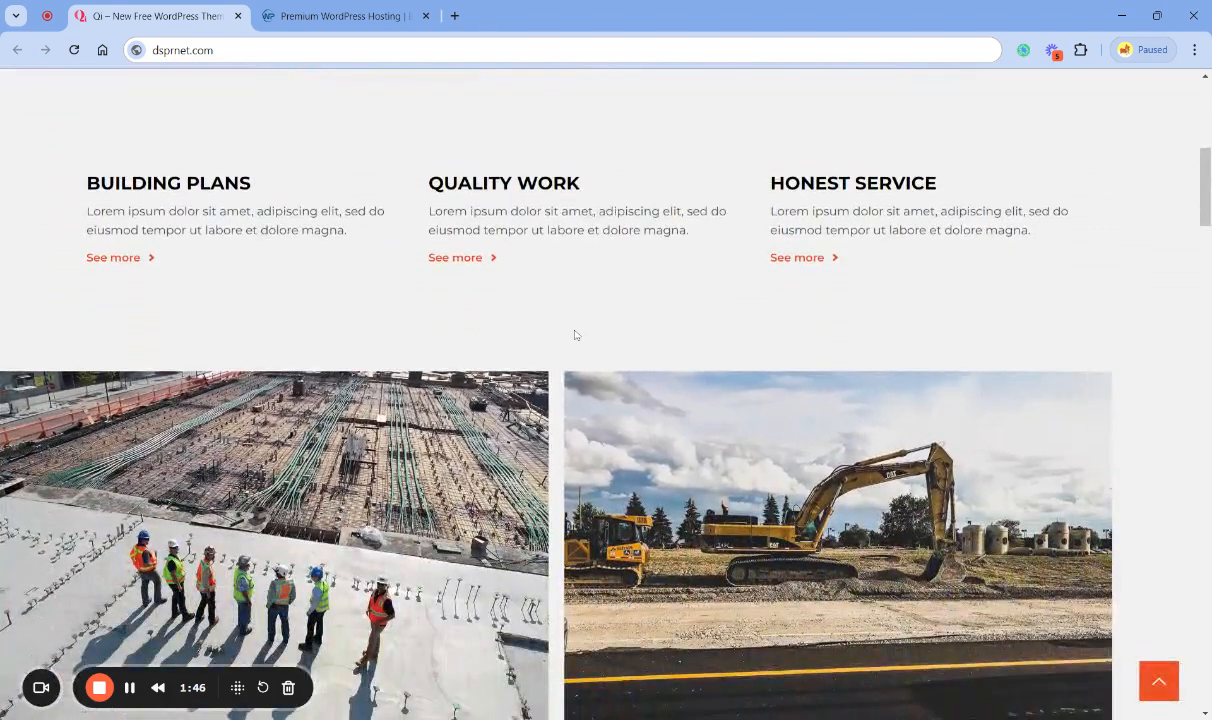
scroll(575, 335, down, 1)
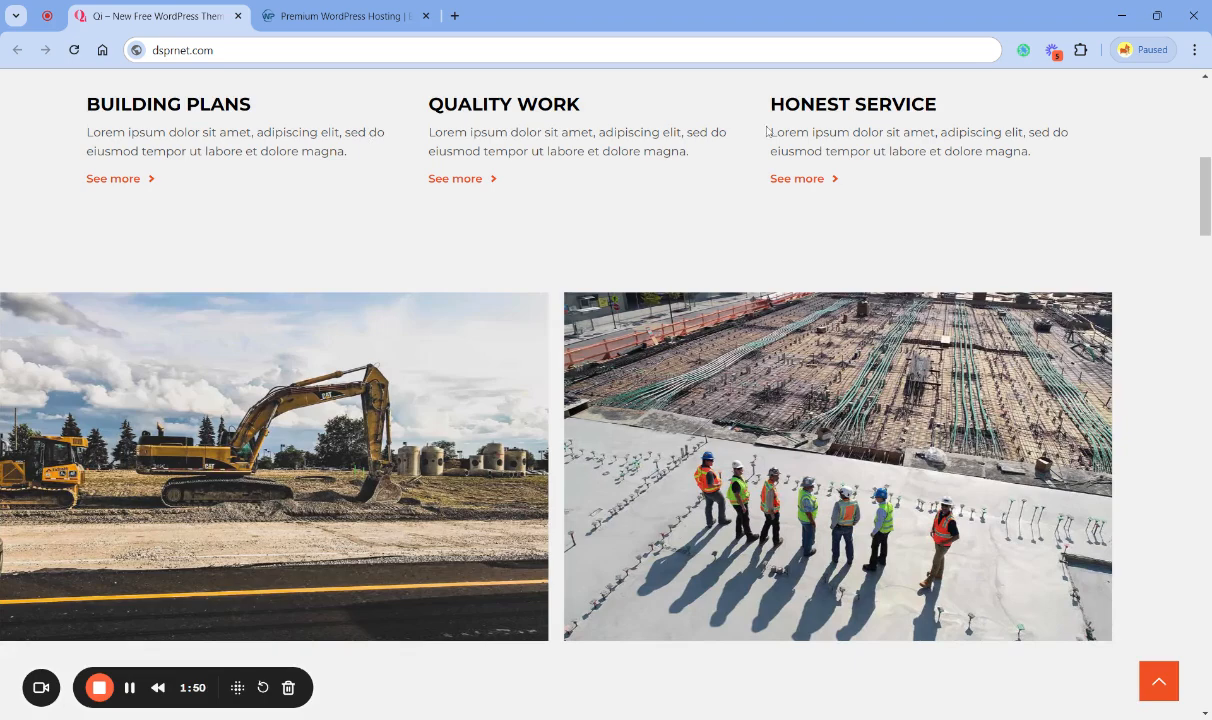
scroll(573, 268, up, 1)
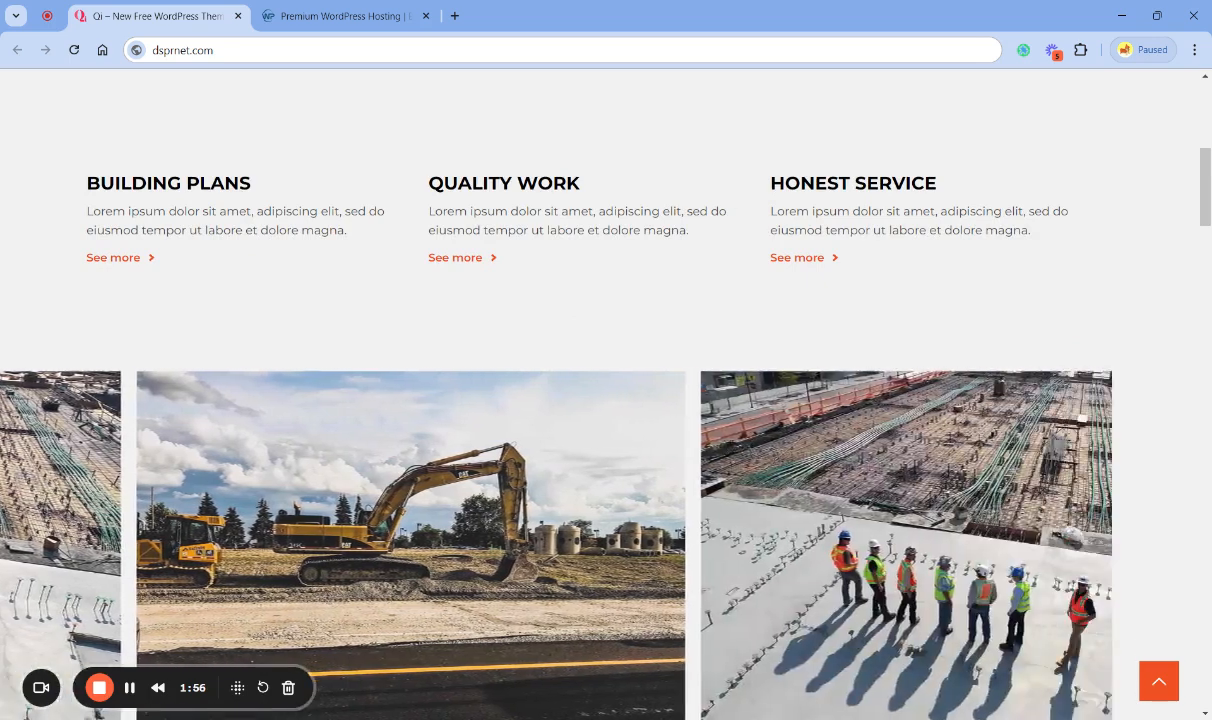
scroll(684, 300, down, 1)
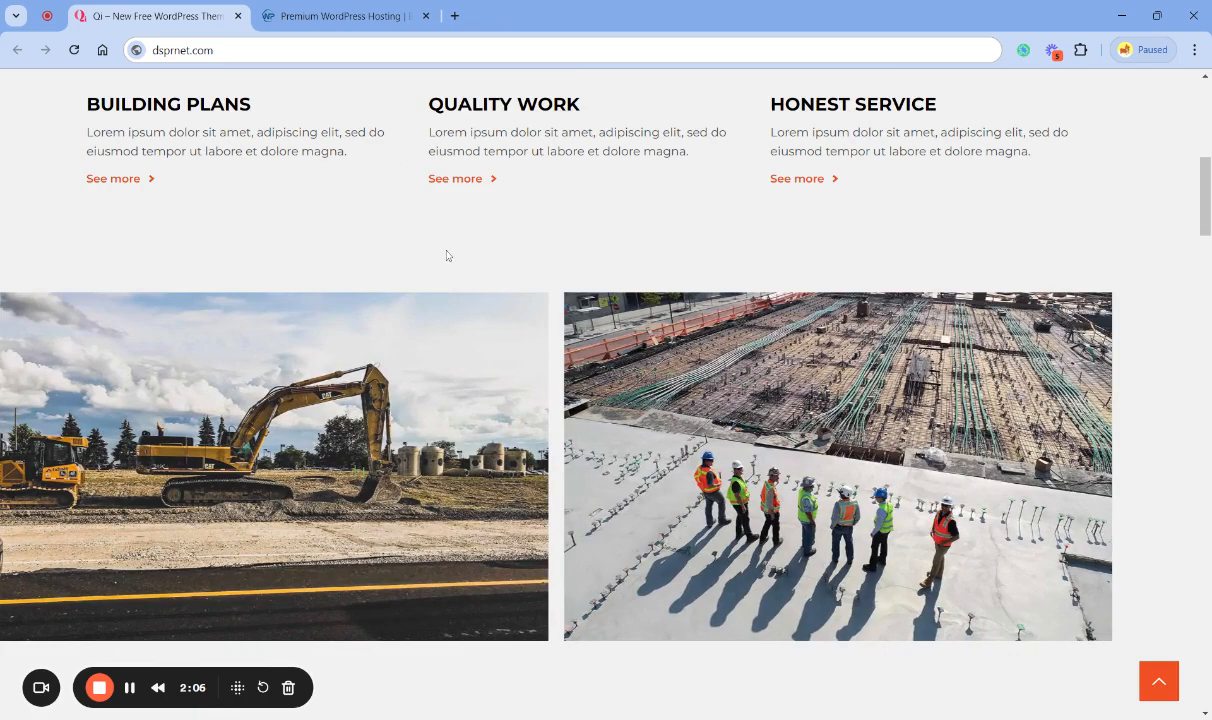
scroll(446, 250, down, 2)
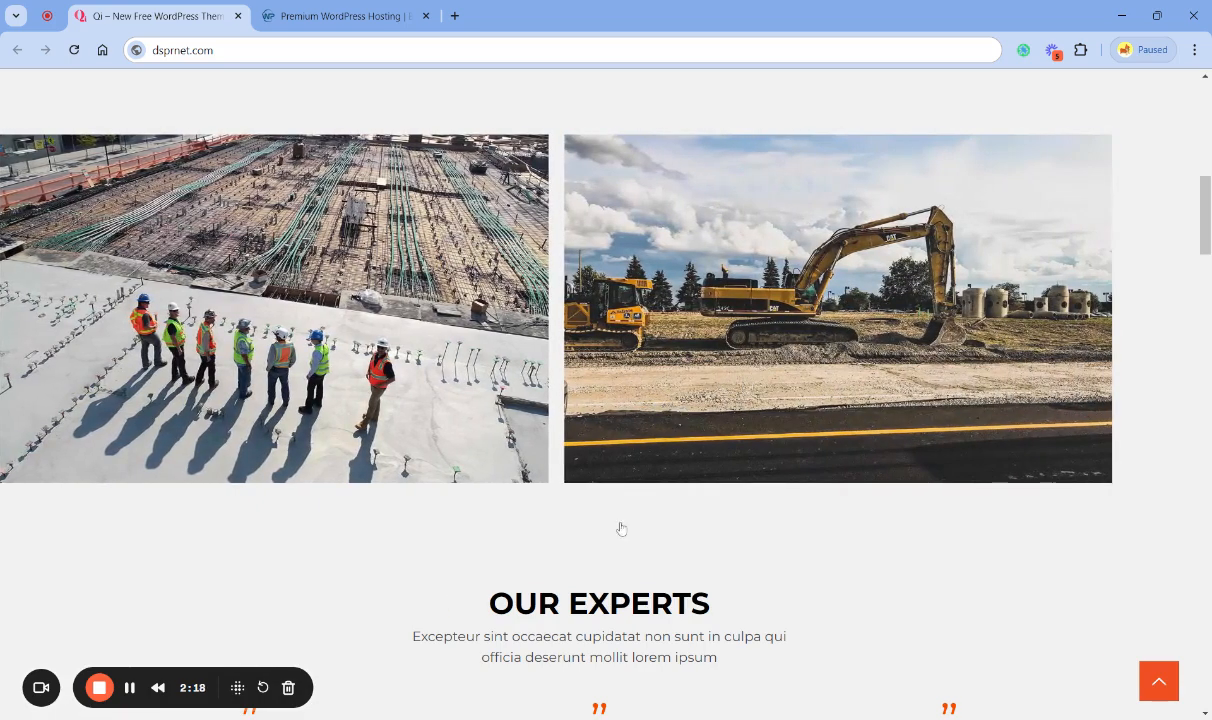
scroll(619, 547, down, 1)
scroll(619, 547, down, 5)
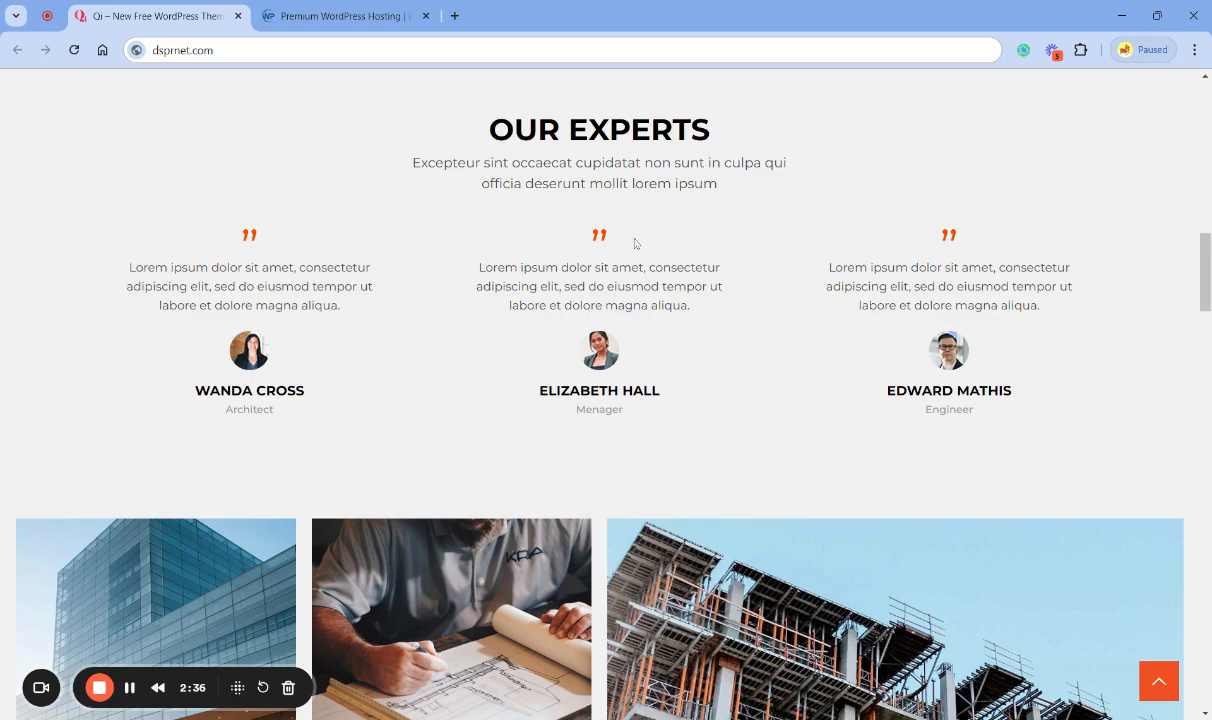
- Examine the project image grid below the experts section and the client logos that follow it
scroll(421, 407, down, 1)
scroll(423, 407, down, 2)
scroll(540, 380, up, 3)
scroll(566, 385, down, 2)
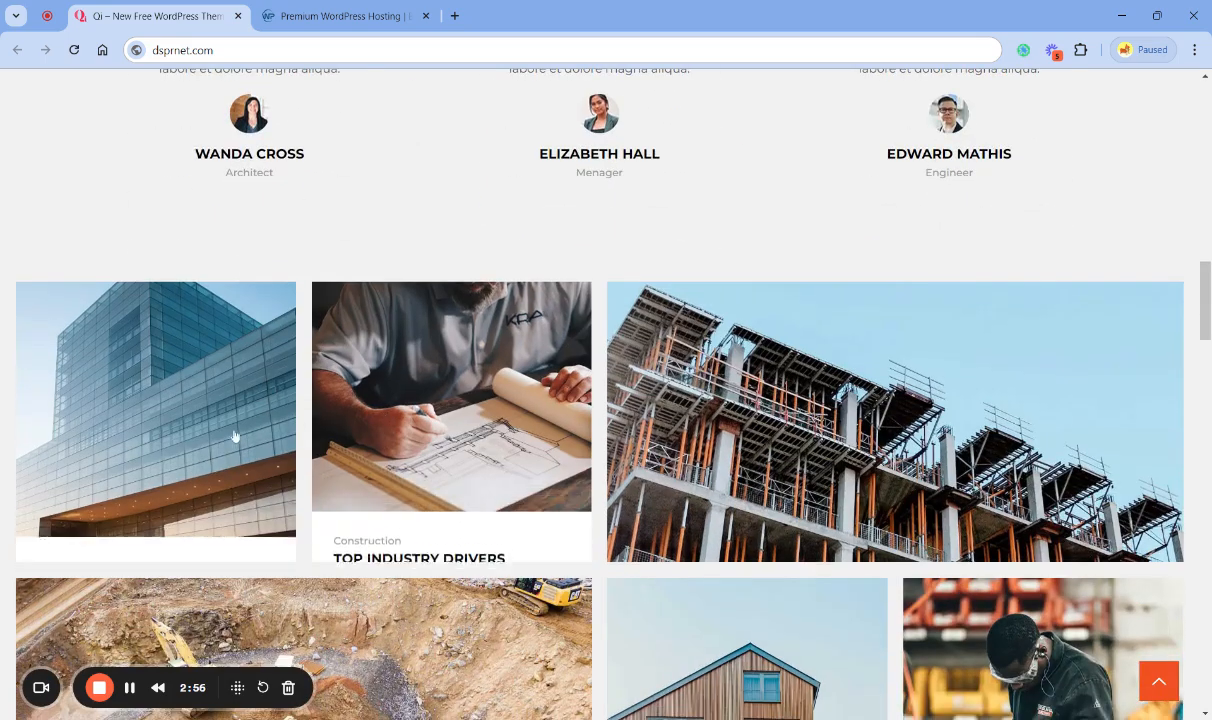
scroll(188, 452, down, 1)
scroll(192, 452, down, 1)
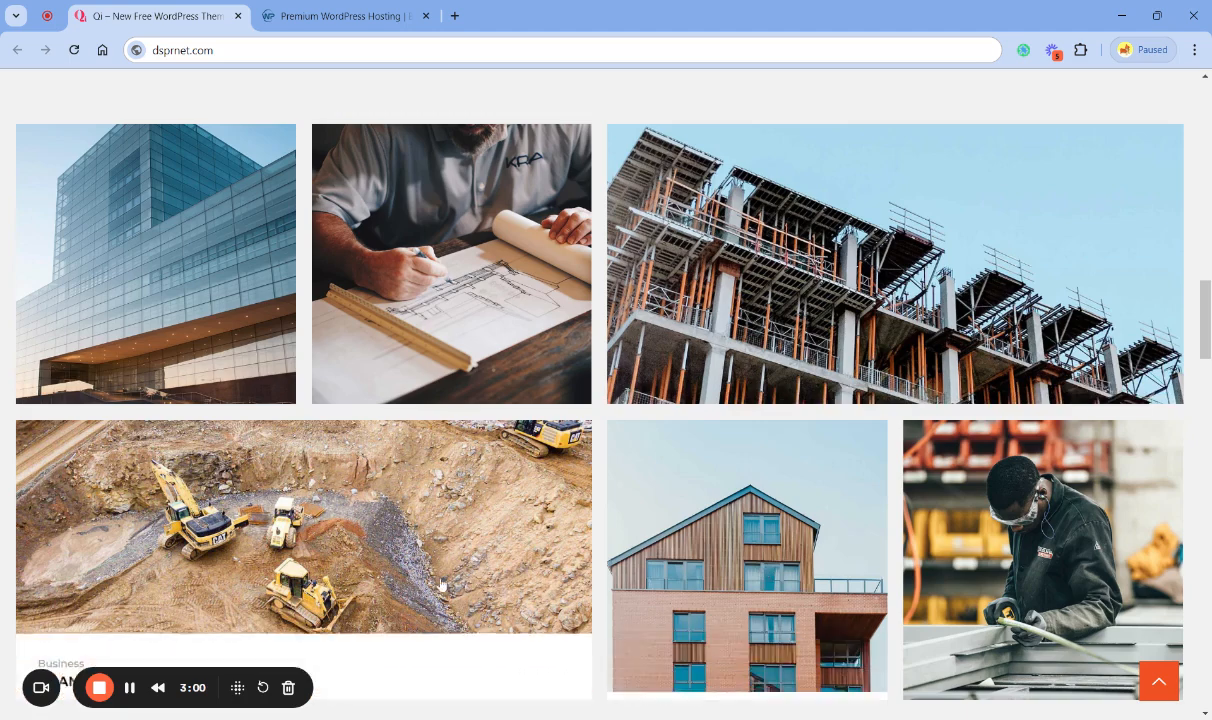
scroll(438, 583, down, 1)
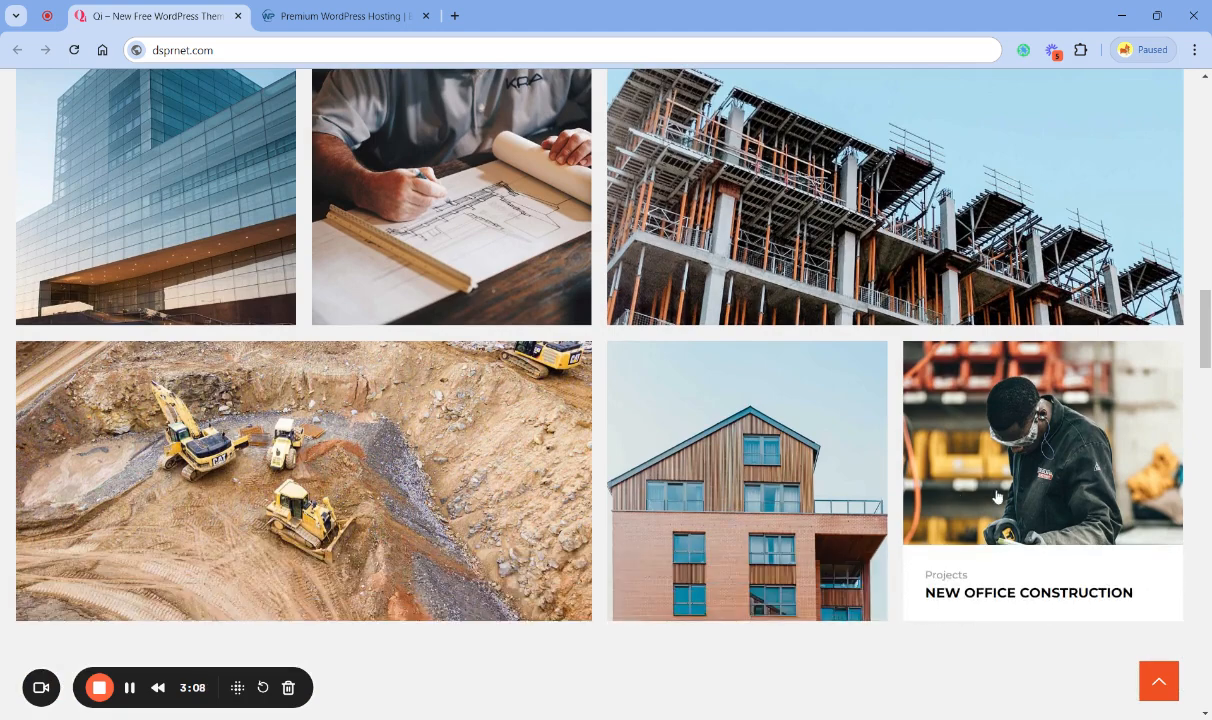
scroll(930, 560, down, 3)
scroll(948, 572, down, 3)
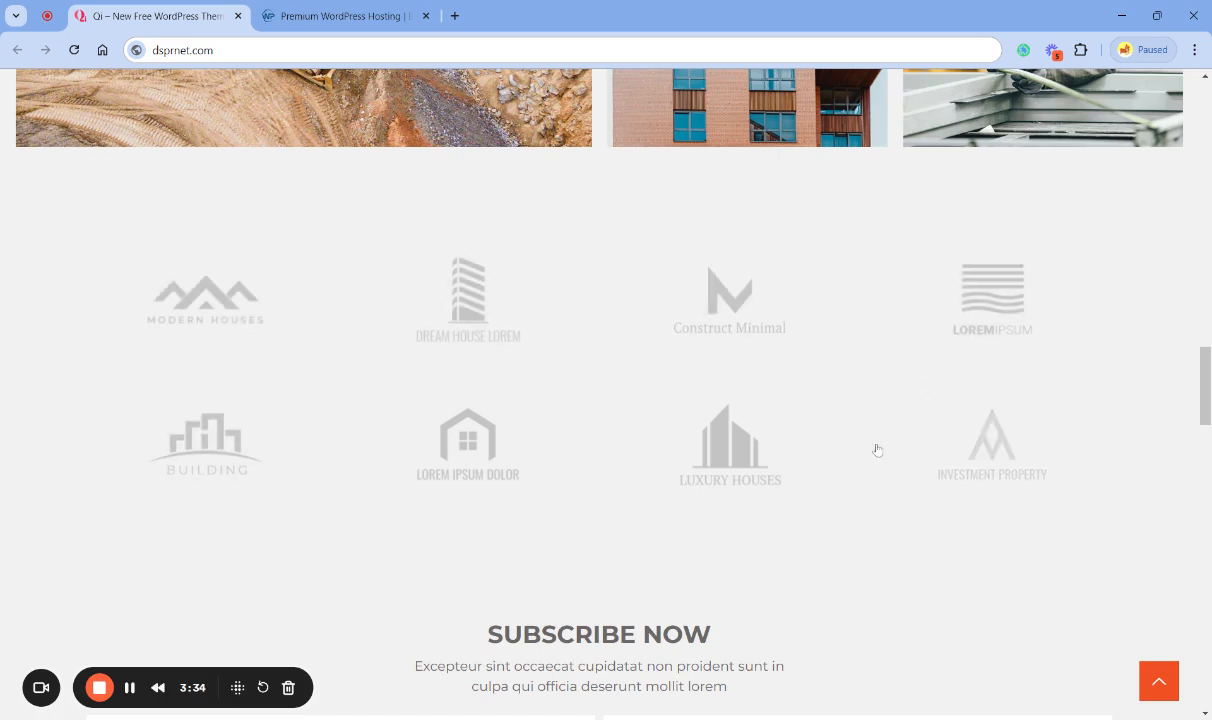
- Review the Subscribe Now form, blog post previews, second image carousel and Drop Us a Line contact section
scroll(70, 411, down, 4)
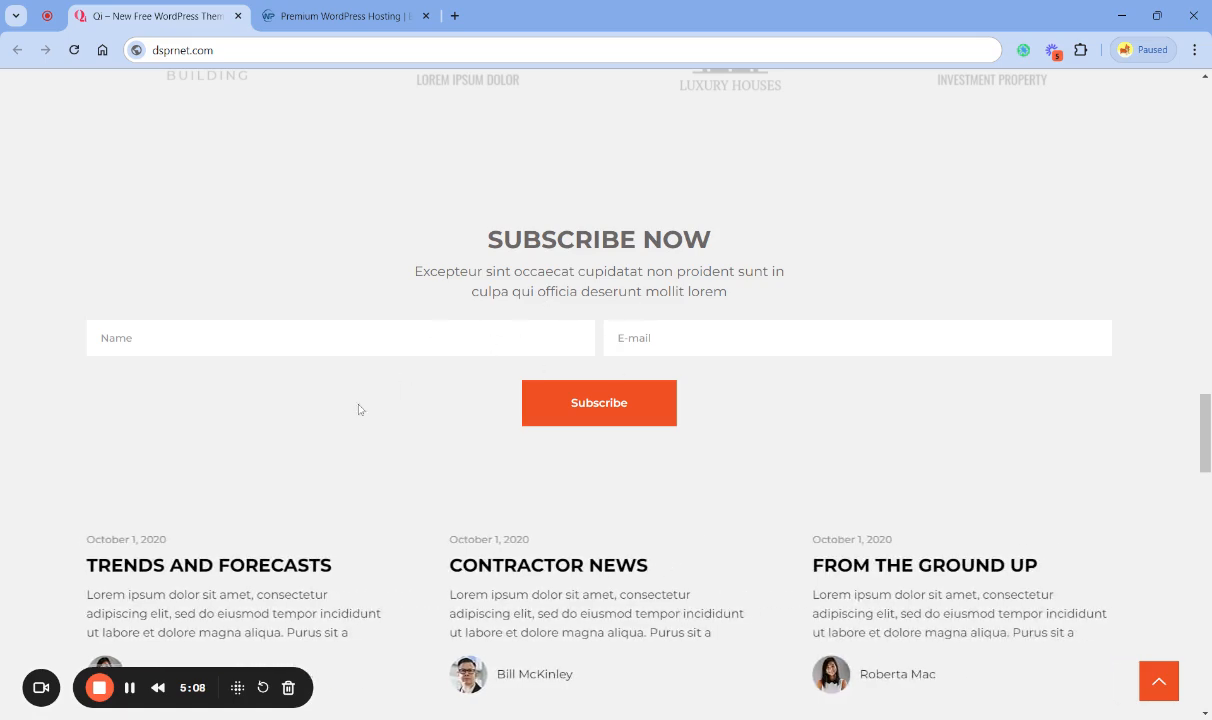
scroll(355, 405, down, 3)
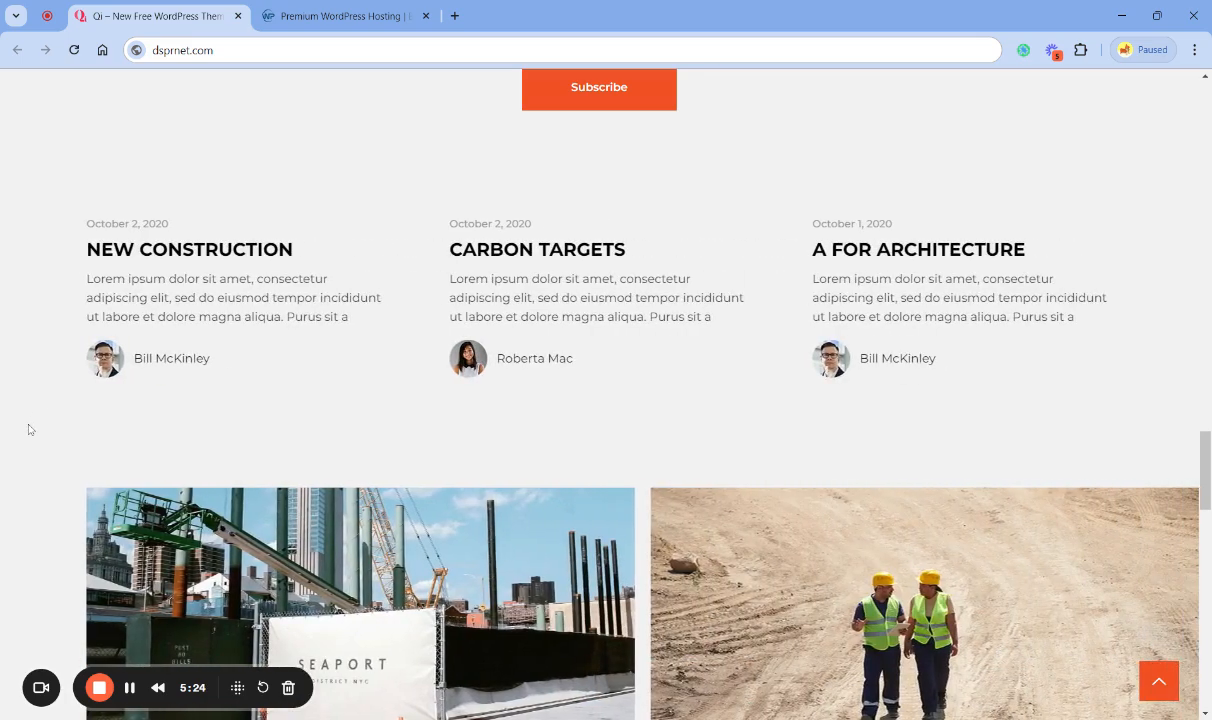
scroll(29, 430, down, 1)
scroll(28, 431, down, 3)
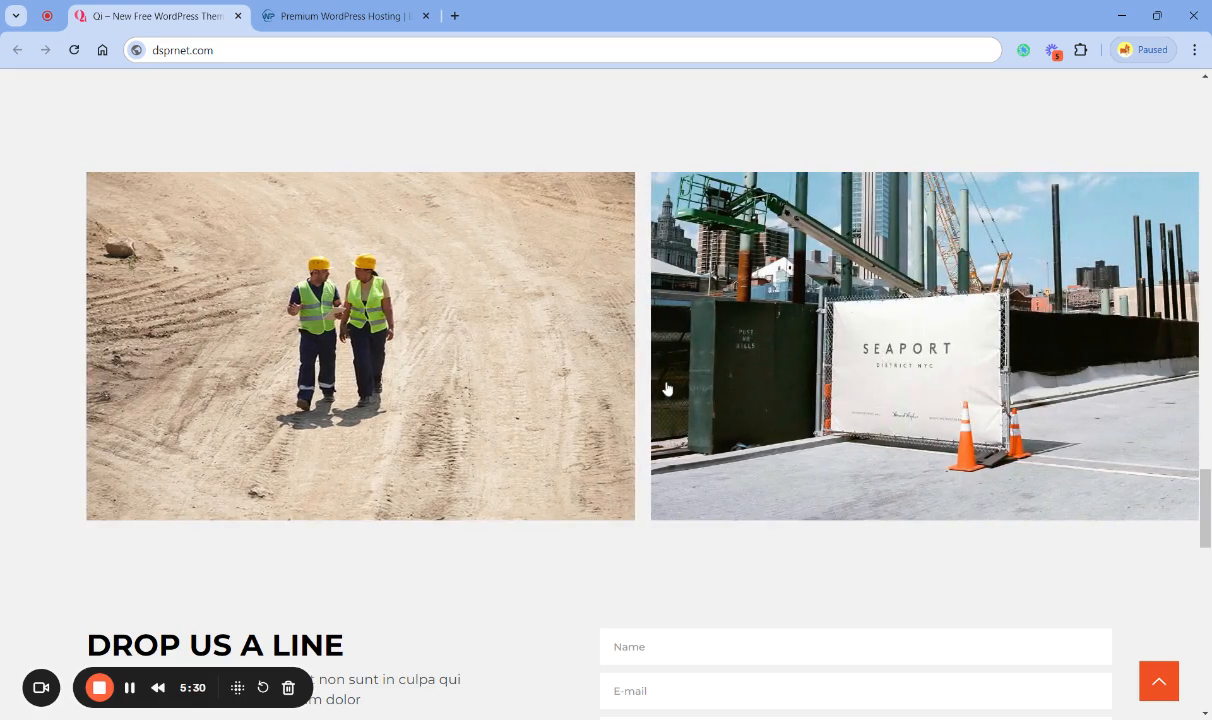
scroll(667, 388, down, 1)
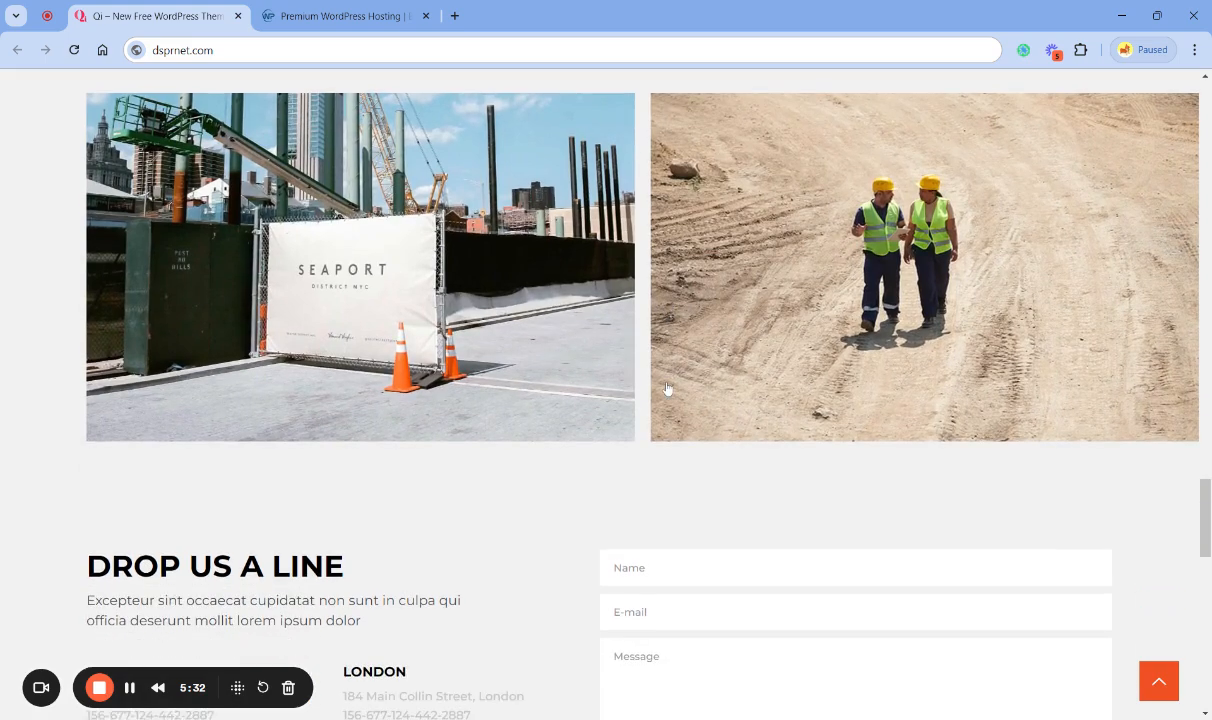
scroll(497, 375, down, 4)
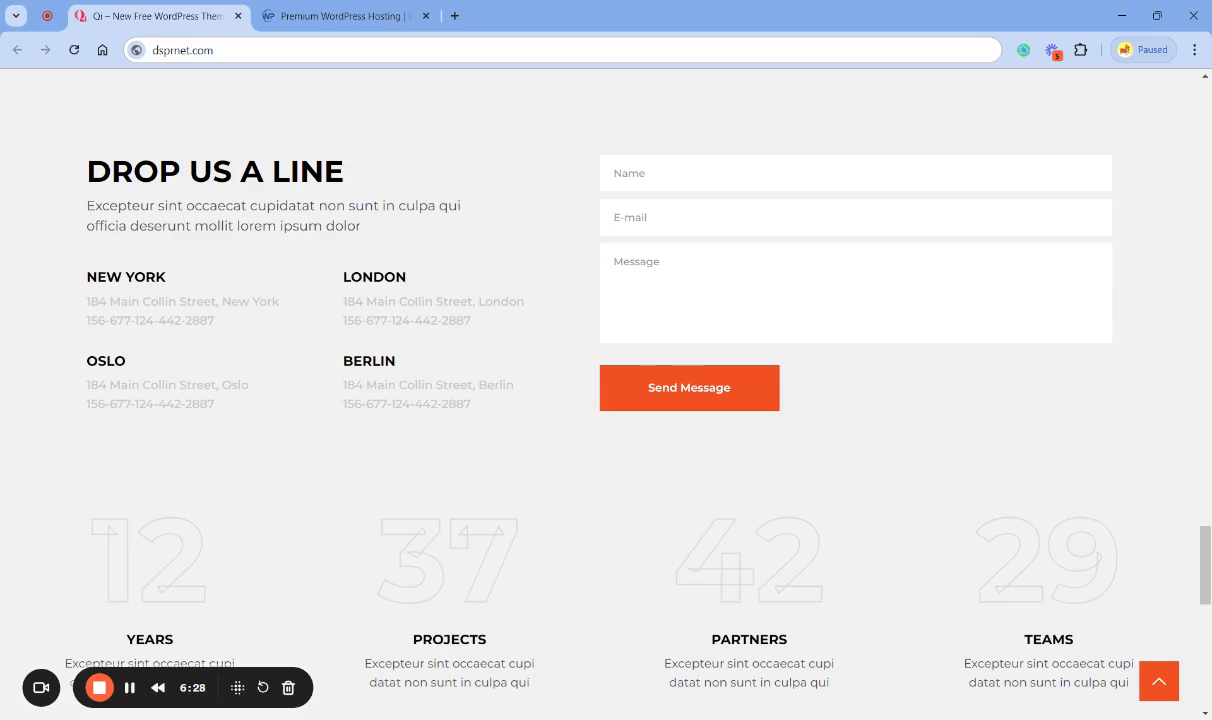
- Inspect the years, projects, partners and teams counters and the Build a Better Tomorrow Today banner
scroll(314, 420, down, 3)
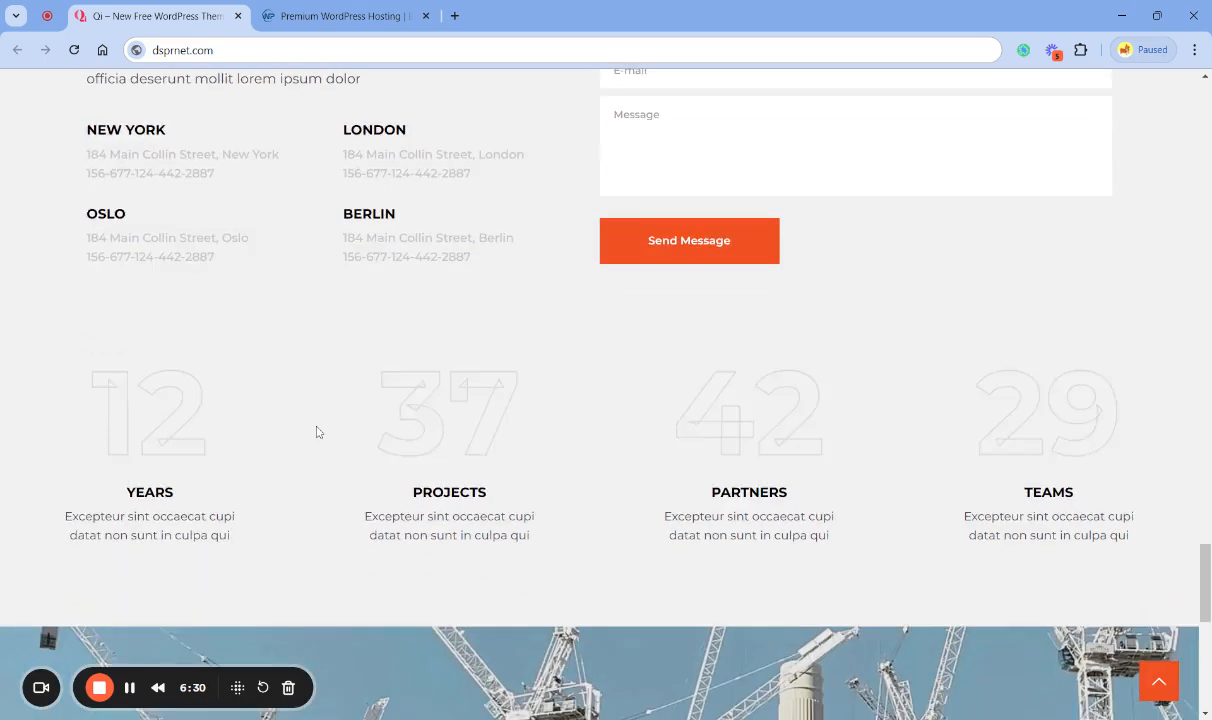
scroll(316, 432, down, 1)
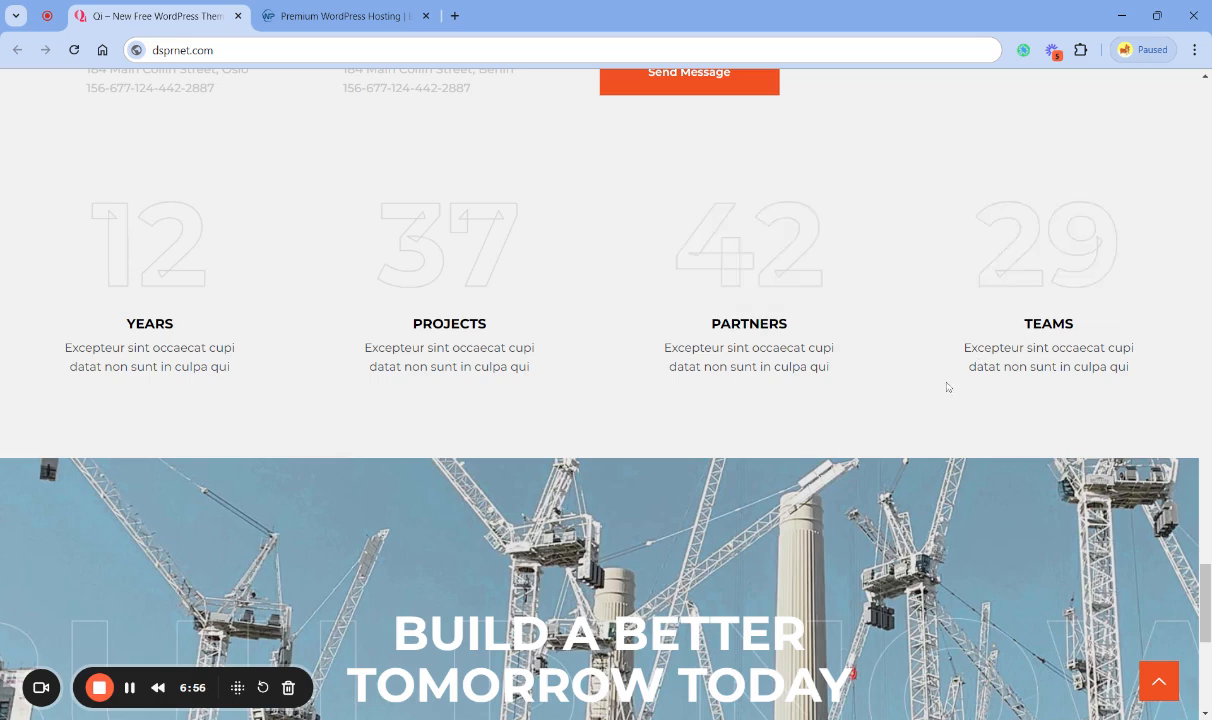
scroll(945, 392, down, 2)
scroll(1020, 323, up, 2)
scroll(519, 376, down, 1)
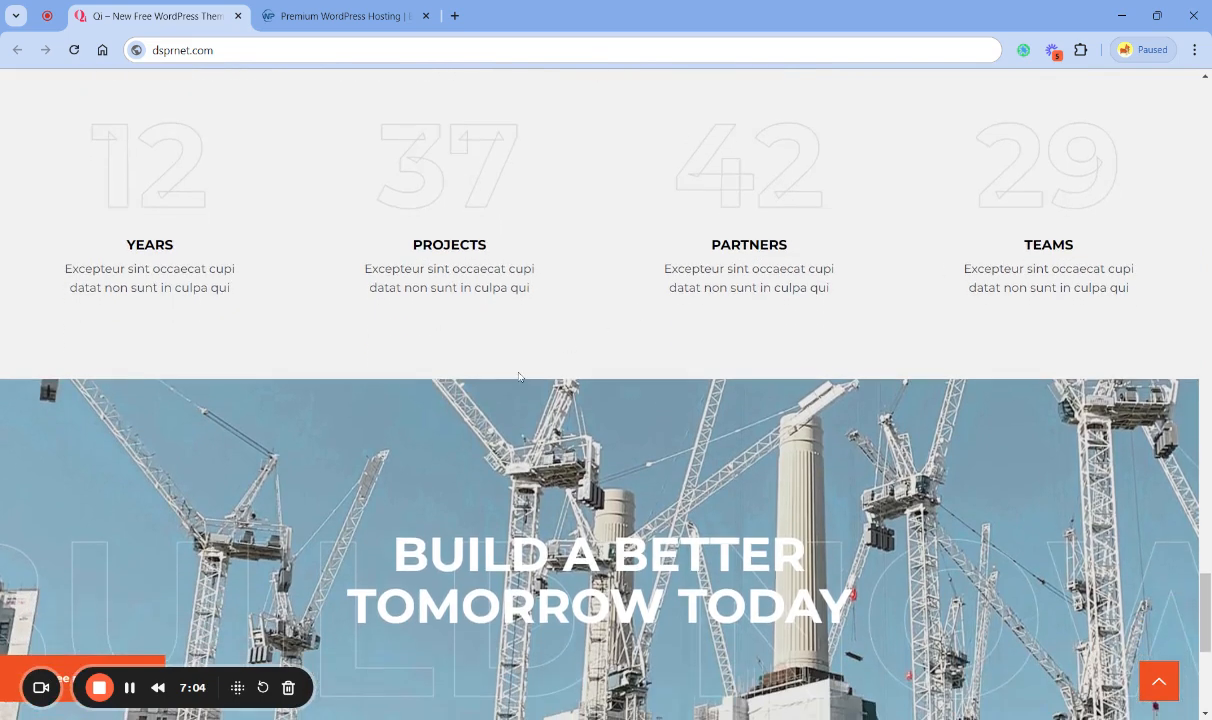
scroll(519, 376, up, 1)
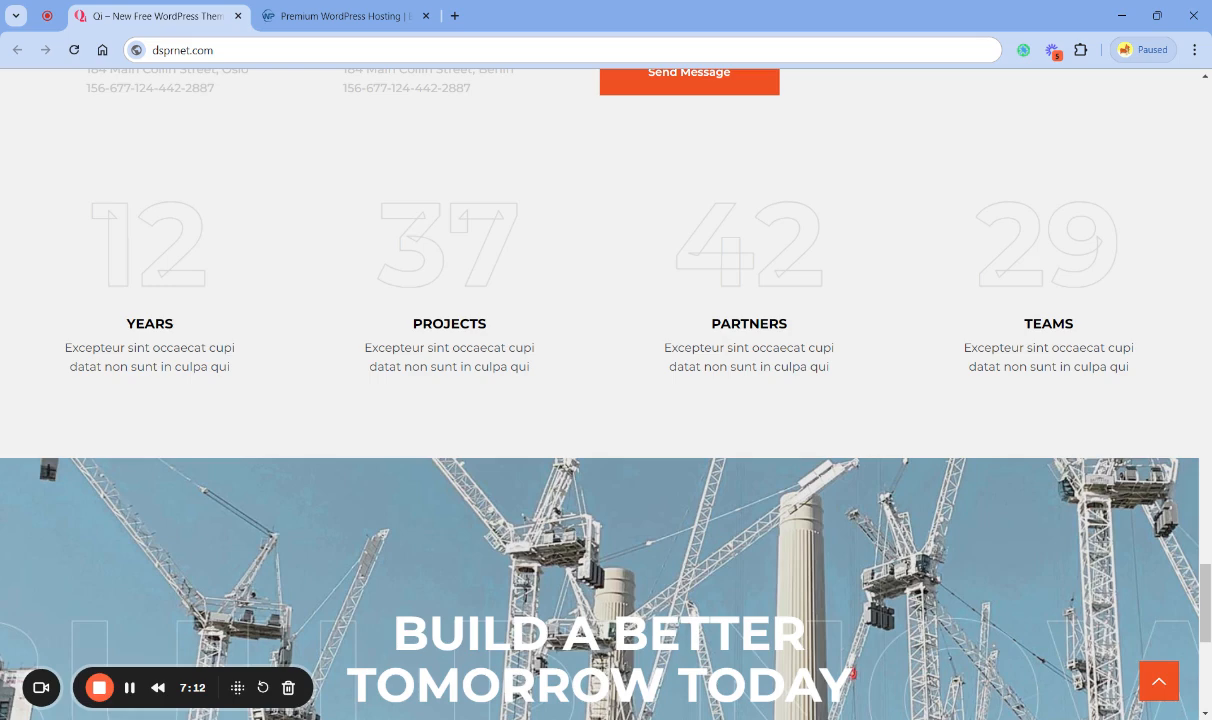
- Look at the wphostee.com hosting homepage and return to the dsprnet.com demo site
click(320, 17)
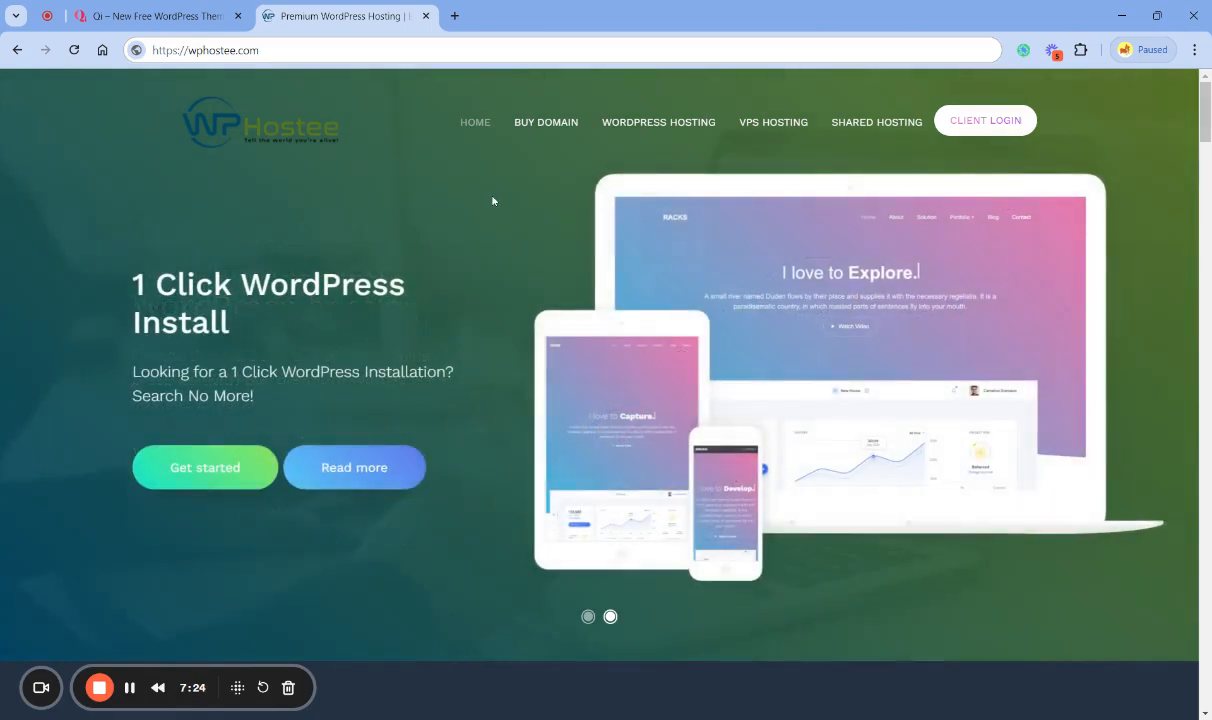
click(181, 18)
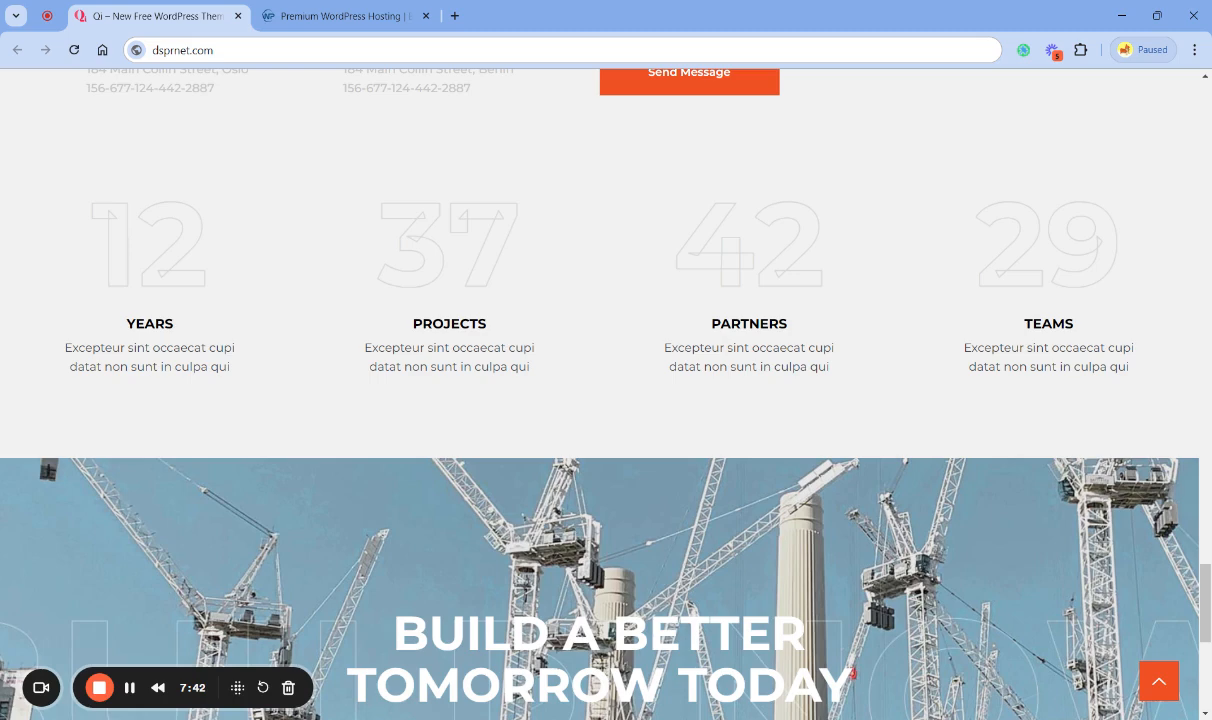
click(335, 16)
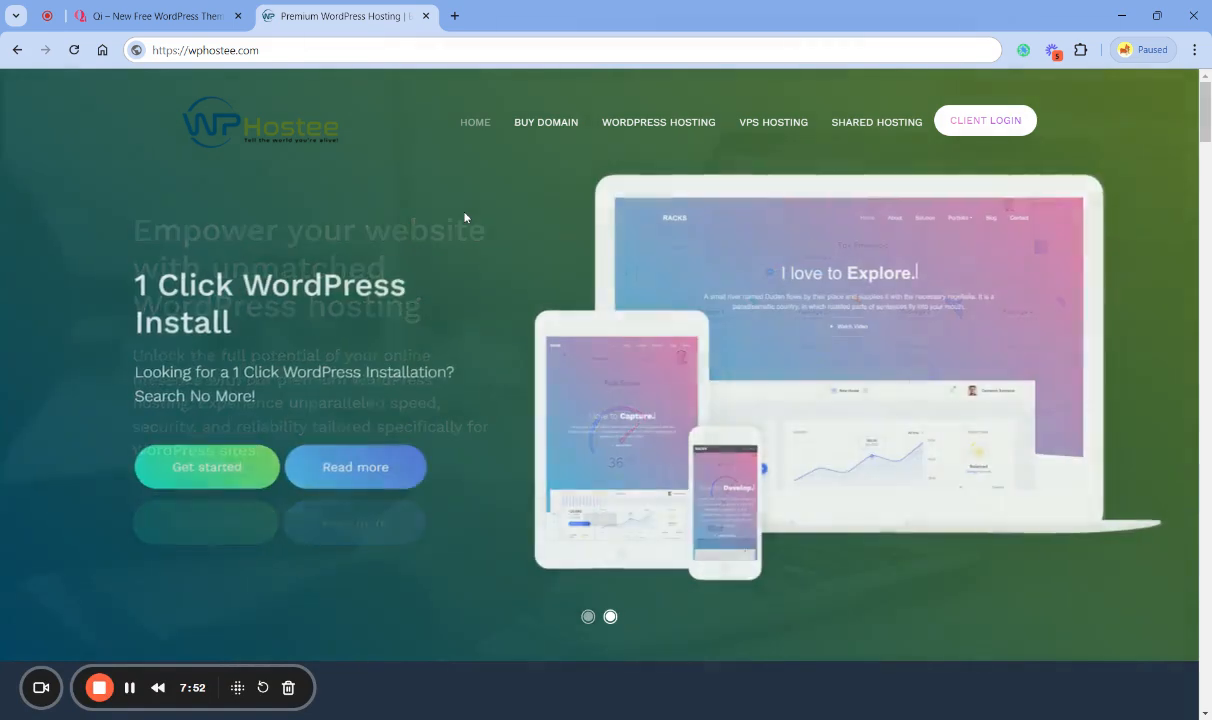
click(181, 20)
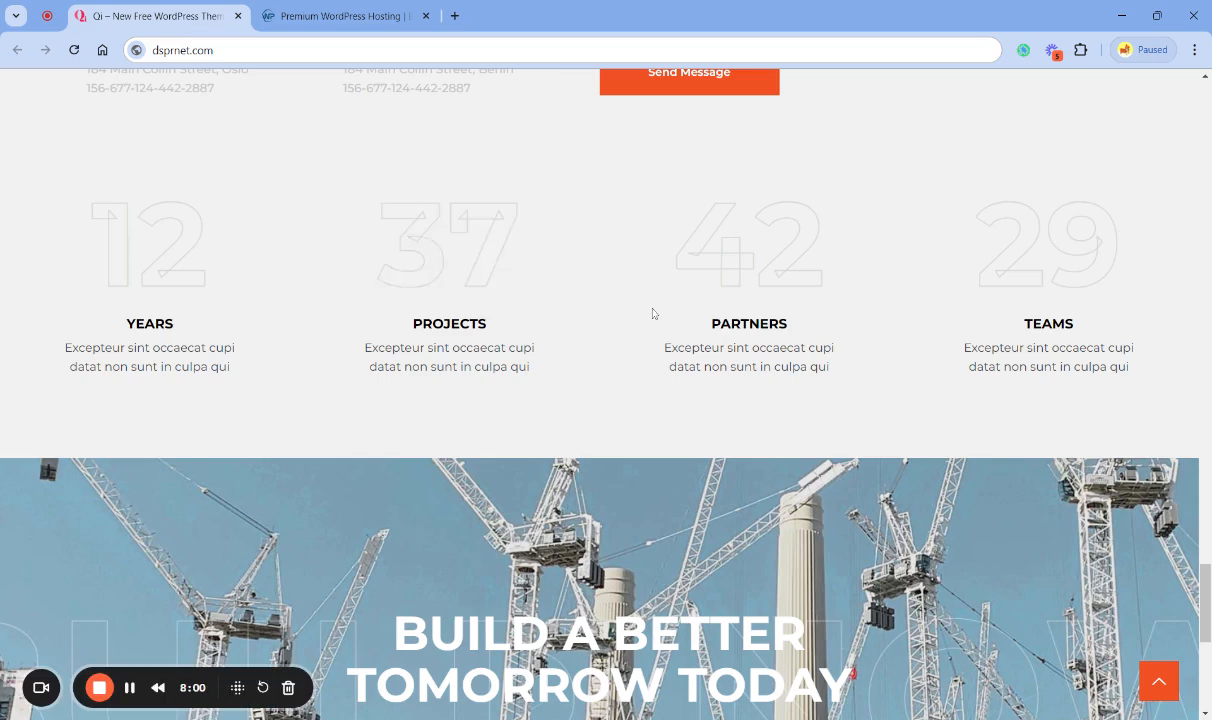
- Review the closing banner and the footer's contact, latest news and about links, and return to the page's top
scroll(690, 300, down, 2)
scroll(678, 324, down, 2)
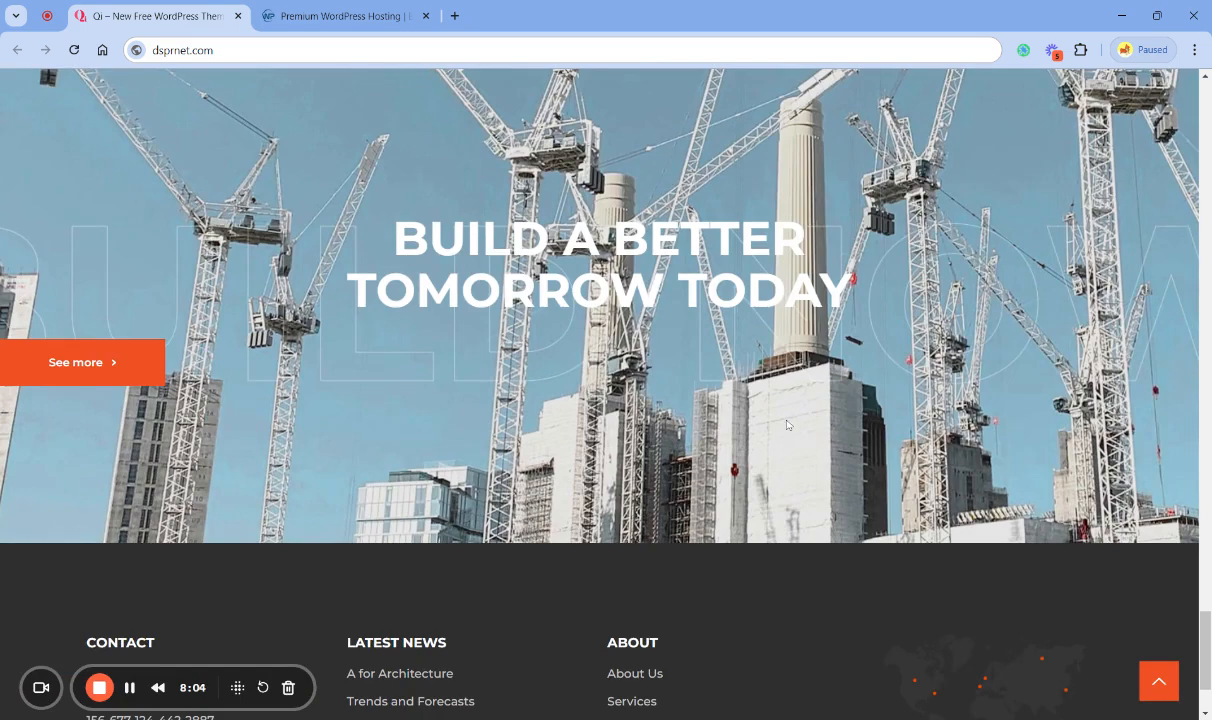
scroll(755, 449, up, 2)
scroll(903, 437, down, 3)
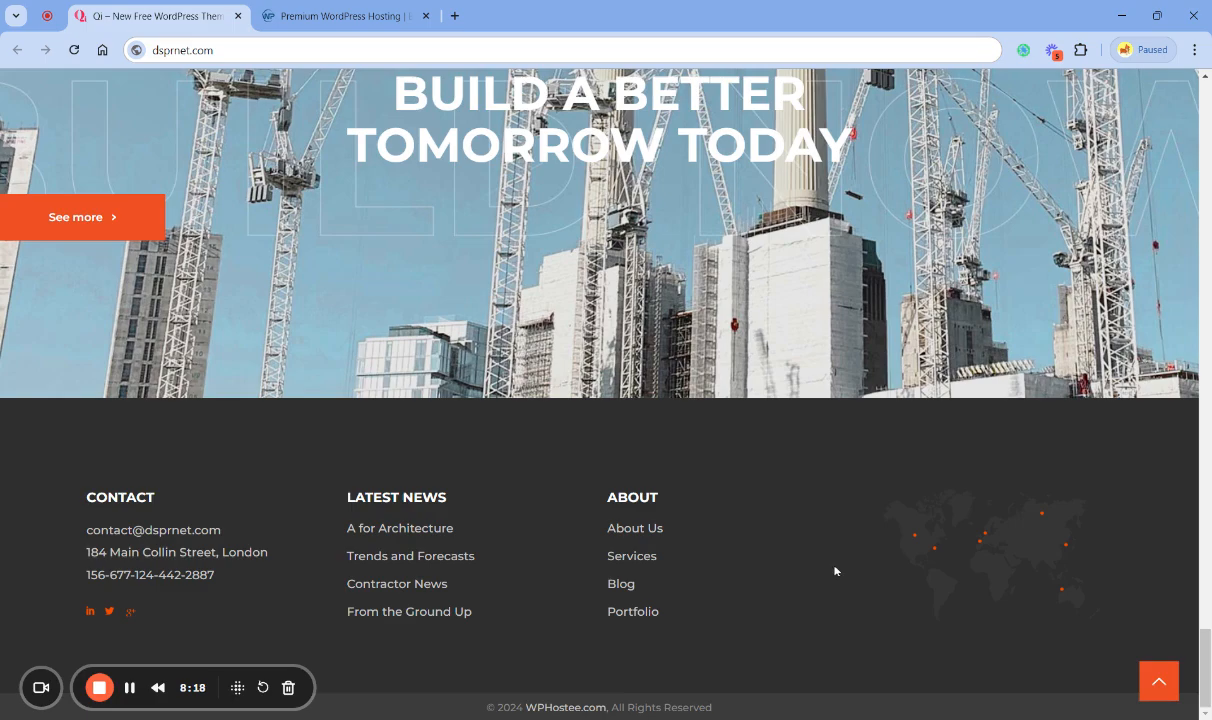
click(1158, 681)
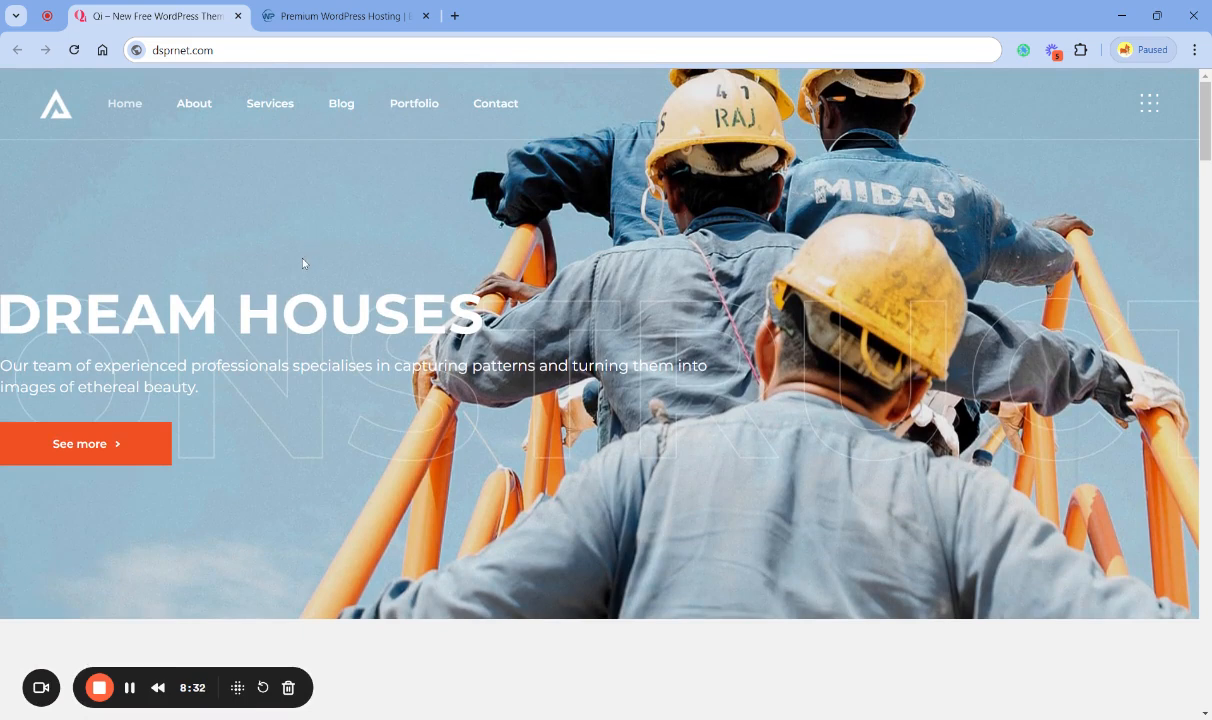
- Switch to the WPHostee site, open its WordPress Hosting page and go to the WordPress Shared Hosting section
click(322, 16)
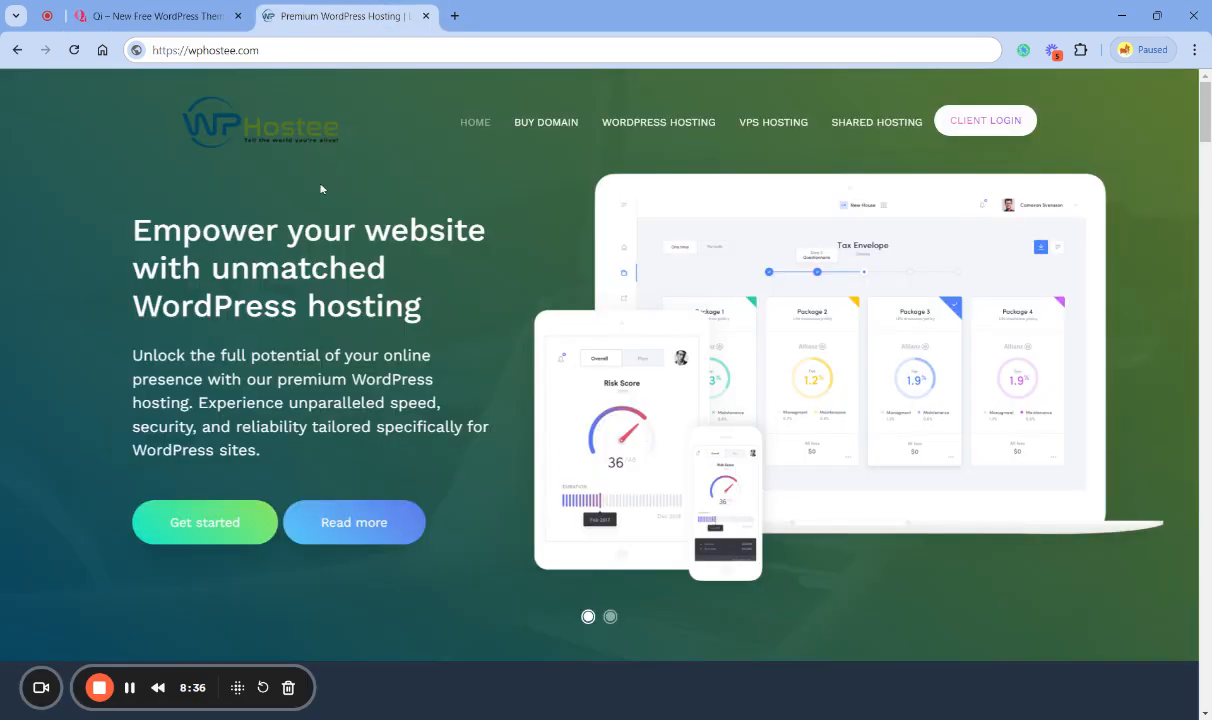
click(165, 10)
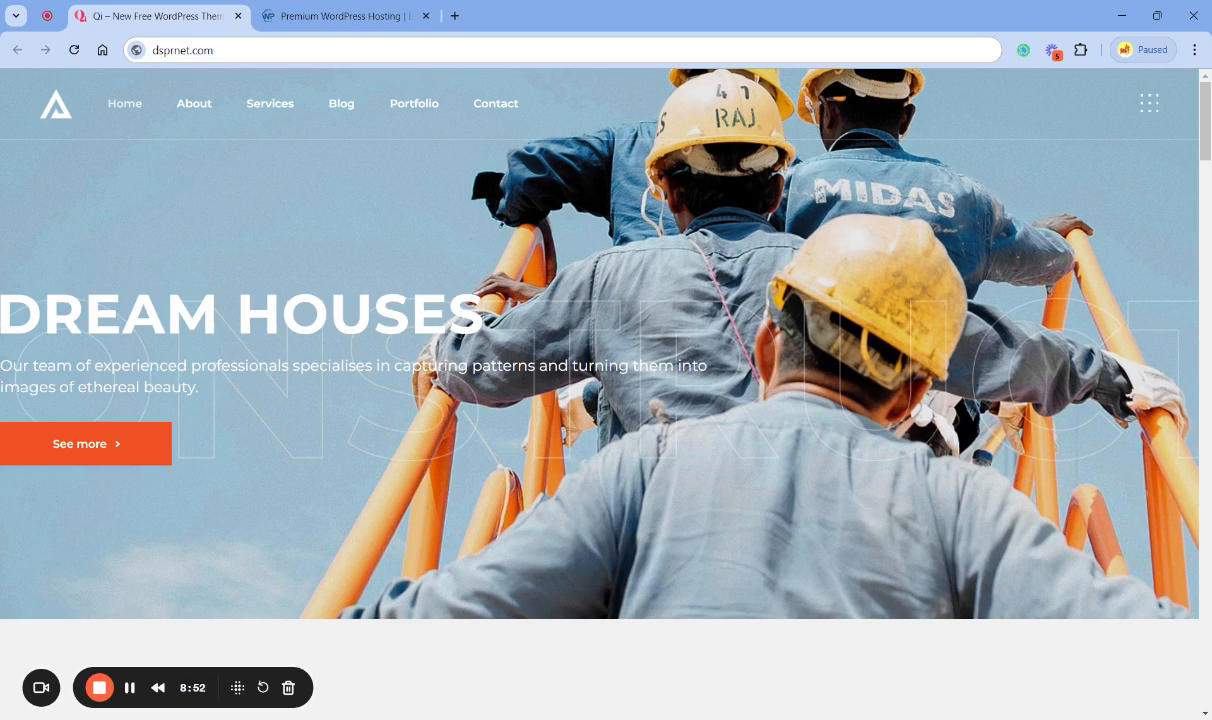
click(328, 16)
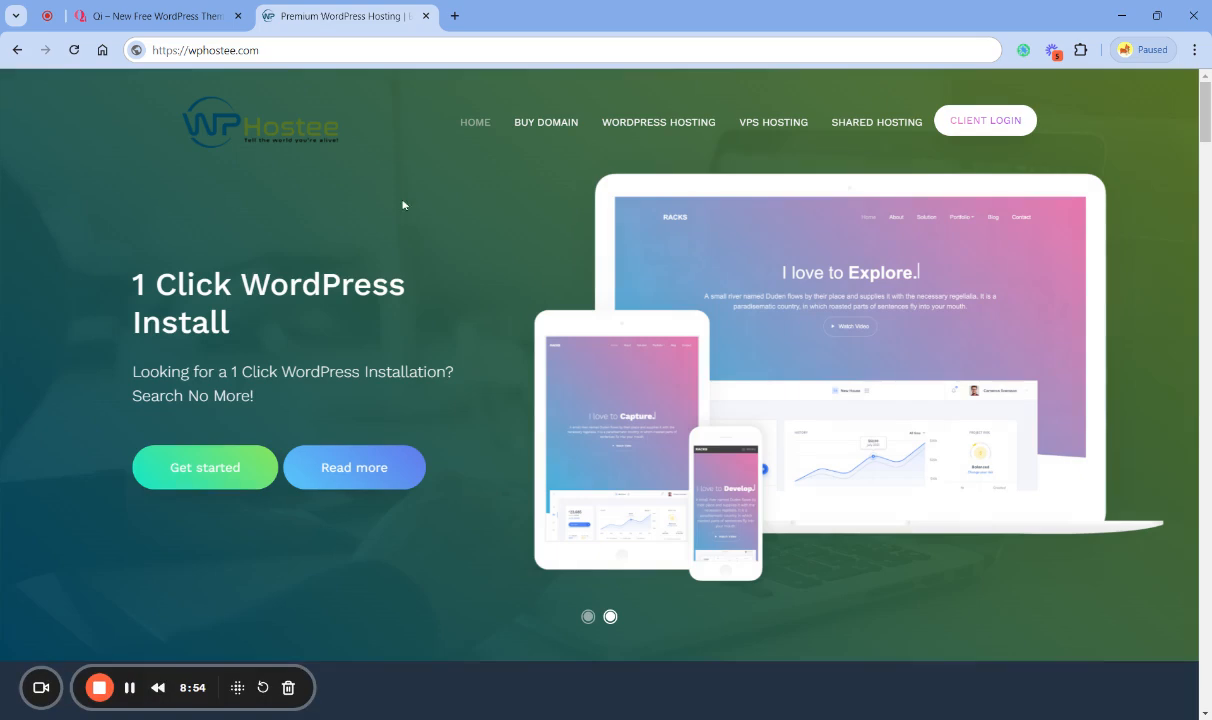
click(656, 124)
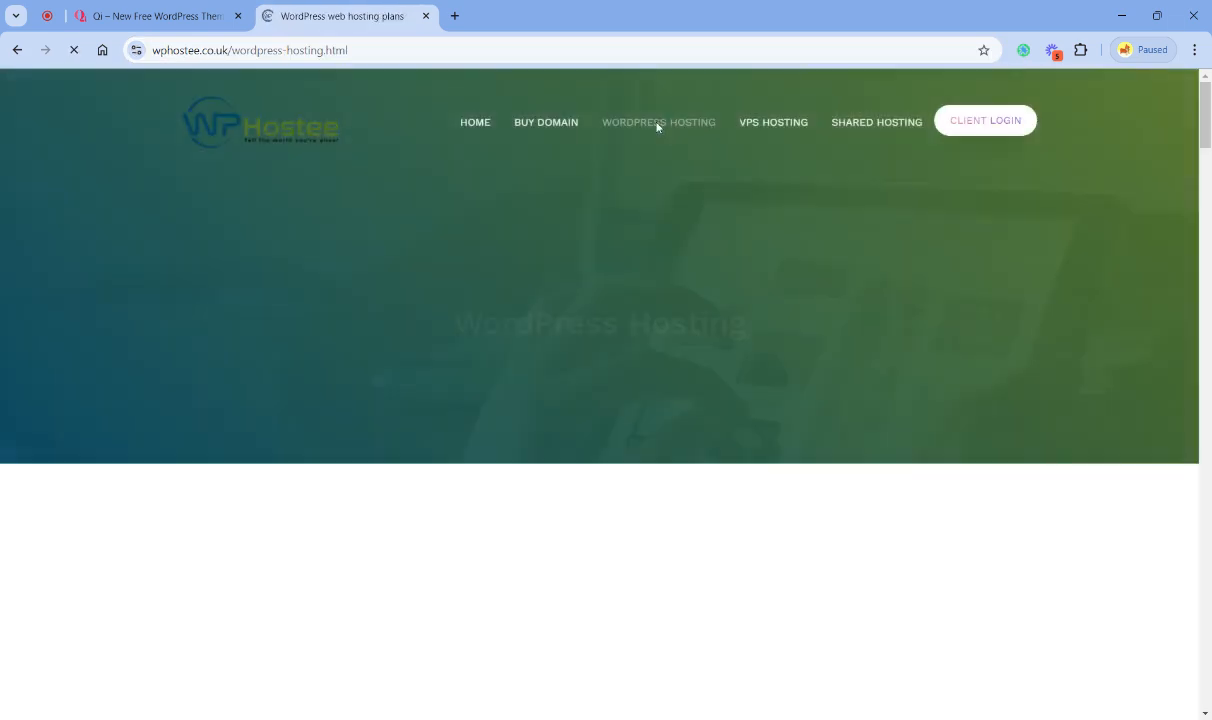
scroll(598, 295, down, 9)
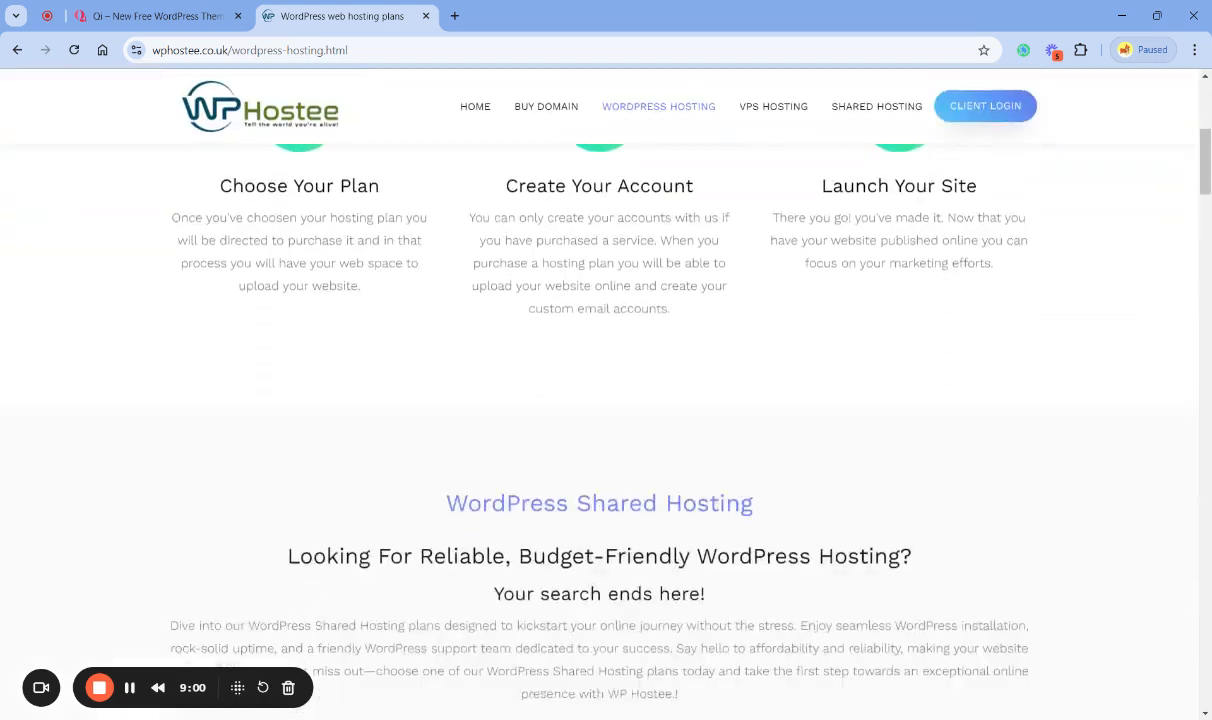
- Go to the 1 Click WordPress Install section and look over its heading and plan descriptions
scroll(559, 313, down, 15)
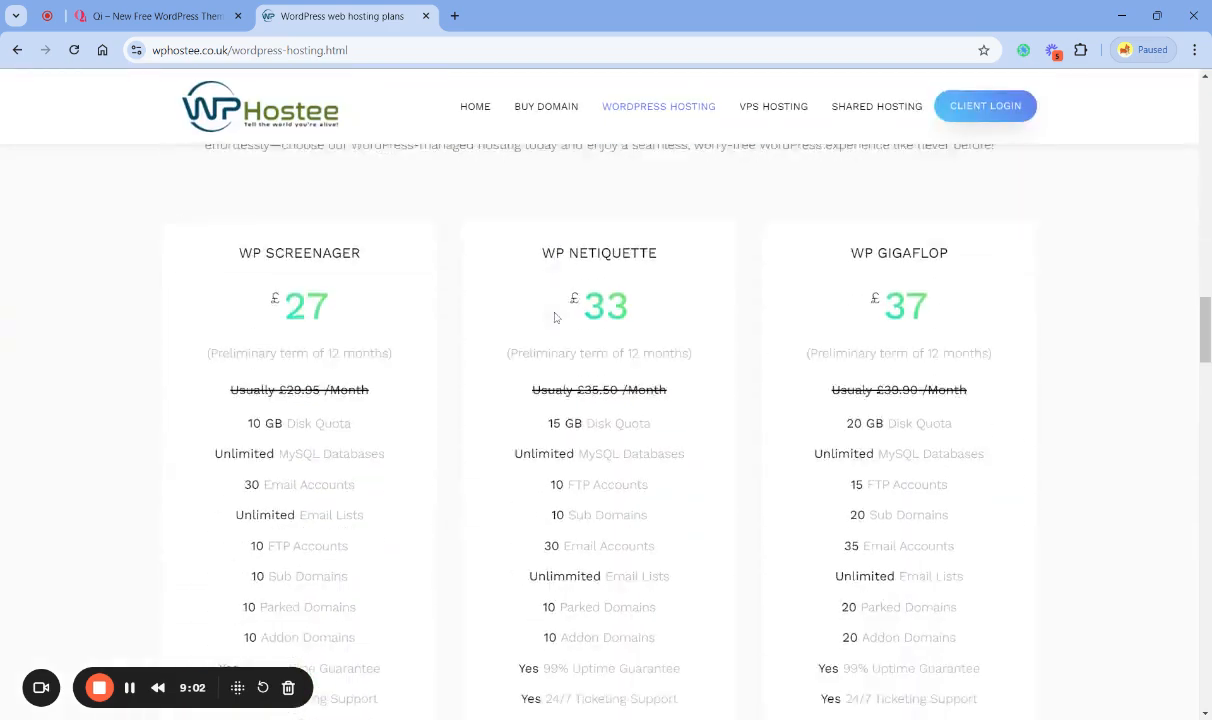
scroll(556, 316, down, 8)
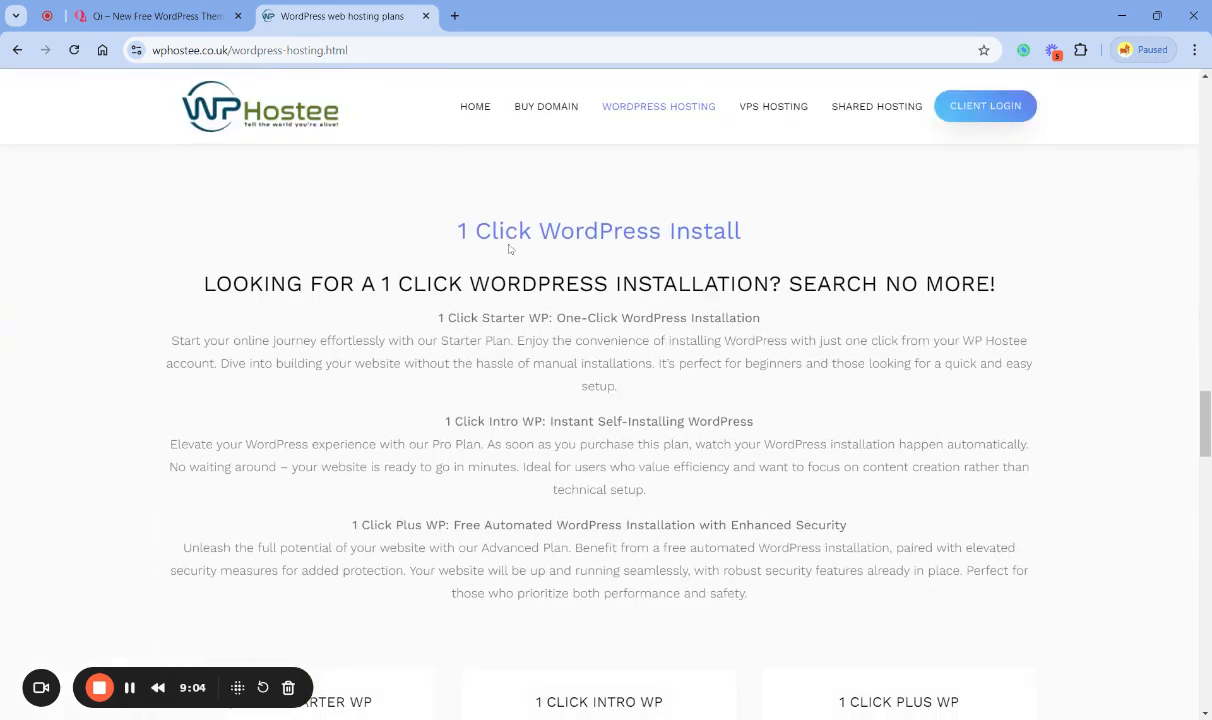
double_click(503, 232)
triple_click(503, 232)
click(575, 248)
scroll(661, 311, down, 5)
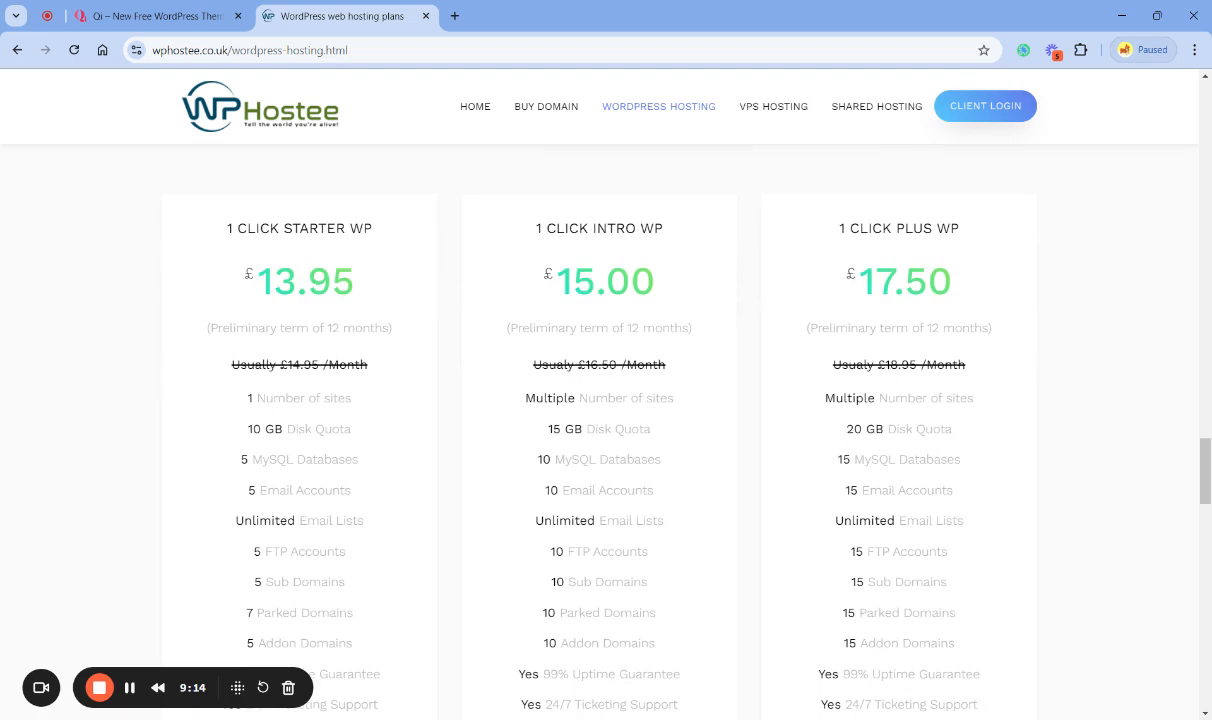
- Examine the 1 Click Starter WP plan's price, MySQL database allowance and email account allowance
double_click(305, 281)
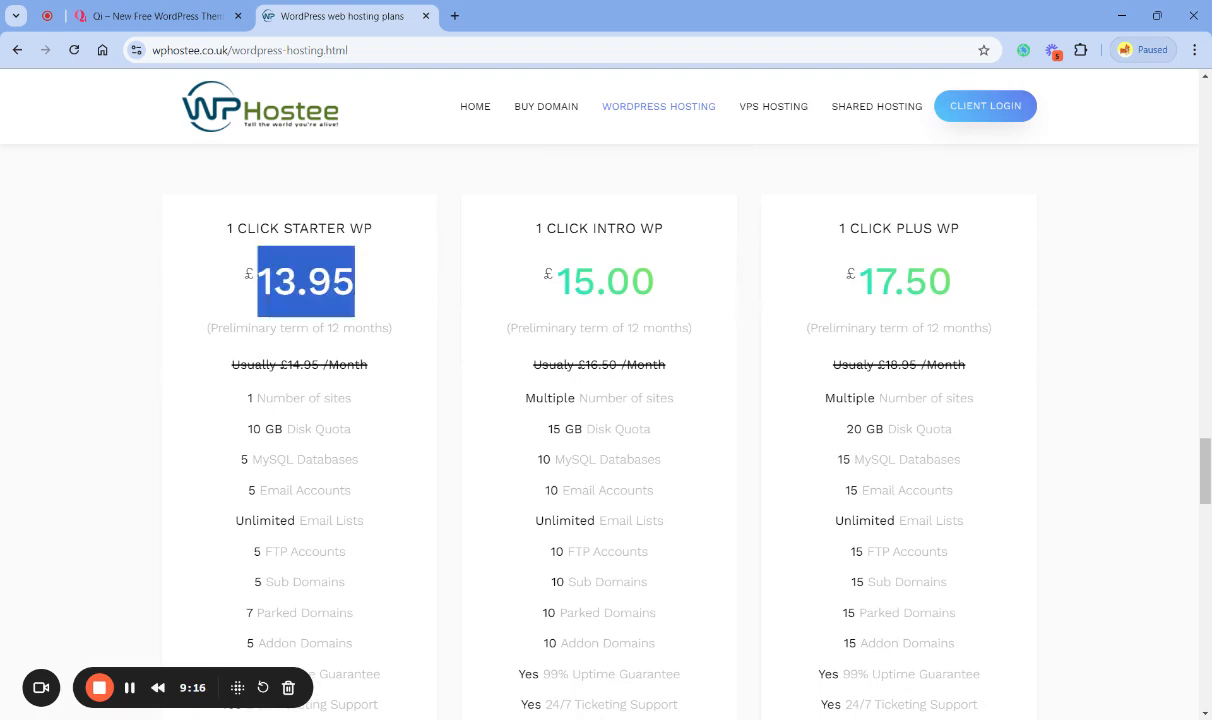
click(141, 363)
scroll(141, 363, down, 2)
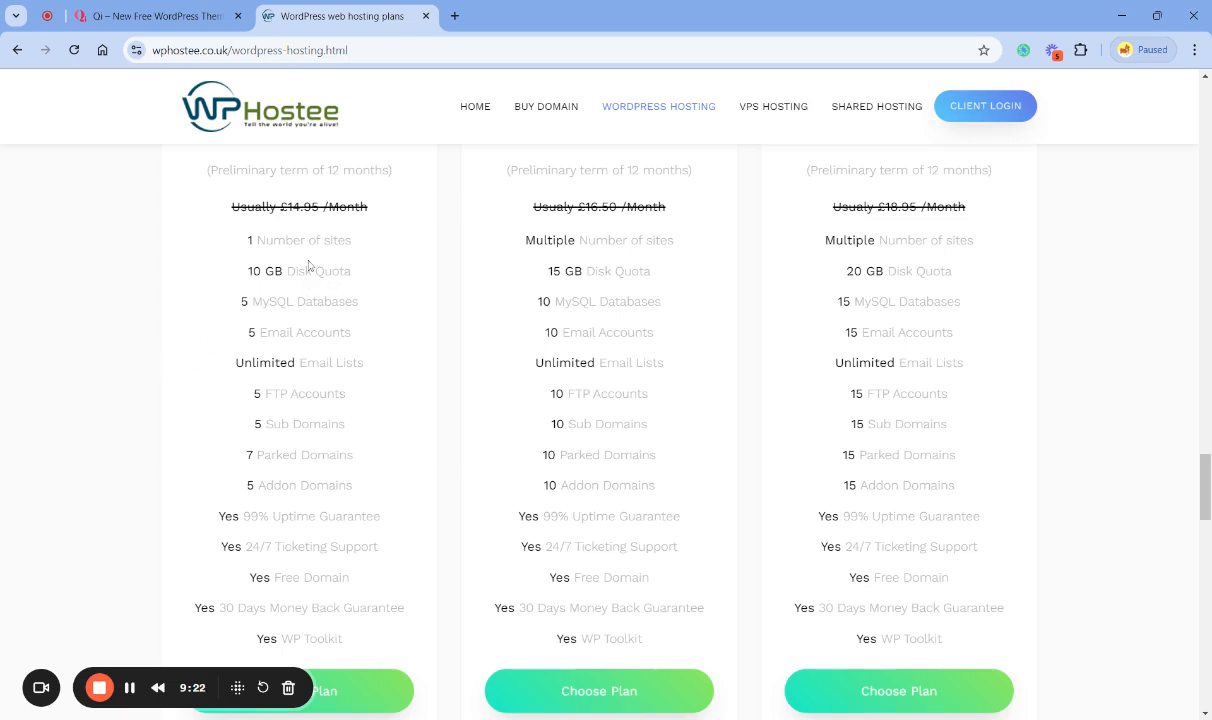
drag(359, 301, 240, 301)
triple_click(285, 332)
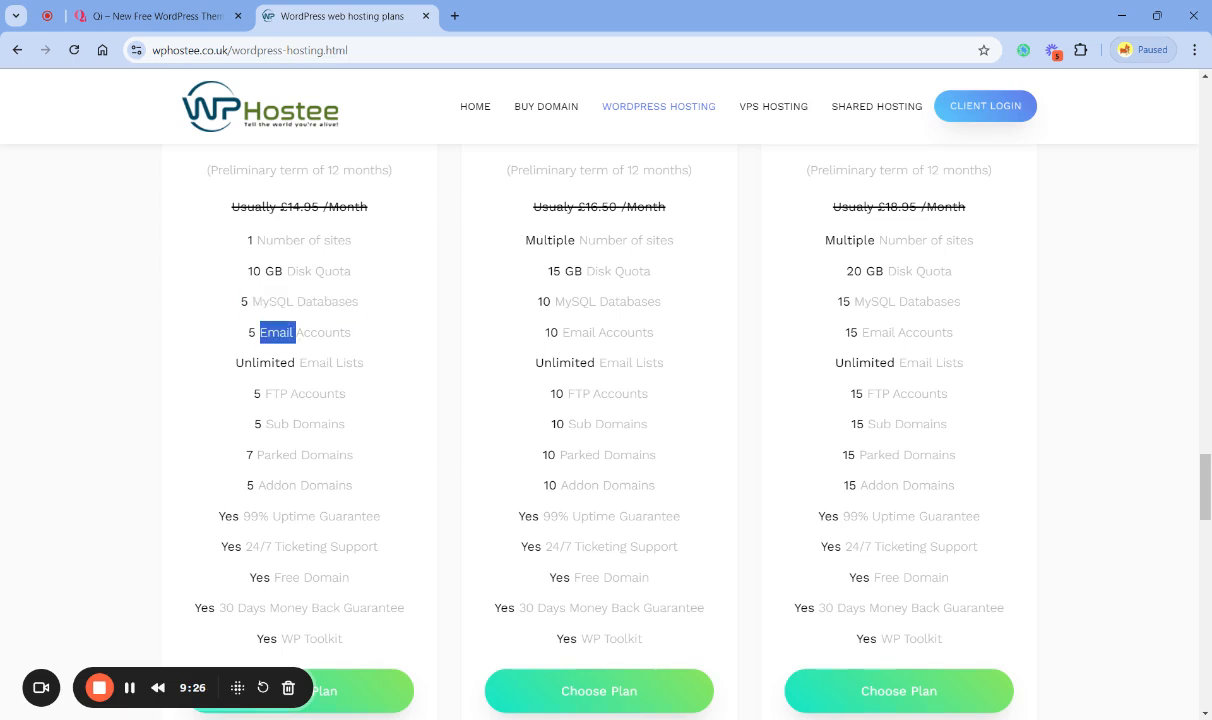
click(290, 332)
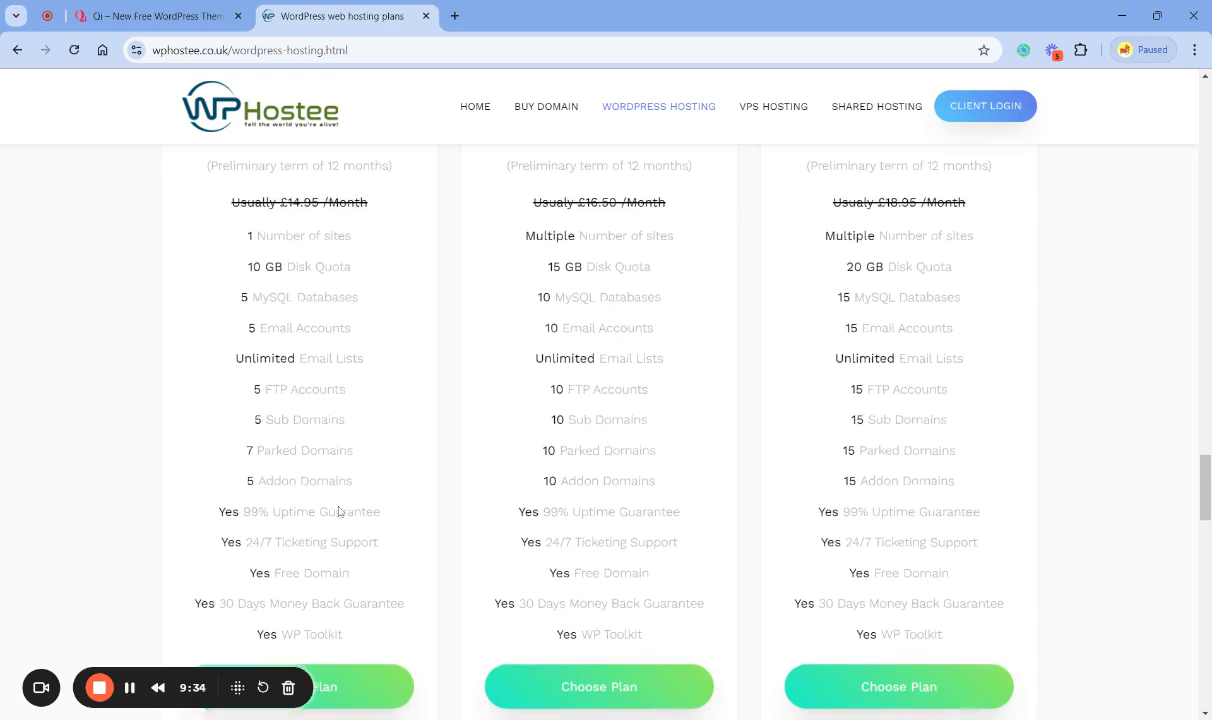
- Choose the 1 Click Starter WP plan to start its order
scroll(338, 511, down, 1)
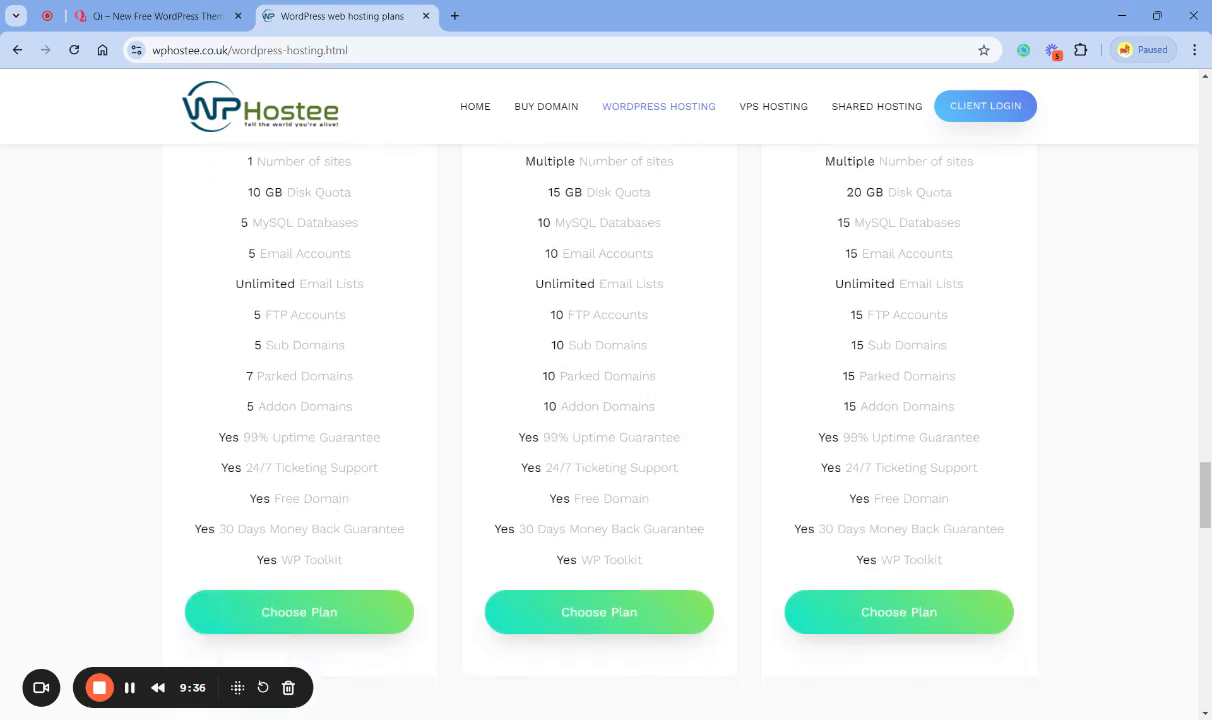
scroll(292, 511, down, 3)
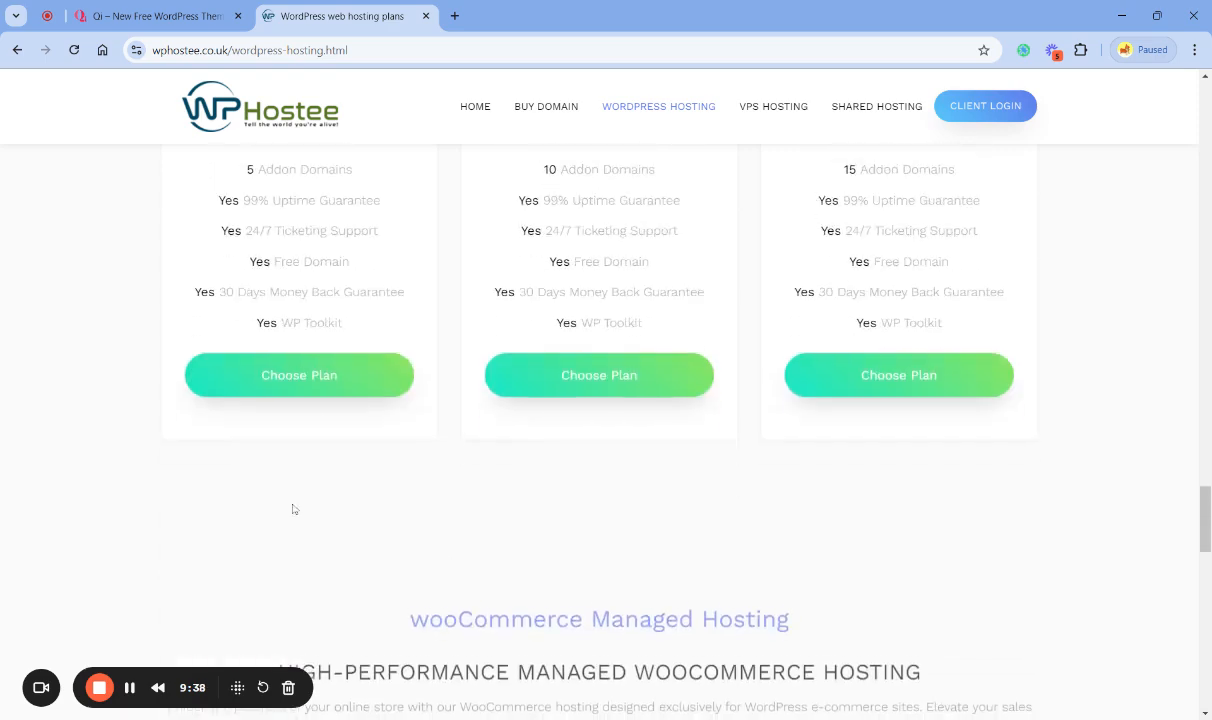
click(303, 381)
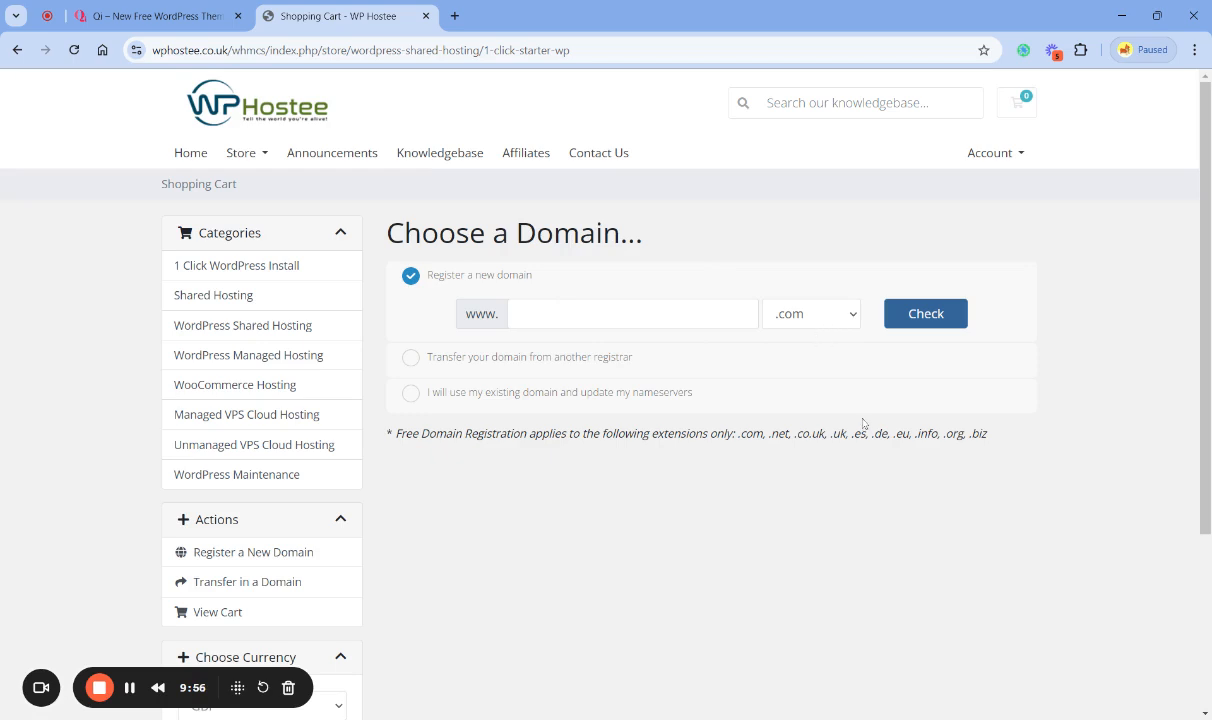
- Choose to use an existing domain with updated nameservers, and enter dsprnet as the domain with the extension .com
click(811, 390)
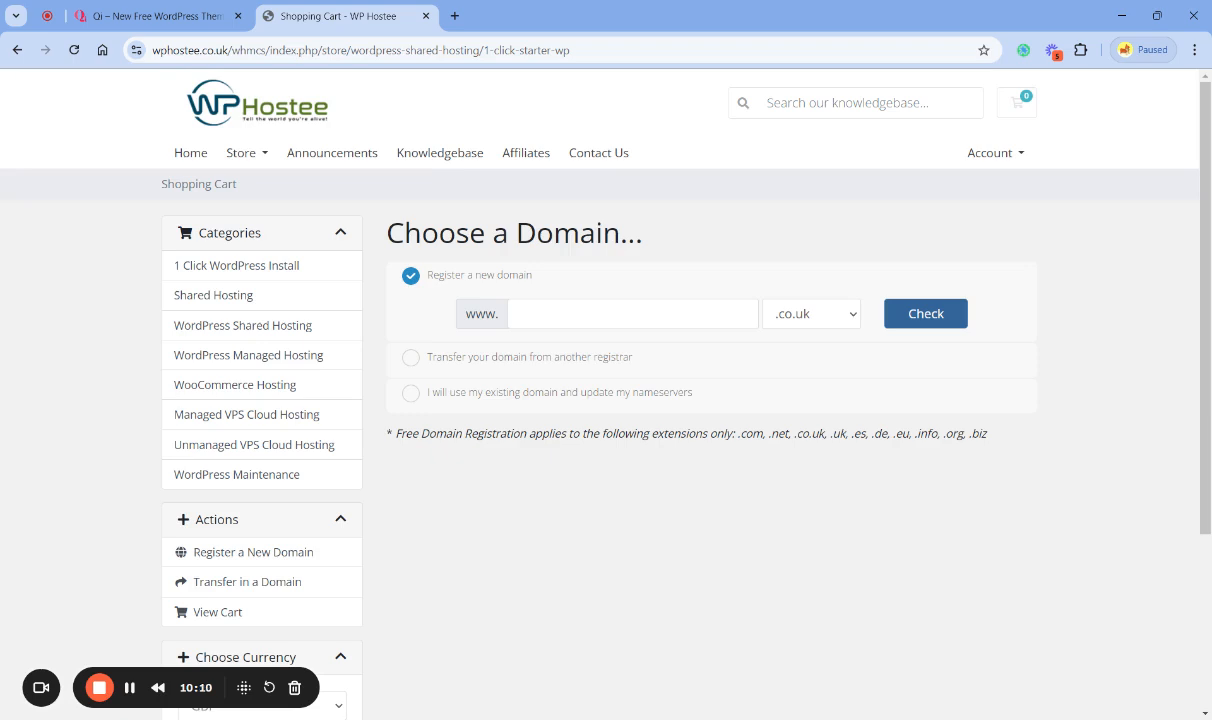
click(805, 436)
click(409, 392)
click(549, 386)
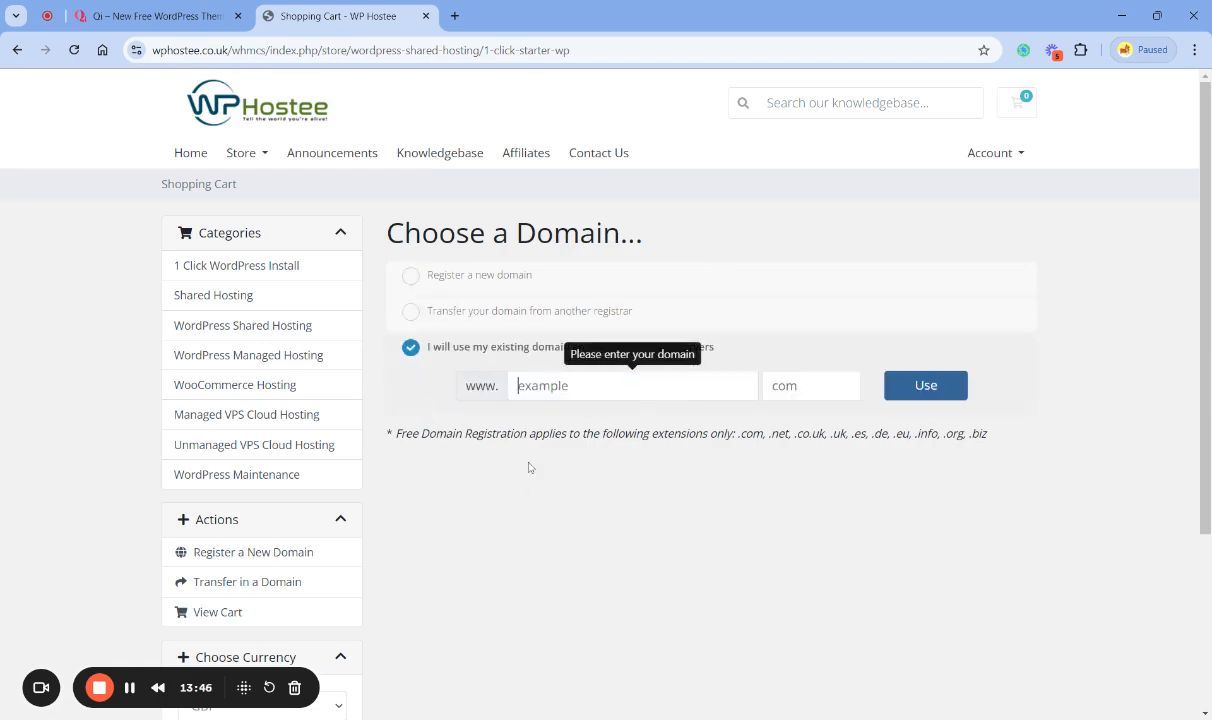
text(dsprnet)
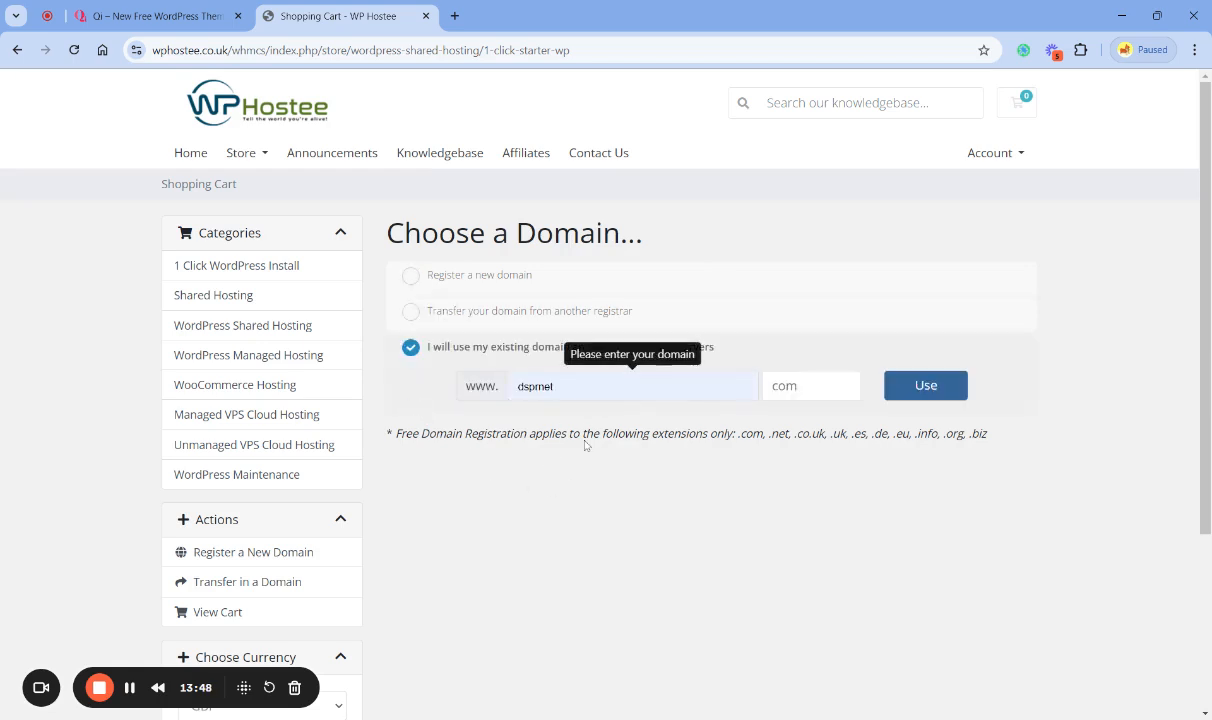
key(Tab)
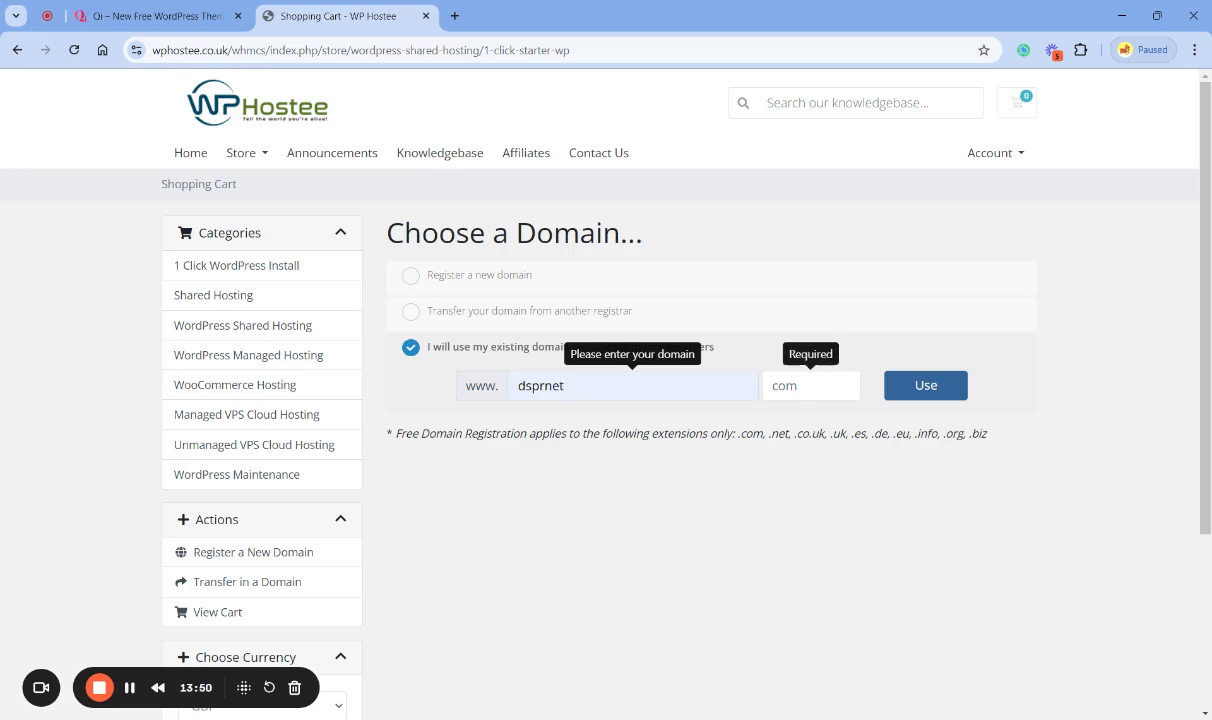
text(com)
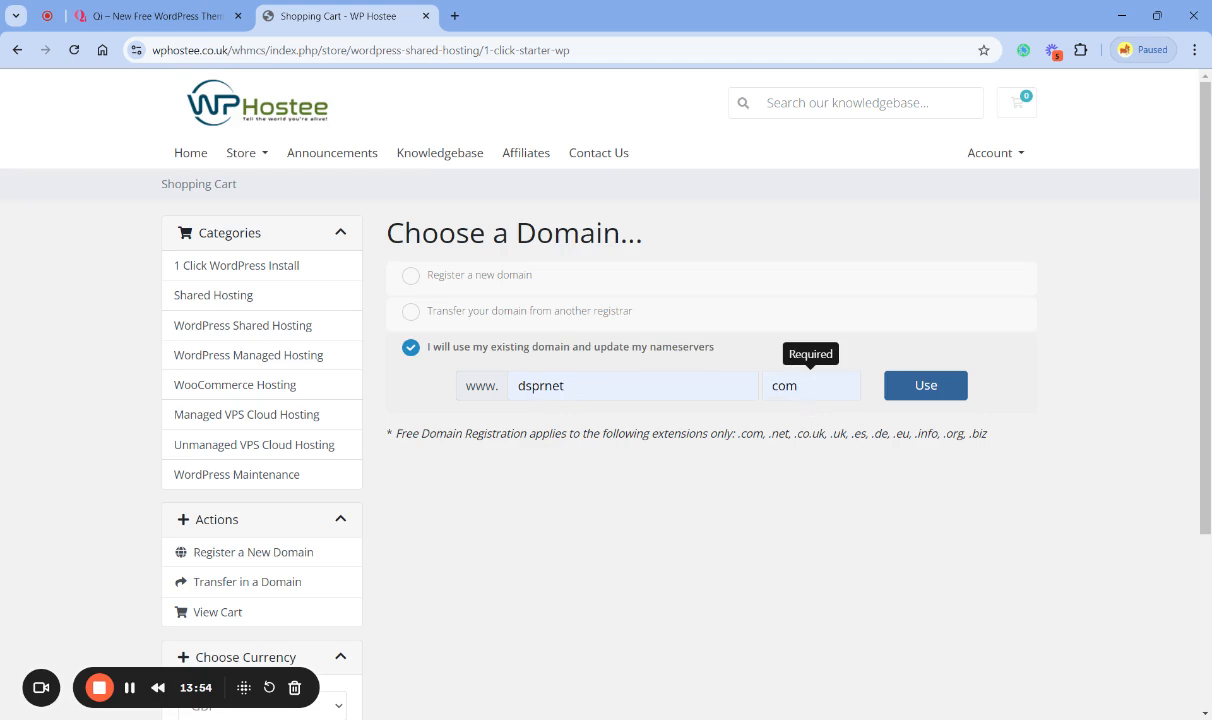
key(BackSpace)
key(BackSpace)
key(BackSpace)
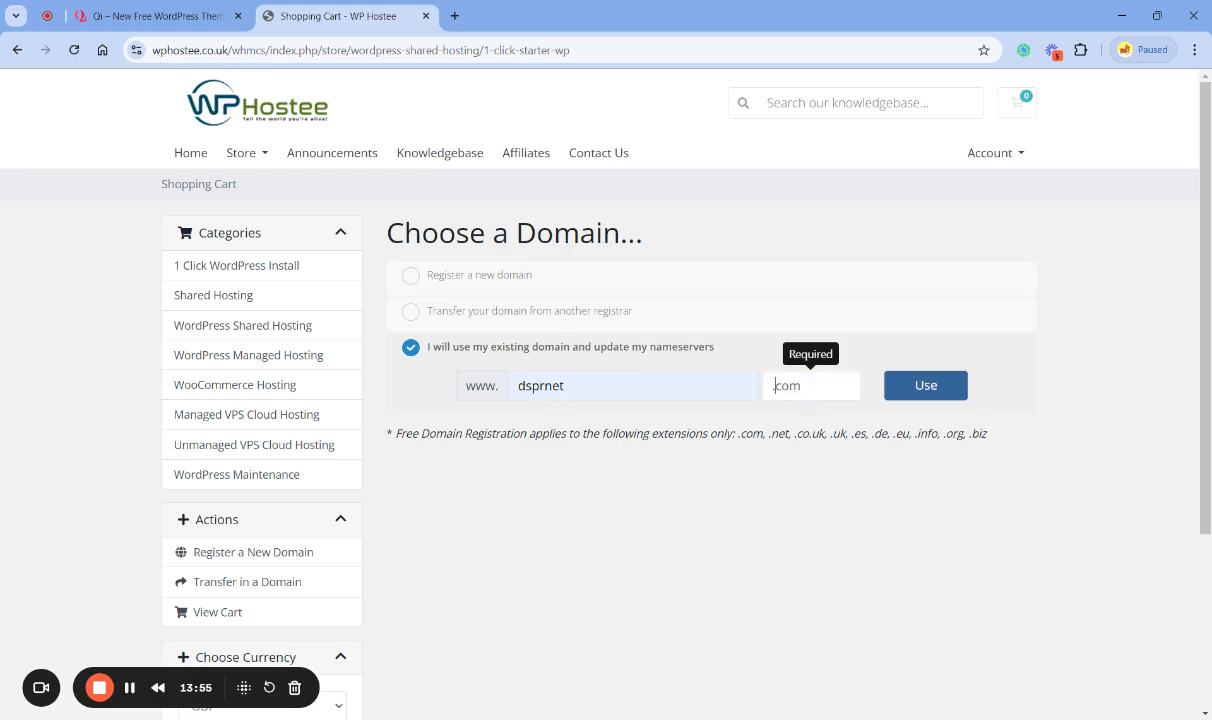
click(749, 492)
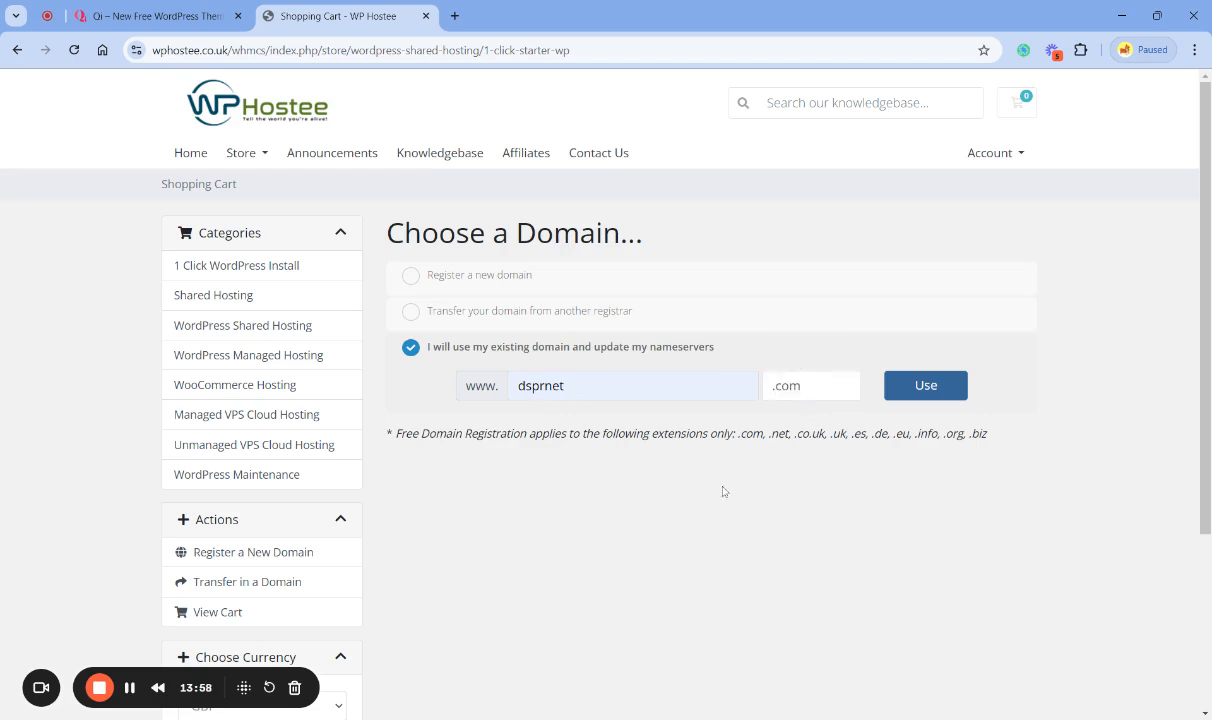
- Check the domain transfer and new registration options, and continue the order with the existing domain dsprnet.com
click(410, 313)
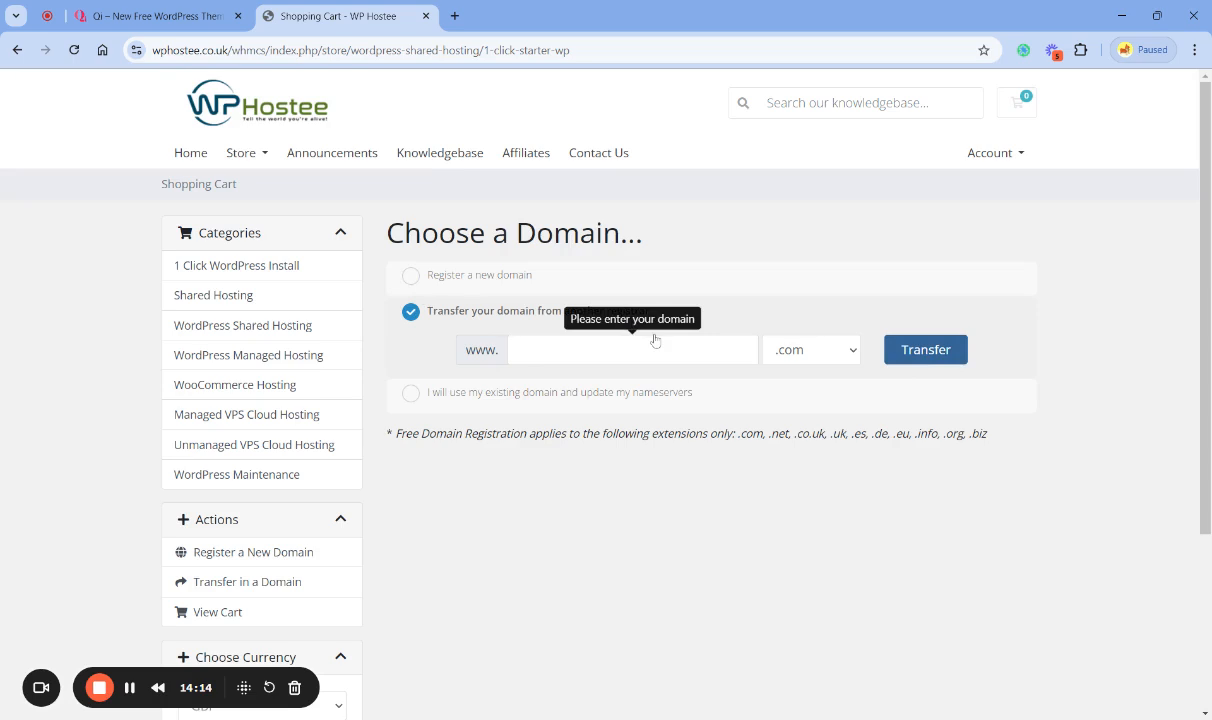
click(411, 276)
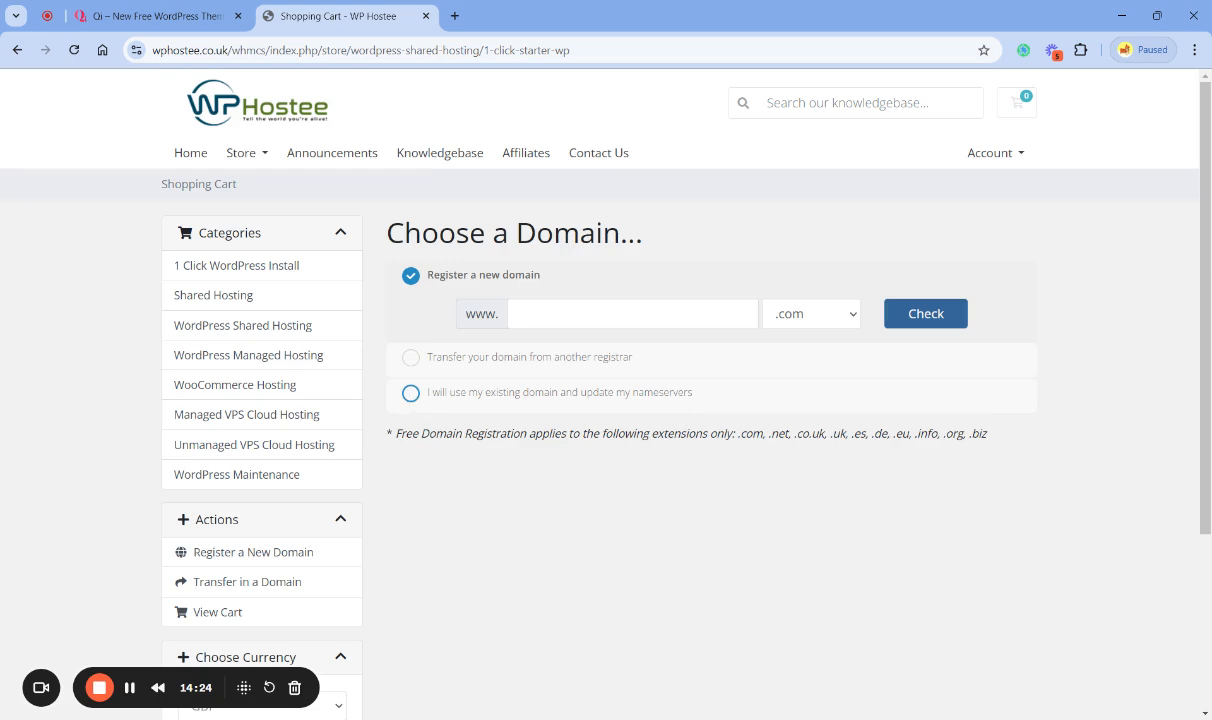
click(411, 394)
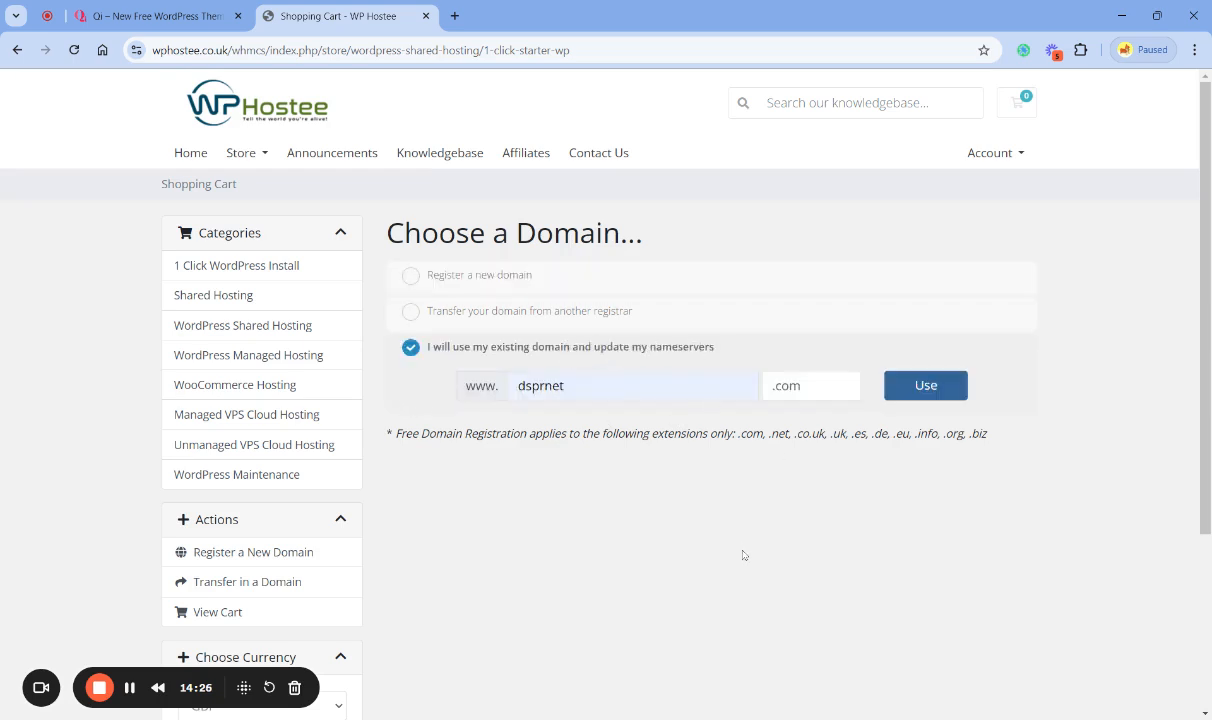
click(888, 387)
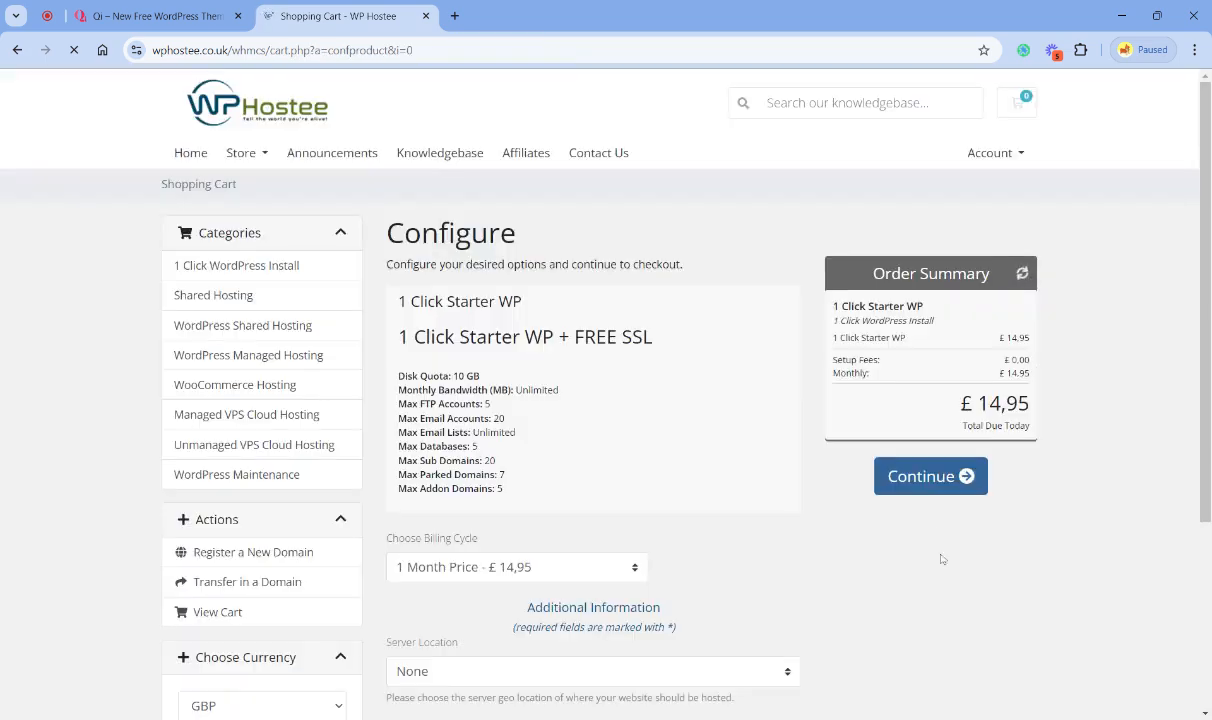
- Compare the monthly and yearly billing cycles, and set the cycle to 12 Month Price - £ 13,95 (Free Domain)
scroll(940, 573, down, 1)
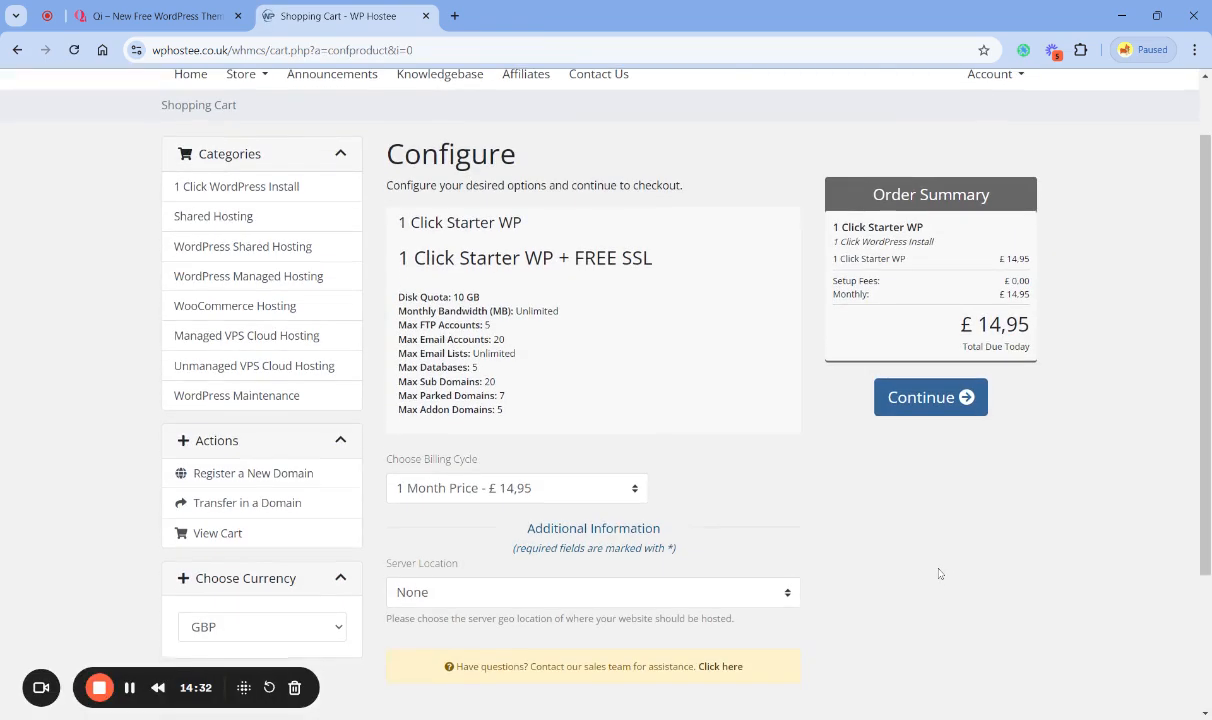
scroll(940, 573, down, 1)
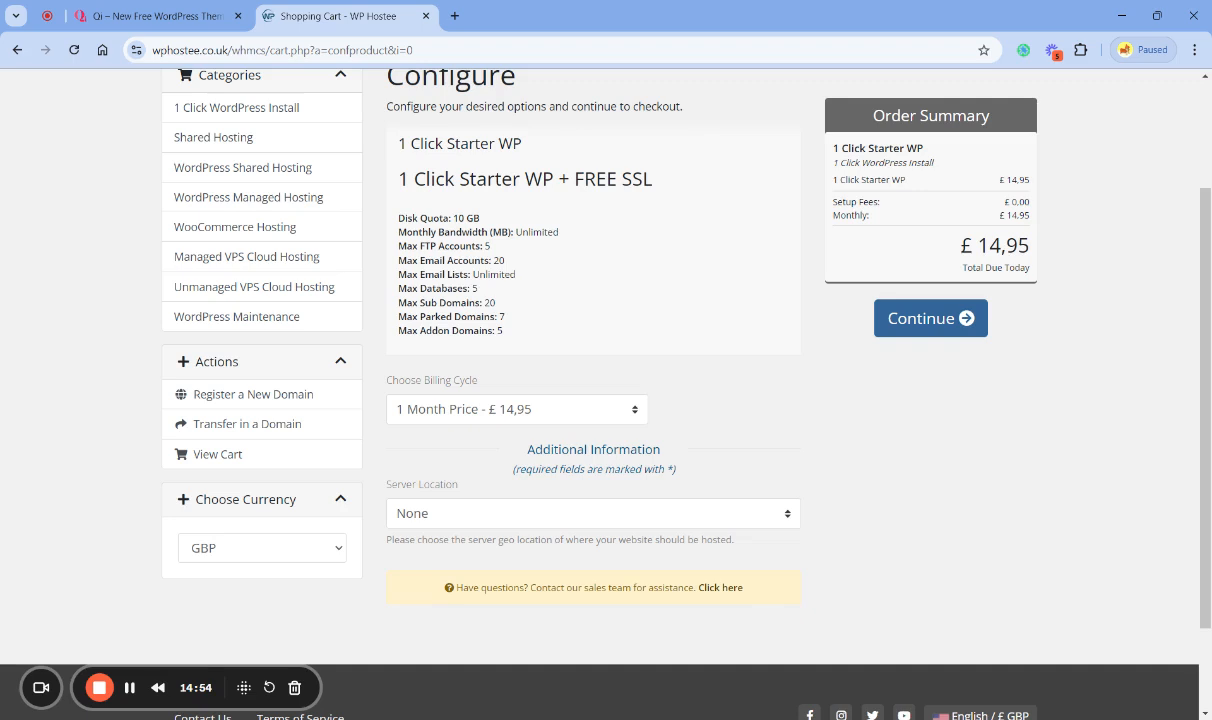
click(510, 468)
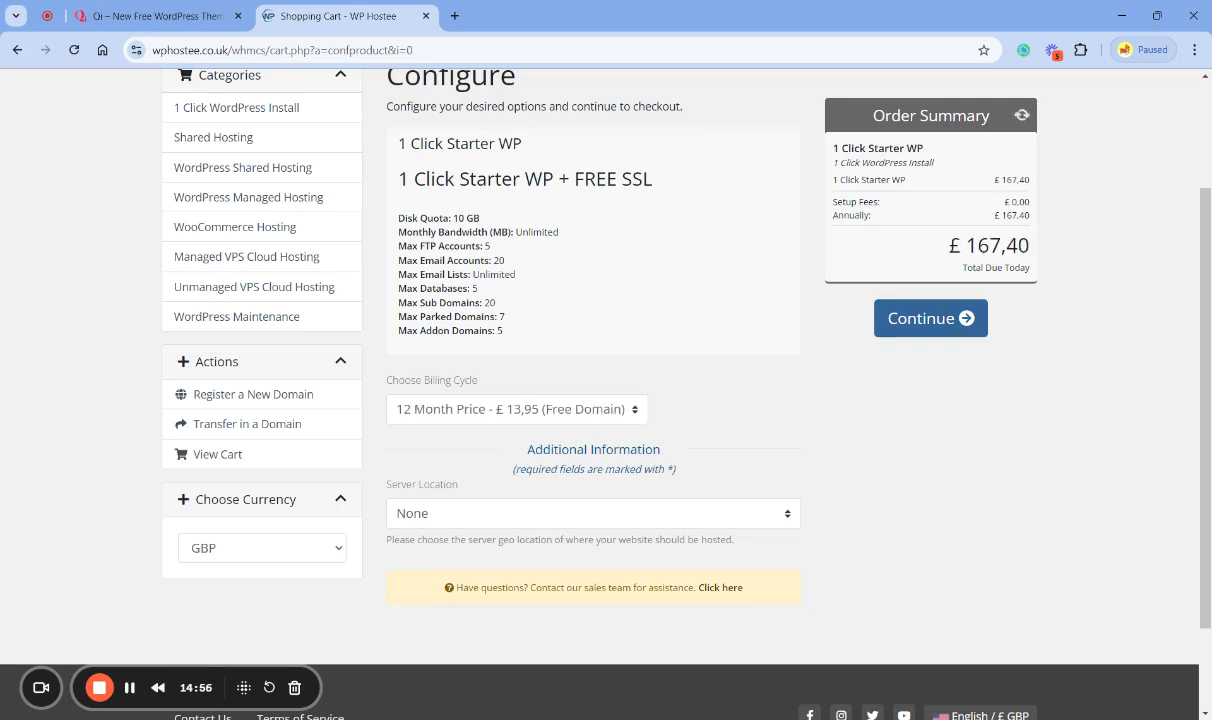
double_click(1005, 246)
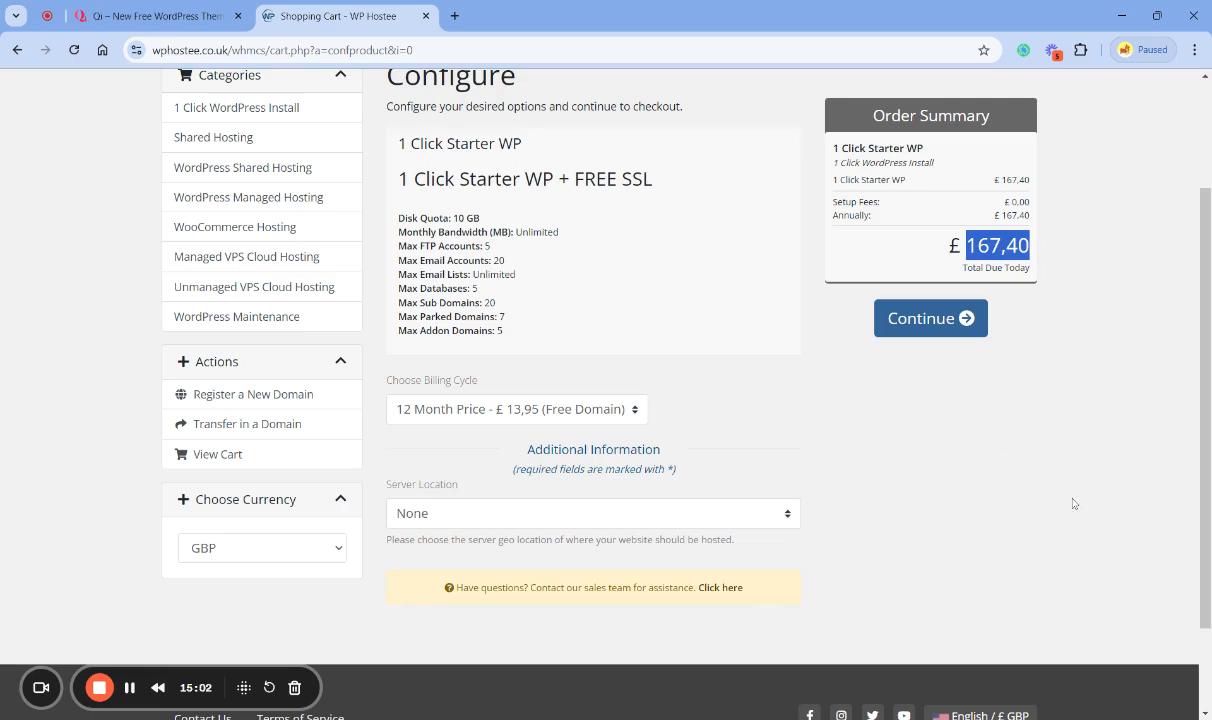
click(1125, 363)
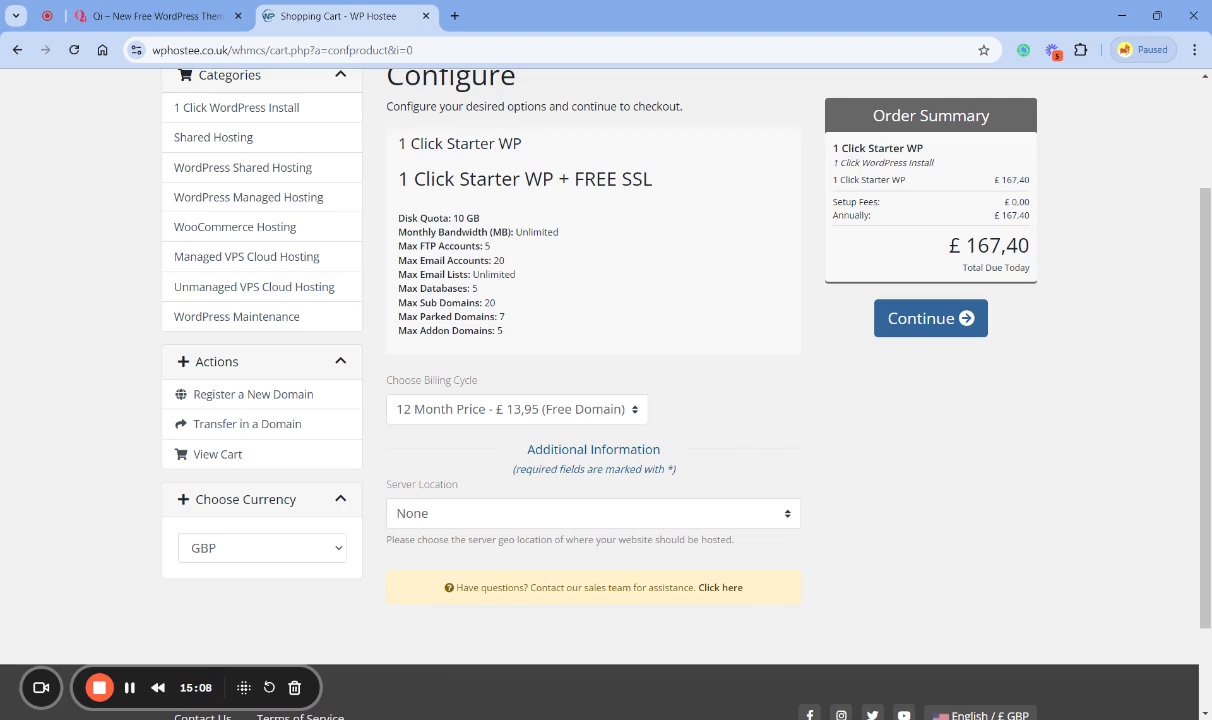
click(464, 434)
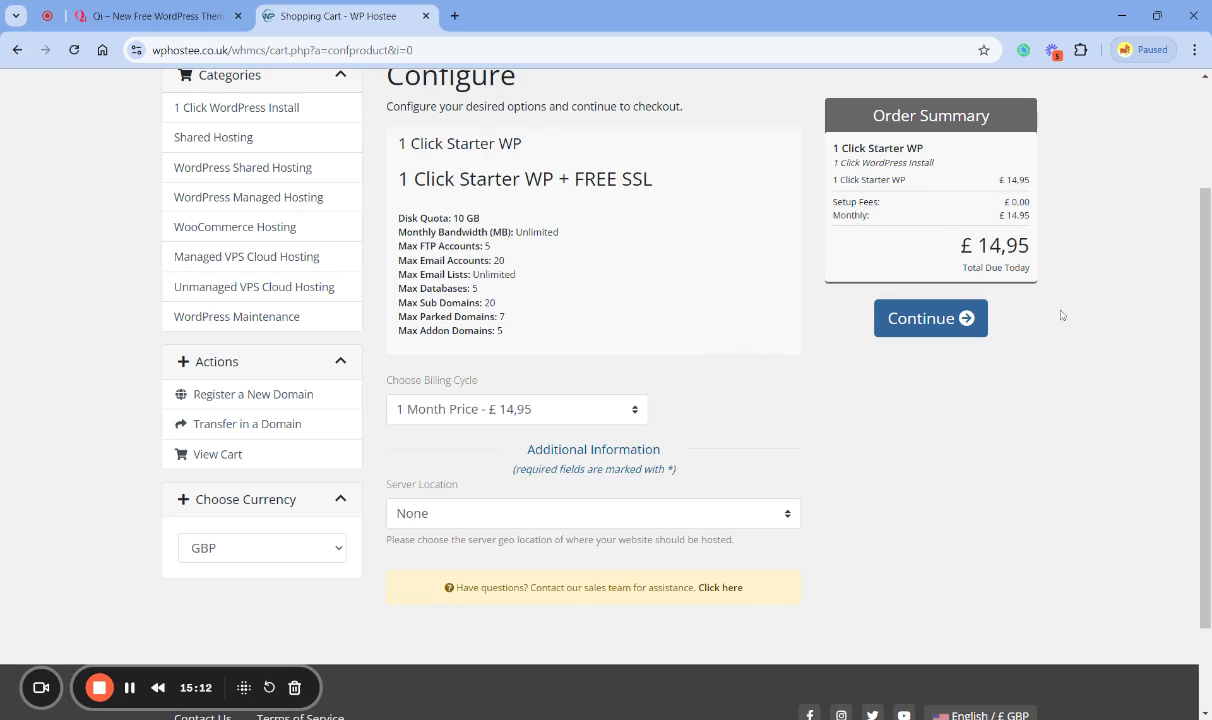
click(562, 436)
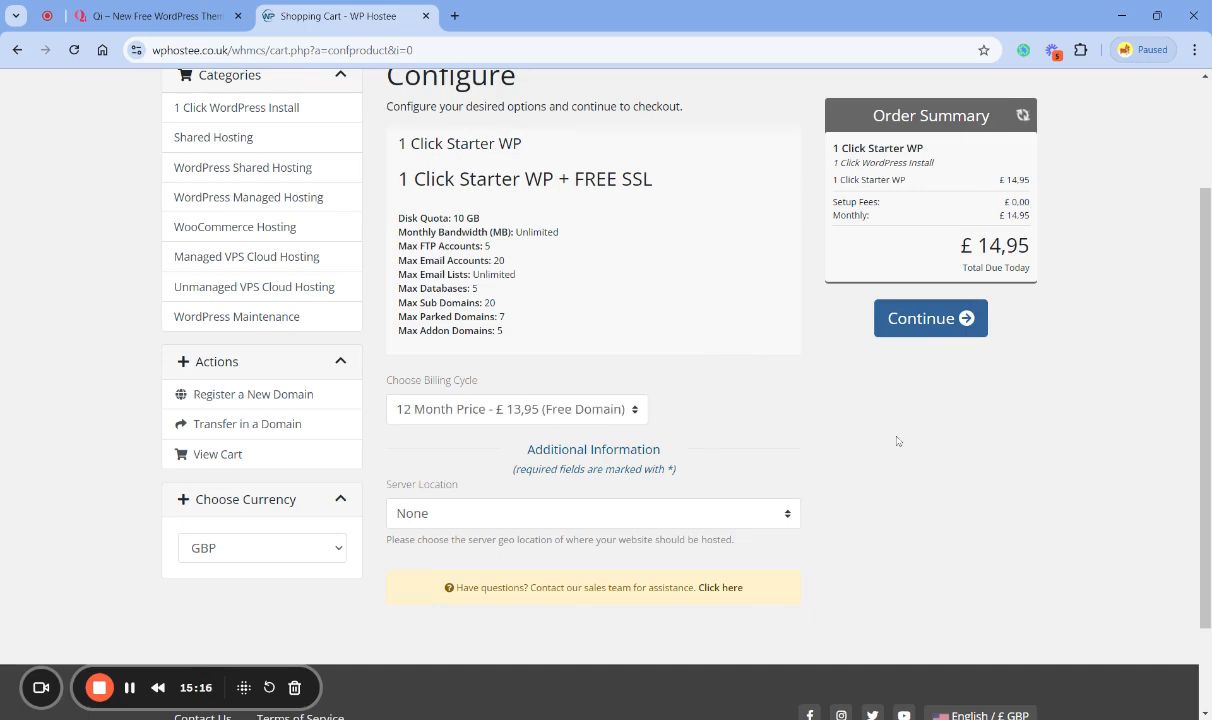
- Review the 1 Click Starter WP + FREE SSL configuration and continue to the Review & Checkout page
scroll(898, 442, up, 2)
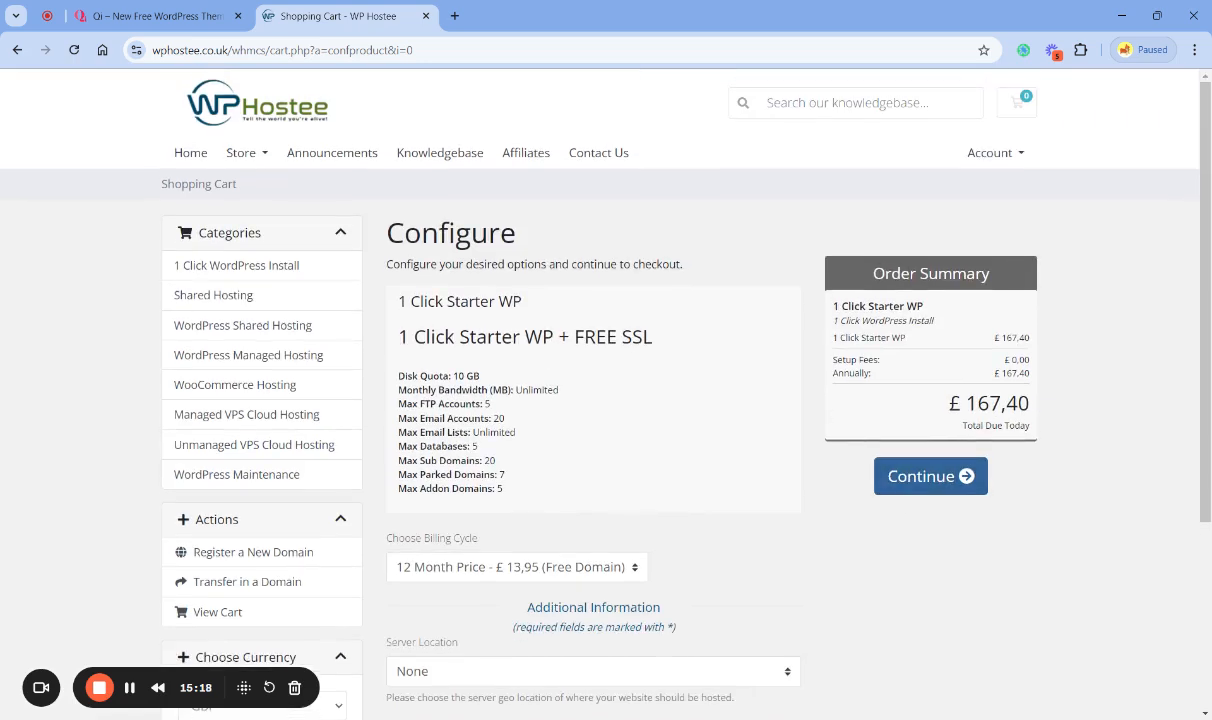
triple_click(432, 337)
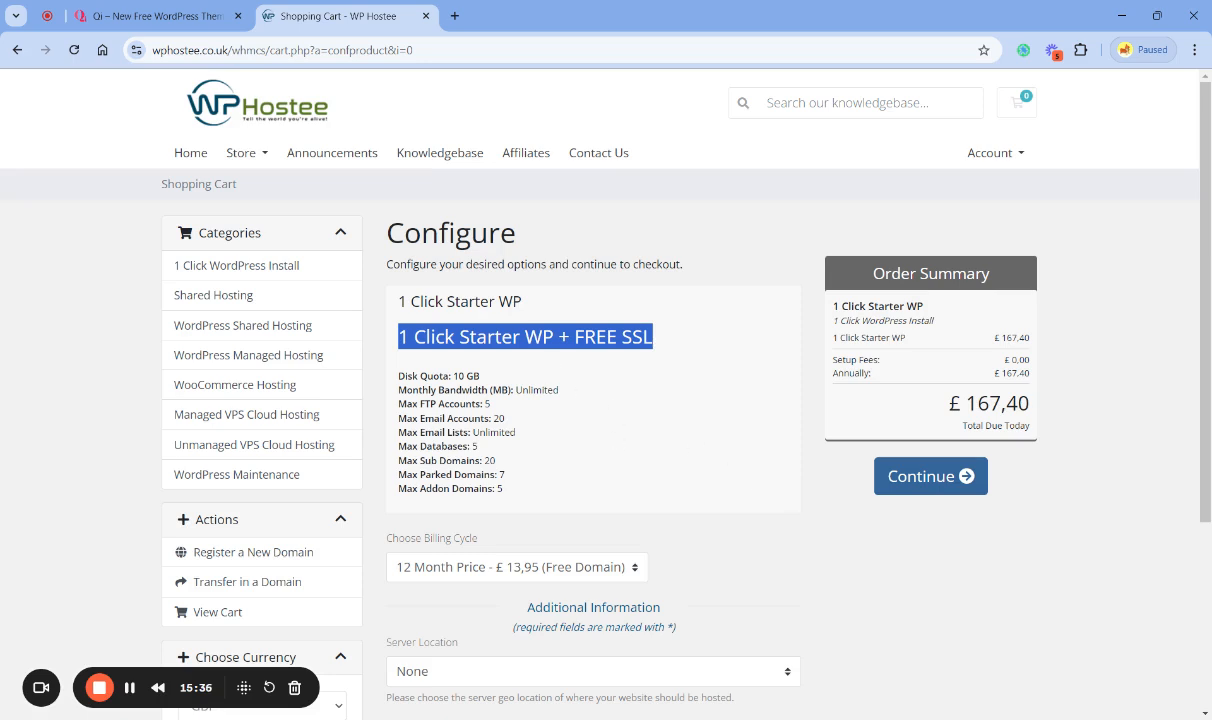
click(570, 348)
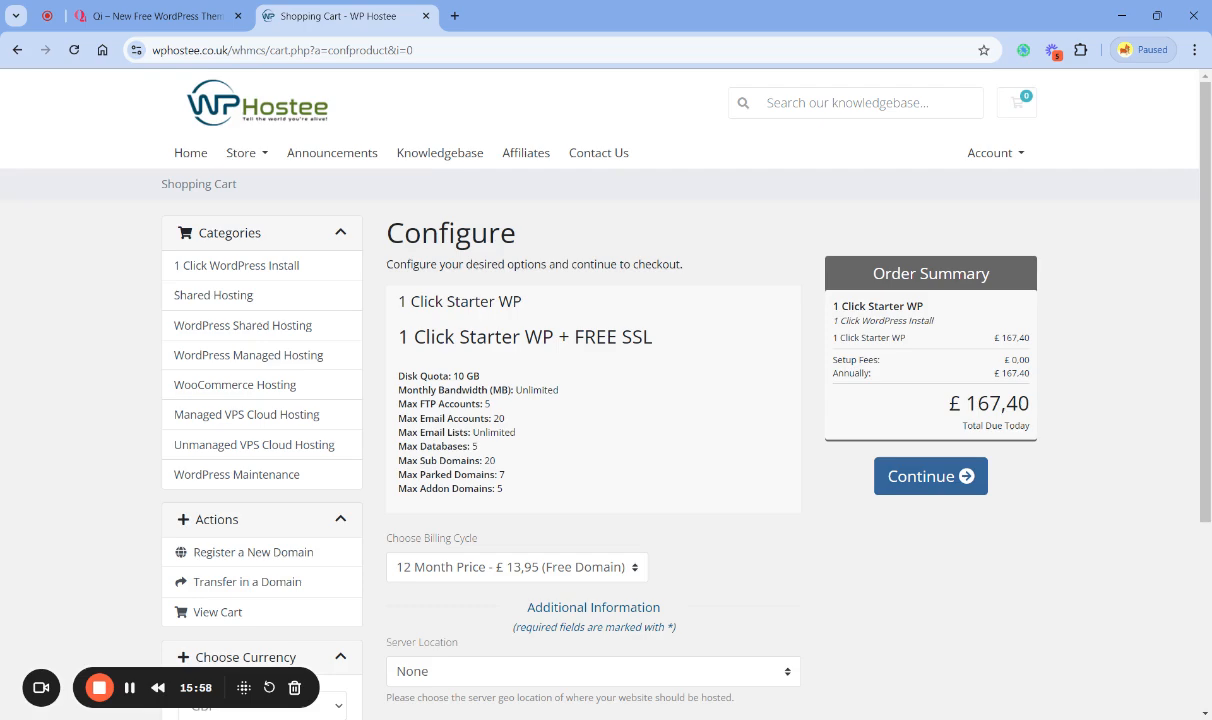
scroll(855, 541, down, 1)
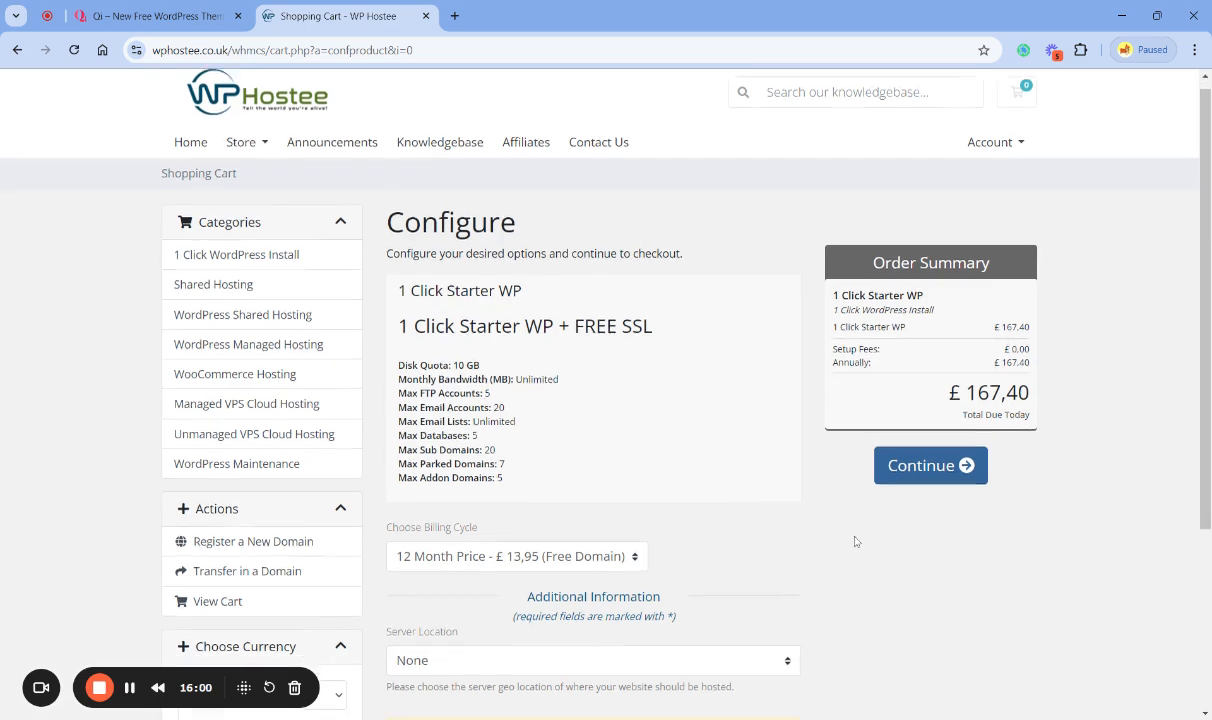
scroll(855, 541, down, 3)
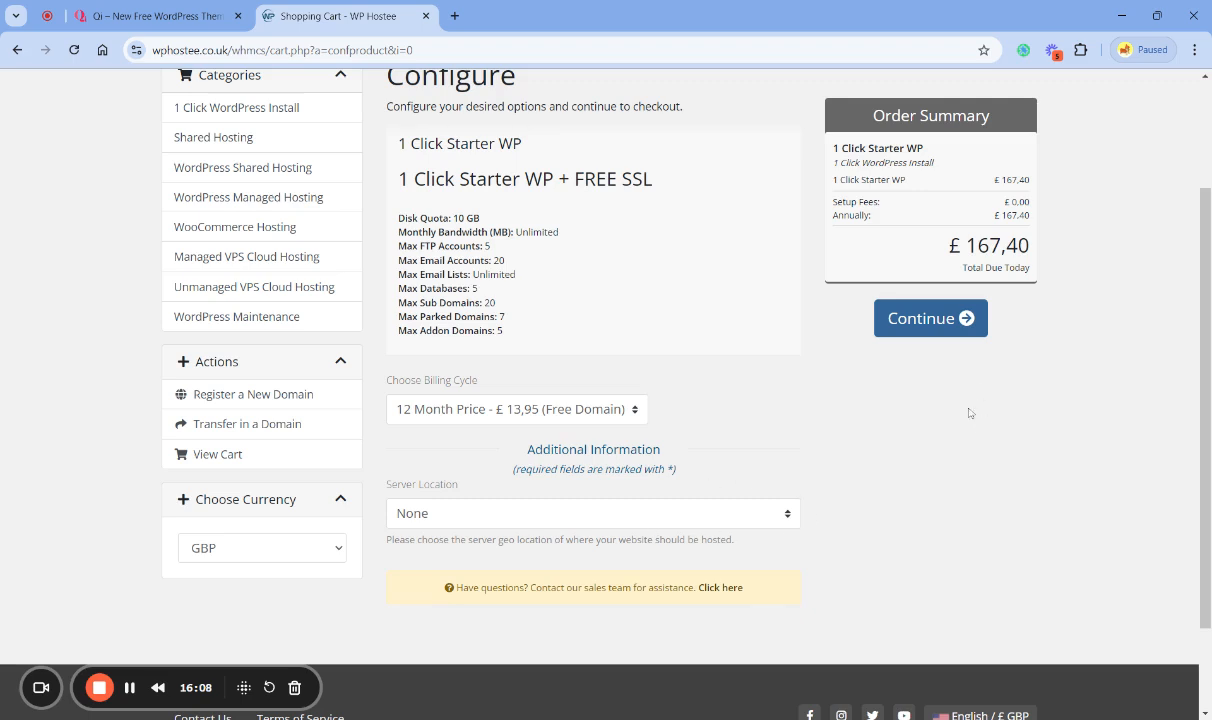
click(932, 324)
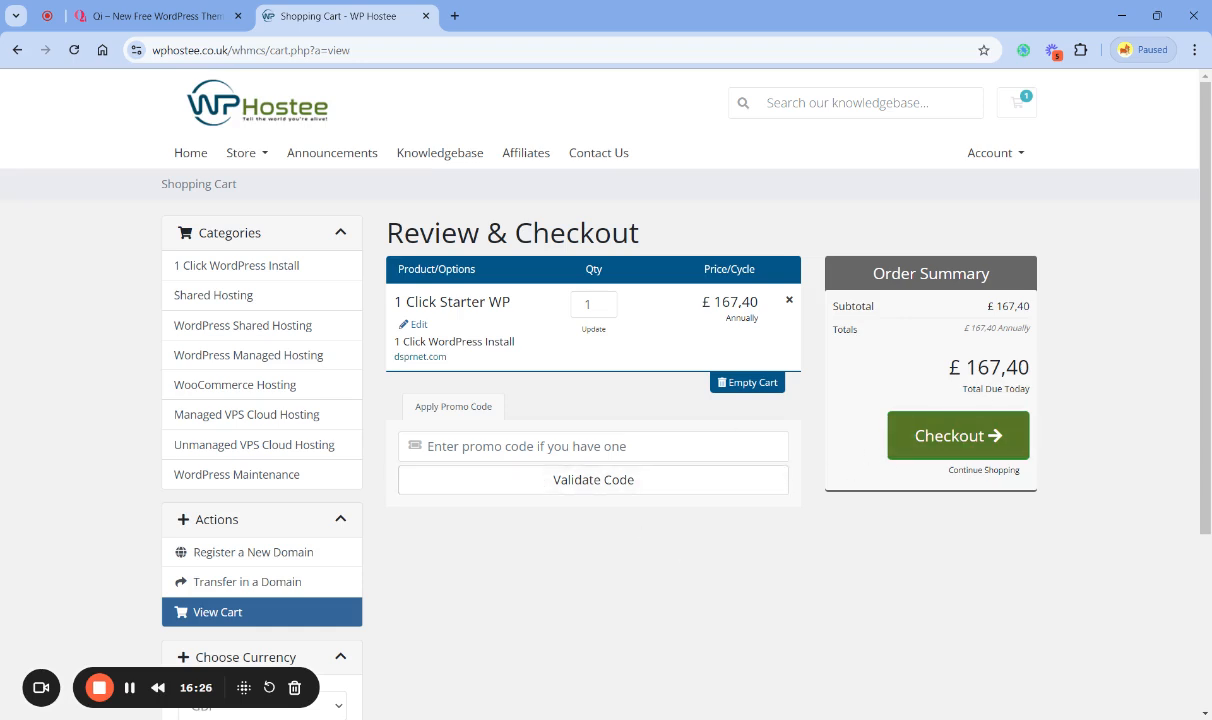
- Enter the promo code iutub2024 on the Review & Checkout page and validate it
double_click(1005, 367)
click(736, 542)
text(iutub)
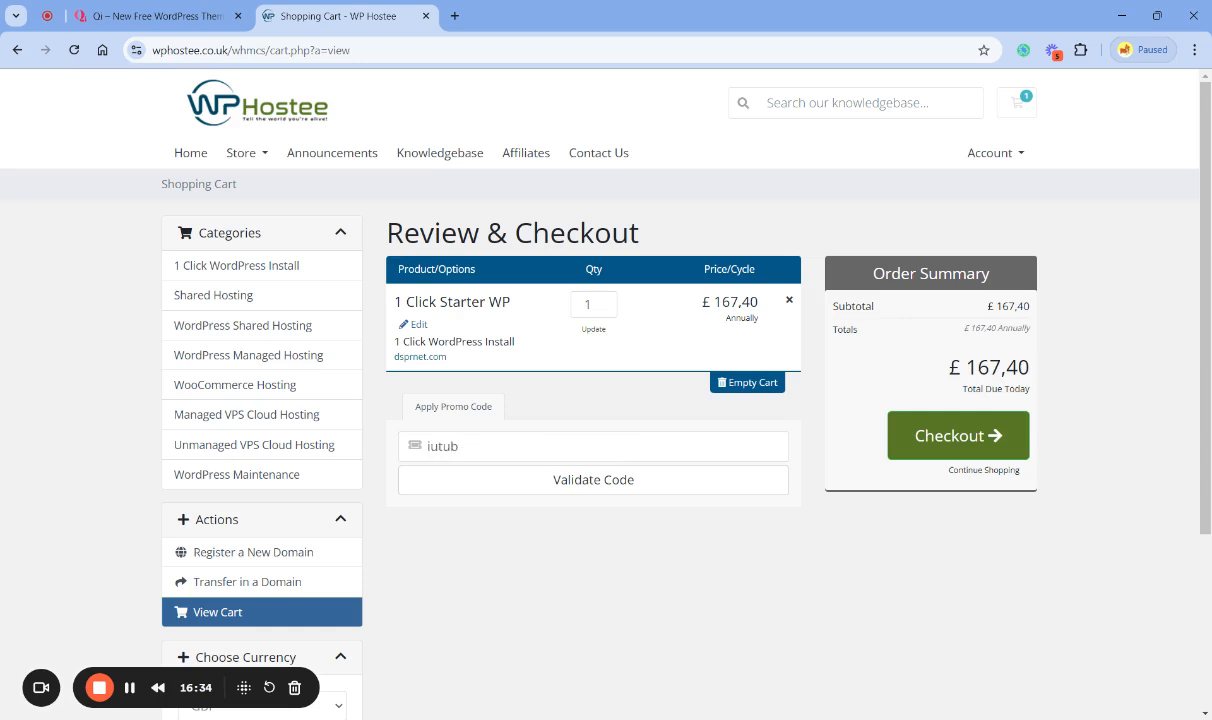
text(2024)
click(476, 482)
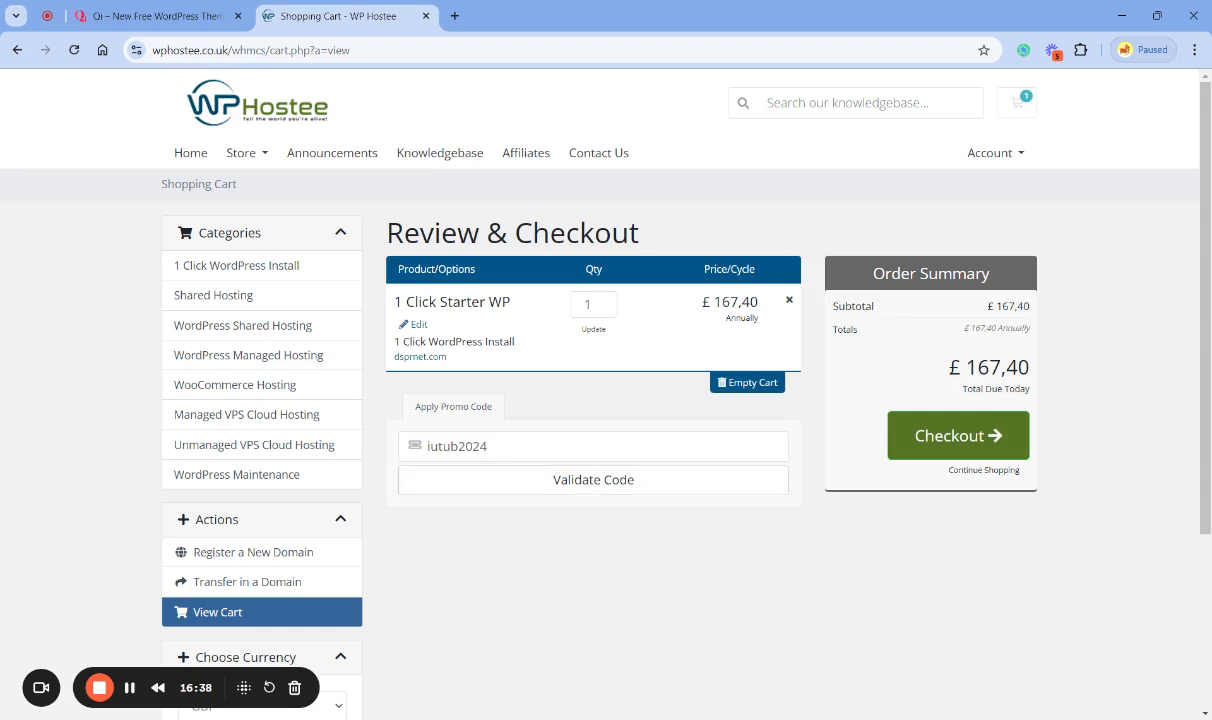
click(597, 488)
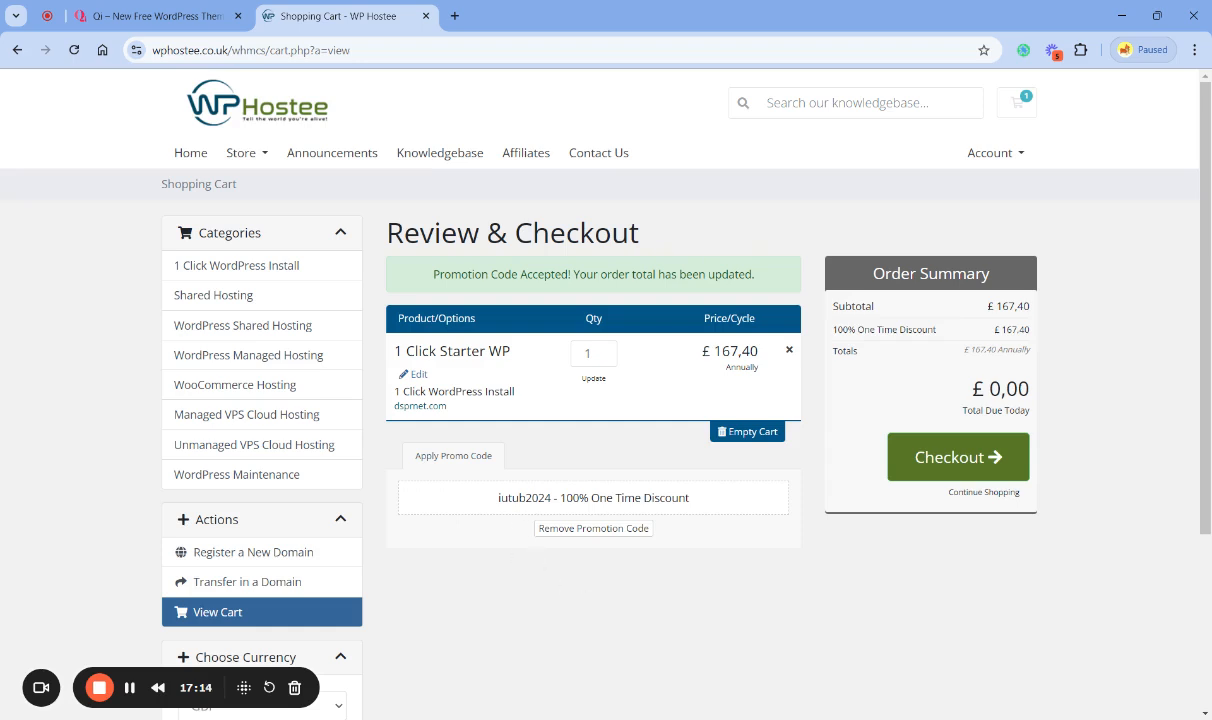
- Check the applied promo code and proceed to checkout with the 1 Click Starter WP order
drag(551, 497, 497, 515)
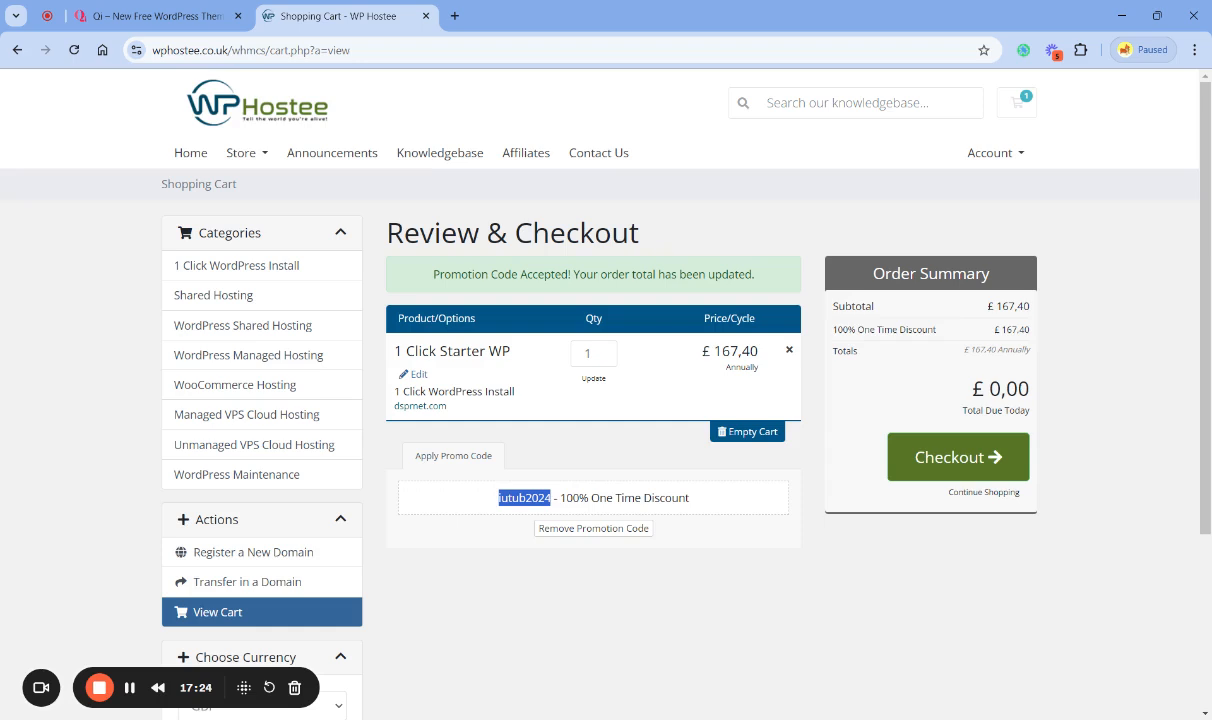
click(724, 562)
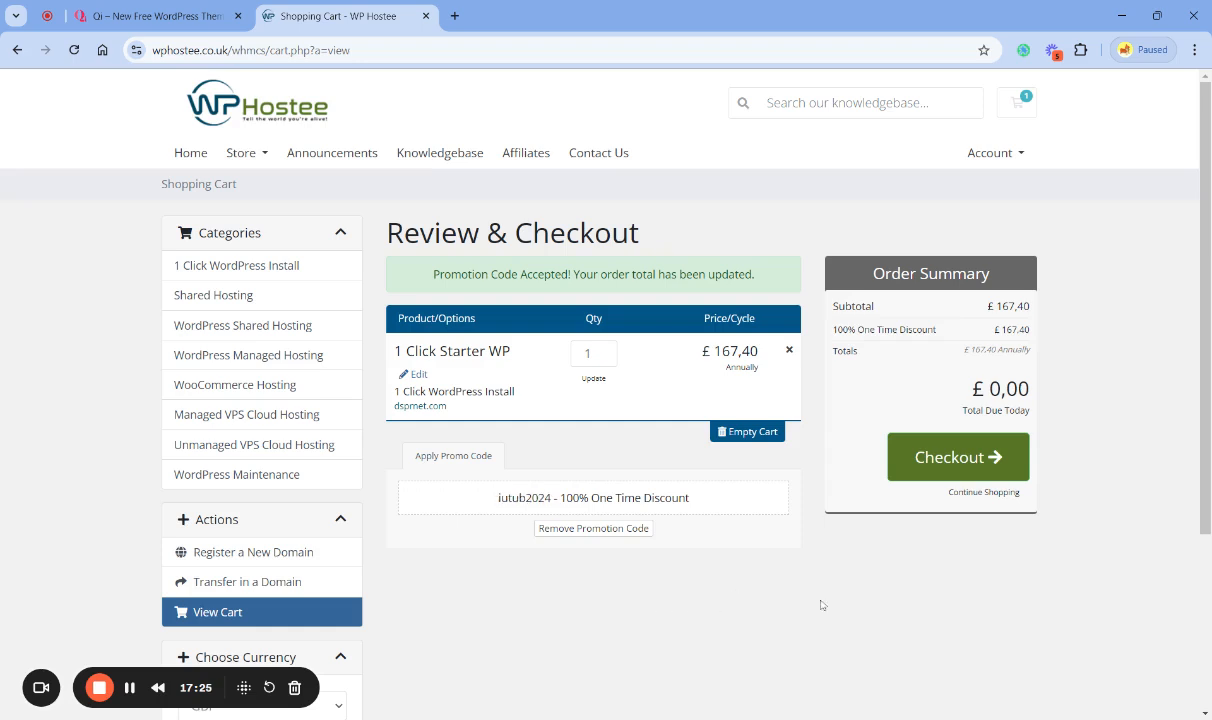
click(958, 462)
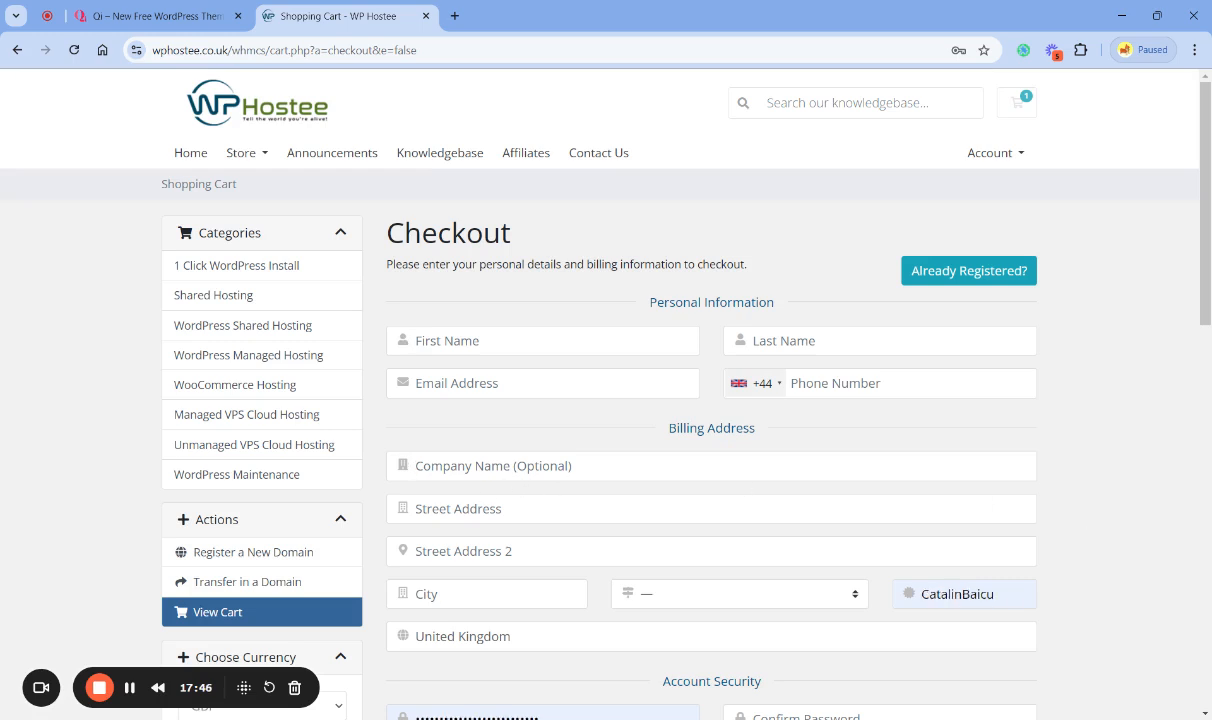
- Look through the checkout form and clear the prefilled account password
scroll(477, 530, down, 1)
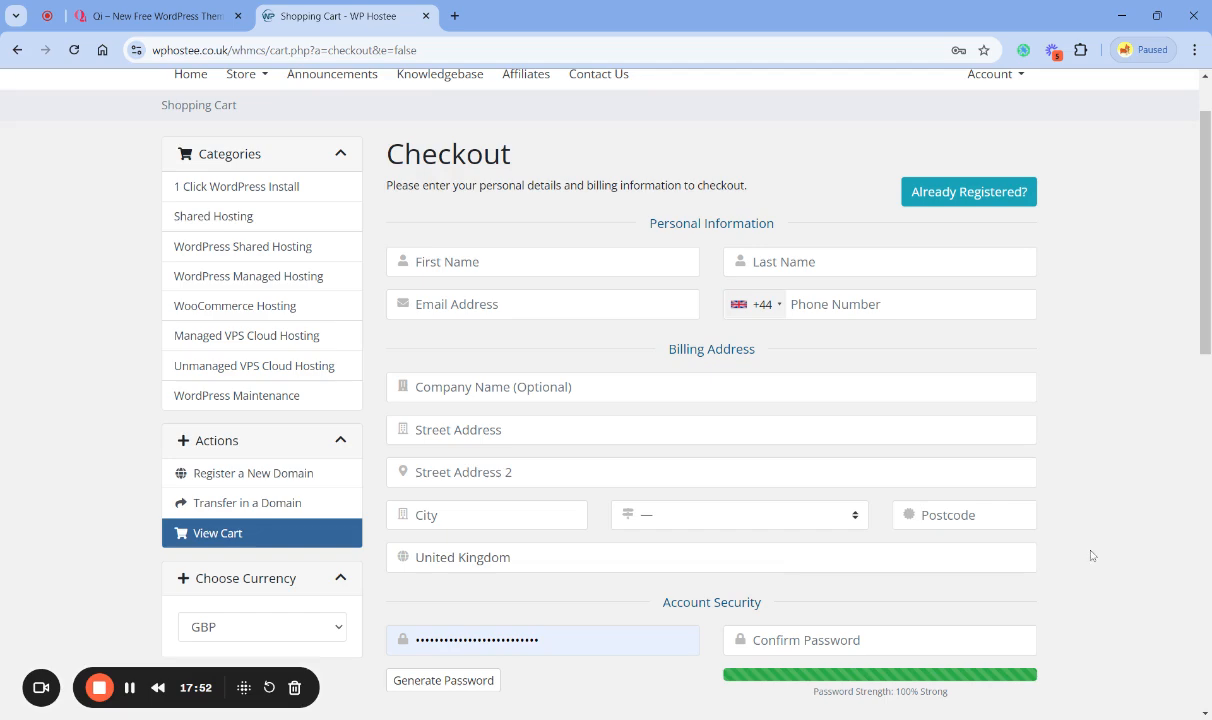
scroll(1093, 566, down, 3)
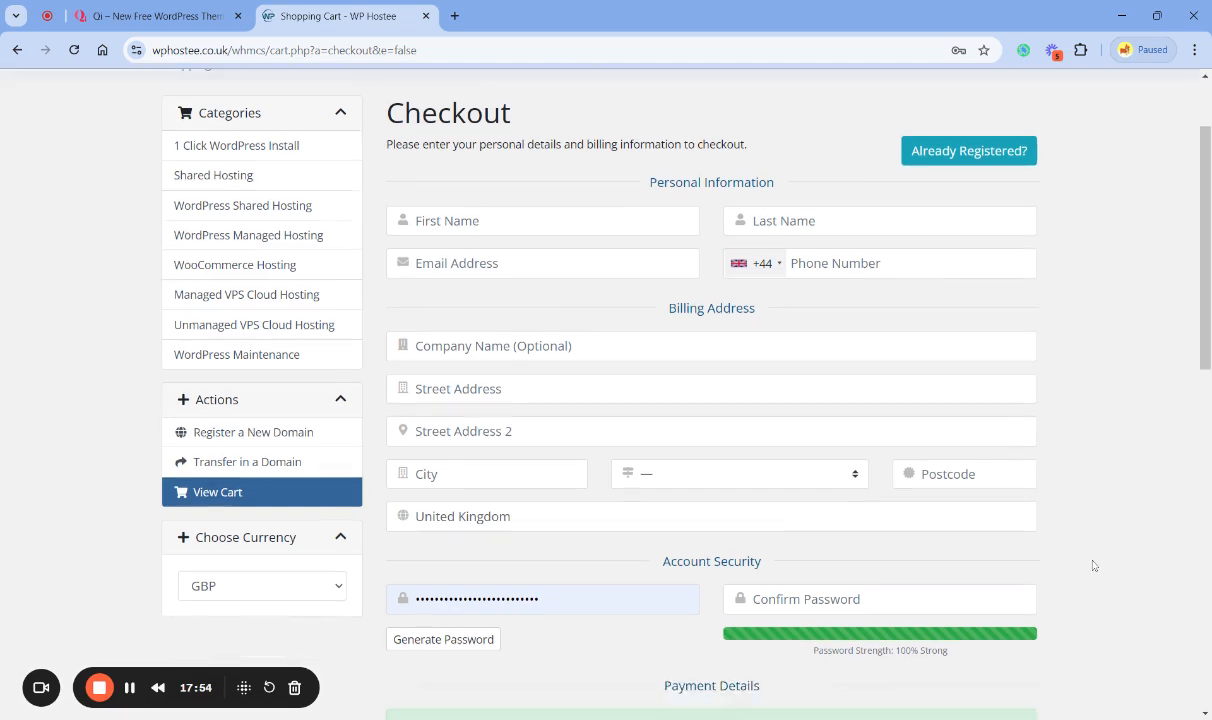
scroll(1005, 537, down, 3)
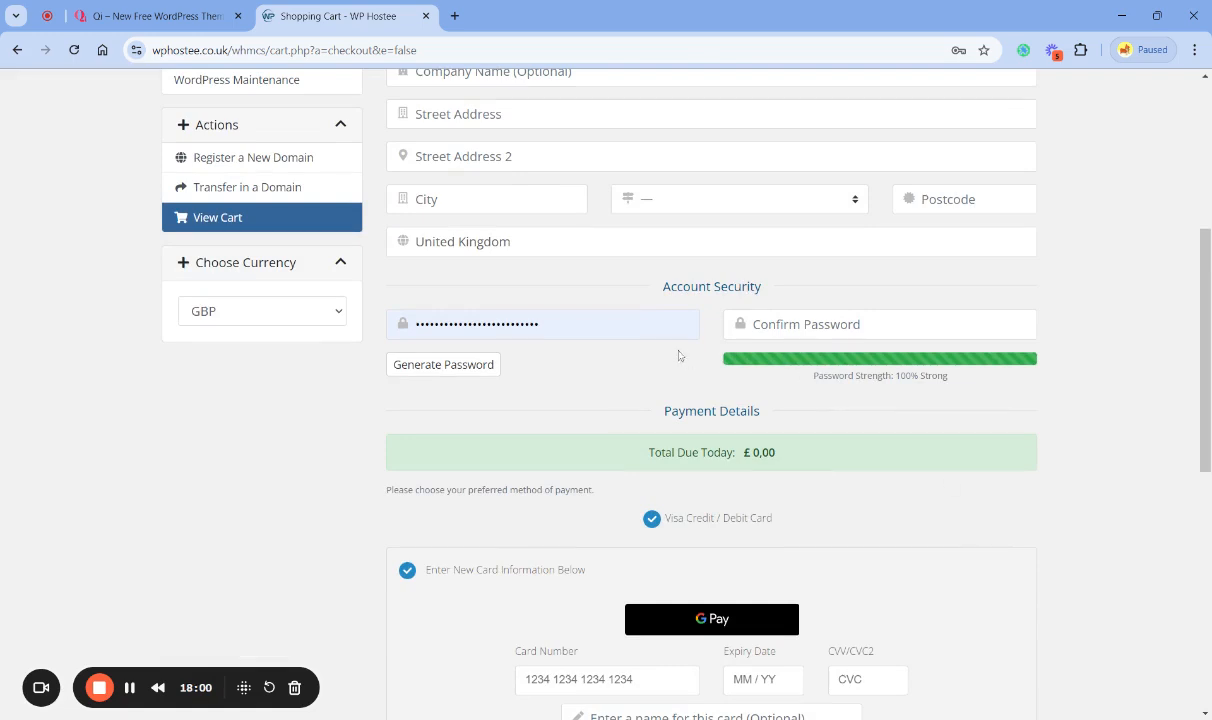
double_click(485, 324)
key(BackSpace)
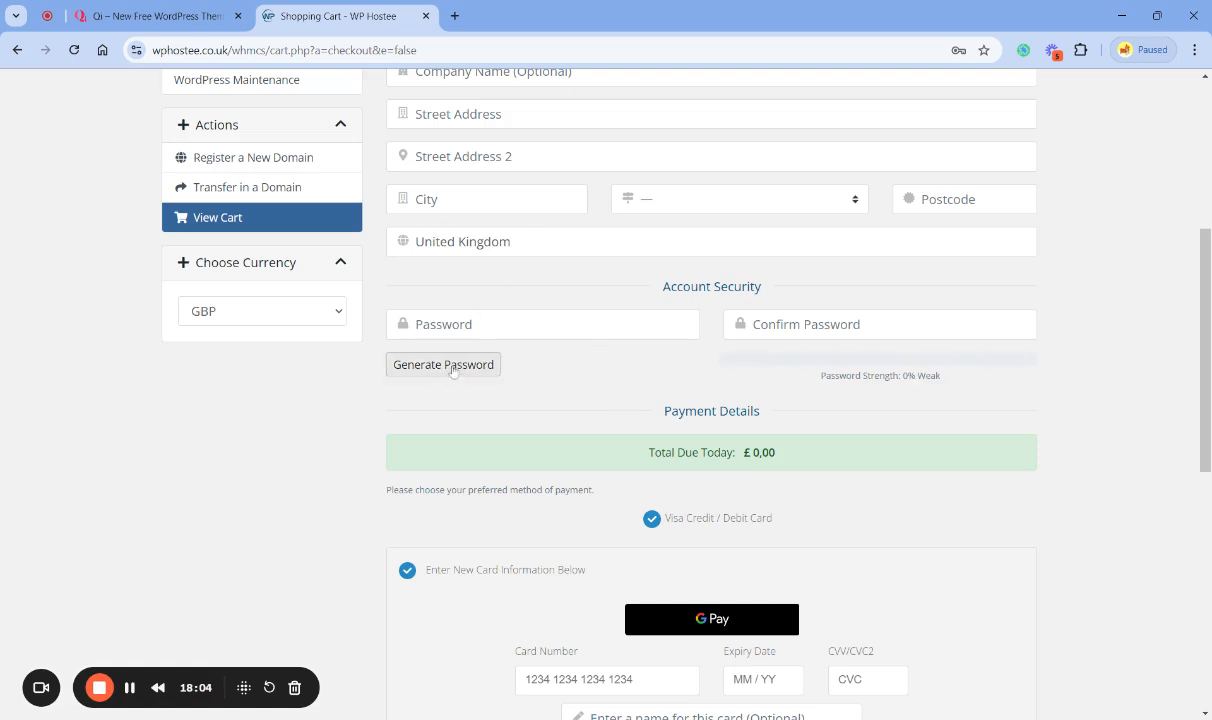
- Generate a 12-character account password, copy it and insert it into the Password and Confirm Password fields
scroll(538, 453, up, 1)
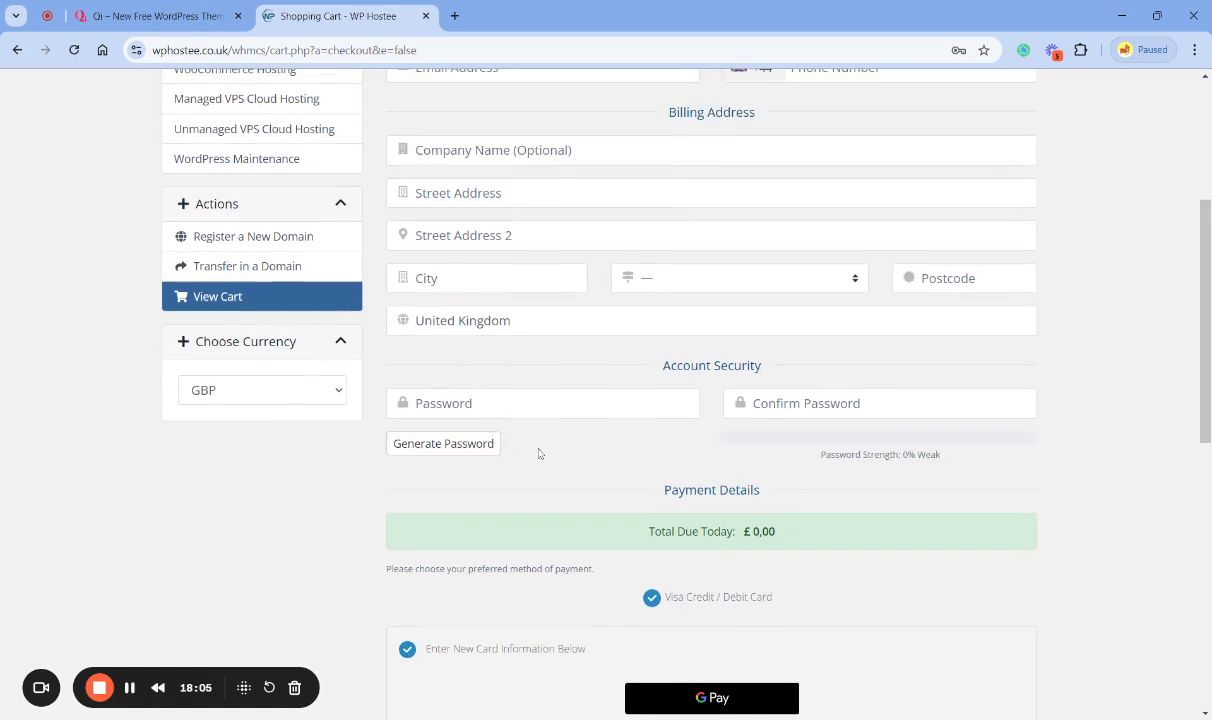
click(438, 450)
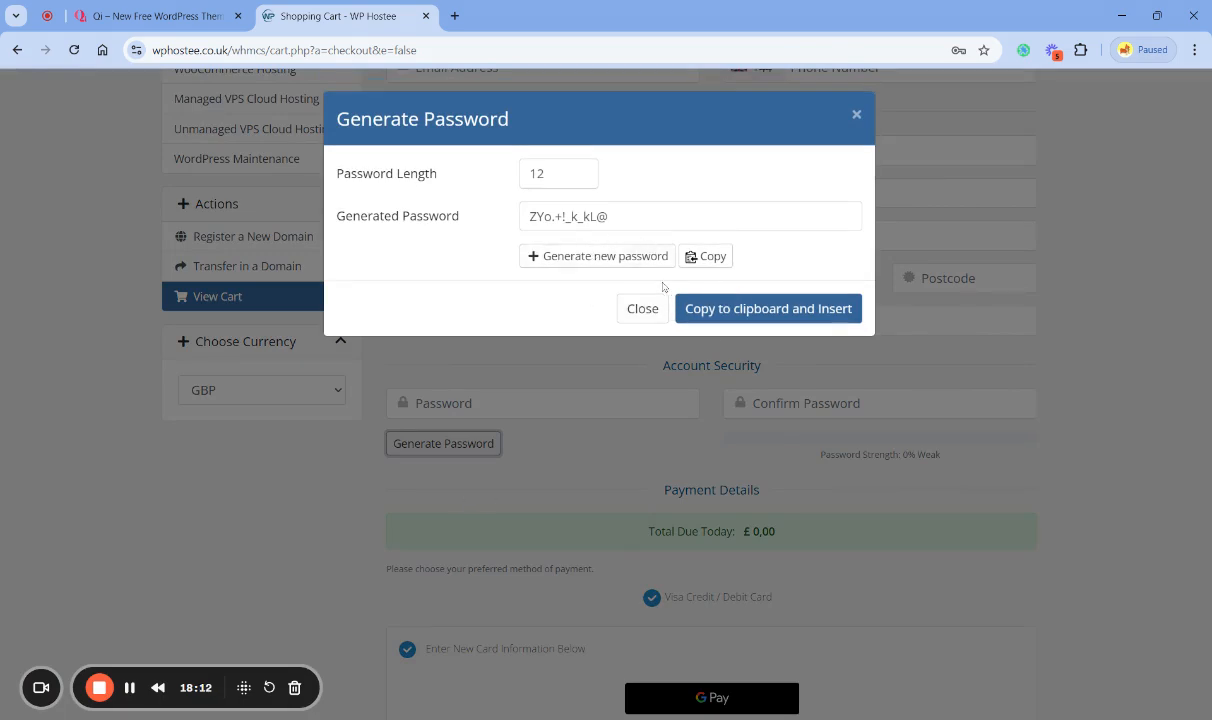
drag(612, 216, 475, 214)
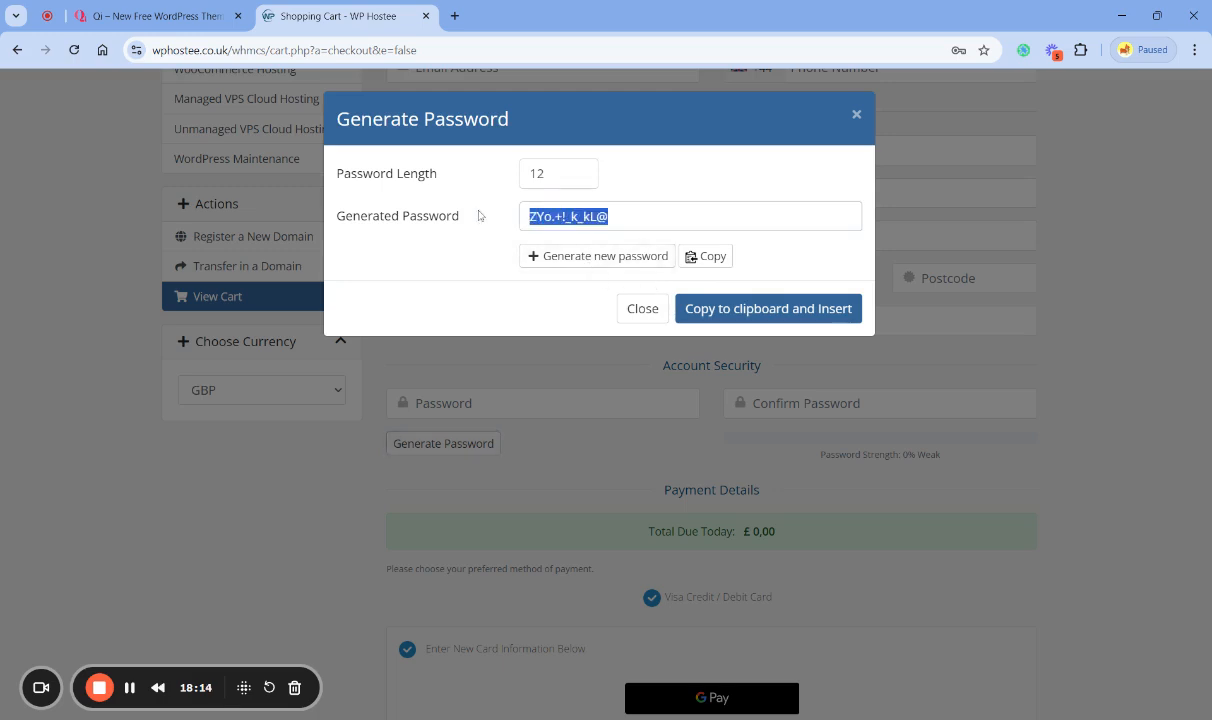
click(490, 271)
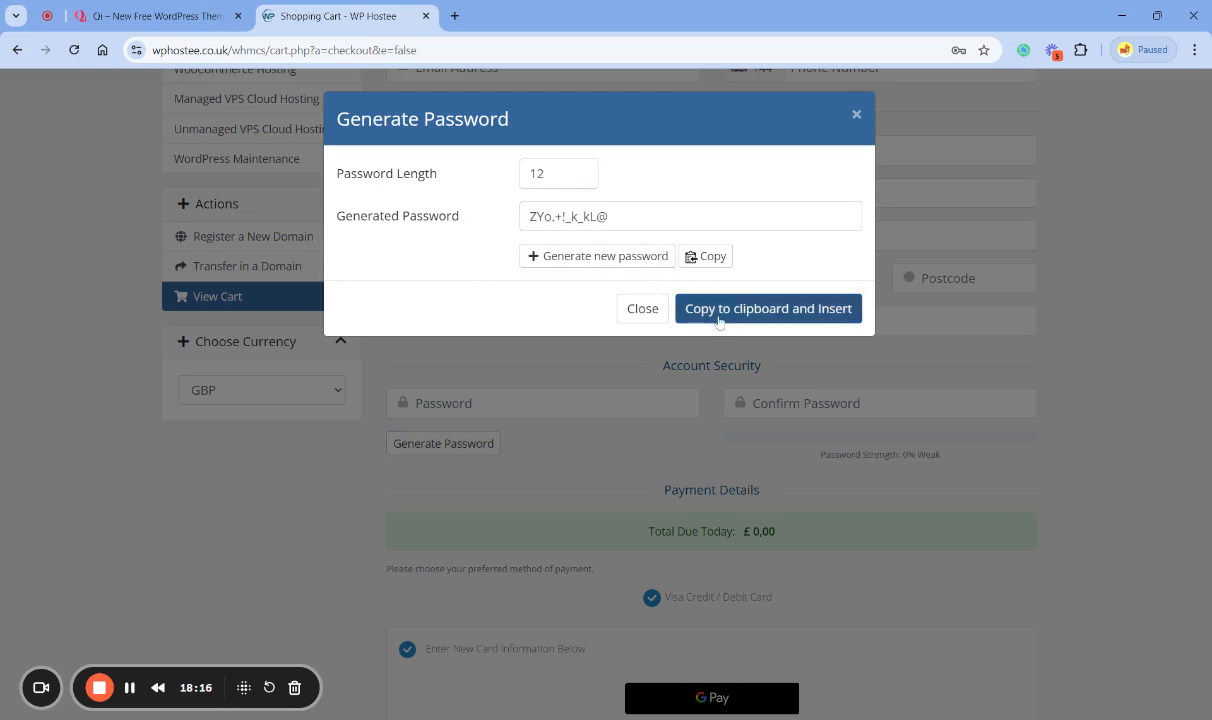
click(787, 309)
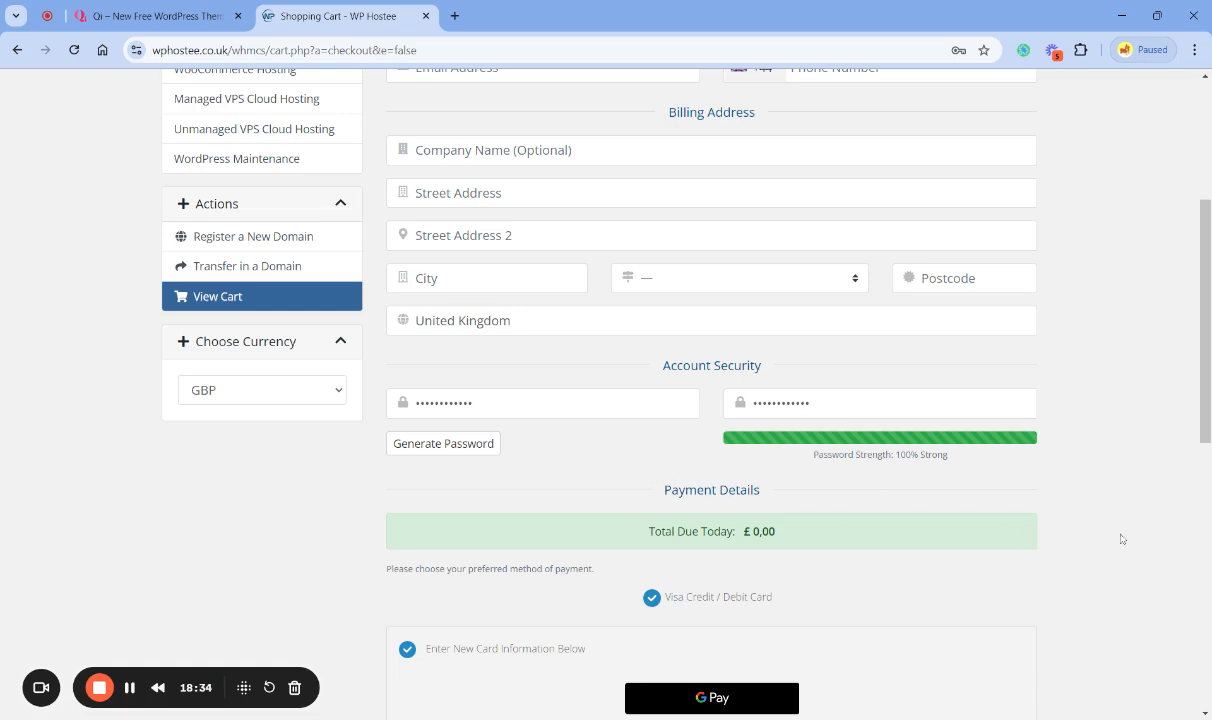
- Fill in the card number, expiry date and CVC in the Payment Details
scroll(1119, 545, down, 3)
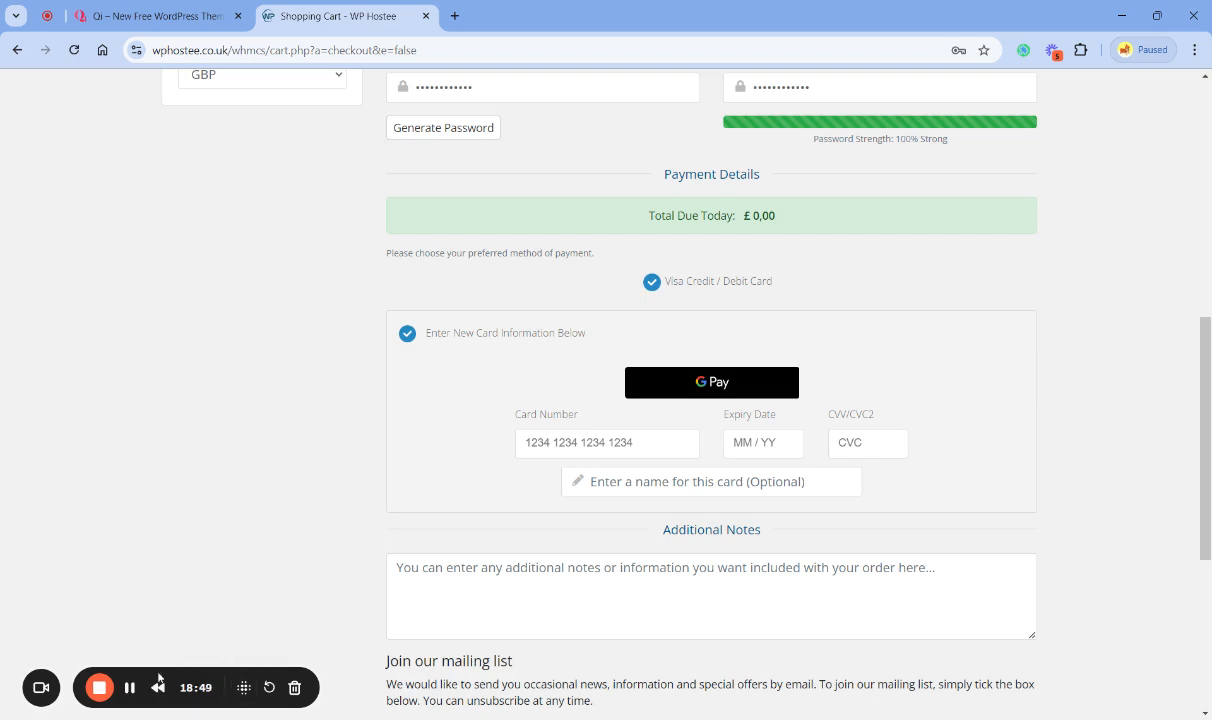
click(129, 688)
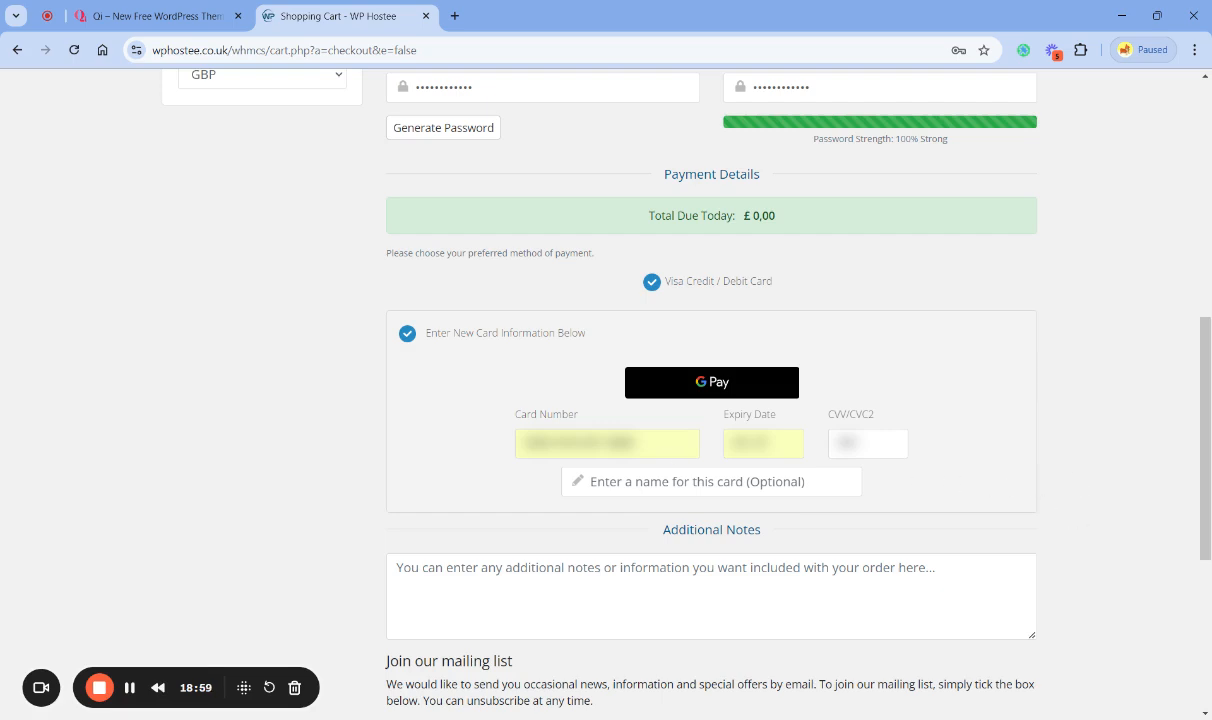
scroll(721, 515, down, 1)
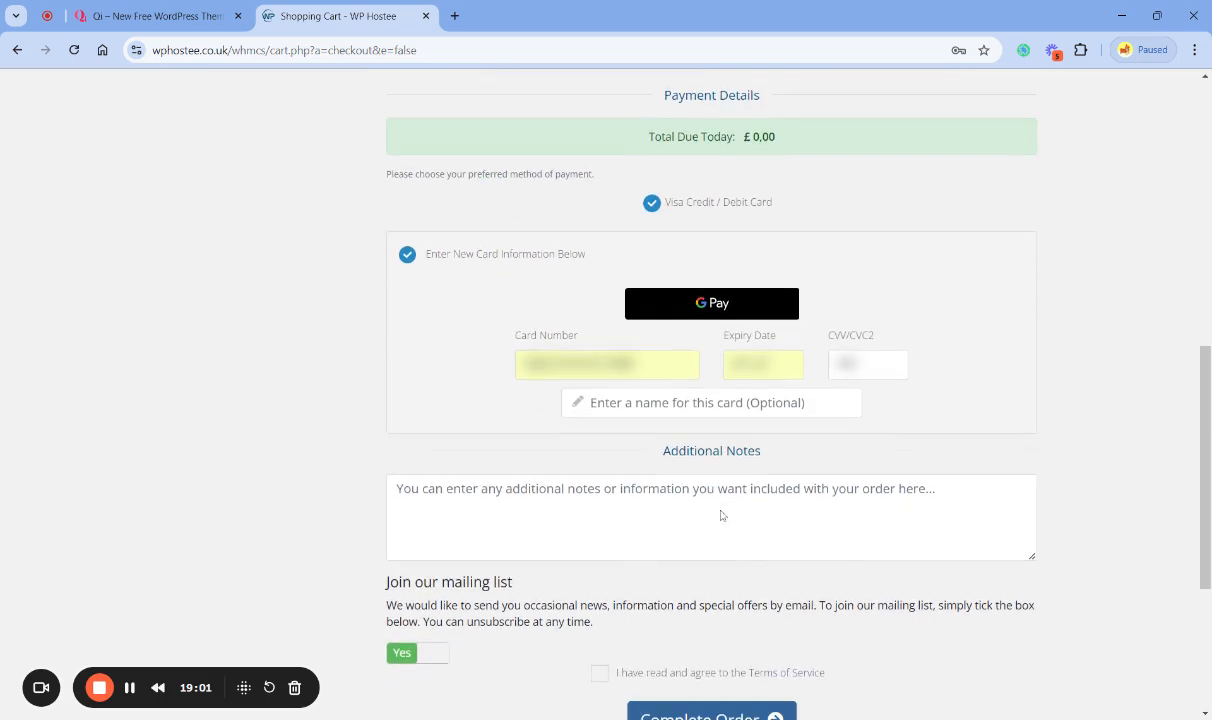
- Agree to the Terms of Service, try to complete the order, and approve the card payment through the bank's mobile app
scroll(721, 515, down, 2)
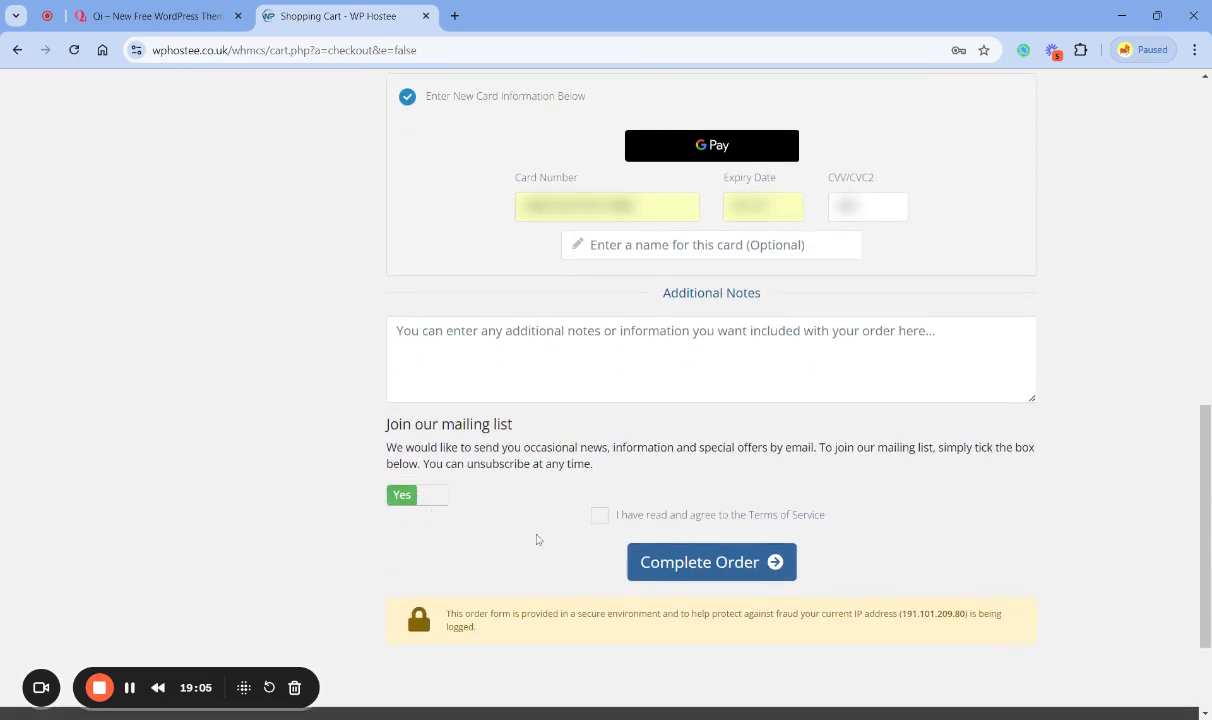
click(599, 515)
click(761, 569)
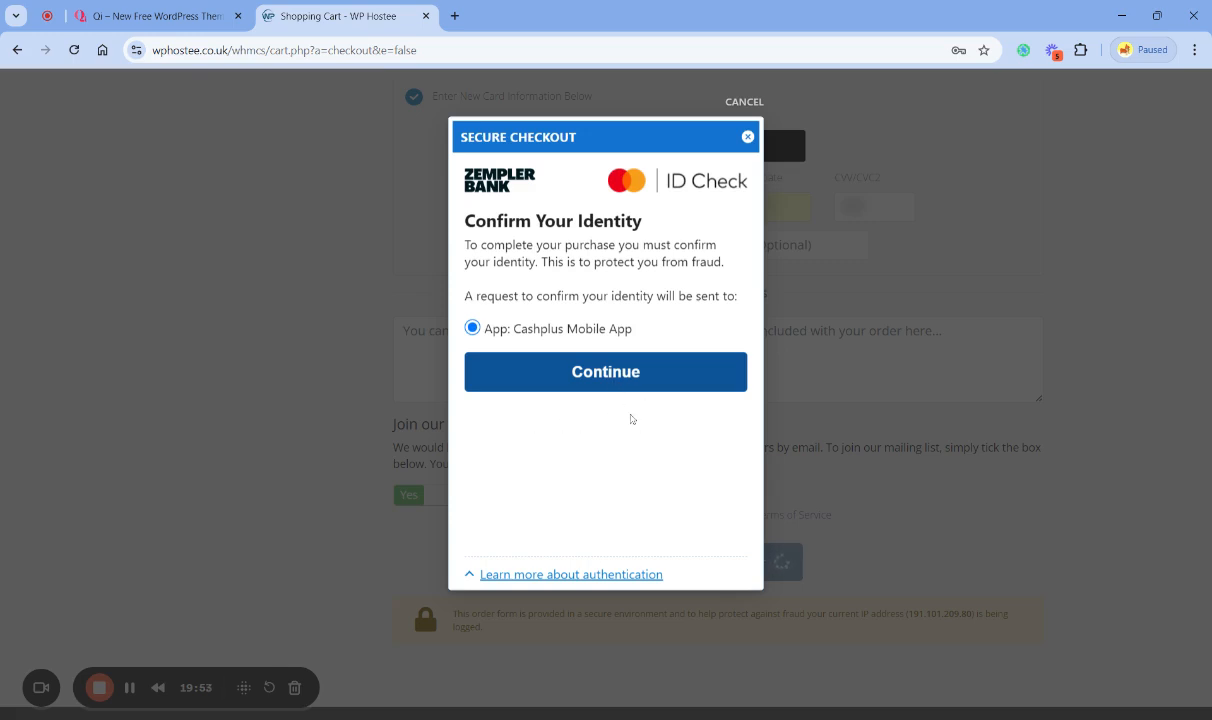
click(618, 386)
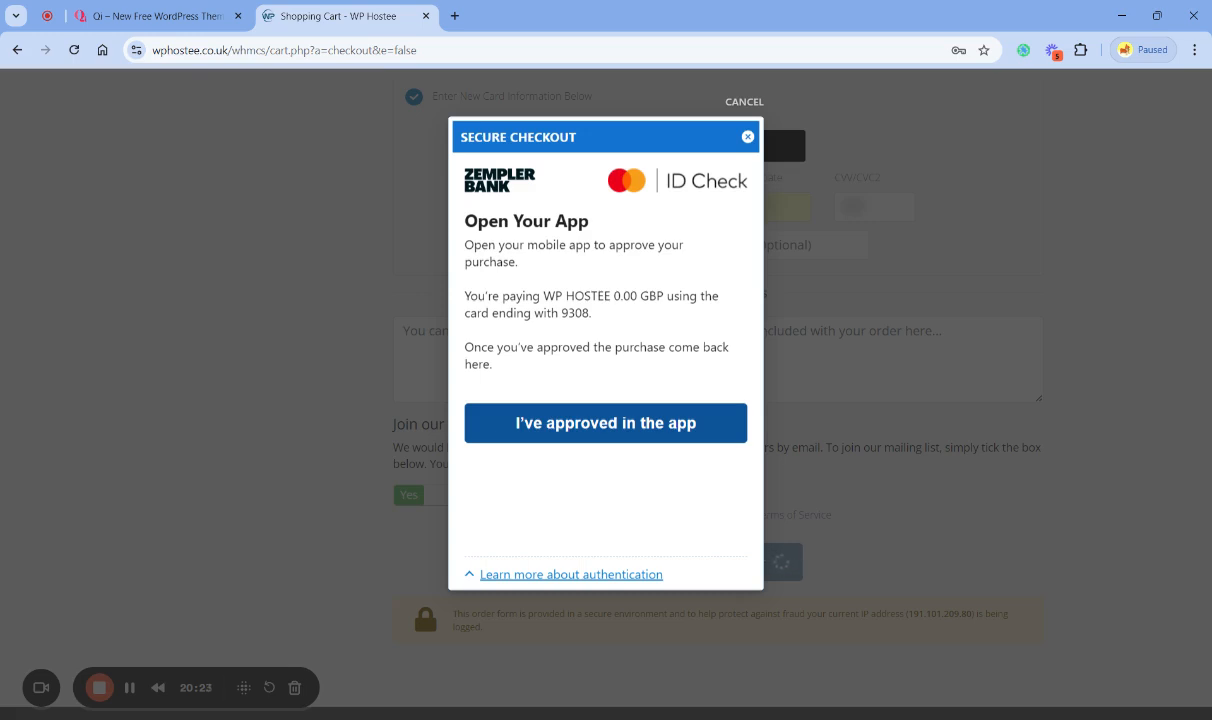
click(636, 436)
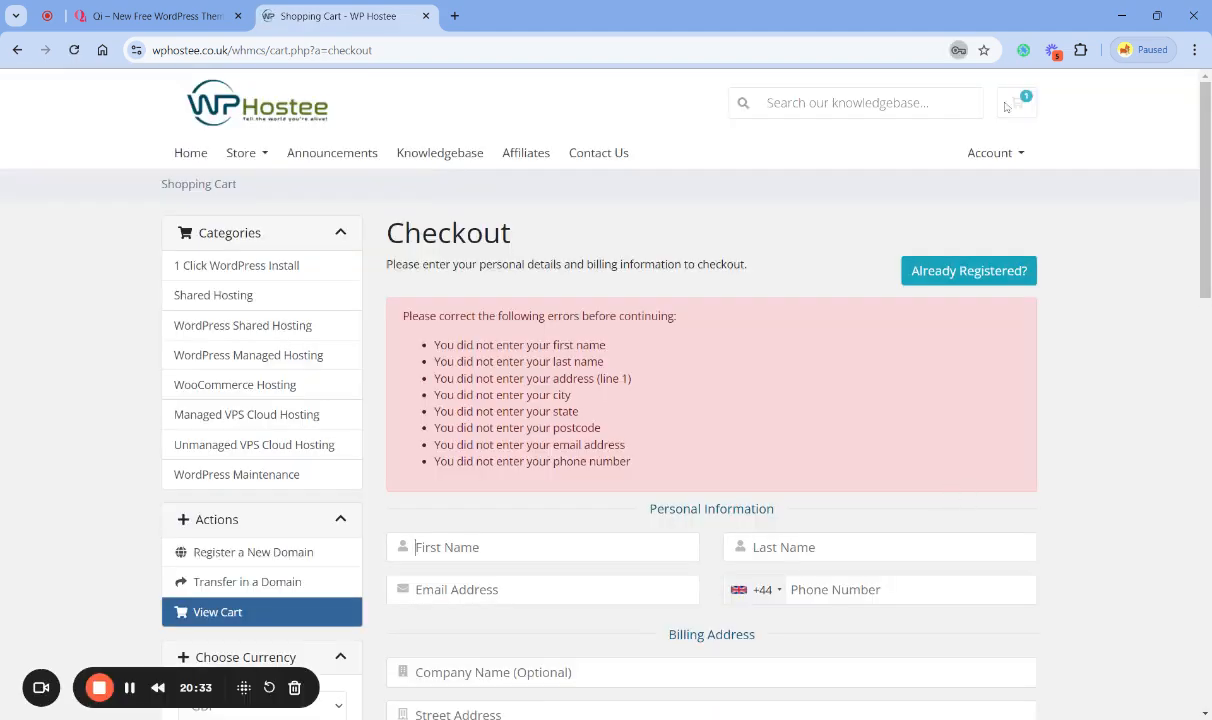
- Clear the autofilled entry from the Postcode field of the billing address
scroll(1097, 449, down, 2)
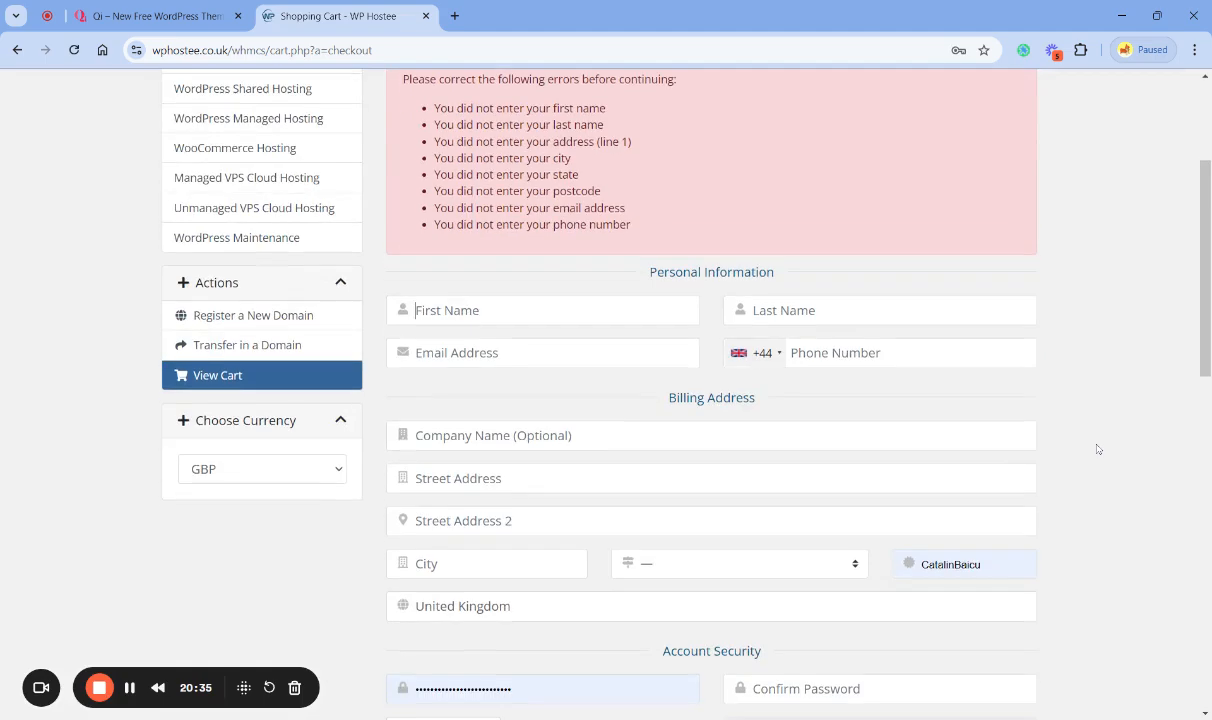
scroll(1097, 449, down, 4)
scroll(1097, 449, up, 2)
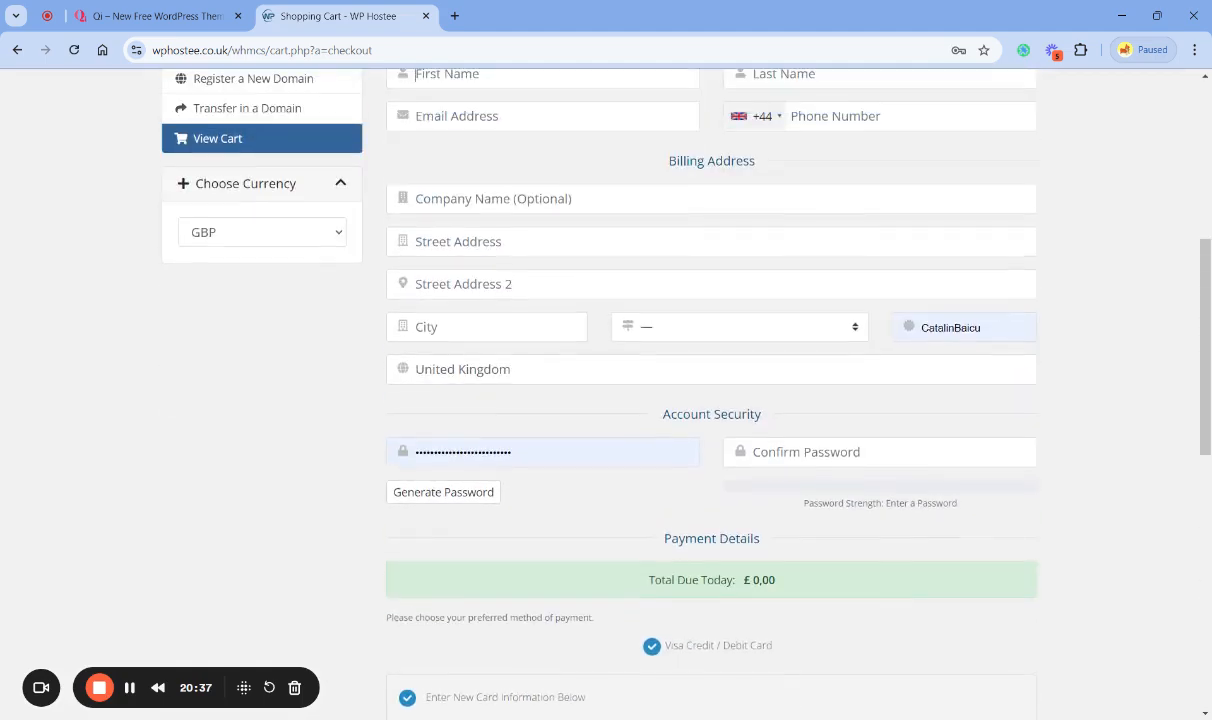
key(BackSpace)
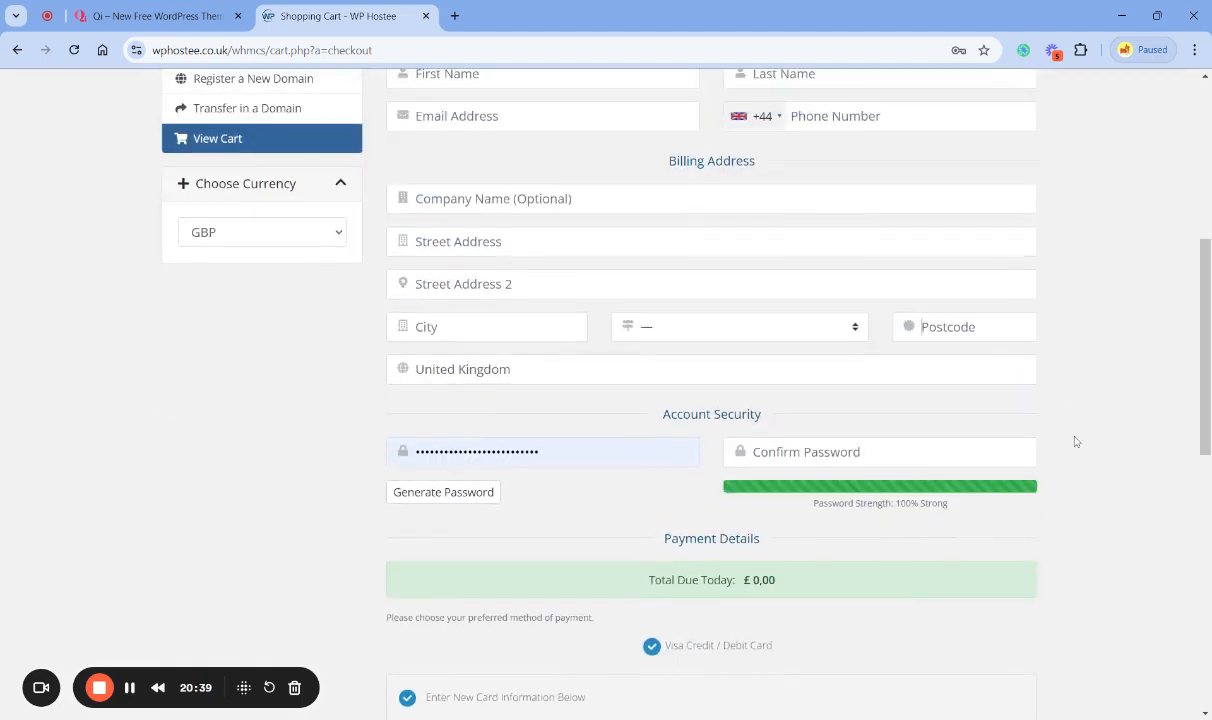
- Enter the customer's first name, last name and email address in the Personal Information section
scroll(1078, 444, up, 5)
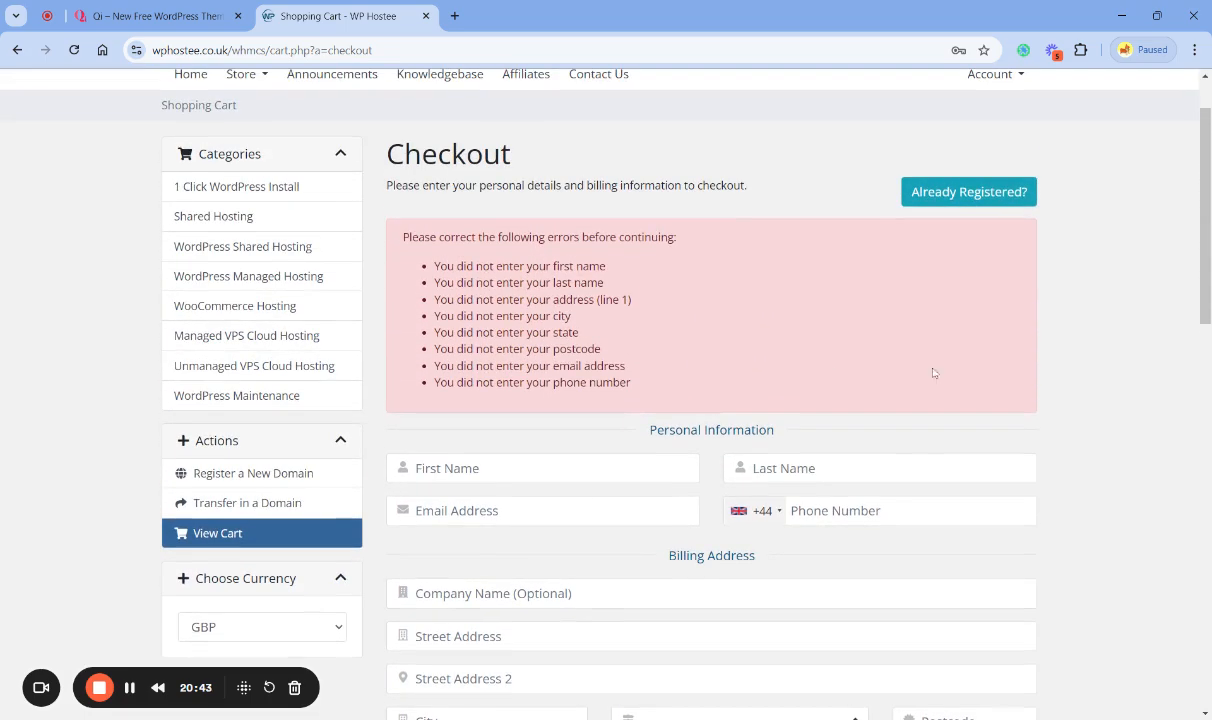
click(548, 458)
key(Tab)
key(Tab)
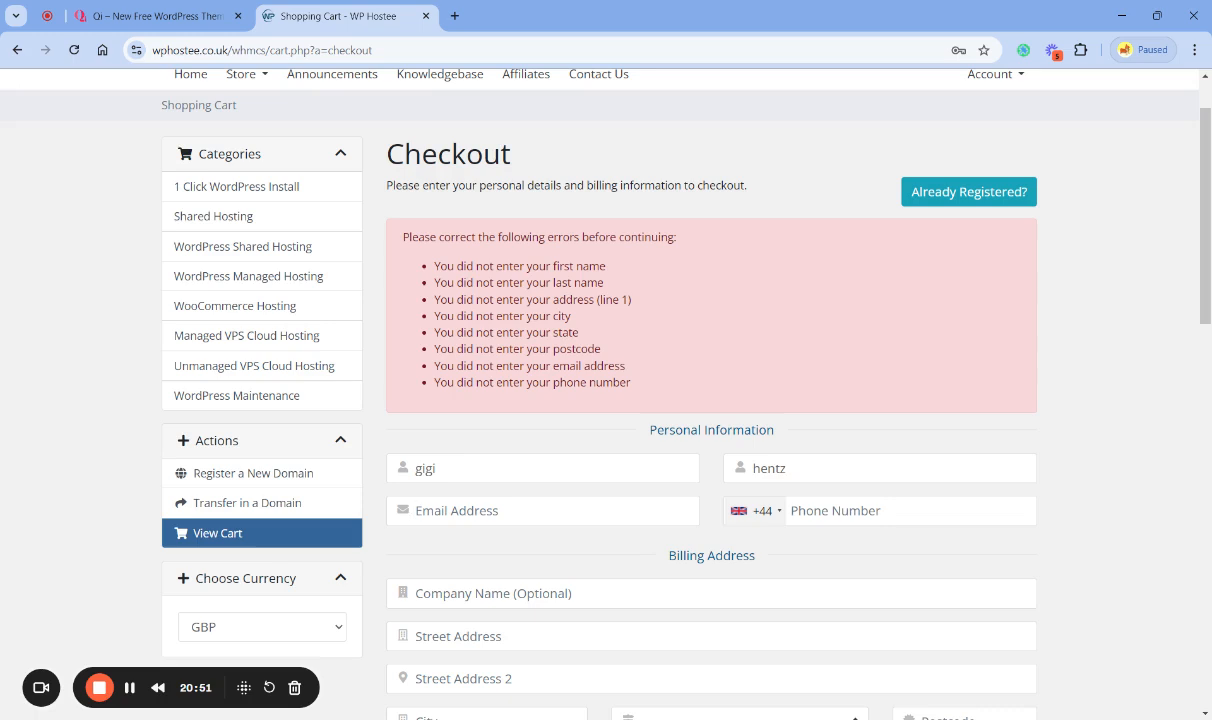
key(Tab)
key(Tab)
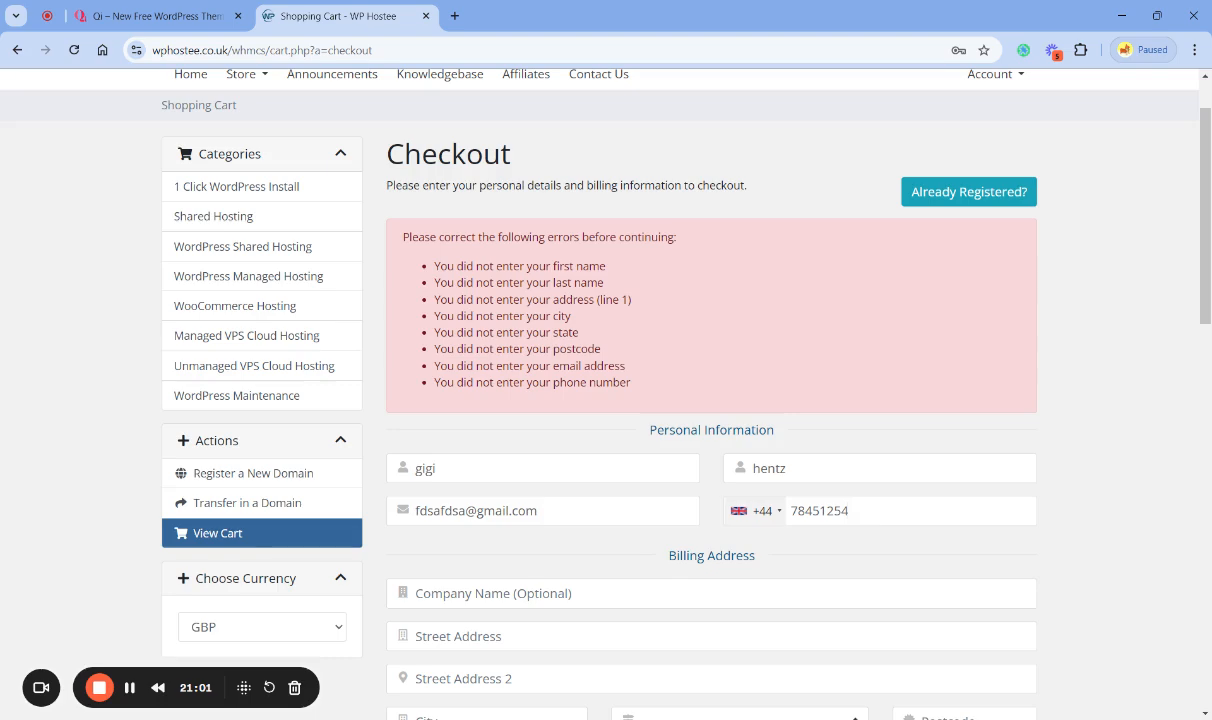
- Enter the customer's phone number with the +44 country code
key(Return)
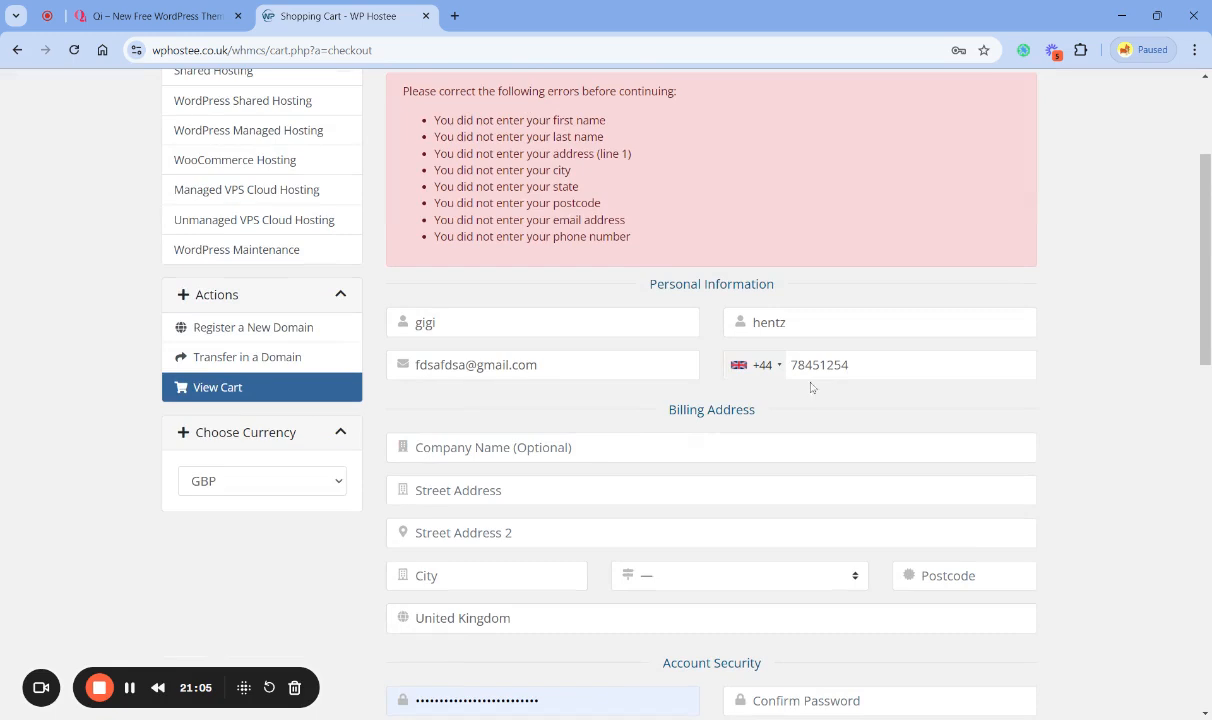
key(shift+Left)
key(shift+Left)
key(shift+Left)
key(shift+Left)
key(shift+Left)
key(shift+Left)
key(shift+Left)
key(shift+Left)
key(shift+Left)
key(shift+Left)
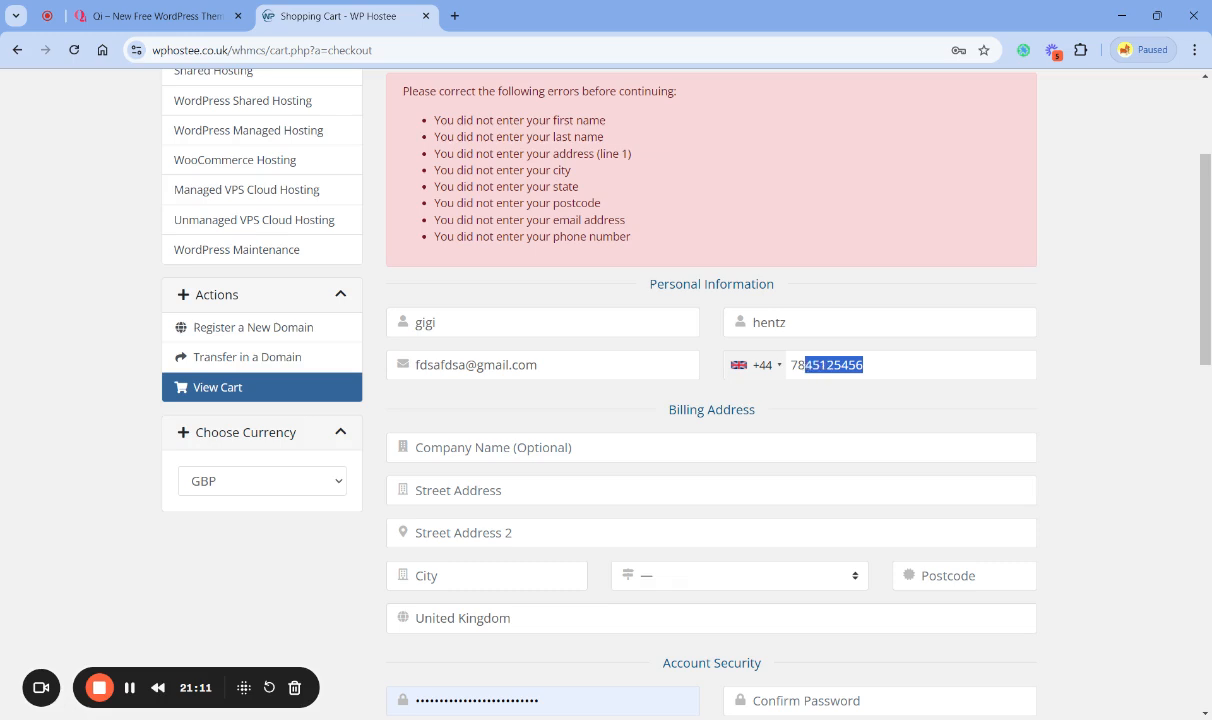
click(1098, 447)
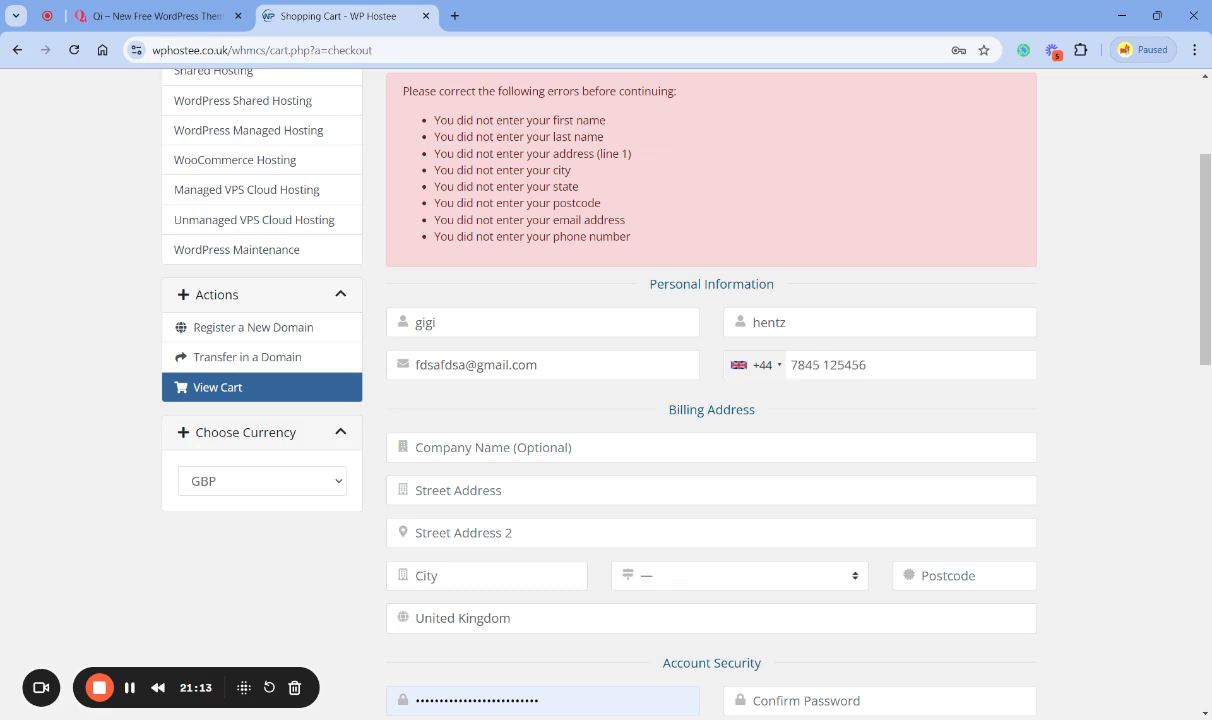
- Fill in both street address lines and the city of the billing address
click(458, 490)
text(london)
key(Tab)
text(london)
key(Tab)
text(london)
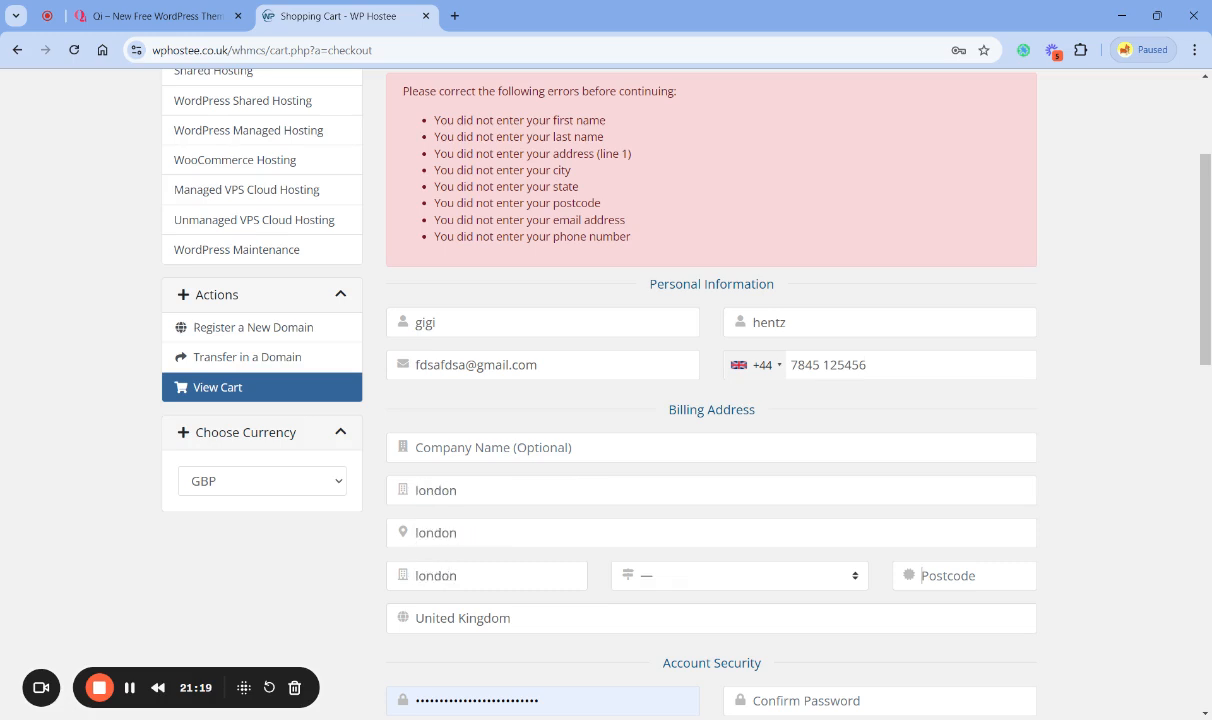
- Select the region and enter the postcode of the billing address
key(shift+Tab)
key(l)
key(Tab)
text(w14)
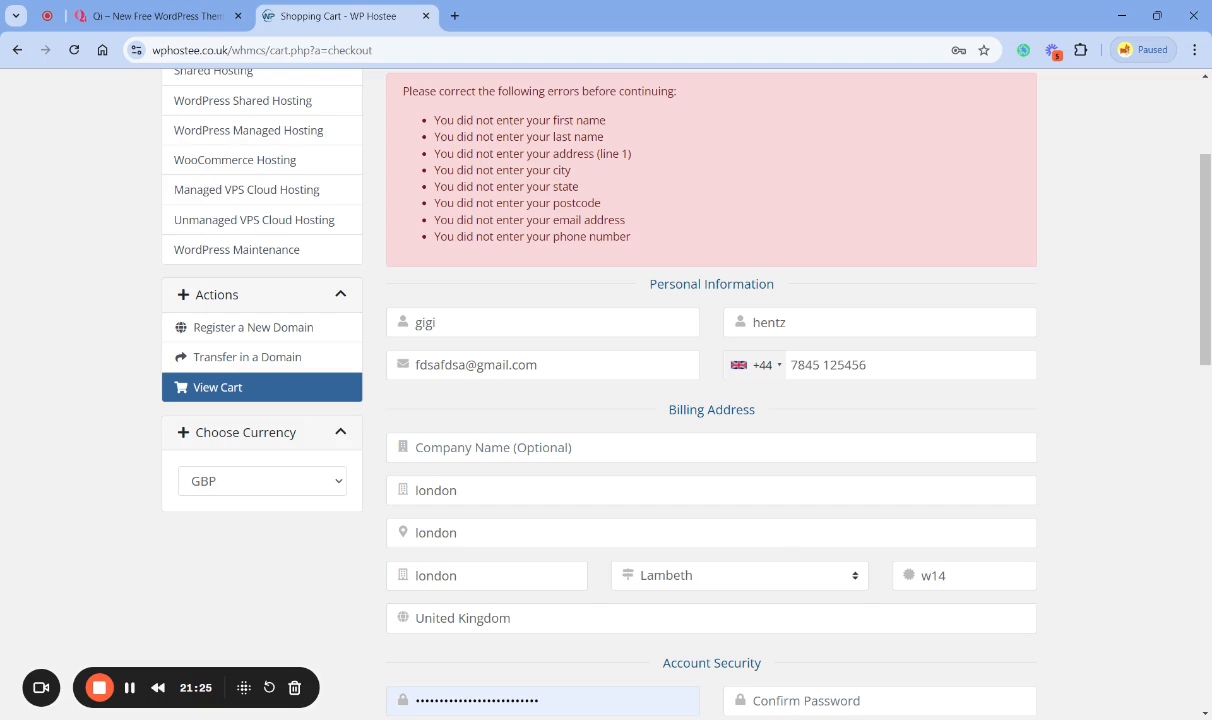
- Generate a new account password and insert it into the Password and Confirm Password fields
scroll(1095, 580, down, 2)
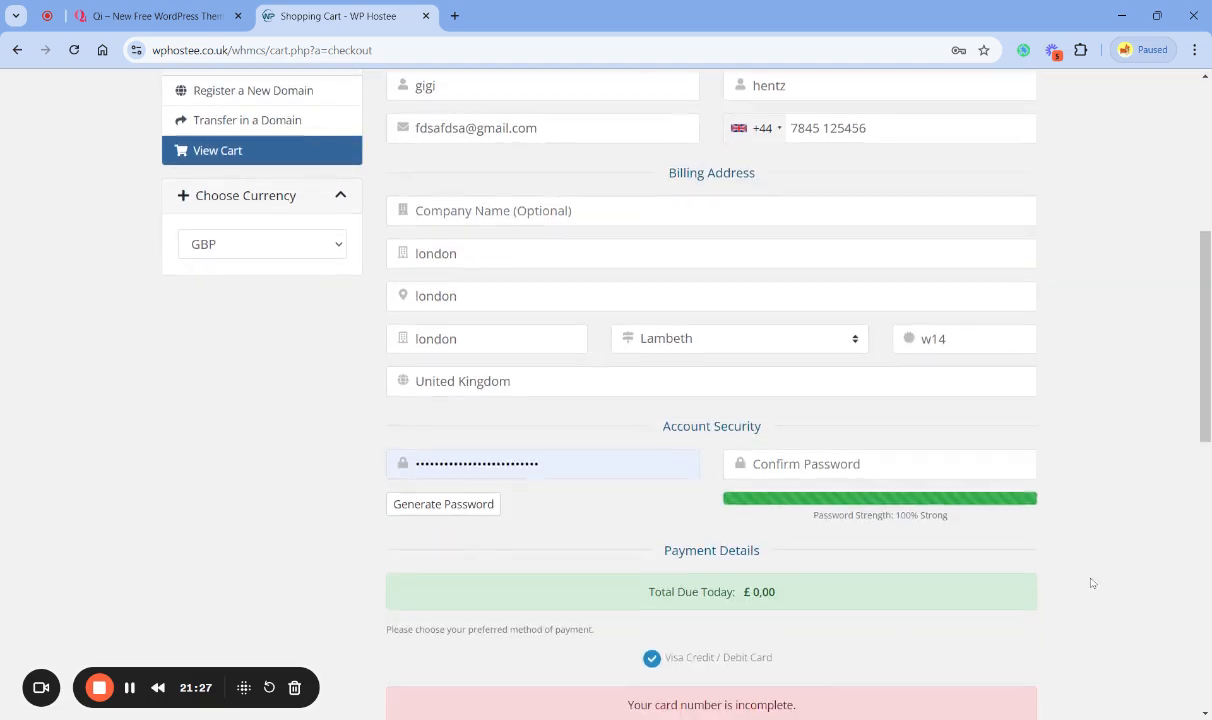
click(445, 506)
click(750, 312)
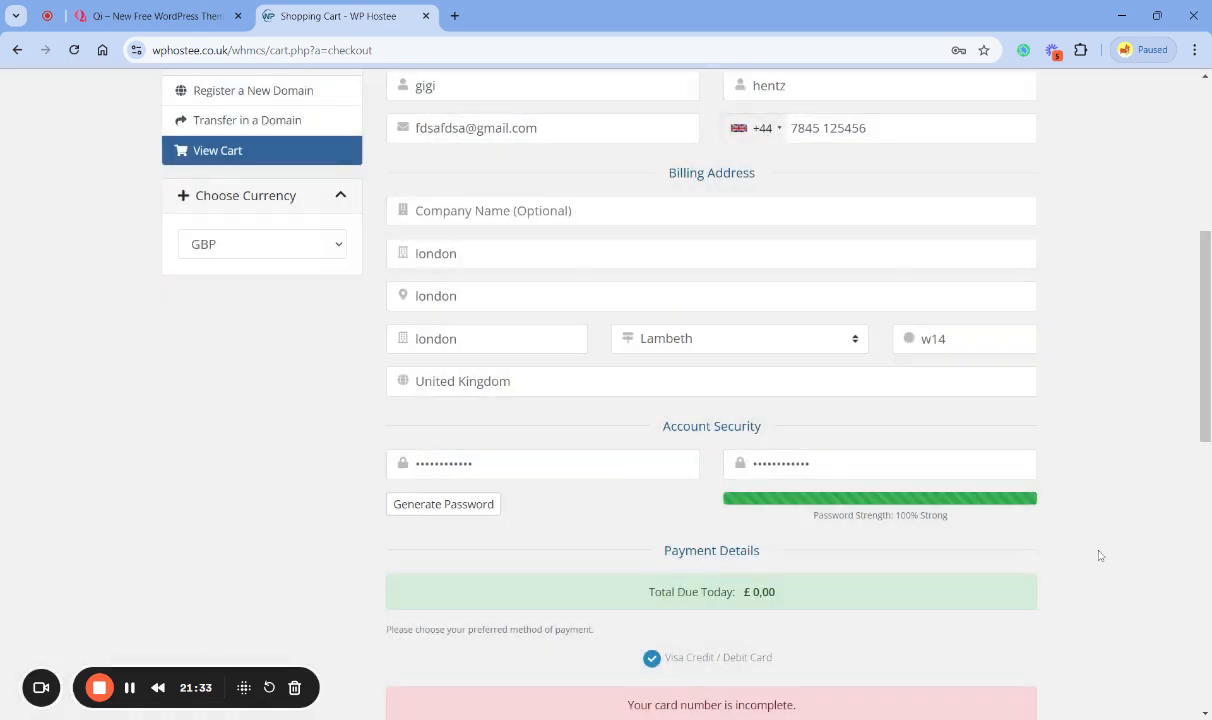
scroll(1099, 555, down, 5)
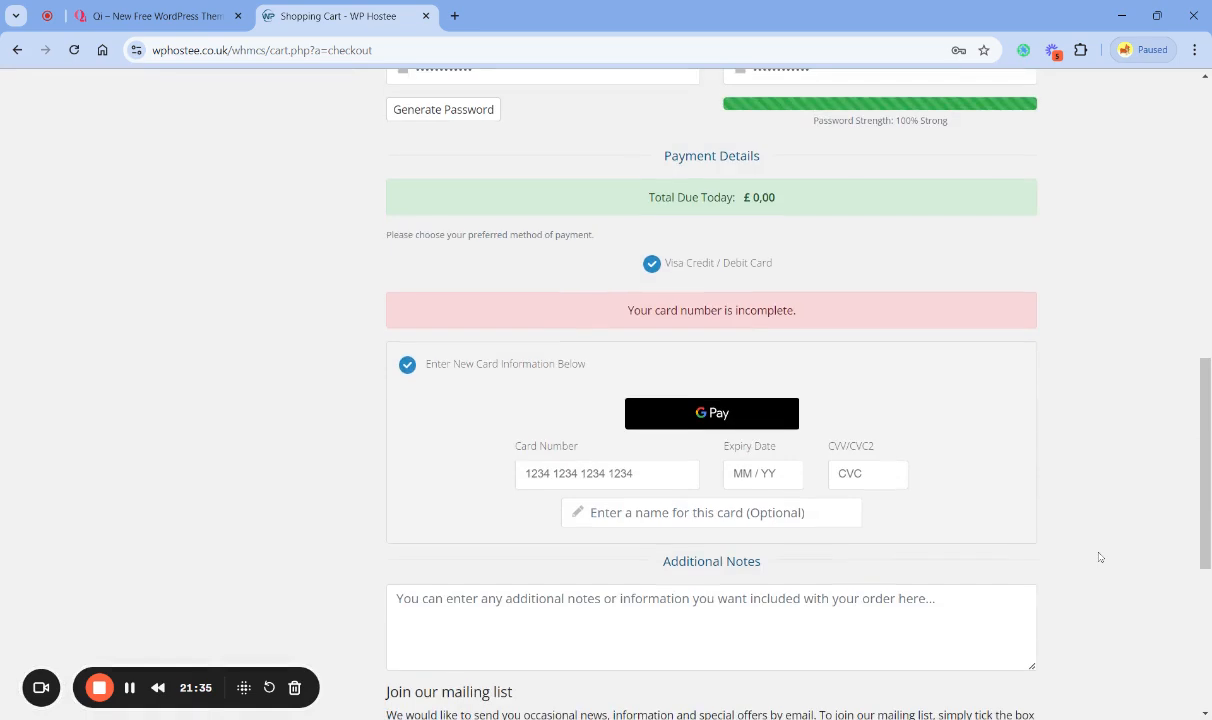
- Agree to the Terms of Service on the checkout form
click(129, 688)
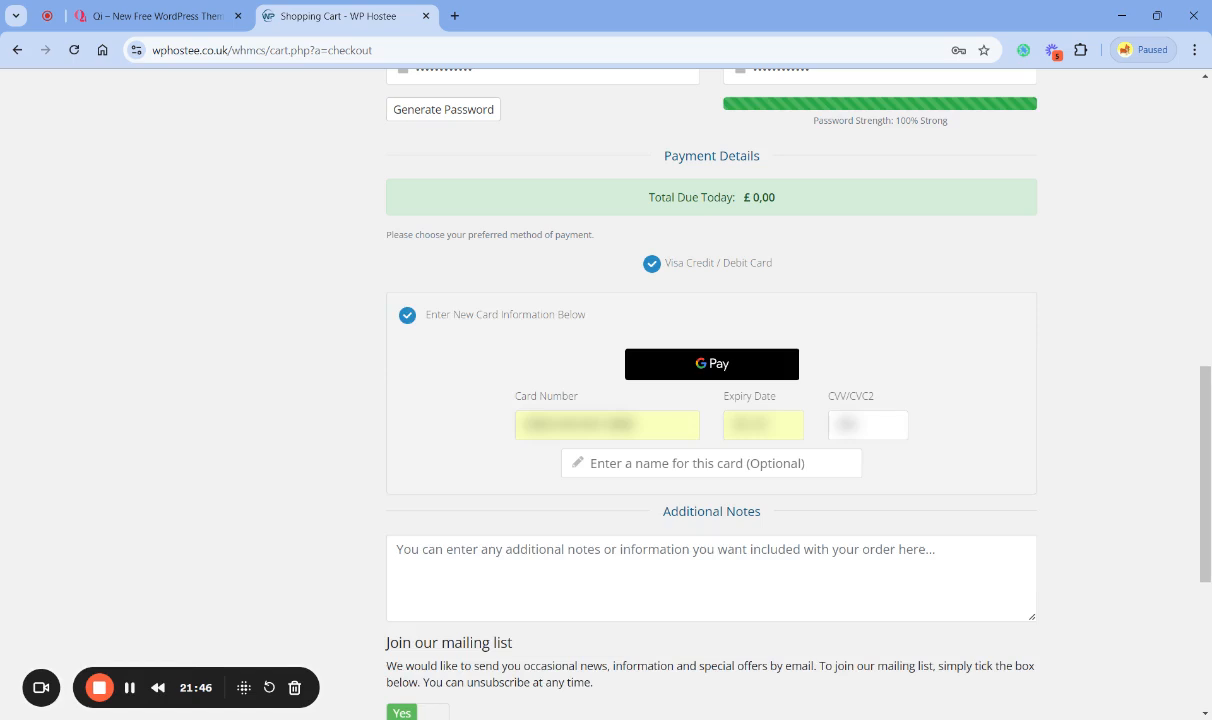
scroll(1001, 594, down, 4)
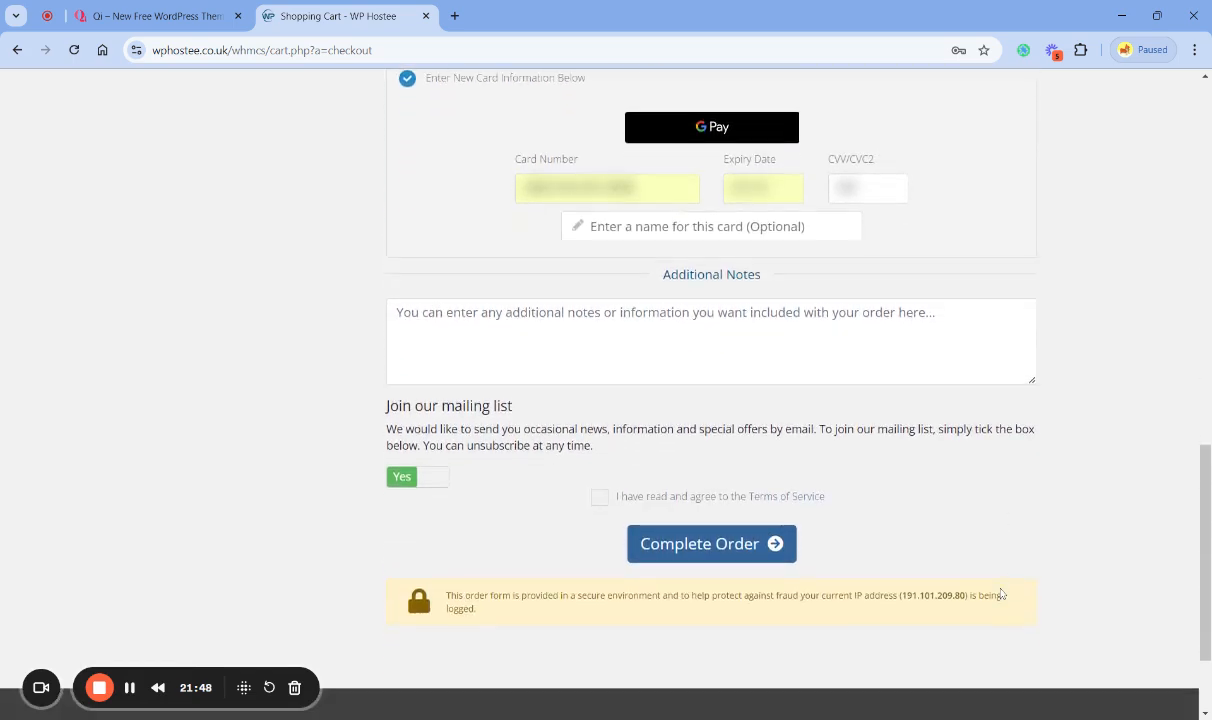
click(599, 497)
- Review the completed checkout details, submit the order and go through the Mastercard verification
scroll(287, 501, up, 8)
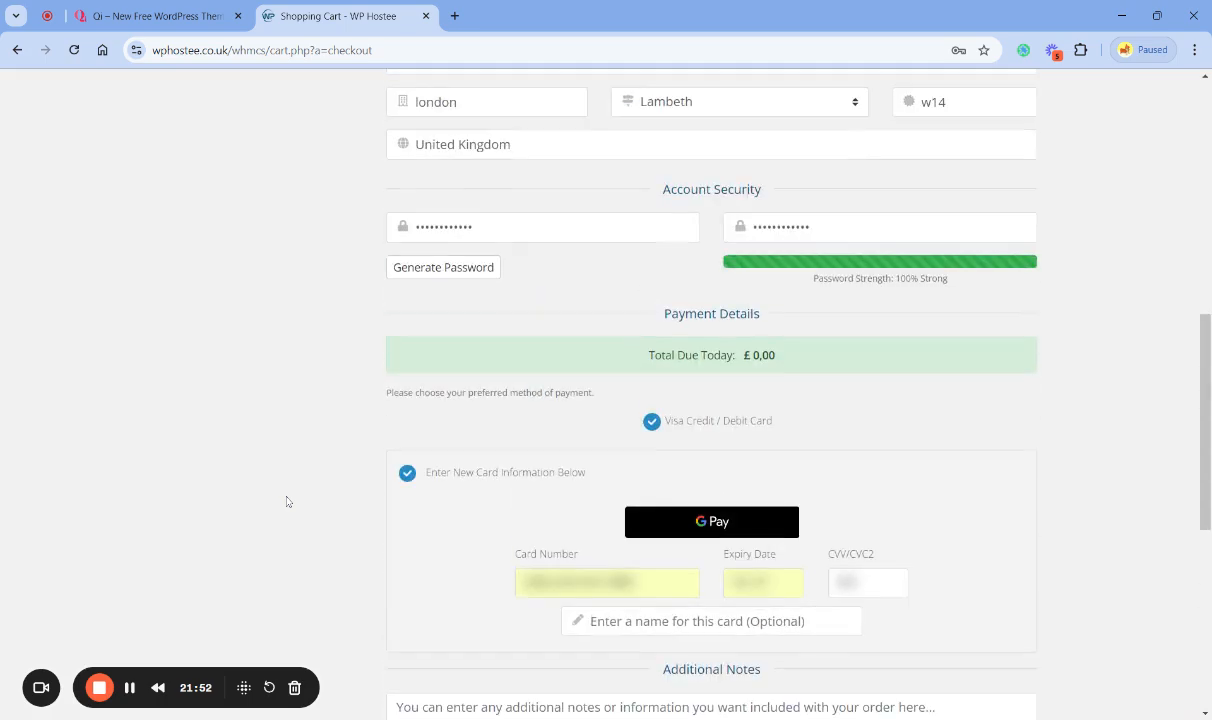
scroll(287, 501, up, 1)
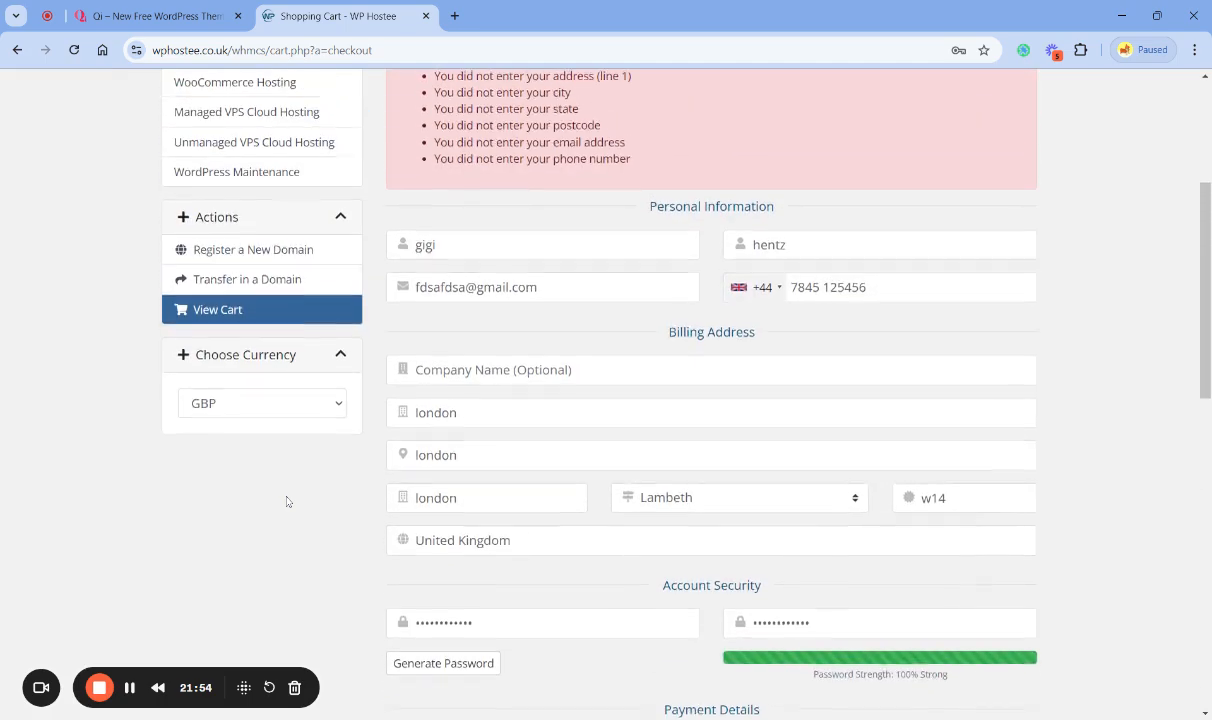
scroll(287, 501, up, 3)
scroll(287, 501, down, 5)
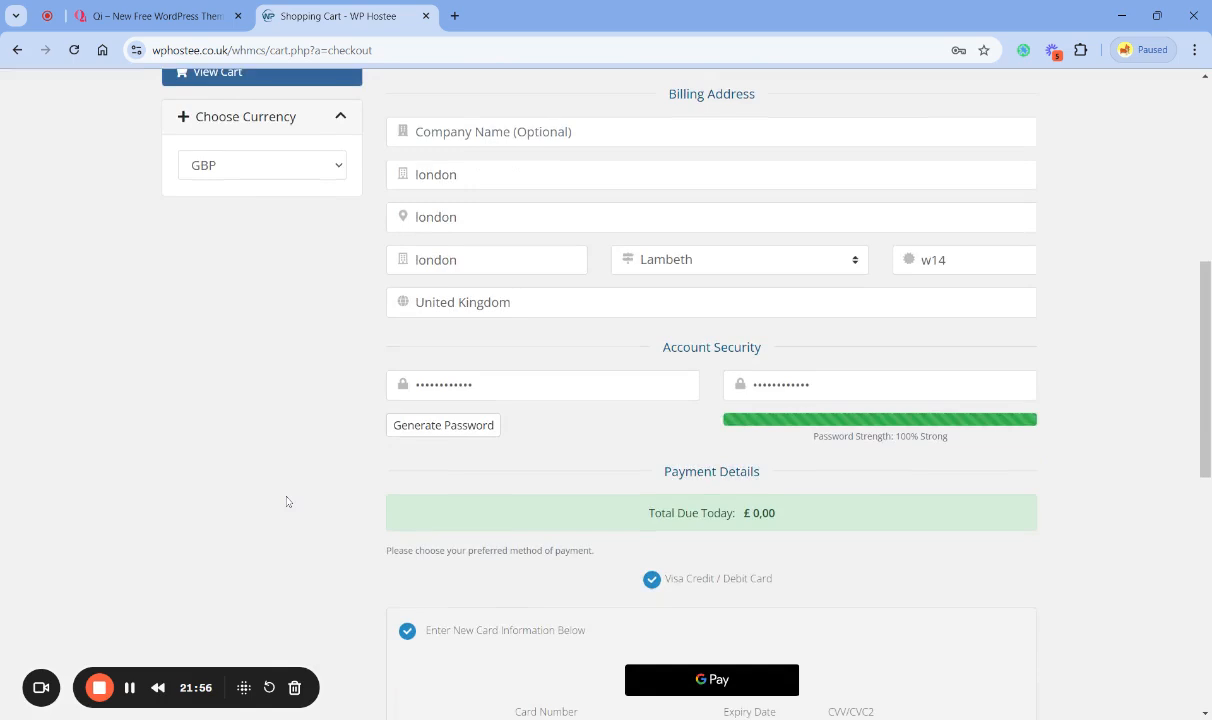
scroll(287, 501, down, 4)
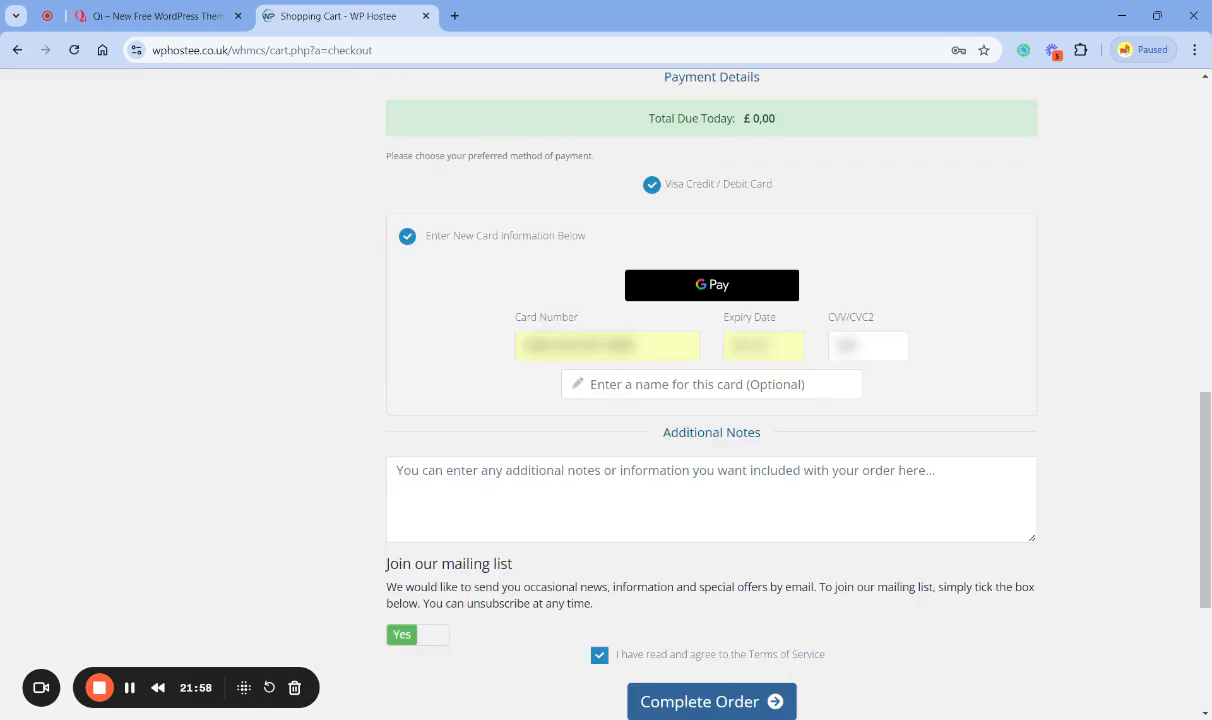
scroll(871, 527, down, 3)
click(718, 476)
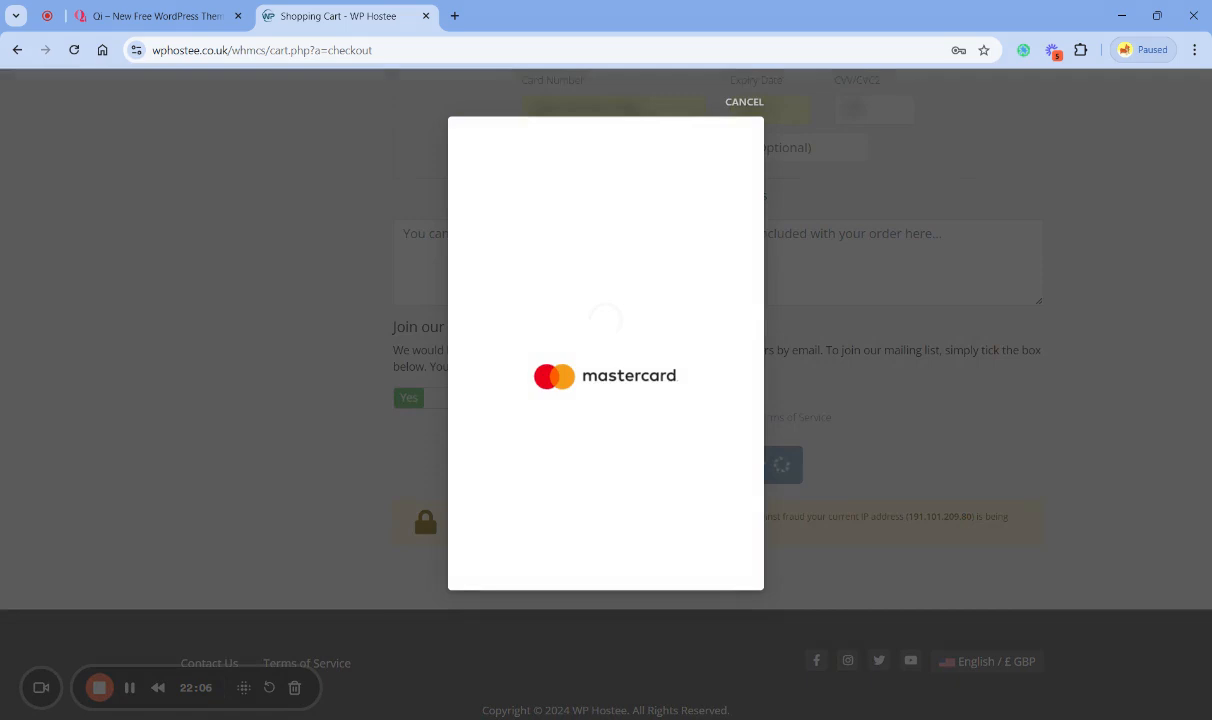
click(590, 379)
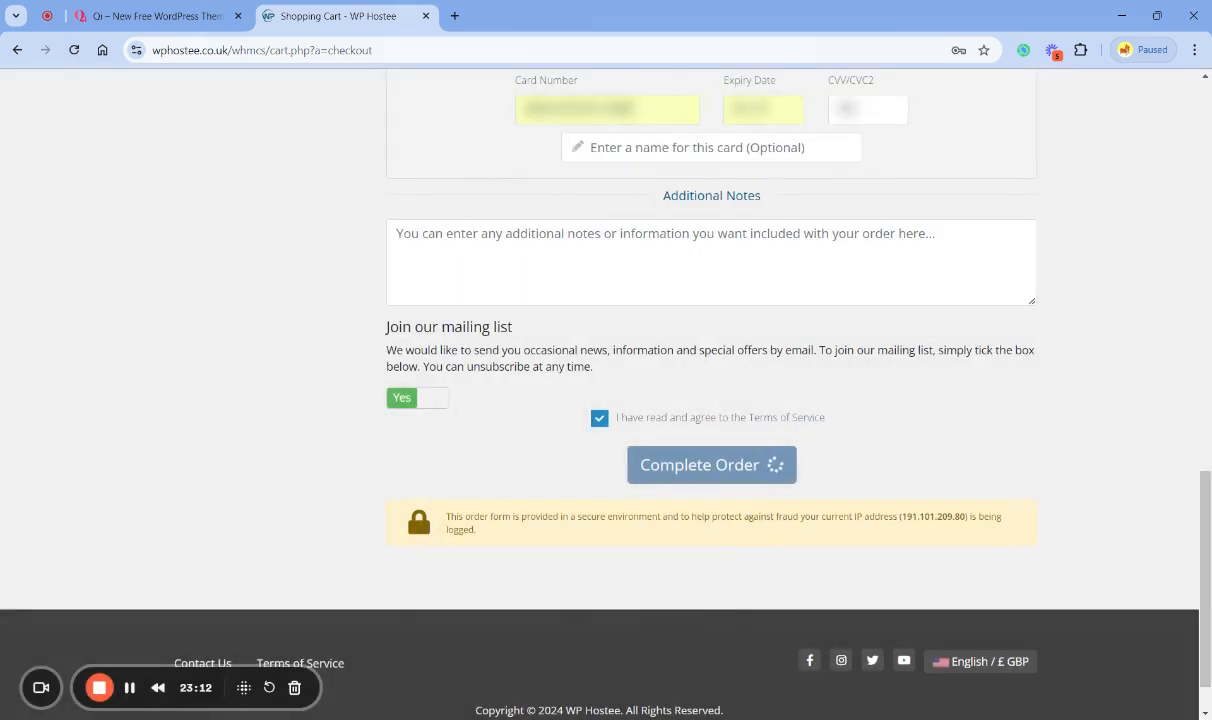
scroll(820, 423, down, 1)
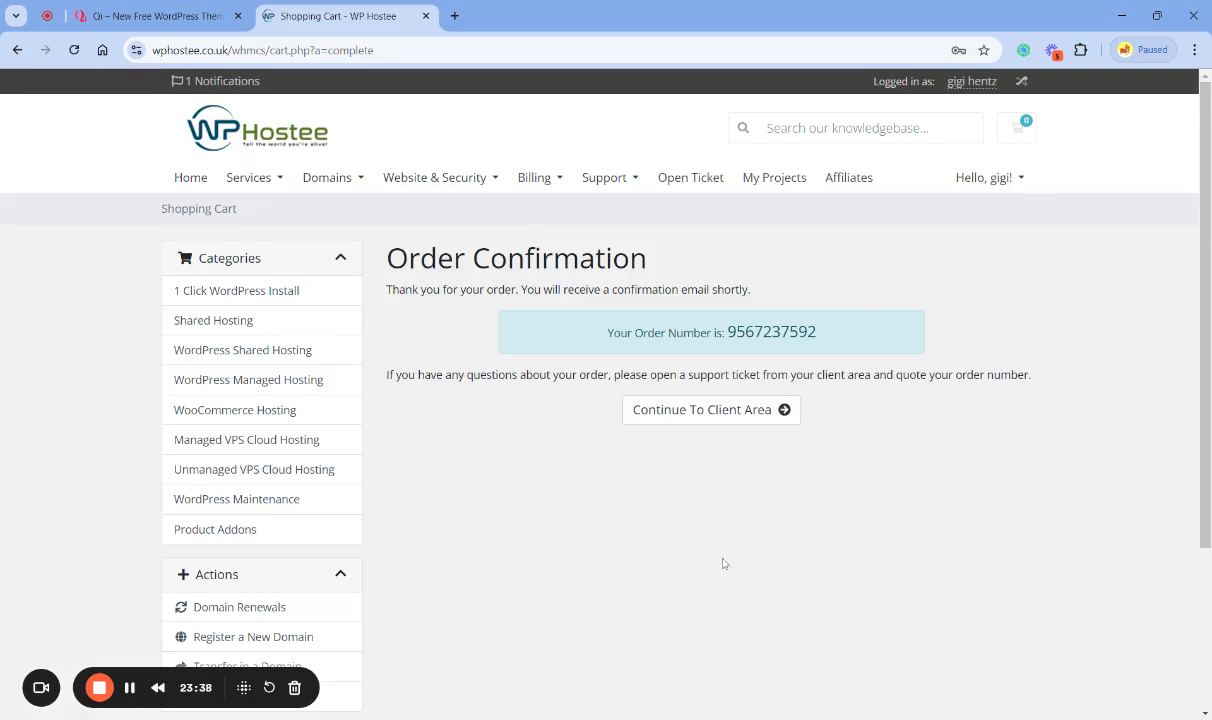
- Continue to the client area and check the ordered service in My Products & Services
click(762, 409)
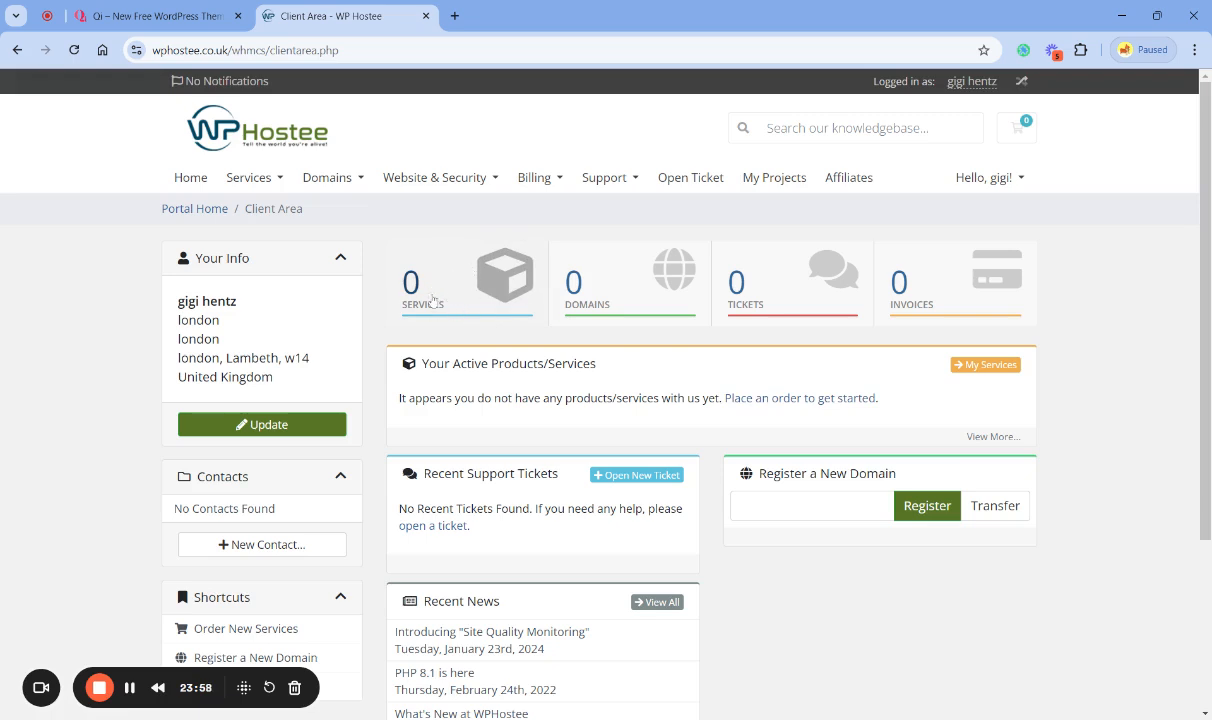
key(F5)
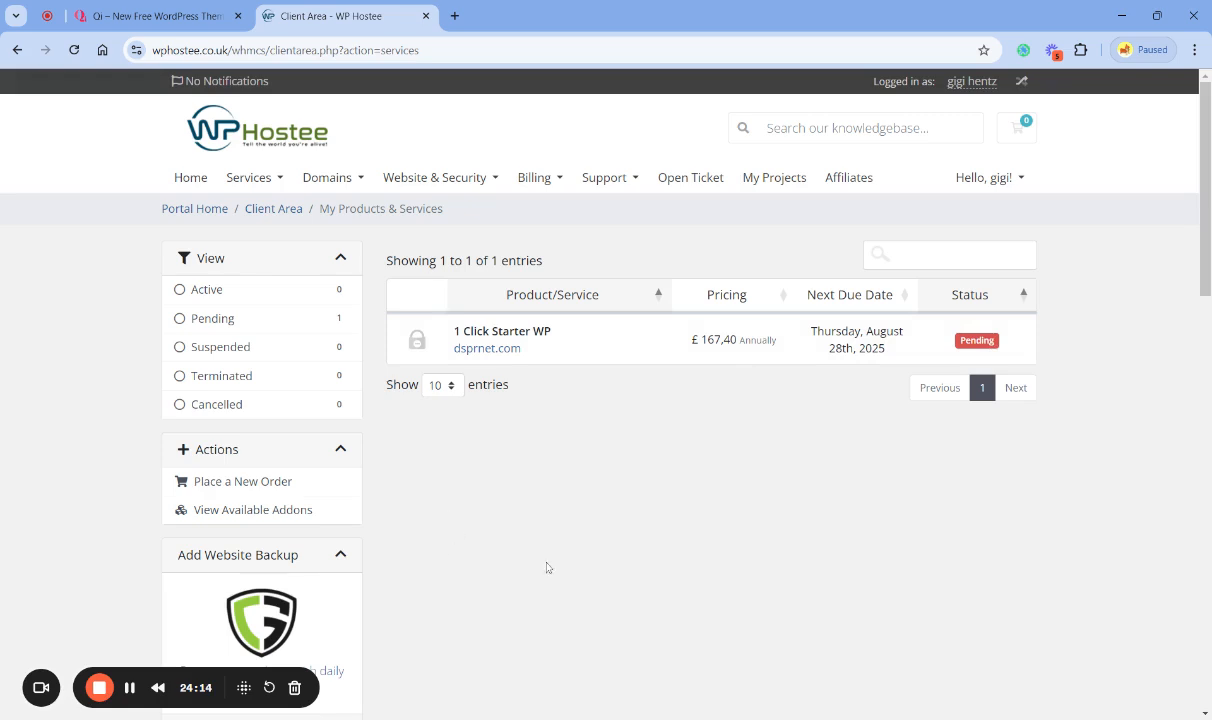
click(130, 690)
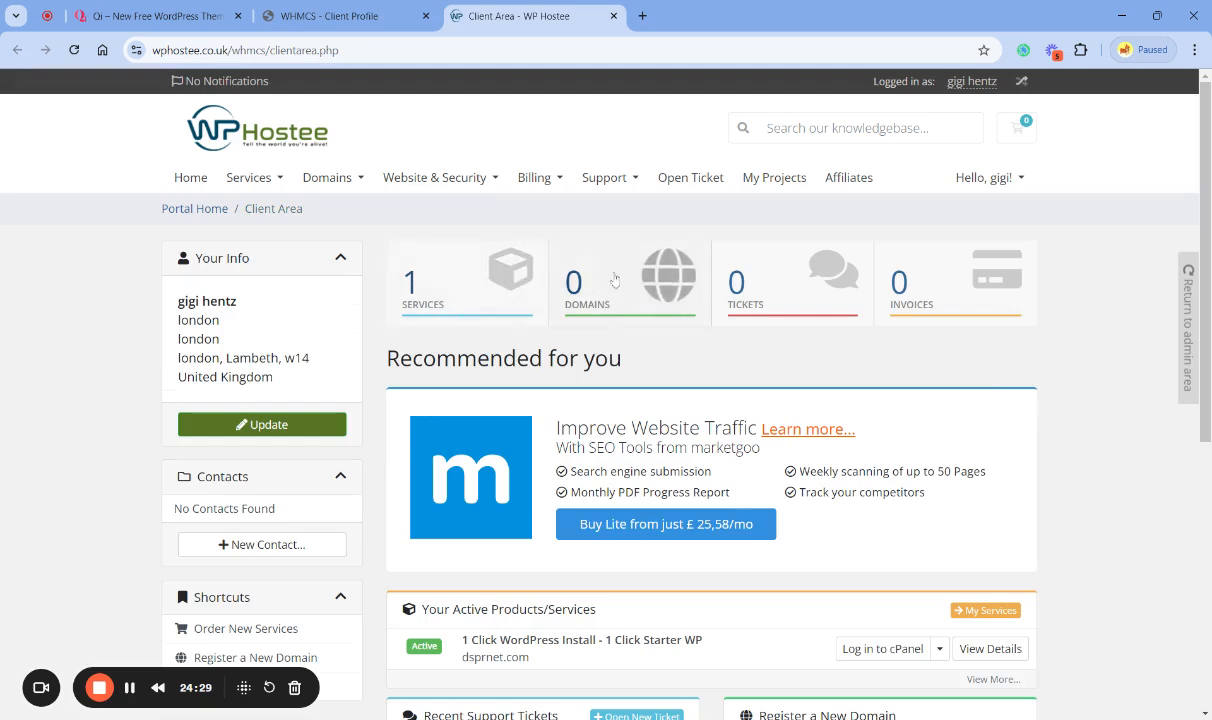
- Open the product details of the active 1 Click Starter WP service for dsprnet.com
click(462, 291)
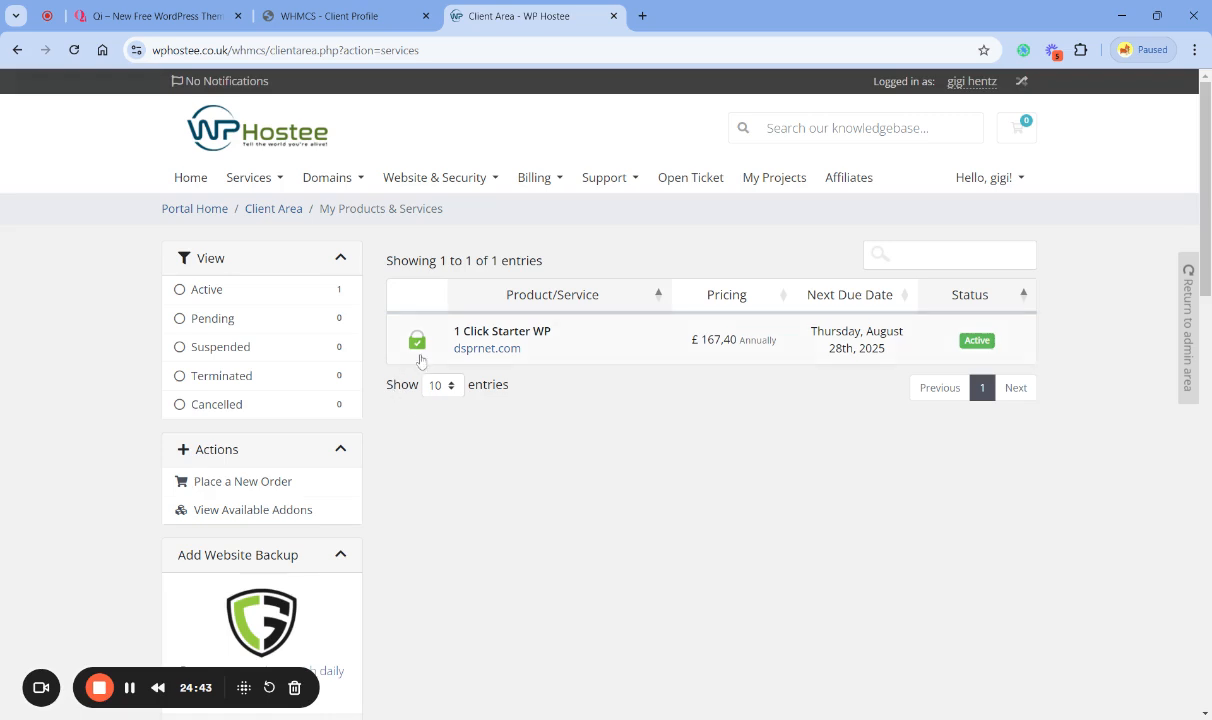
mouse_move(420, 348)
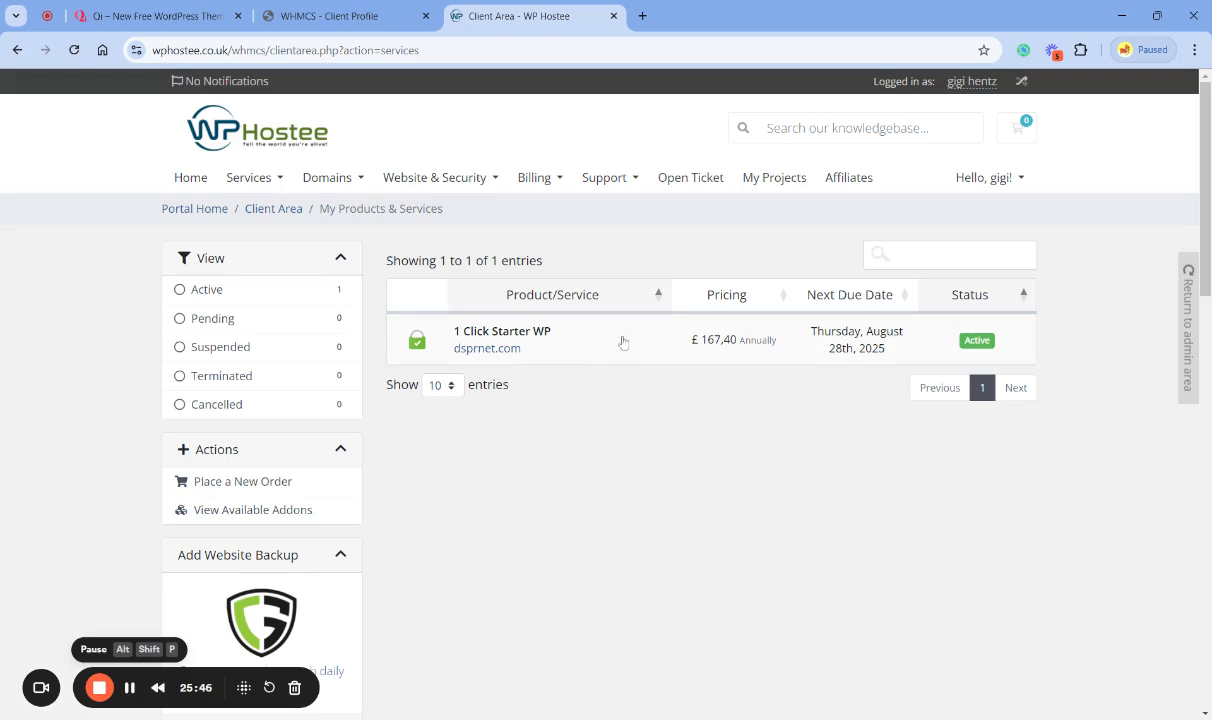
click(190, 177)
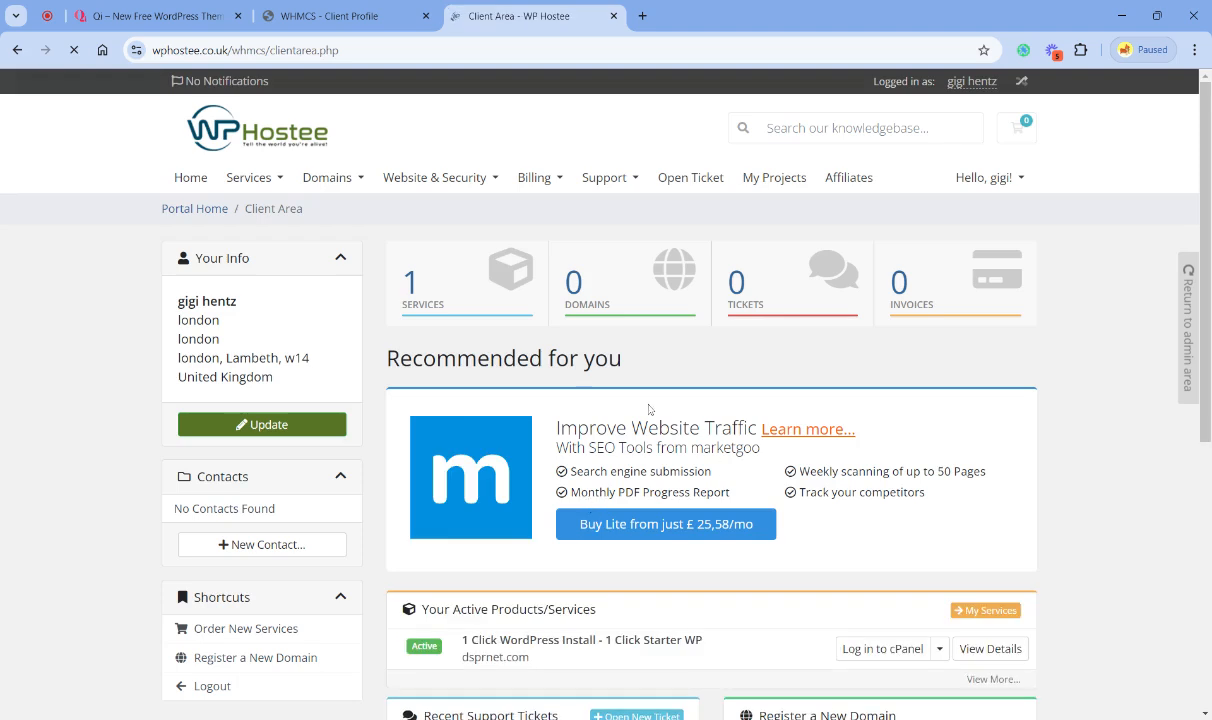
click(465, 289)
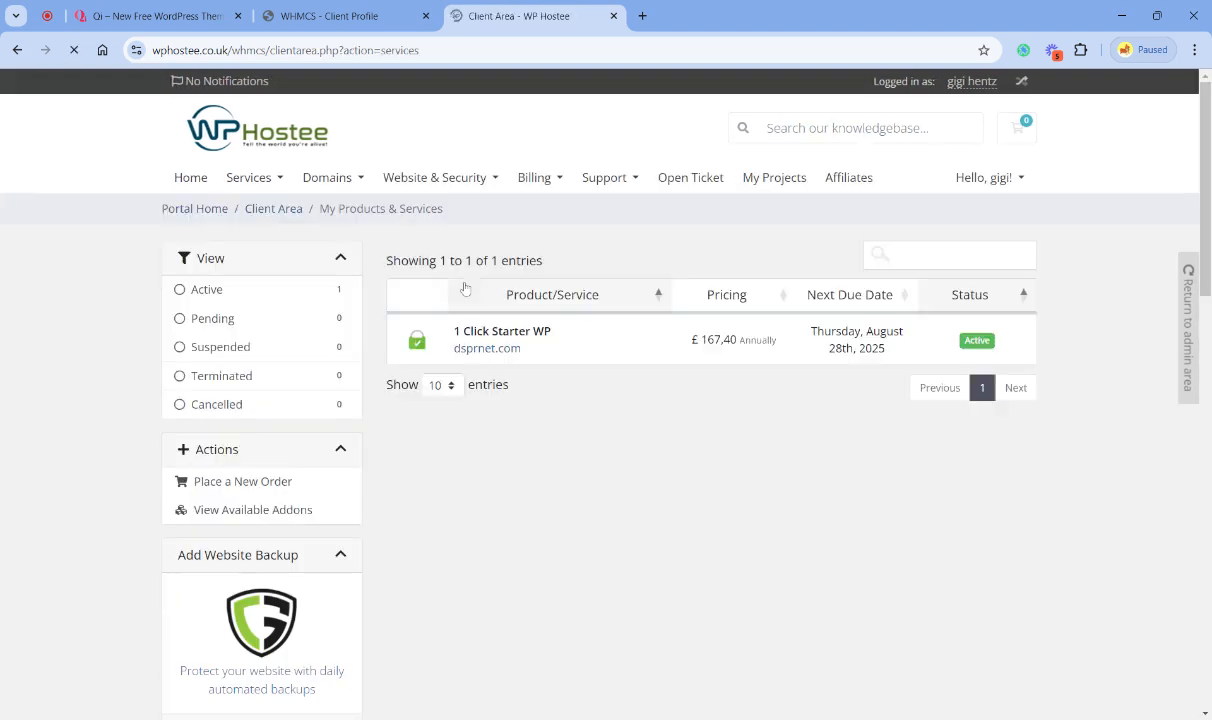
click(641, 345)
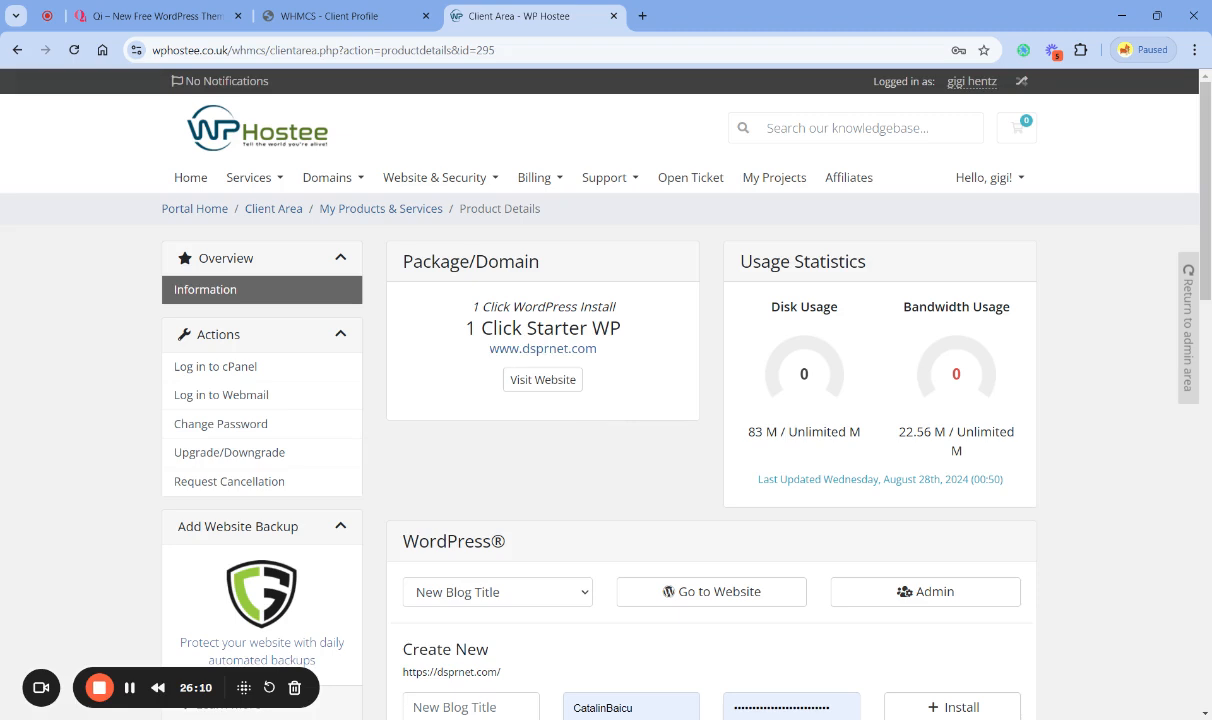
- Visit the dsprnet.com website from its product details and check its address
click(557, 381)
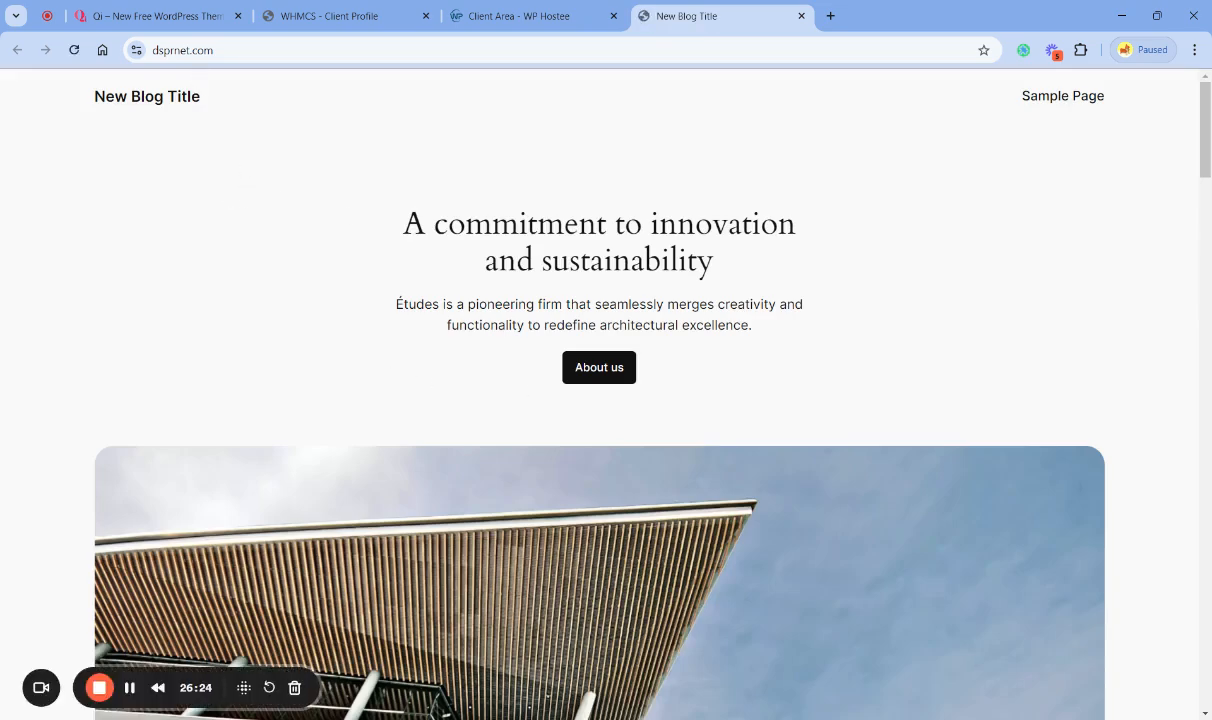
click(197, 54)
click(184, 213)
click(184, 50)
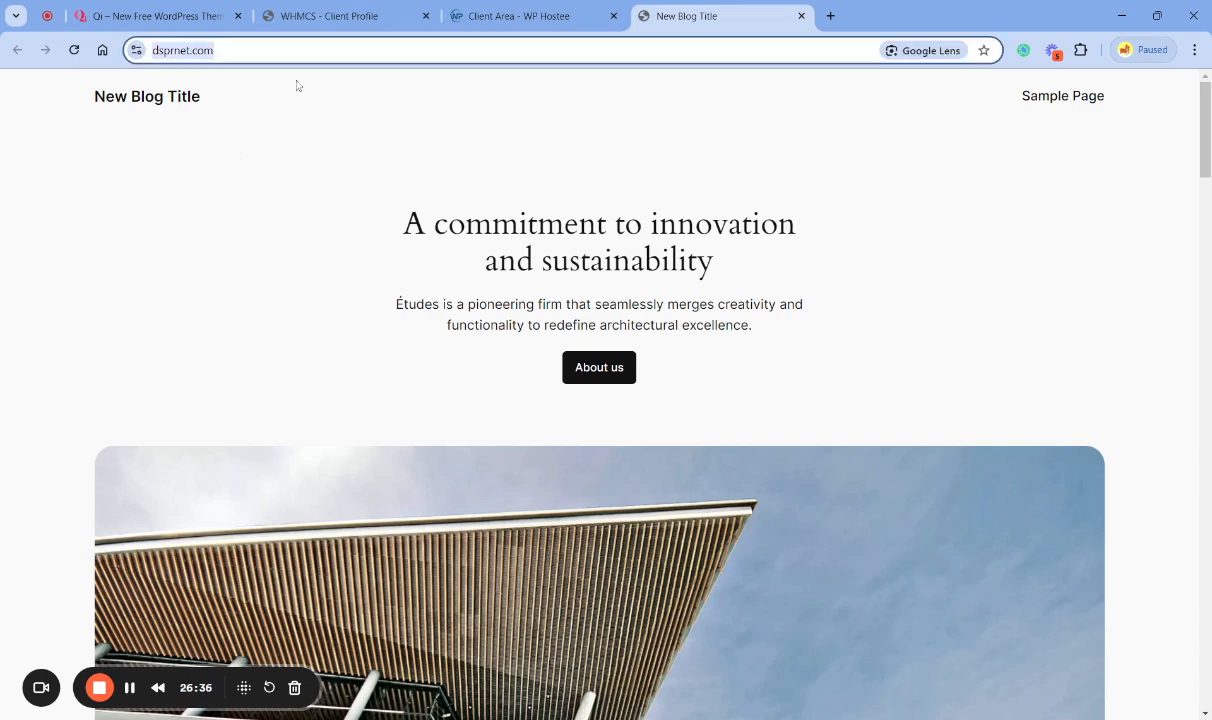
click(228, 229)
click(290, 51)
- Return to the WP Hostee client area and view the Welcome to WordPress message in Email History to get the admin username
click(541, 18)
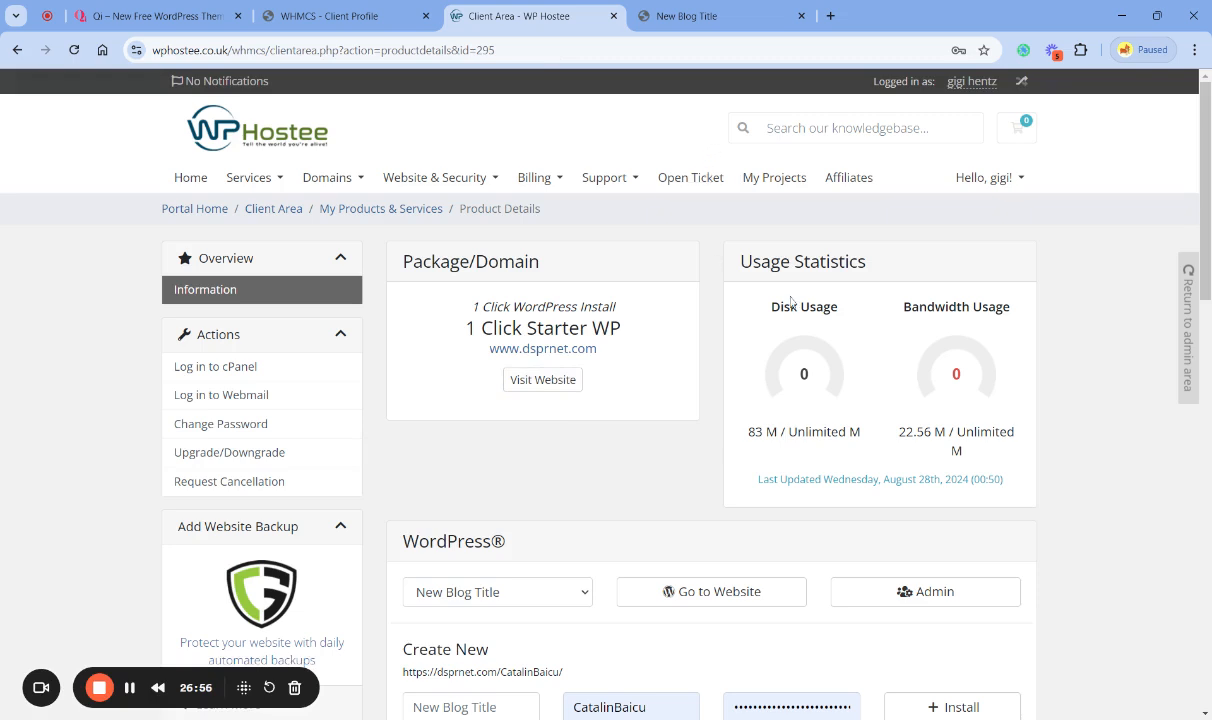
click(1017, 183)
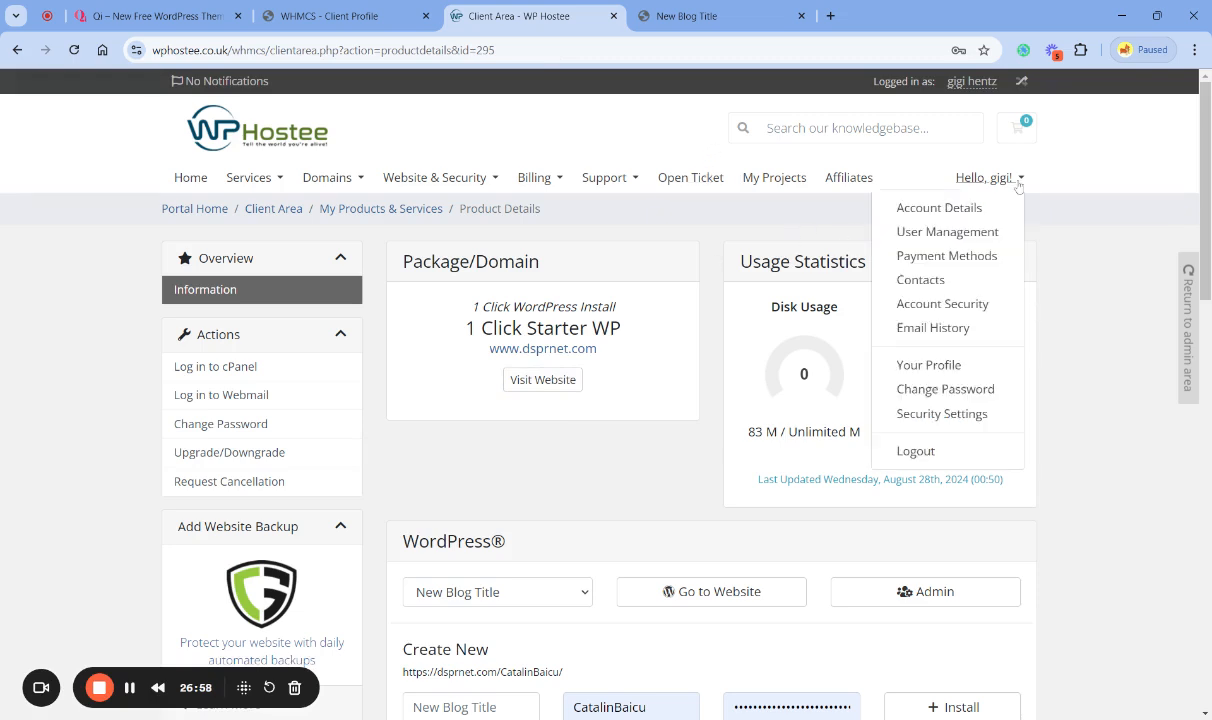
click(947, 334)
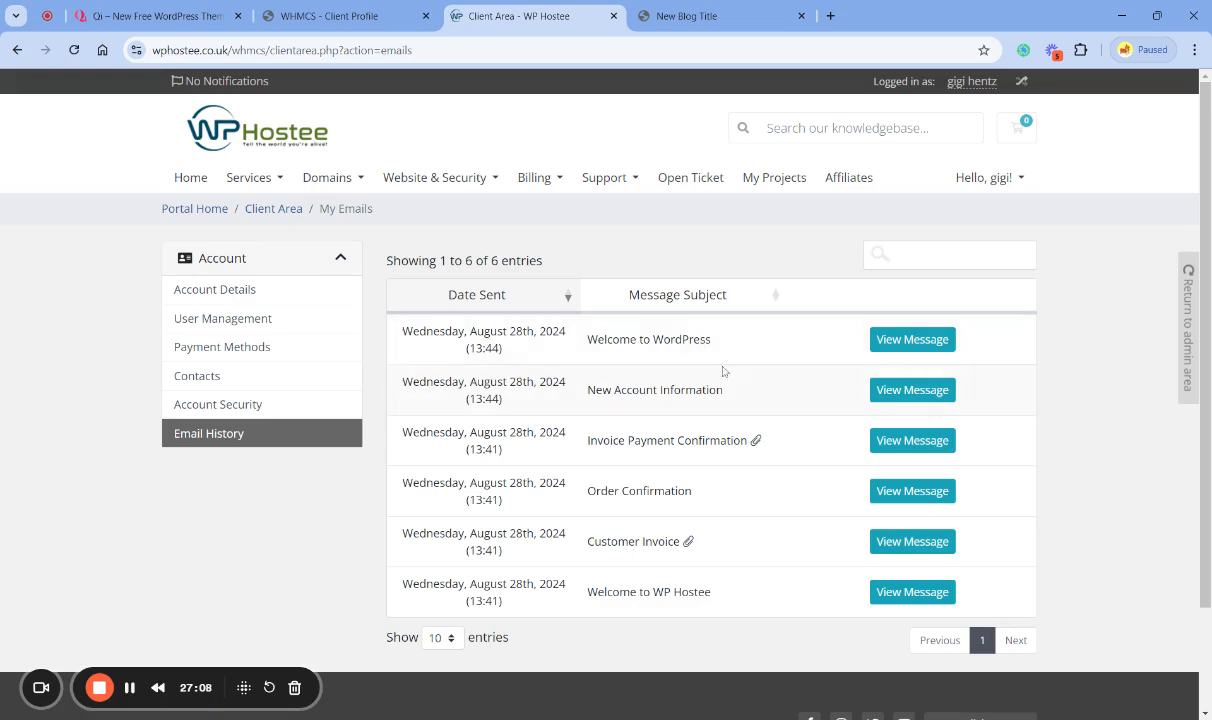
click(906, 341)
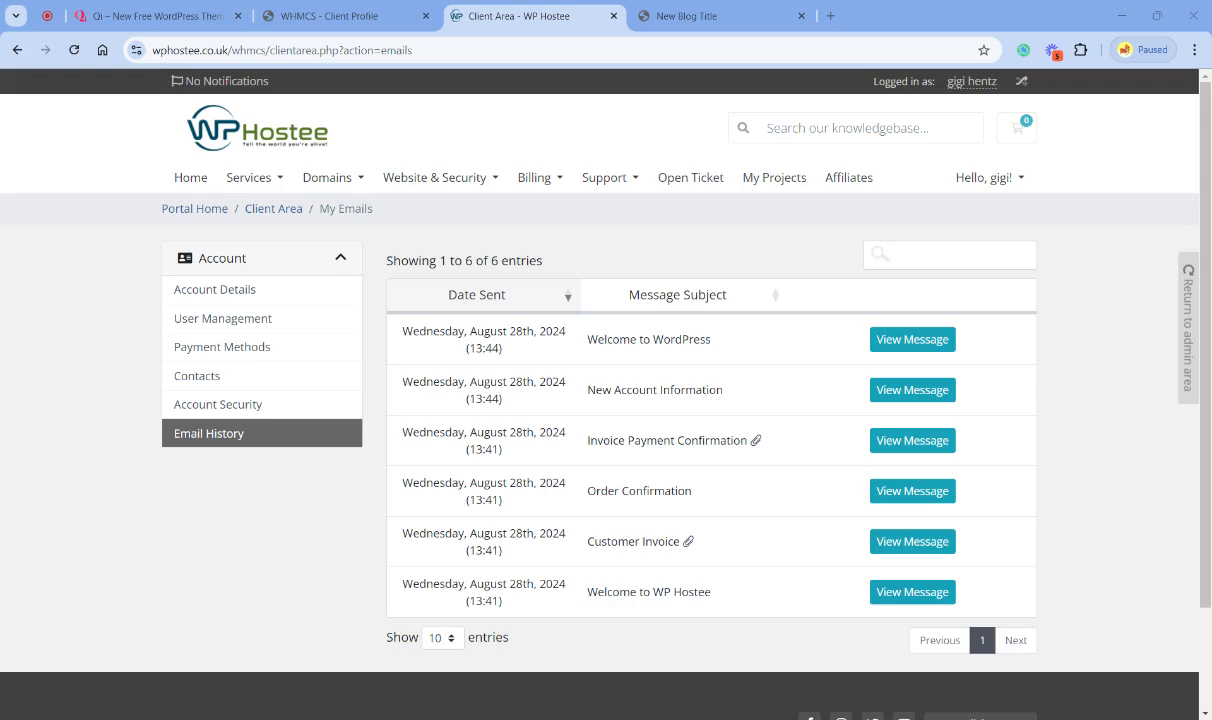
click(652, 20)
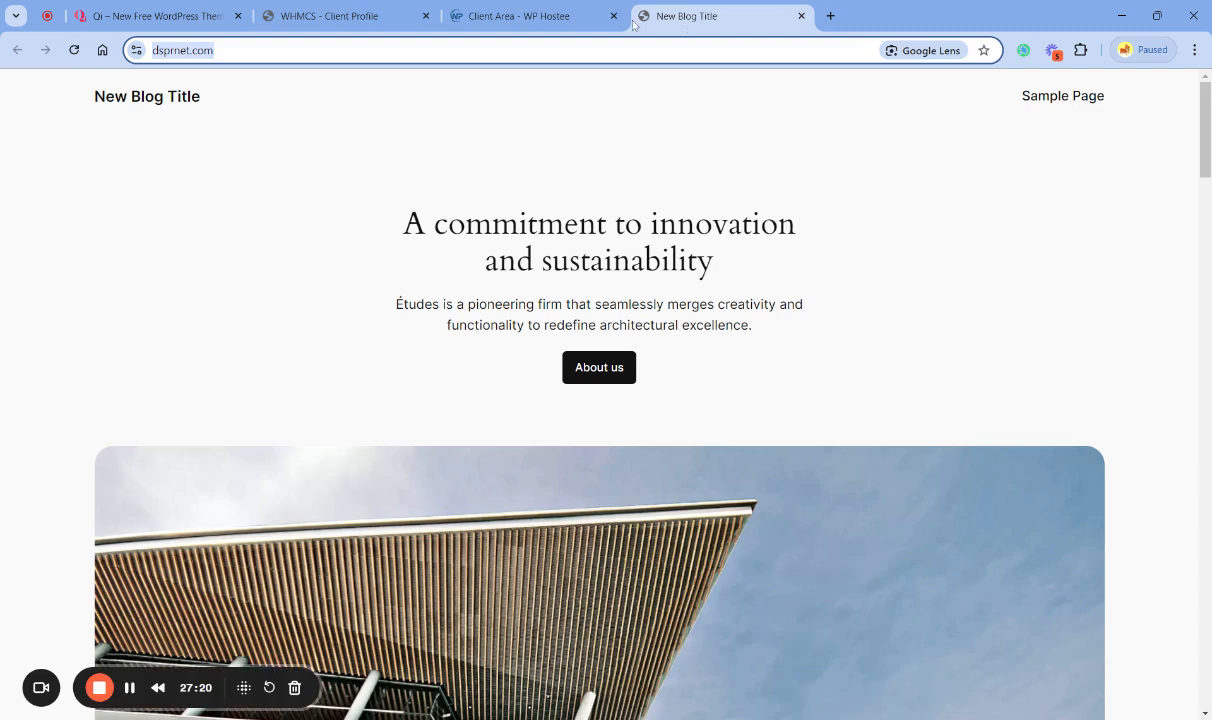
click(262, 50)
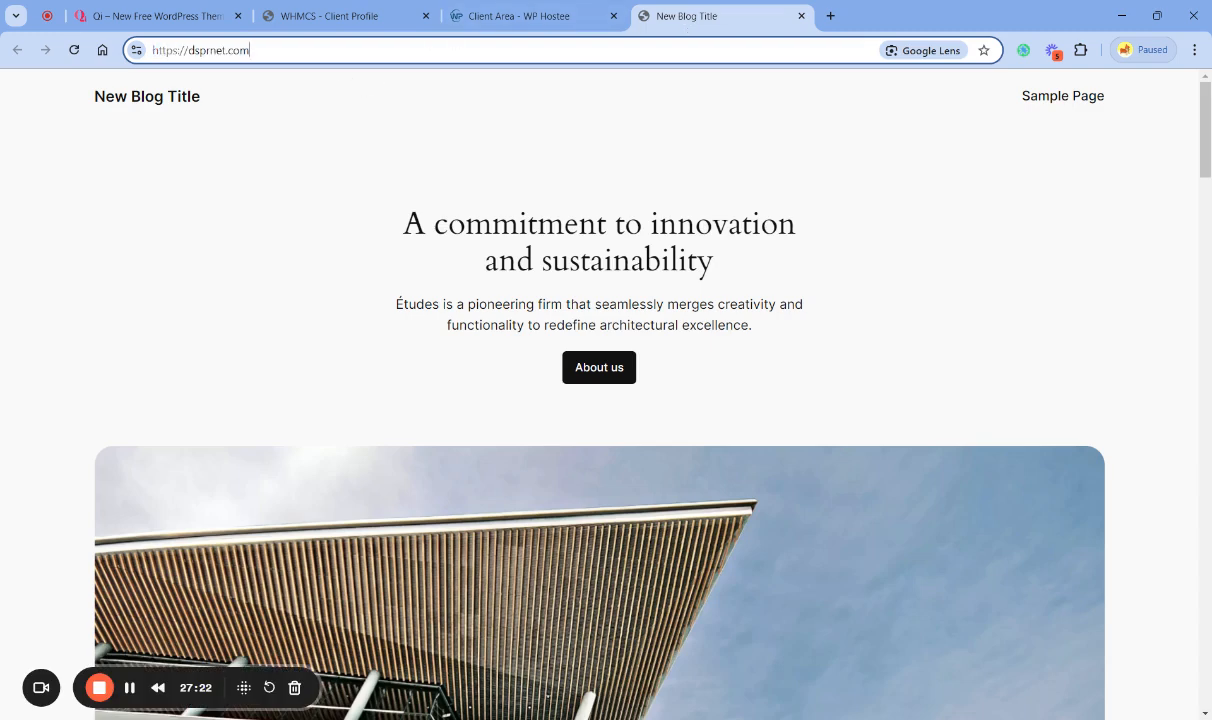
text(/wp-adm)
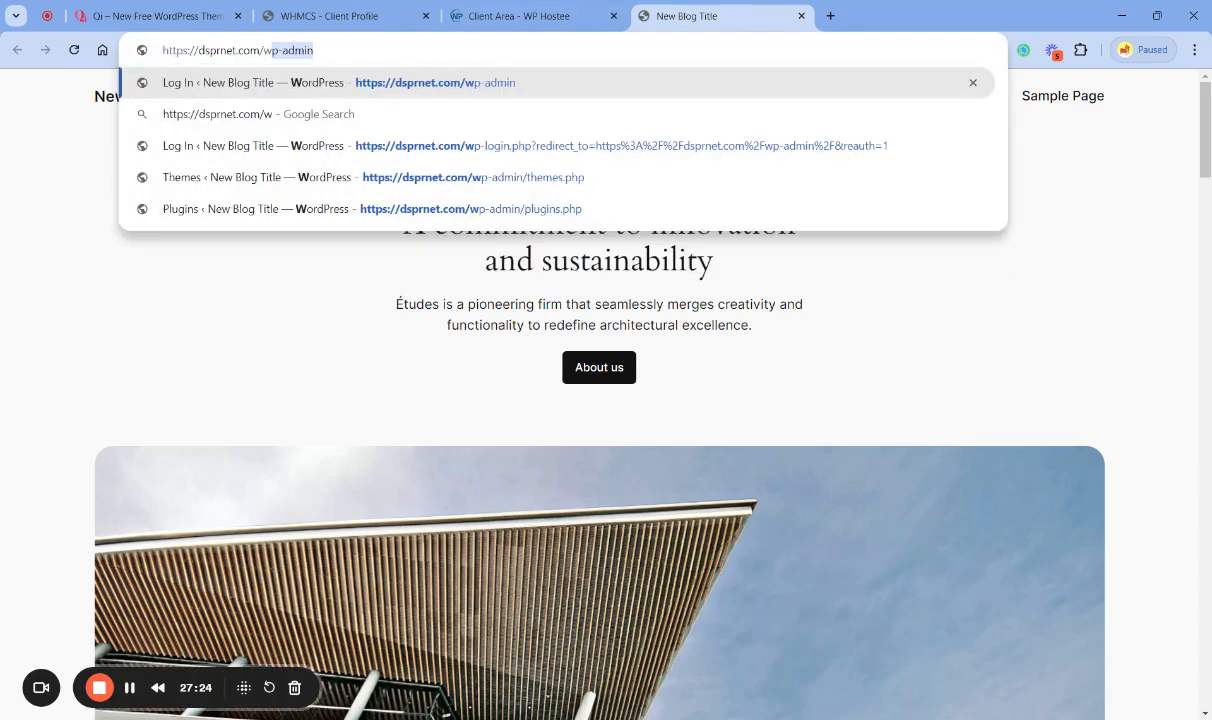
key(Return)
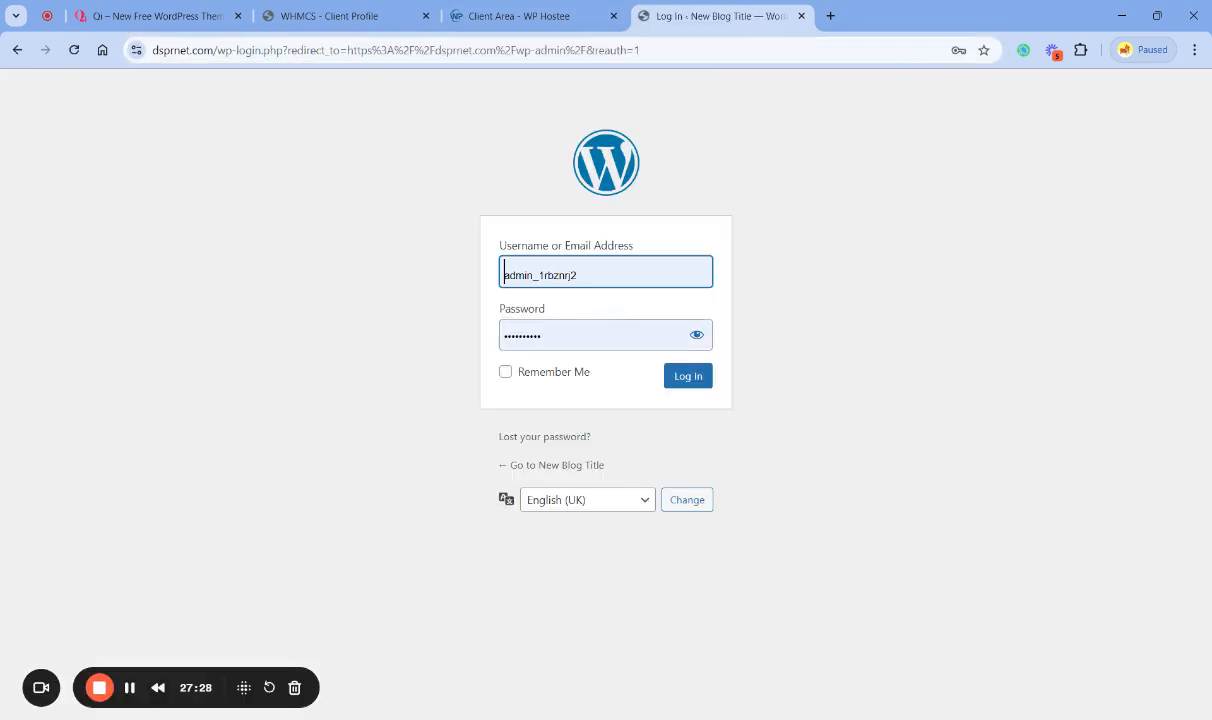
- Replace the prefilled username on the WordPress login form with the admin username from the welcome email
key(ctrl+a)
text(admin_nqq3nr6v)
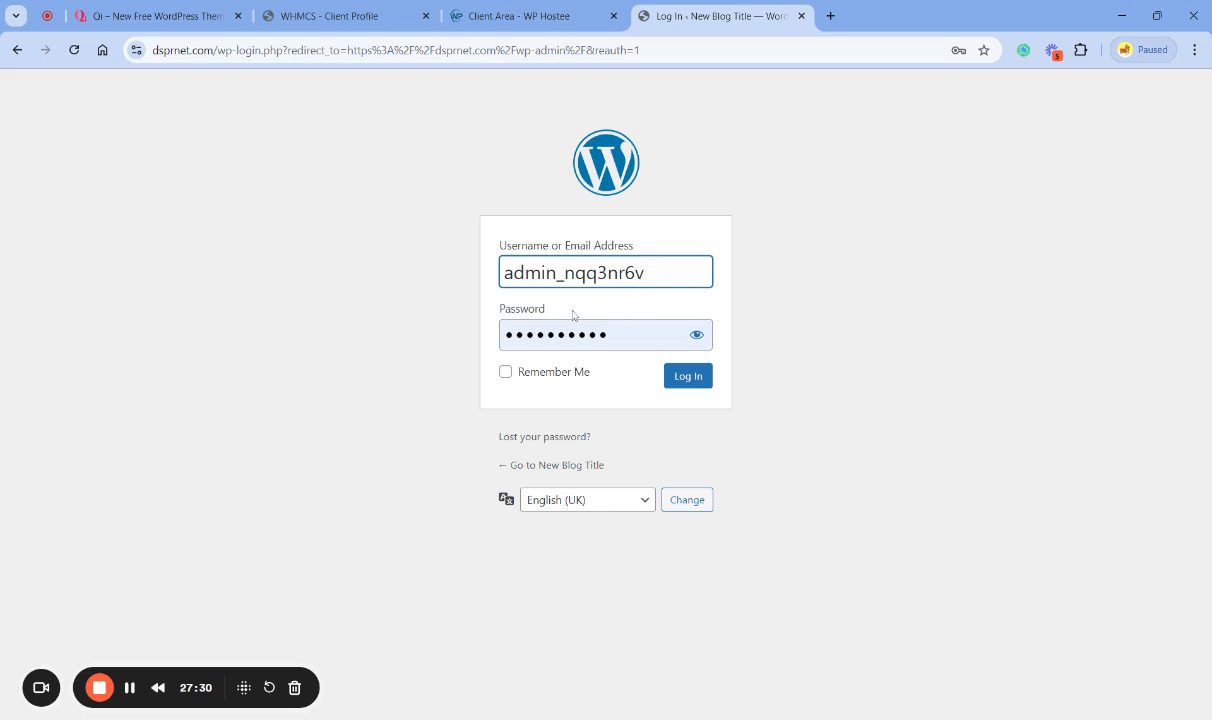
key(ctrl+a)
text(admin_nqq3nr6v)
- Copy the admin password from the Welcome to WordPress message and paste it over the prefilled Password on the login form
click(515, 16)
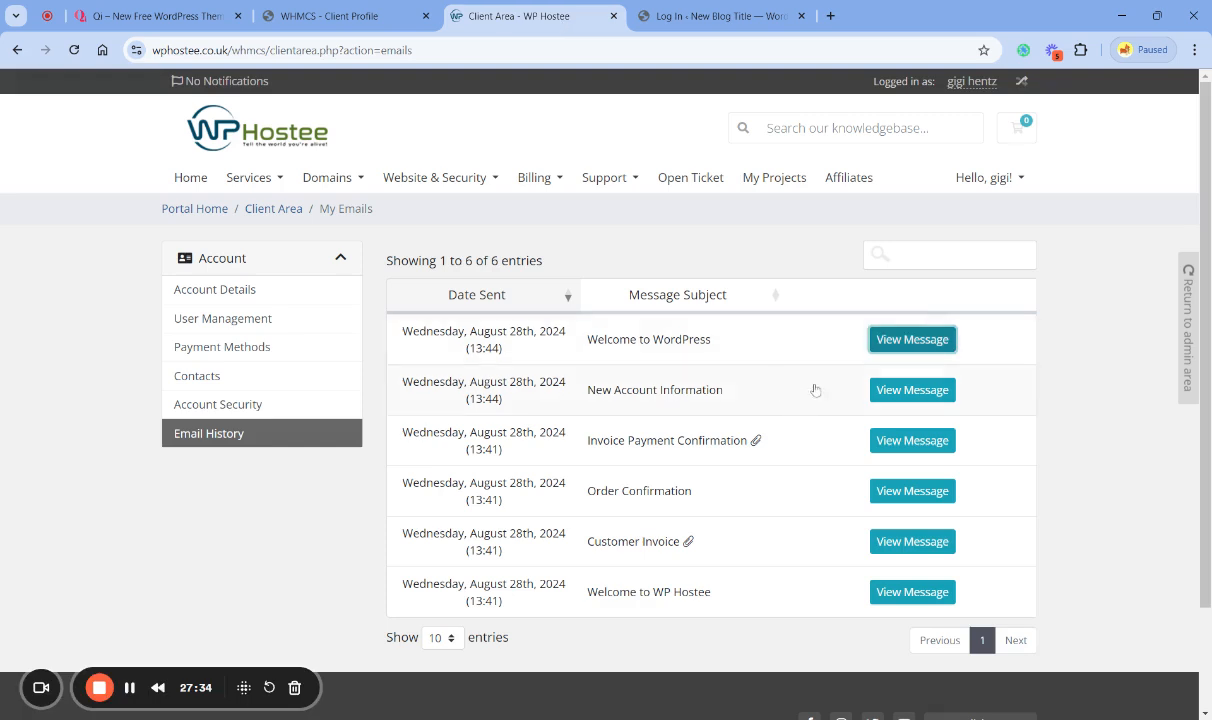
click(907, 341)
click(192, 520)
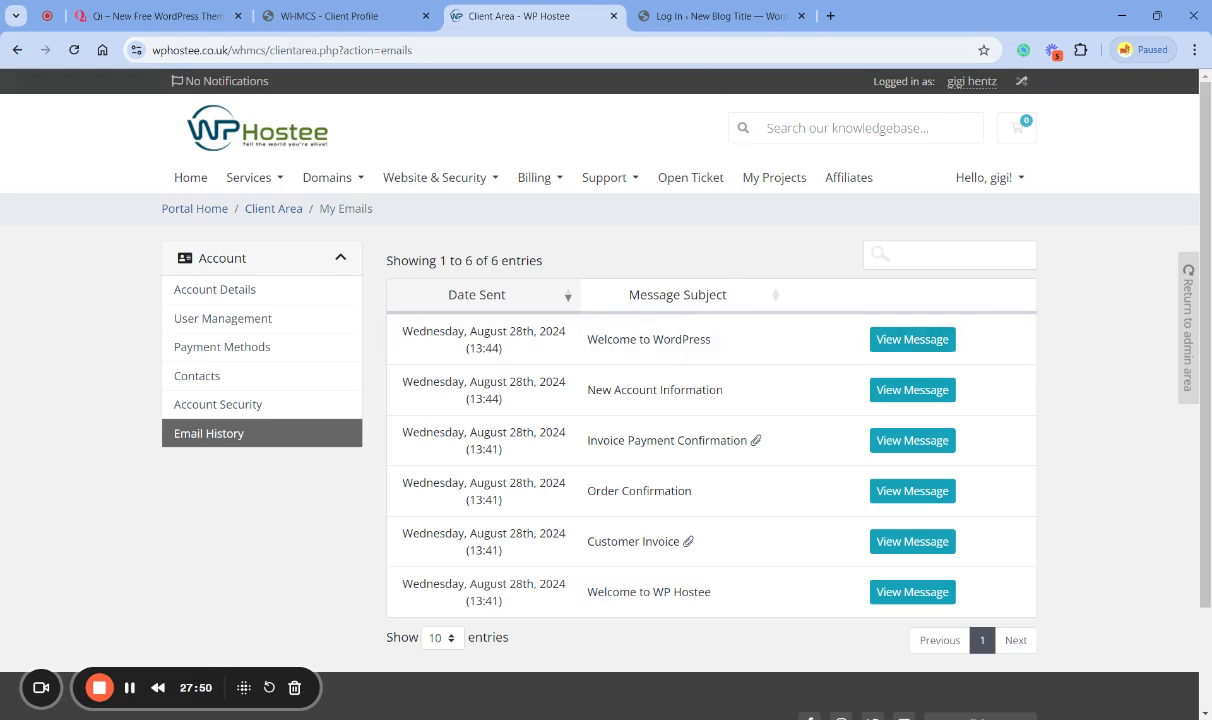
click(700, 17)
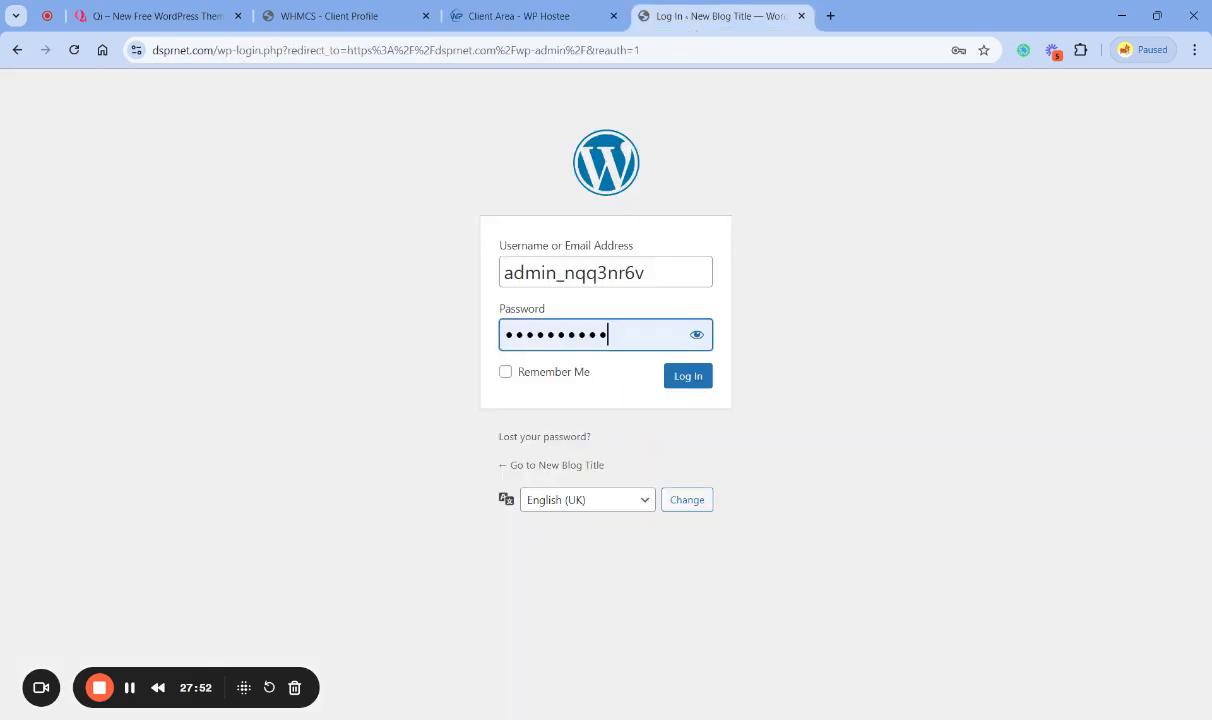
key(ctrl+a)
key(ctrl+v)
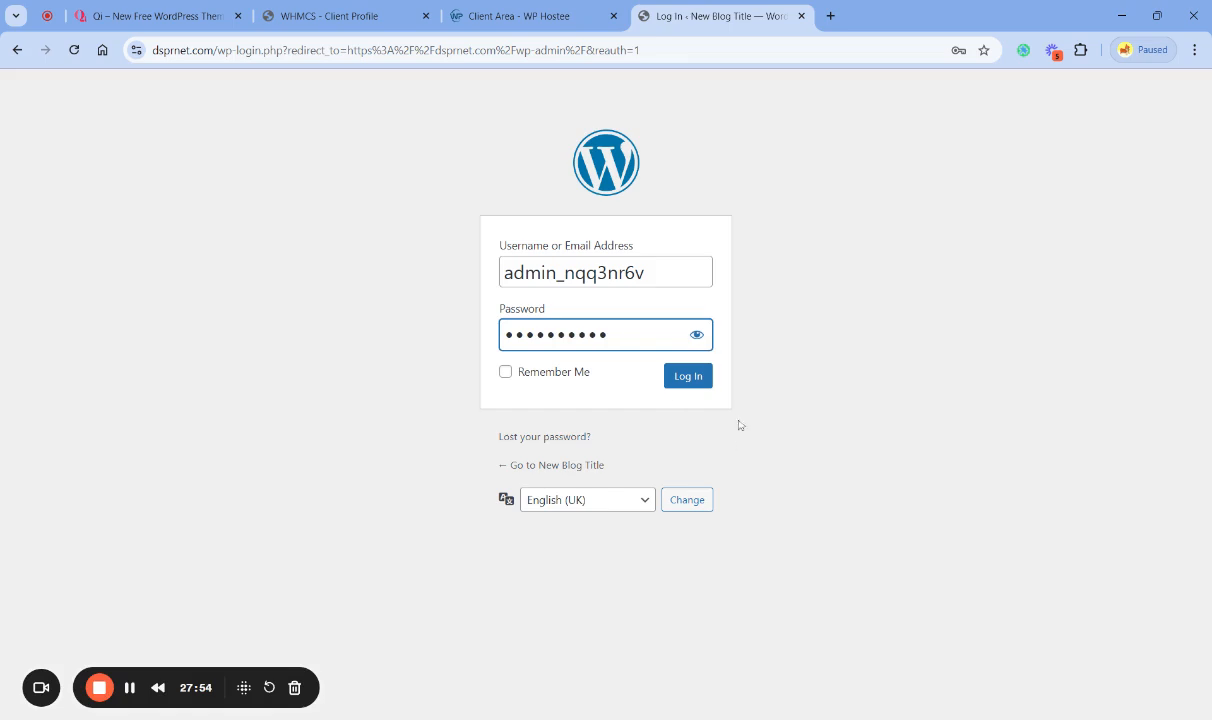
- Log in to the WordPress dashboard and dismiss the Welcome to WordPress panel
click(689, 384)
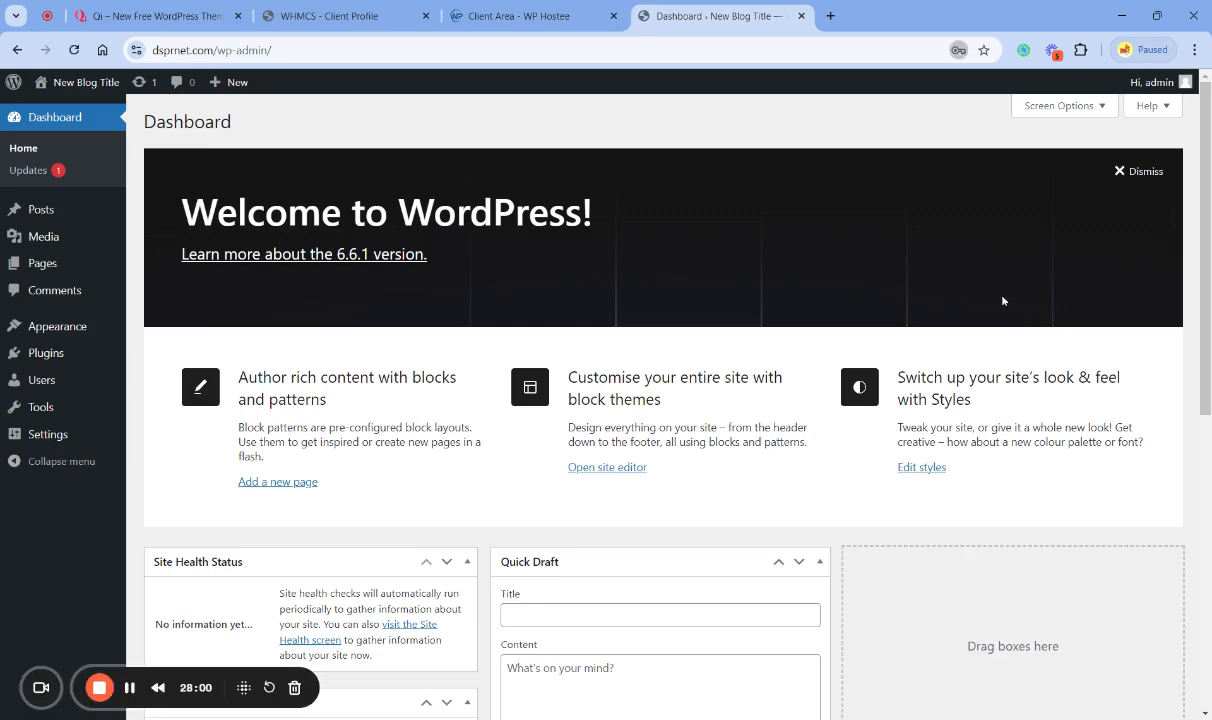
click(1142, 171)
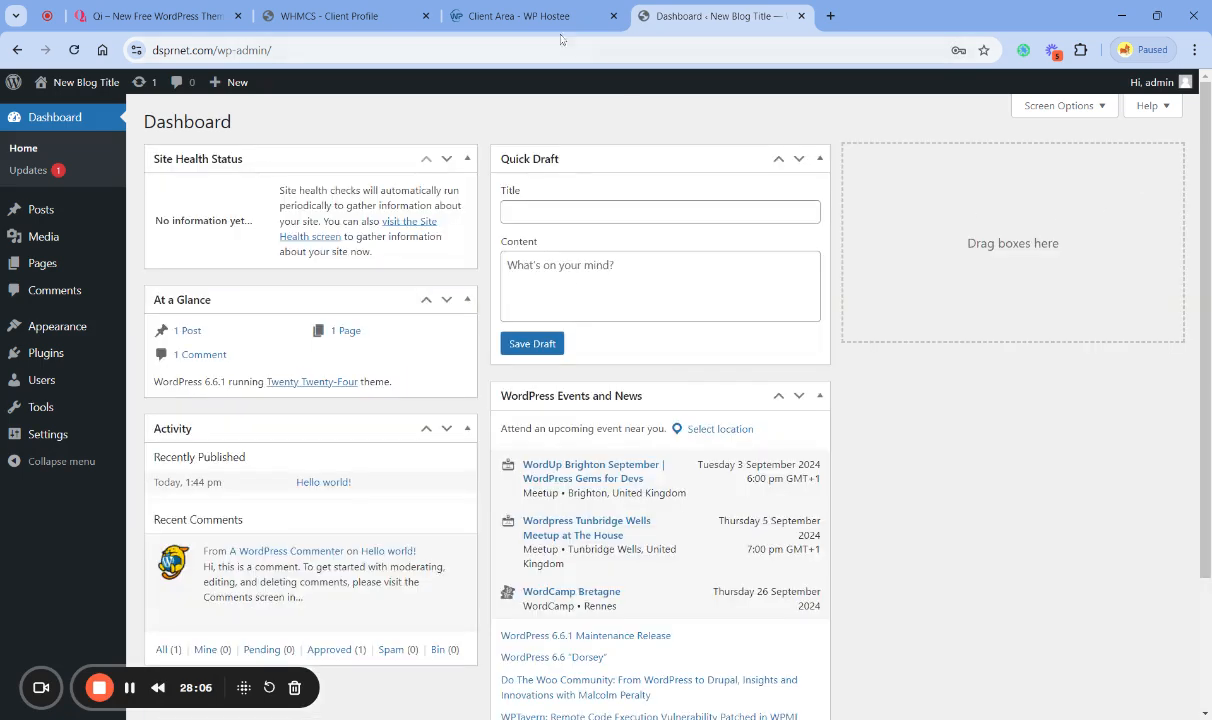
- Return to the WP Hostee client area and open the product details of the 1 Click Starter WP service for dsprnet.com
click(529, 26)
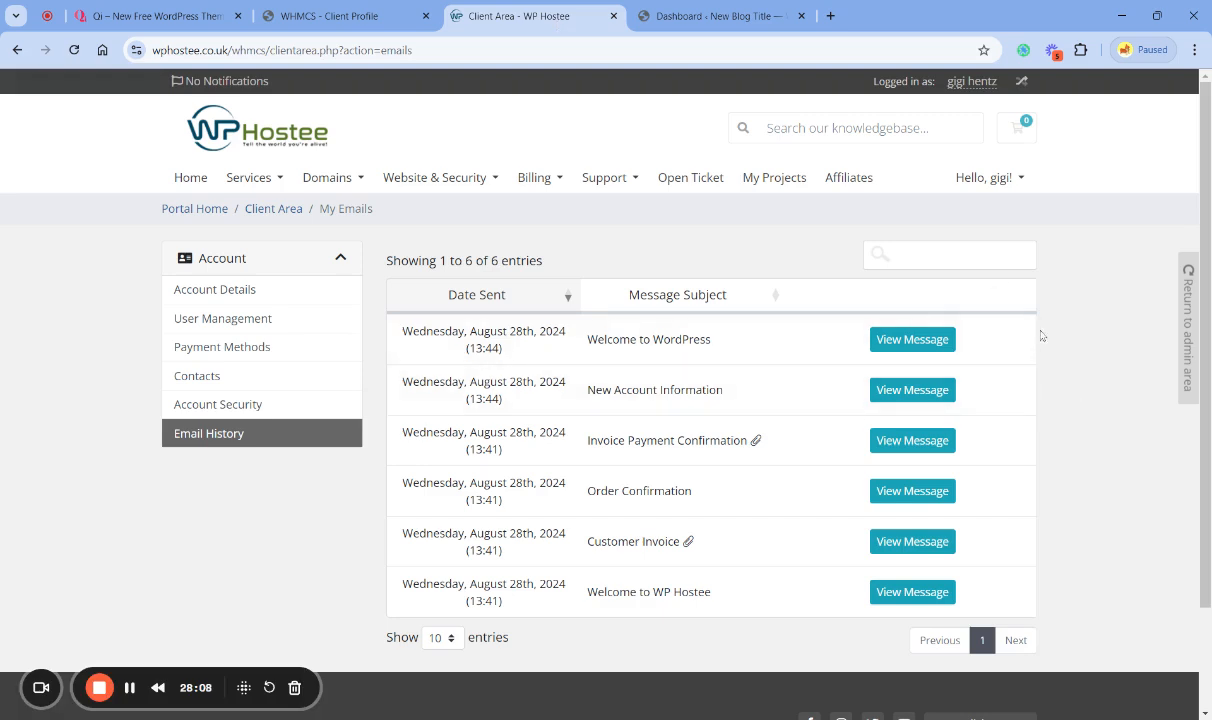
click(185, 177)
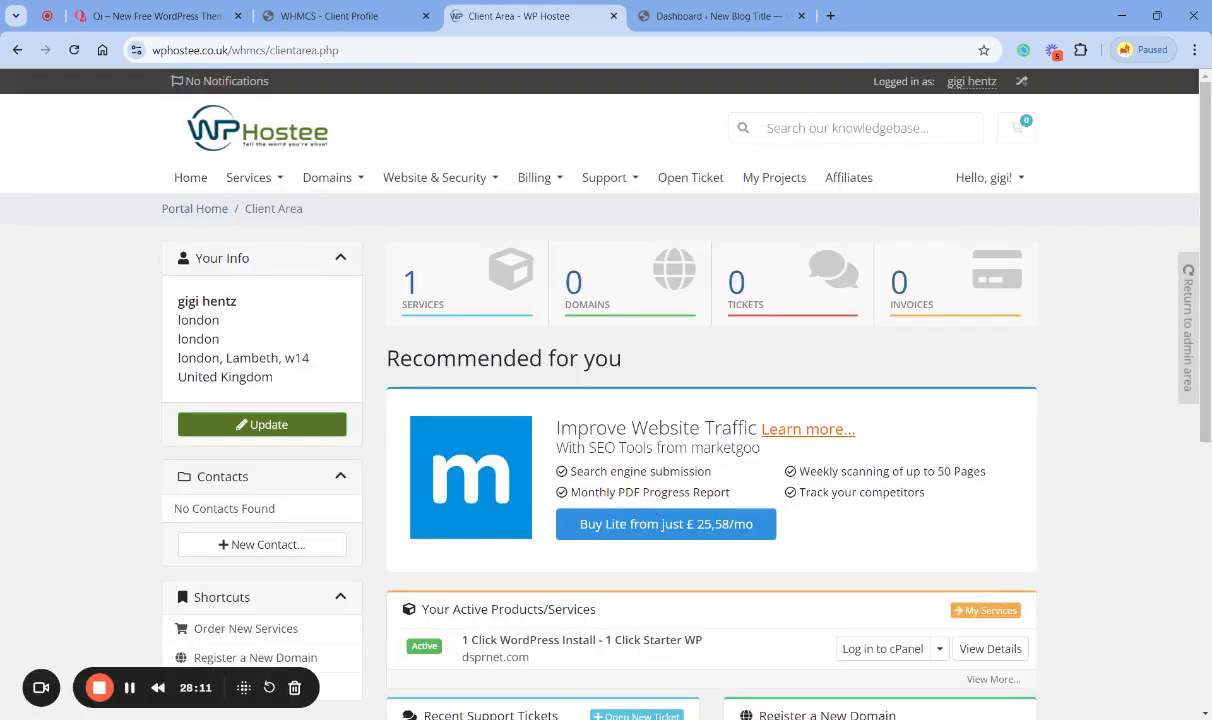
click(430, 266)
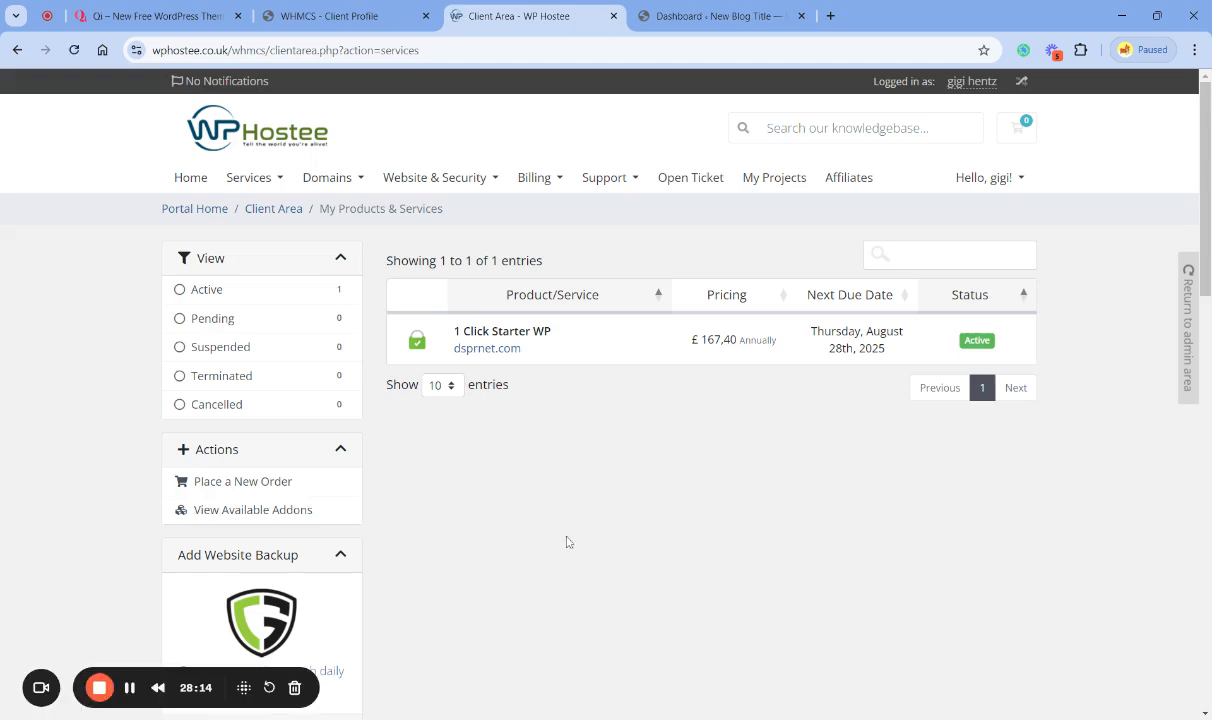
click(609, 352)
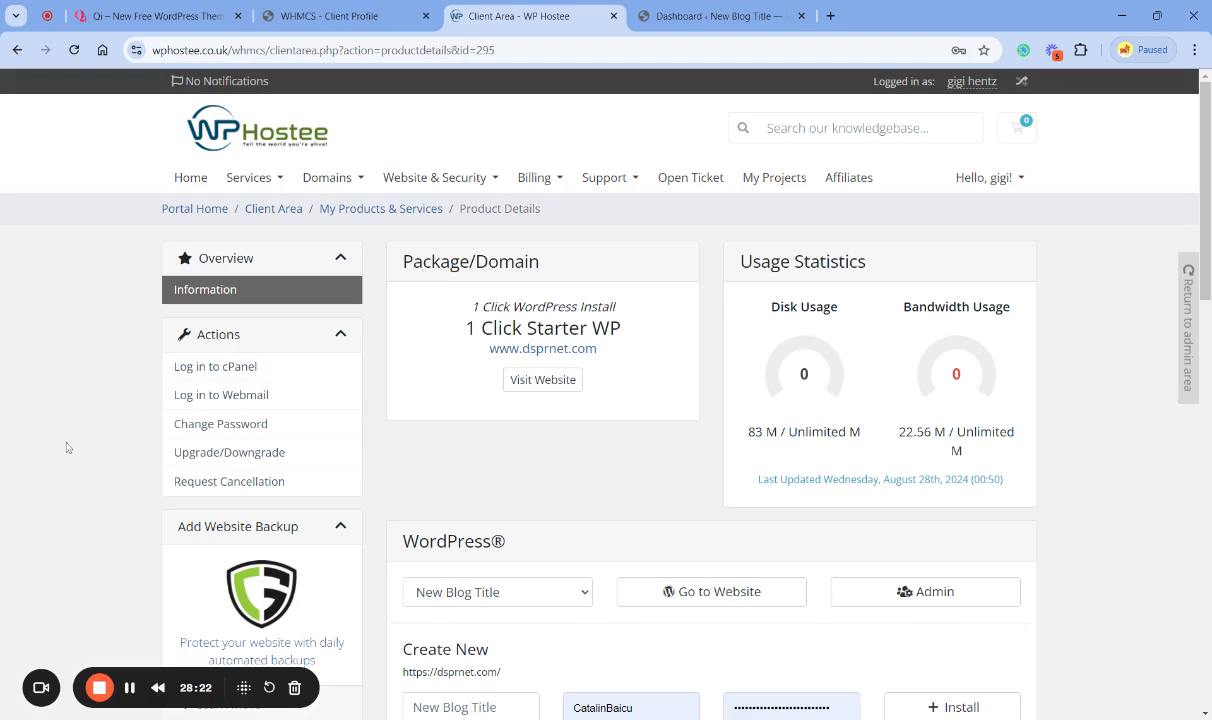
- Open the WordPress admin login for New Blog Title from the service's WordPress section
scroll(67, 447, down, 2)
scroll(67, 447, down, 2)
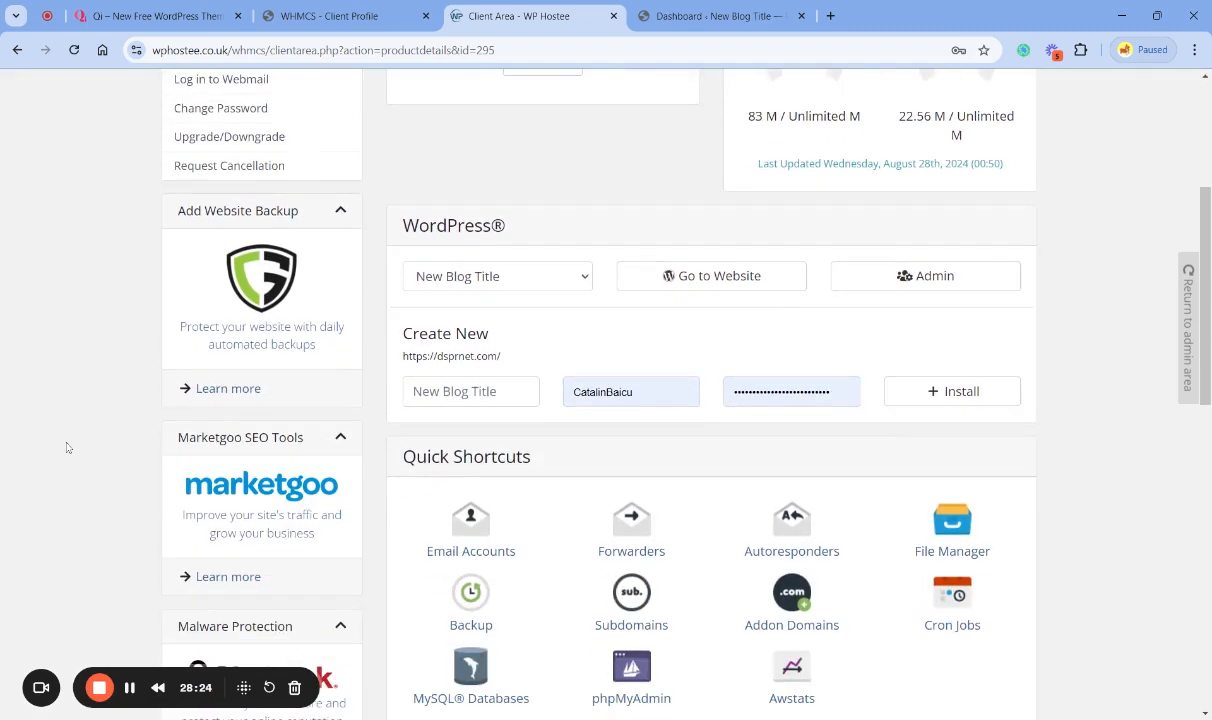
scroll(67, 447, up, 2)
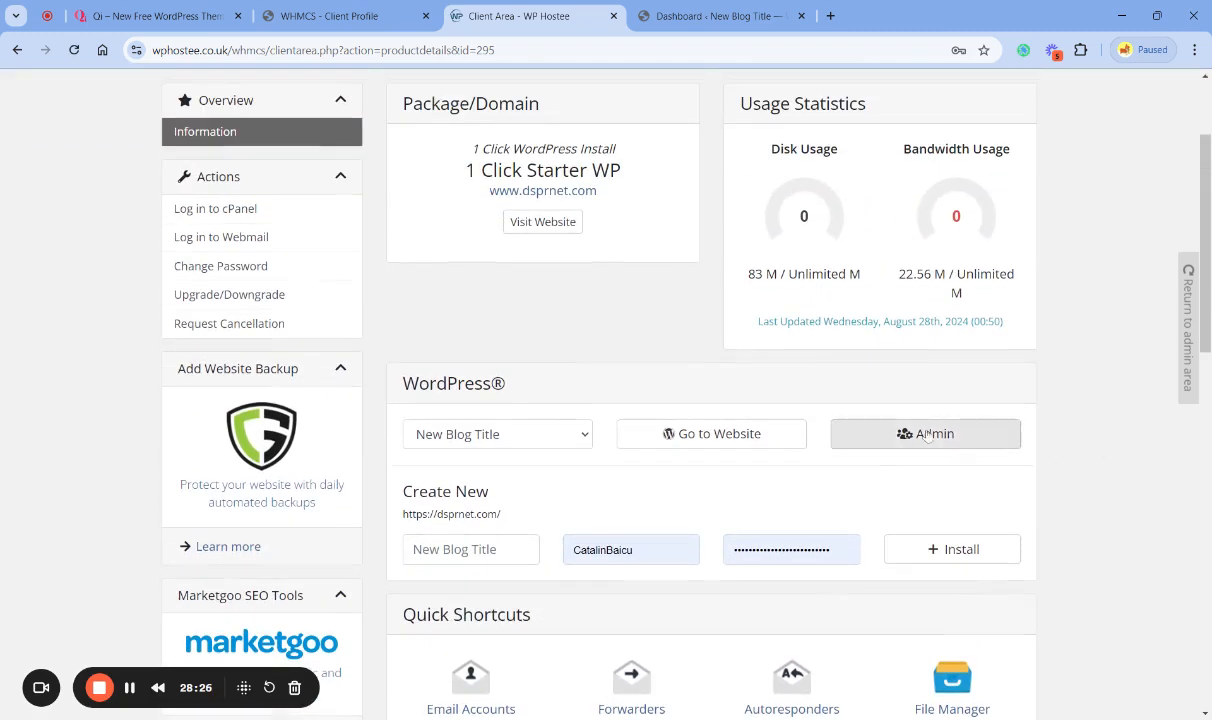
click(940, 440)
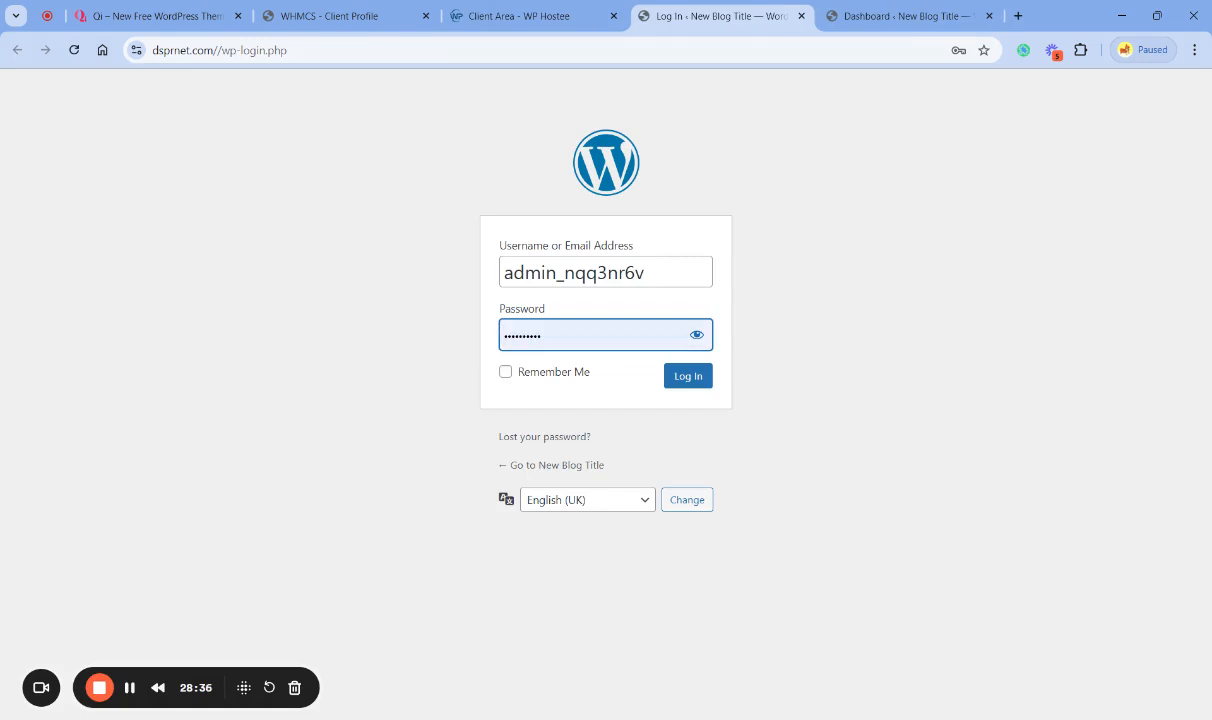
- Close the WordPress login and dashboard pages and reopen the site's admin login from the product details
click(308, 350)
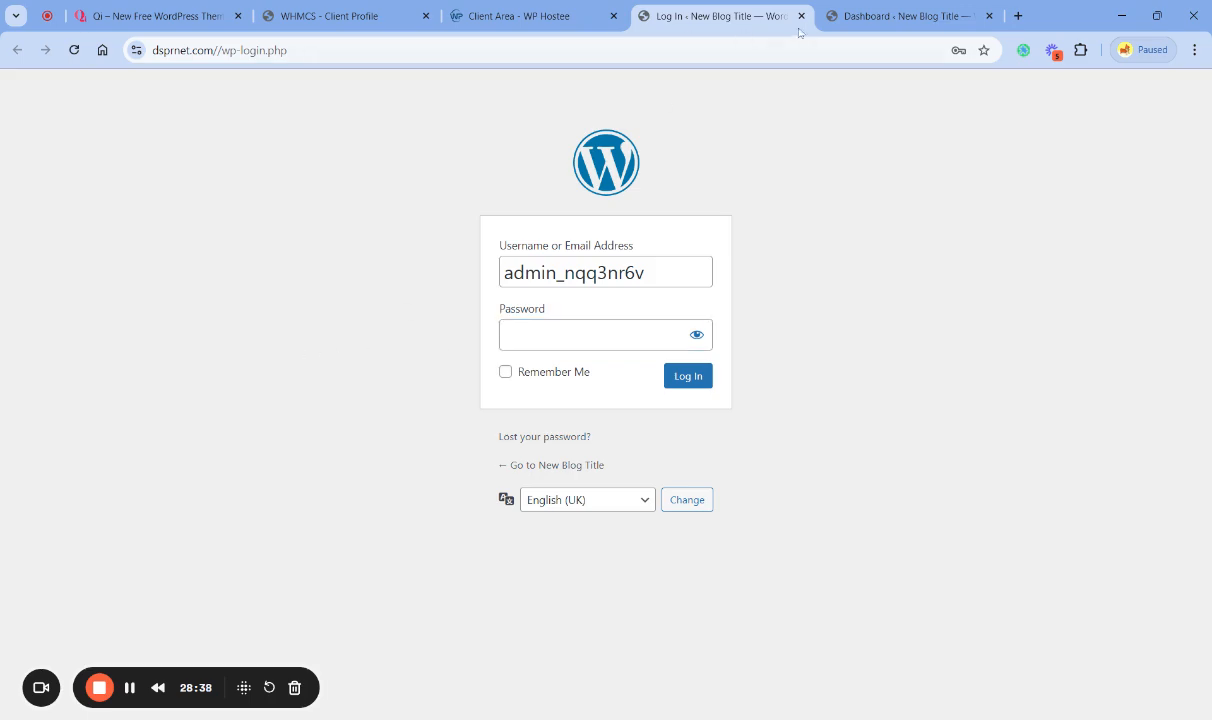
click(847, 22)
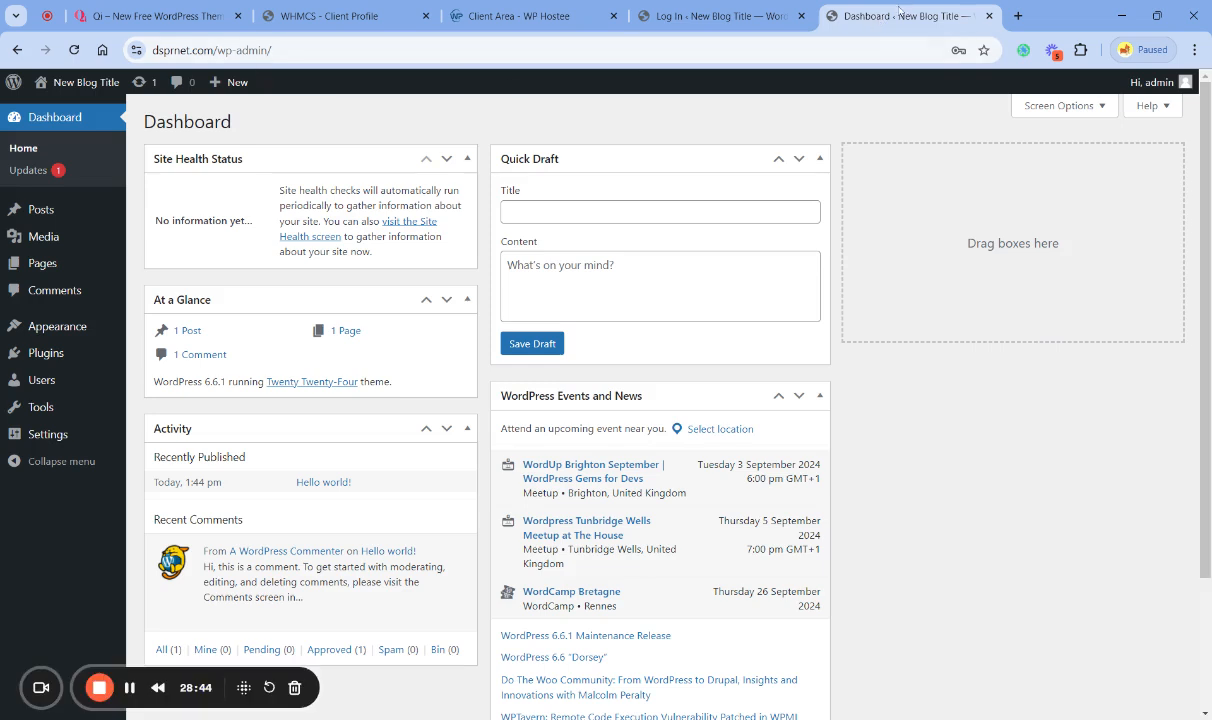
click(712, 18)
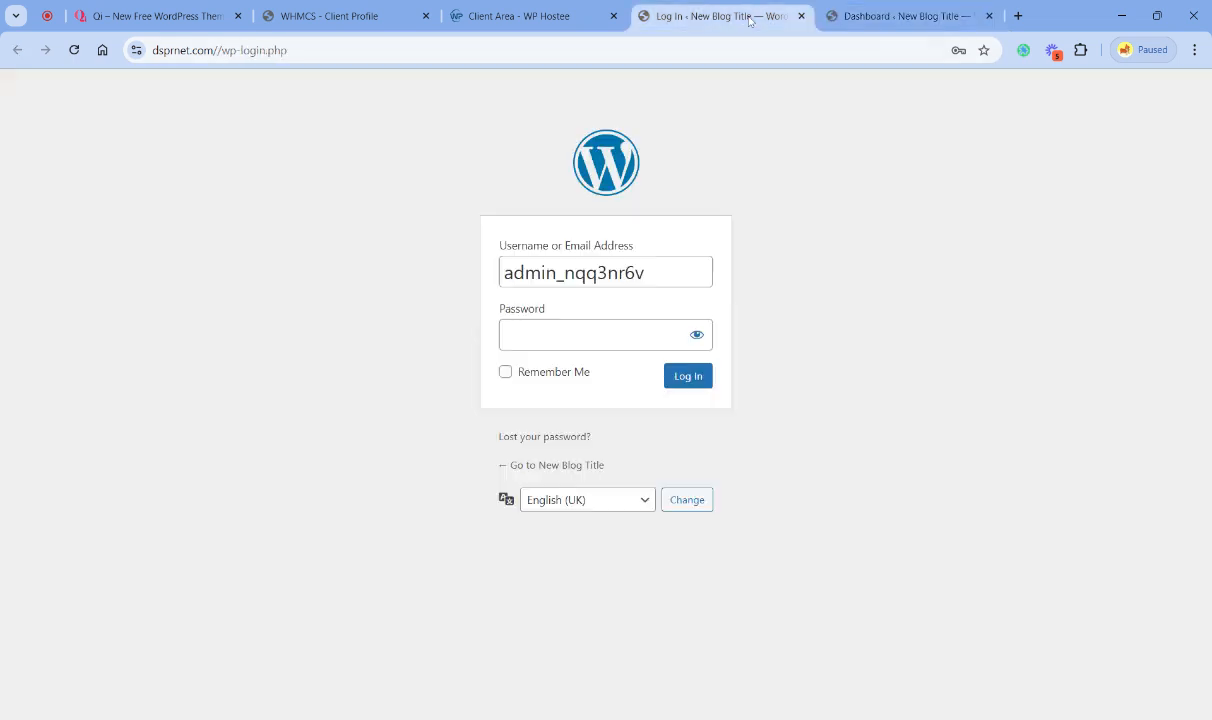
click(801, 16)
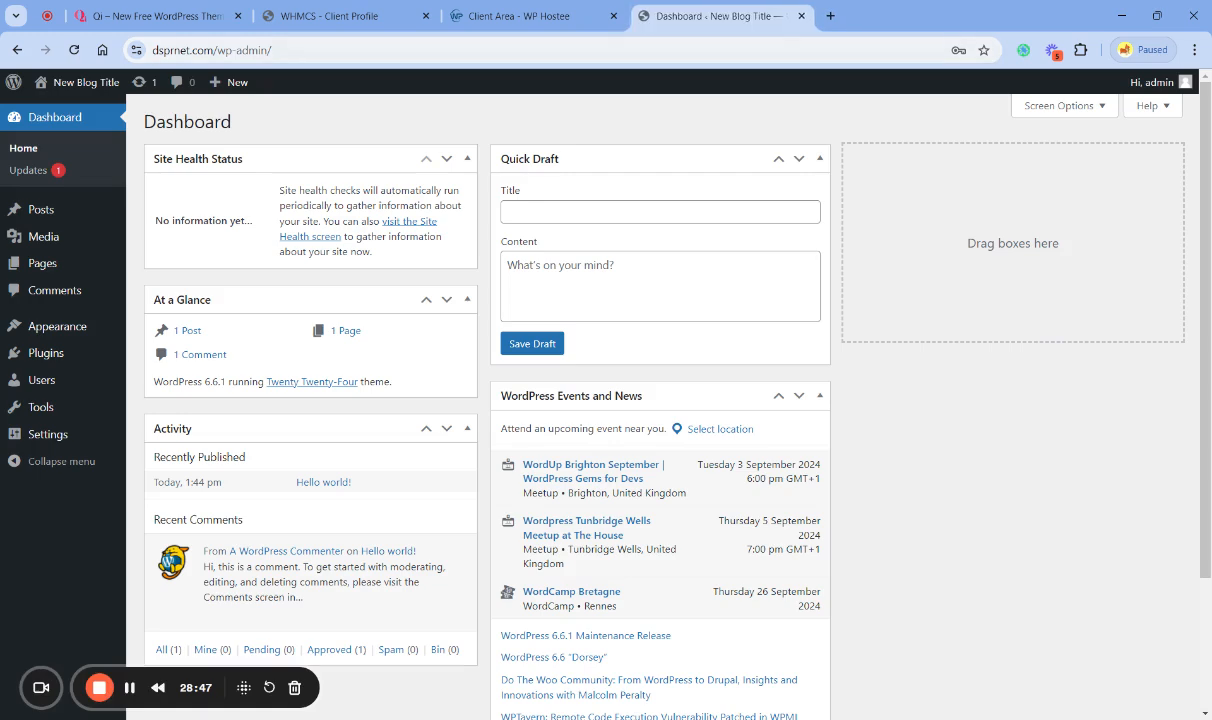
click(801, 16)
click(955, 437)
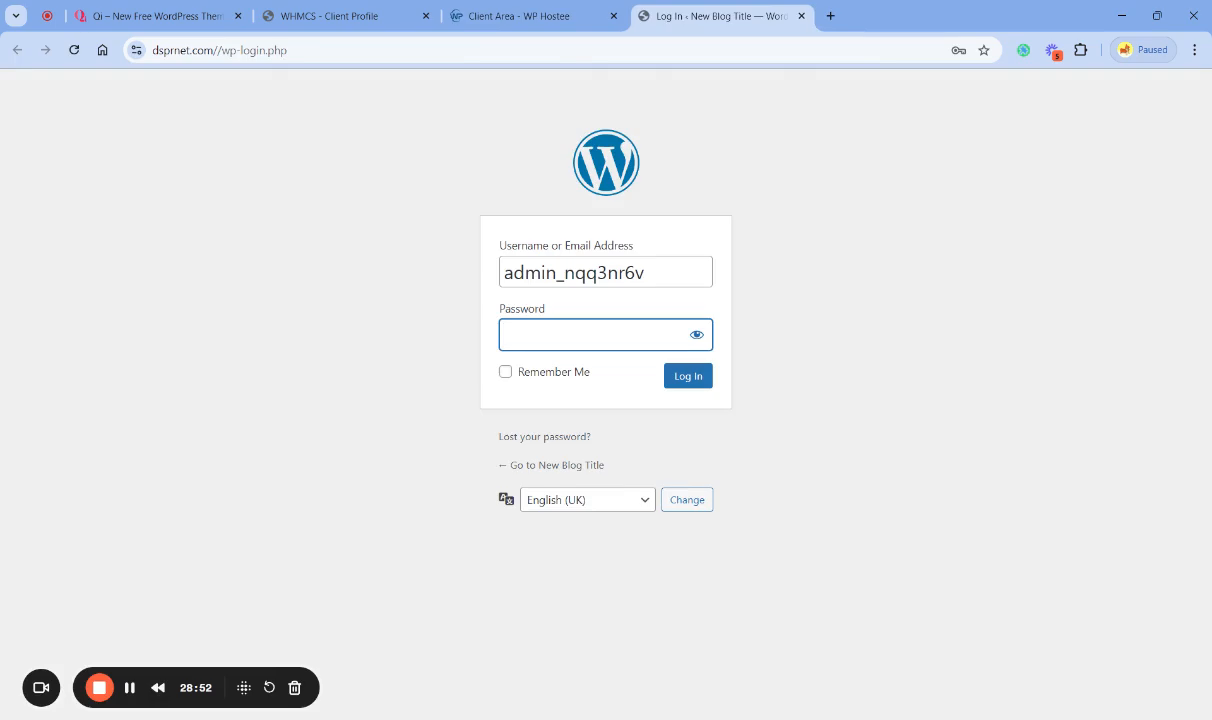
- Fill the login form's Password field, and retrieve the admin password from the Welcome to WordPress message in the client area's email history
key(ctrl+v)
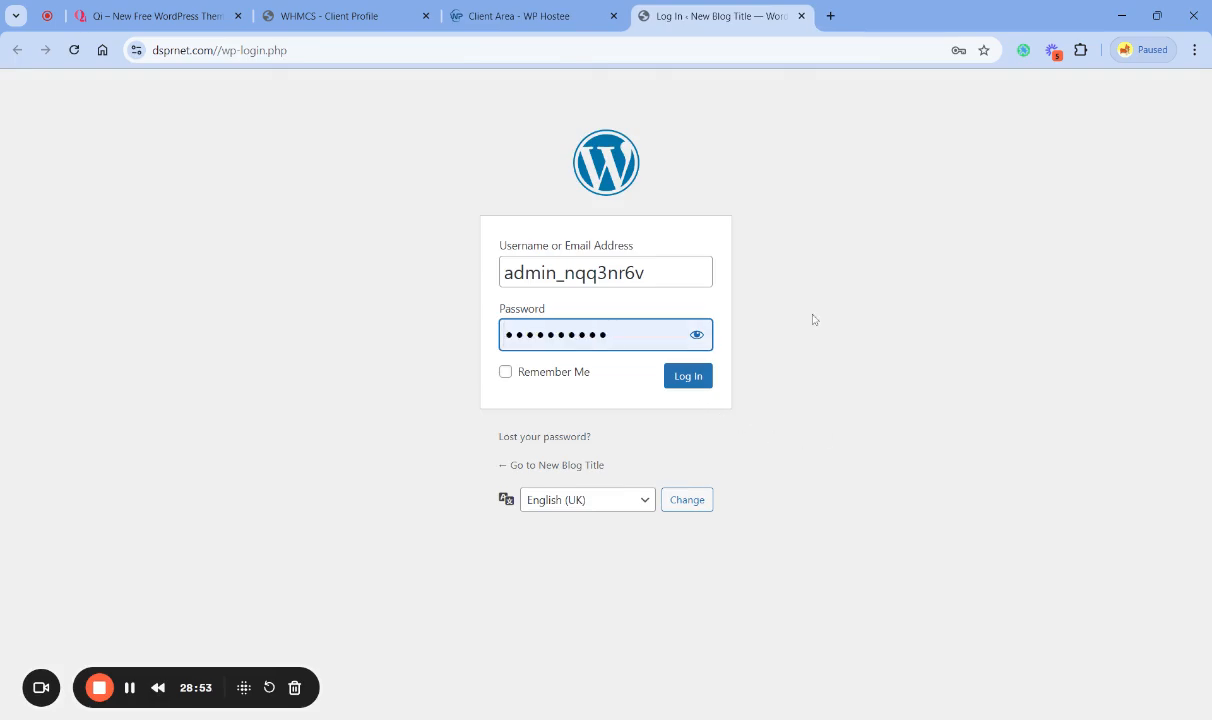
click(519, 16)
scroll(777, 357, up, 3)
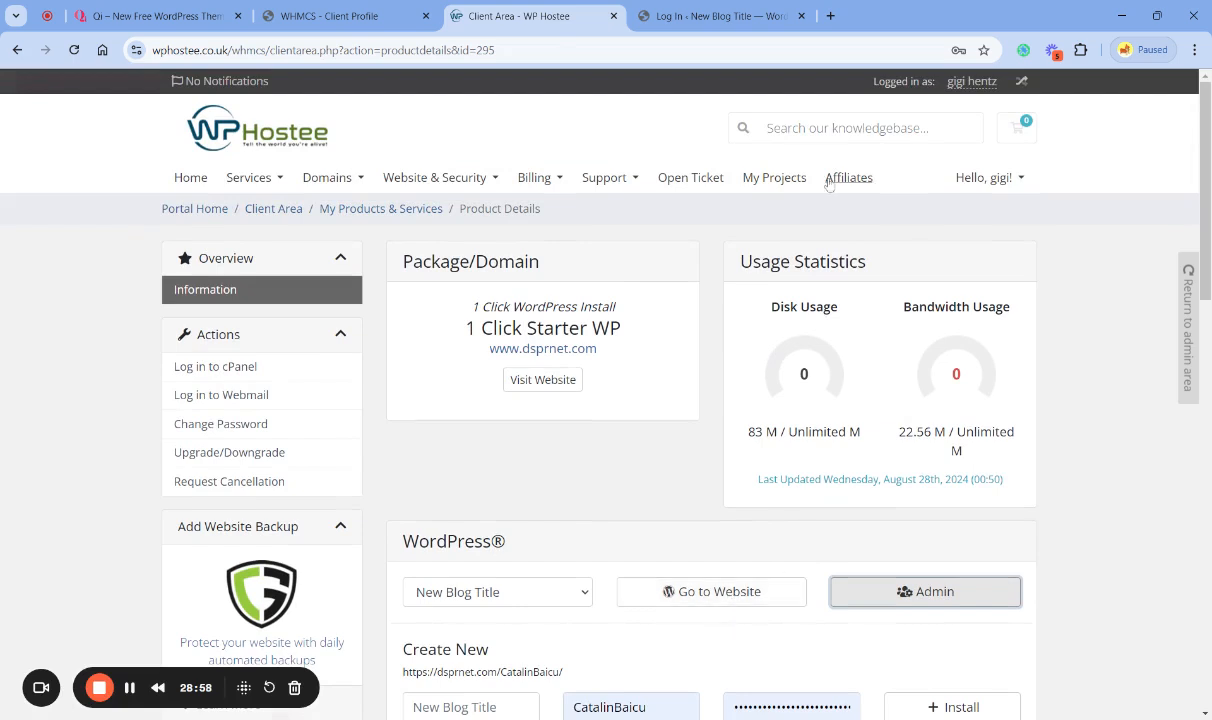
click(959, 179)
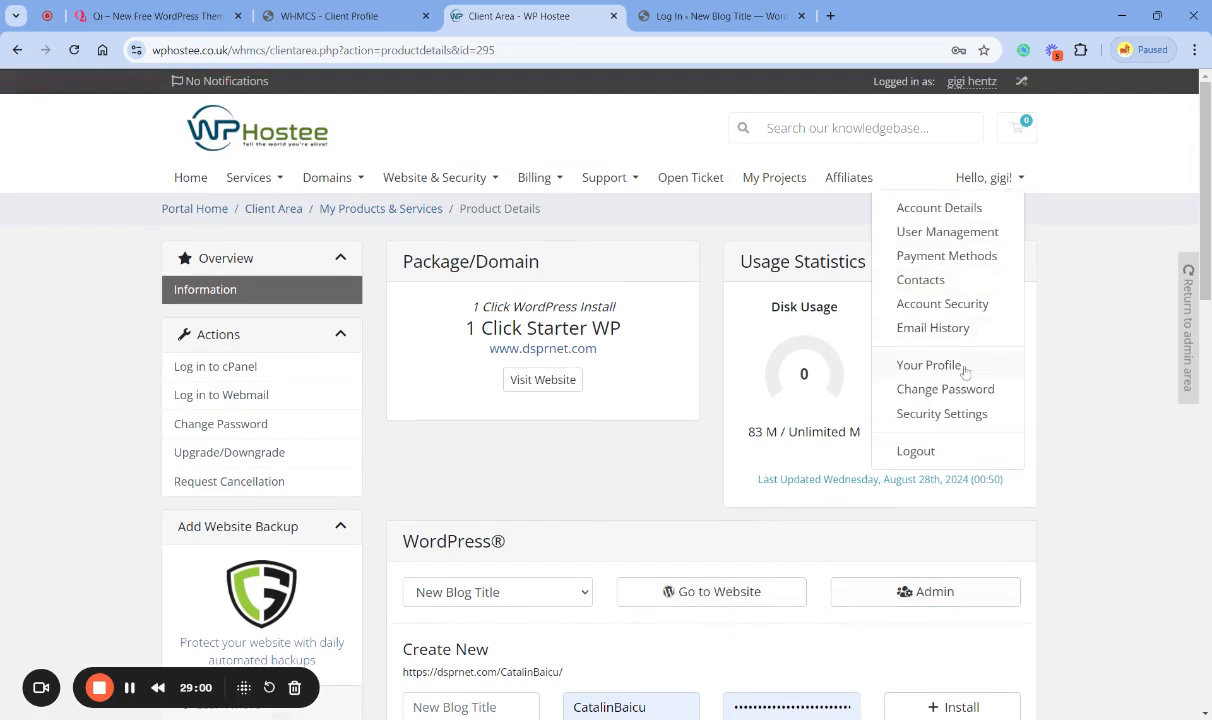
click(932, 328)
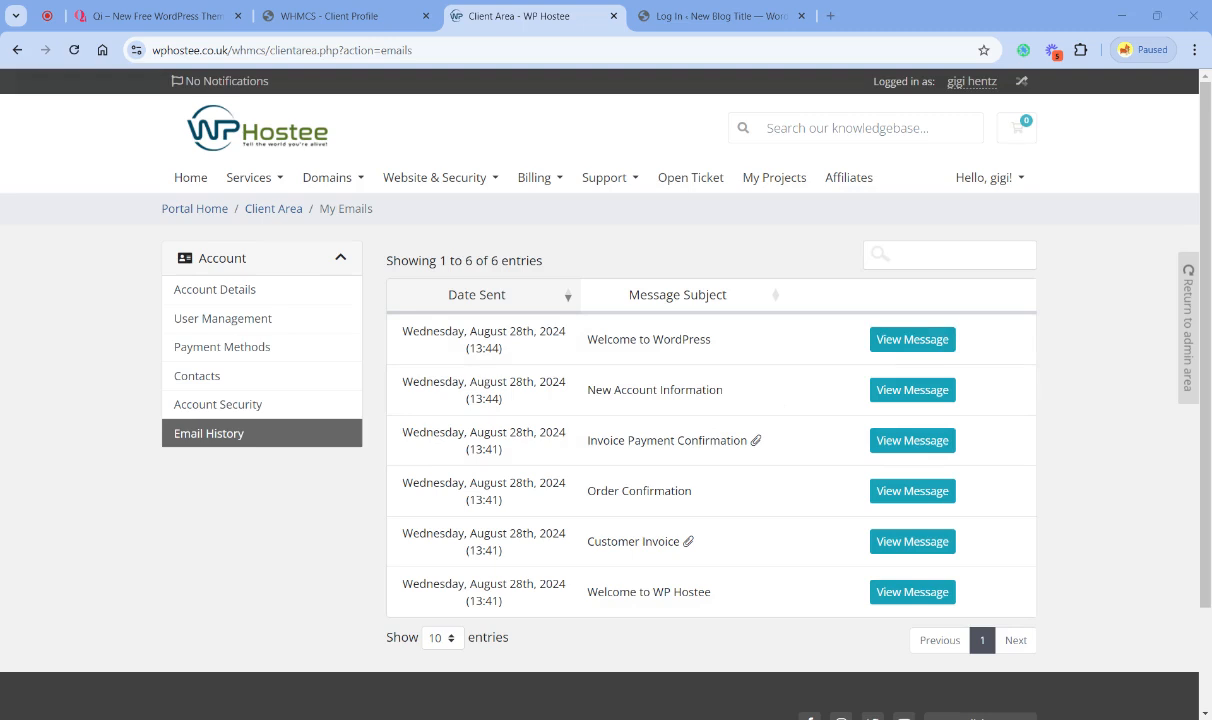
click(717, 583)
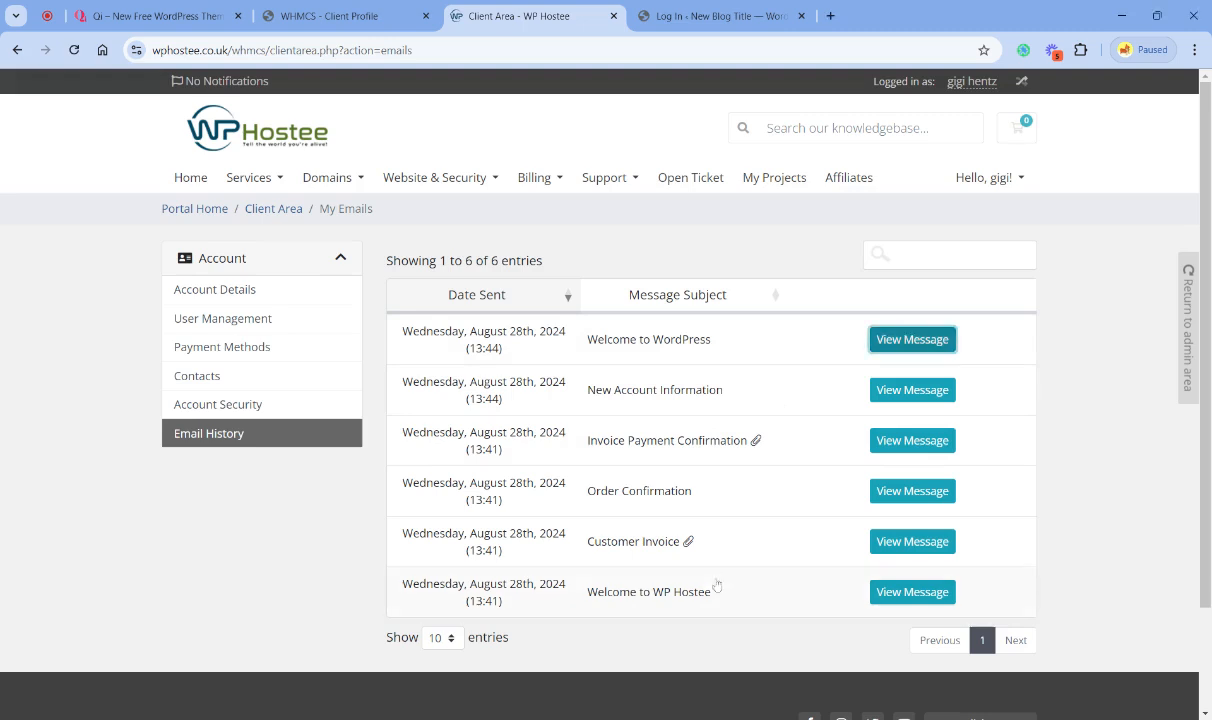
- Replace the Password on the WordPress login form with the admin password from the welcome email and log in
click(707, 14)
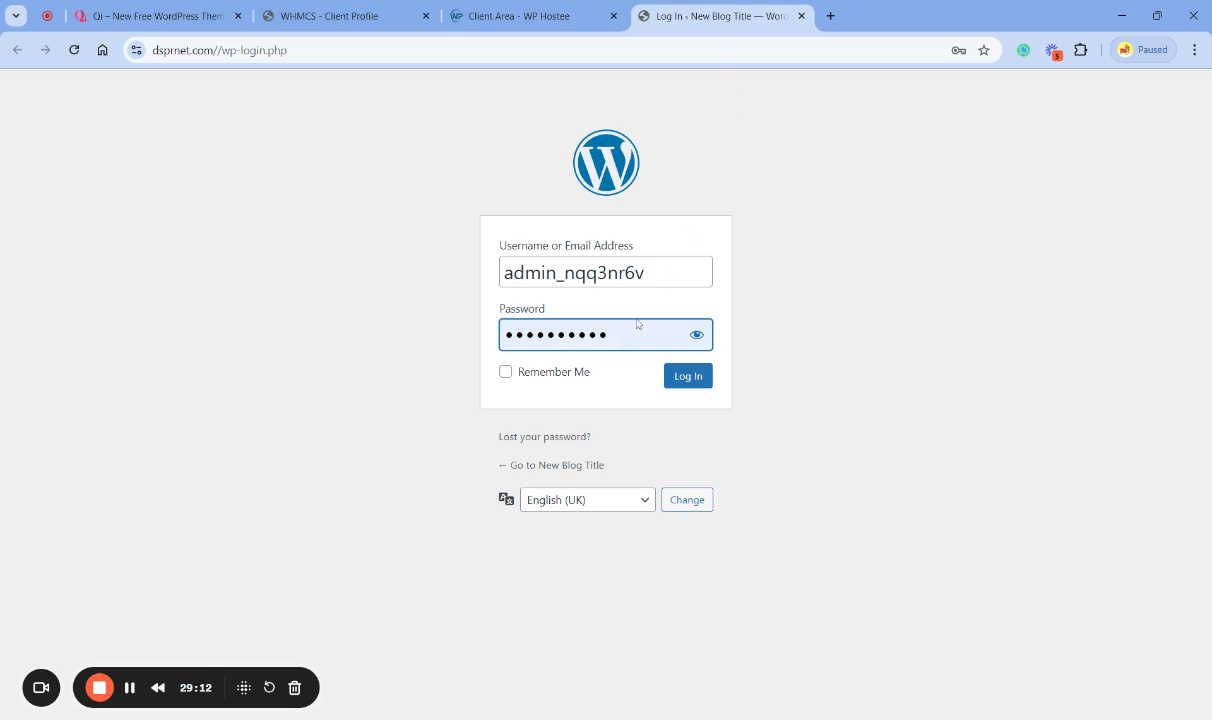
key(ctrl+a)
key(End)
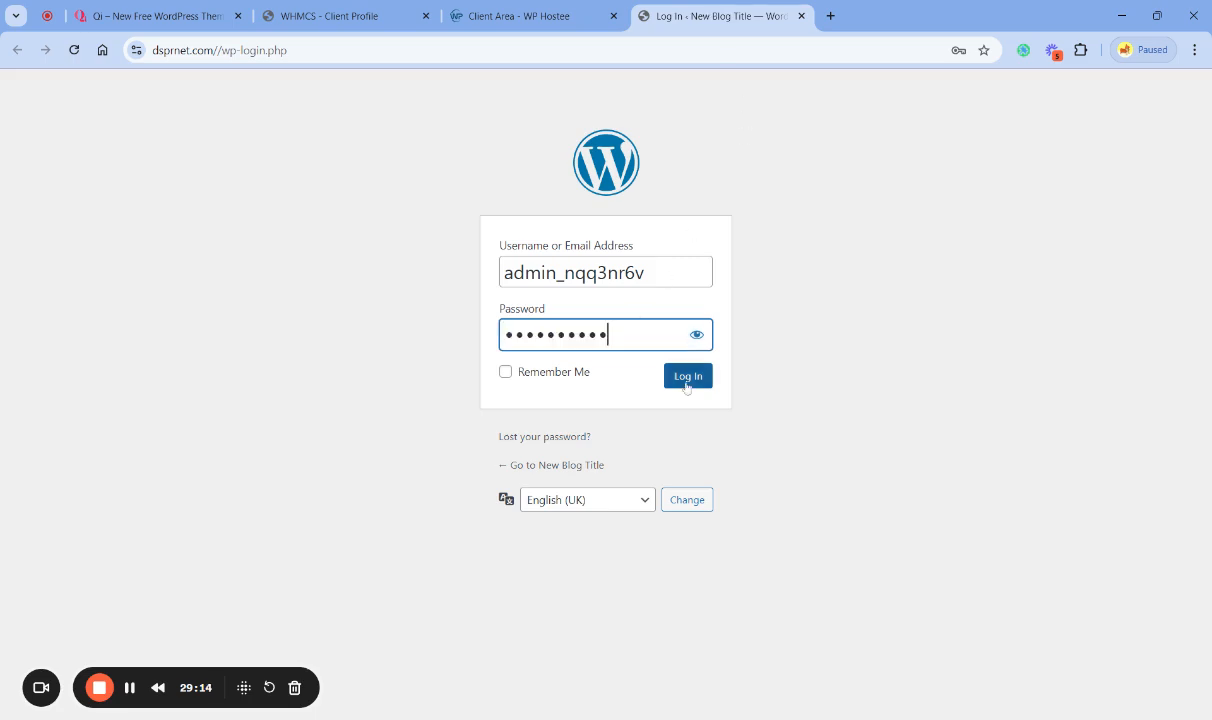
click(565, 377)
click(687, 380)
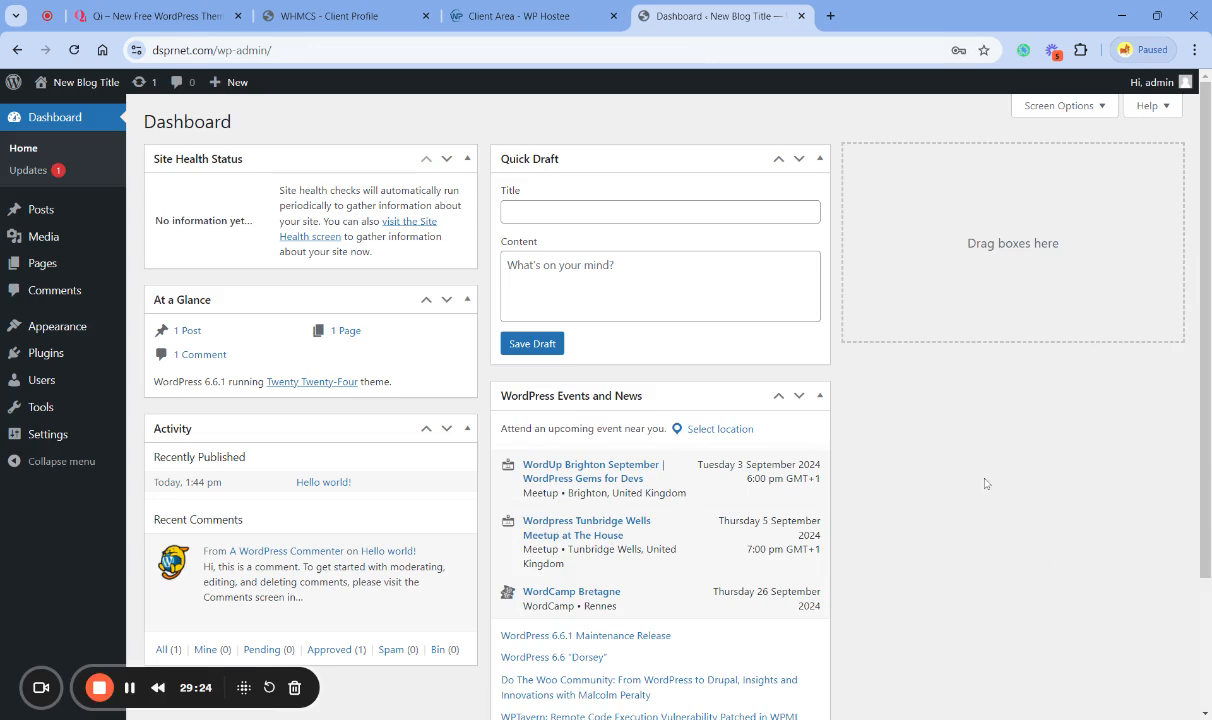
- Hide the Quick Draft, WordPress Events and News, Activity and At a Glance boxes on the dashboard
mouse_move(78, 330)
click(1062, 106)
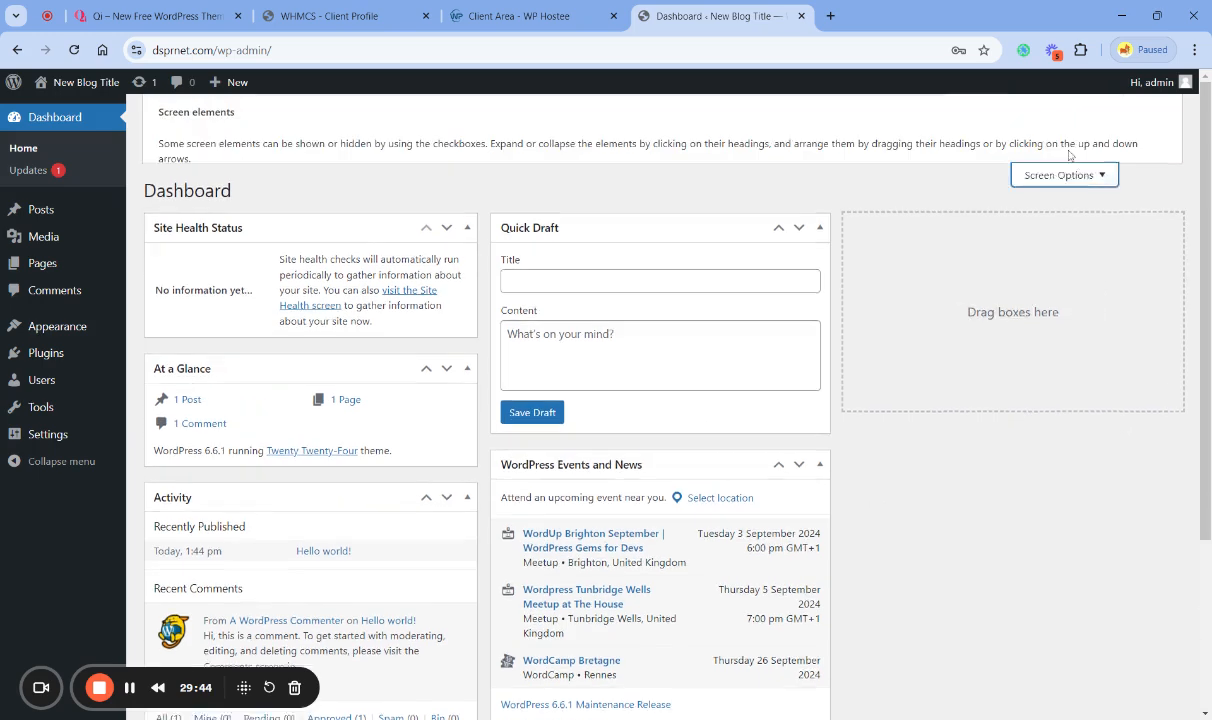
click(414, 191)
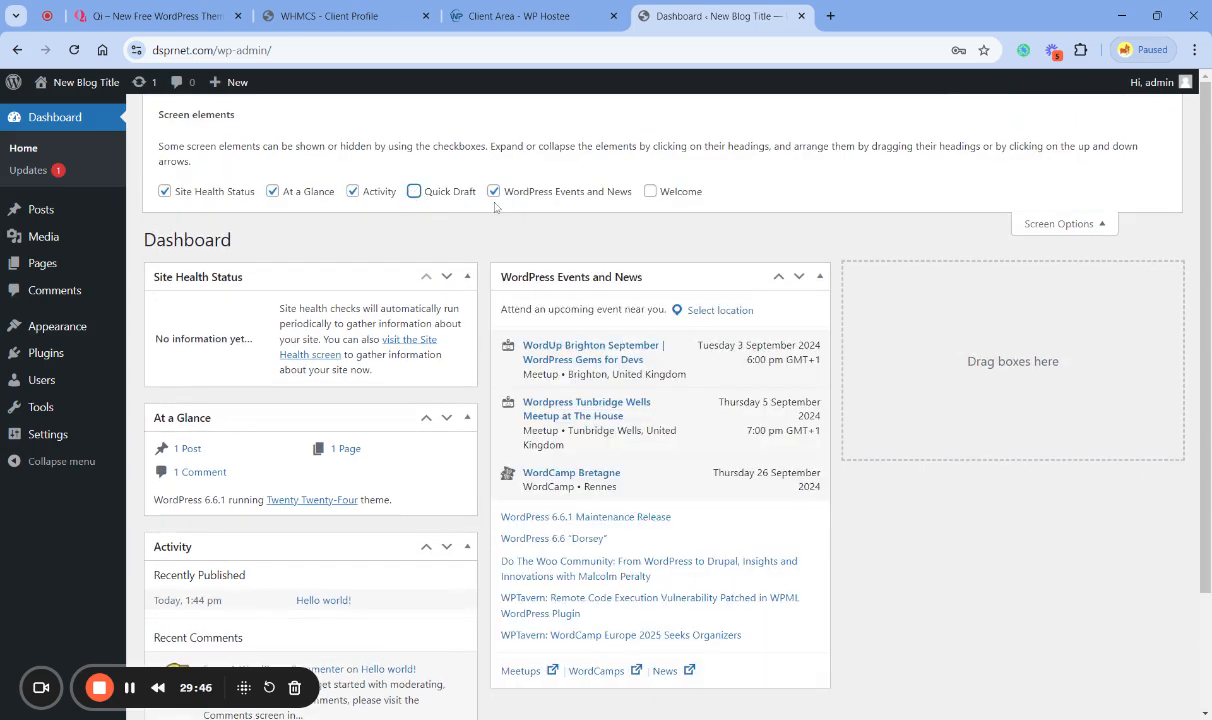
click(493, 191)
click(353, 191)
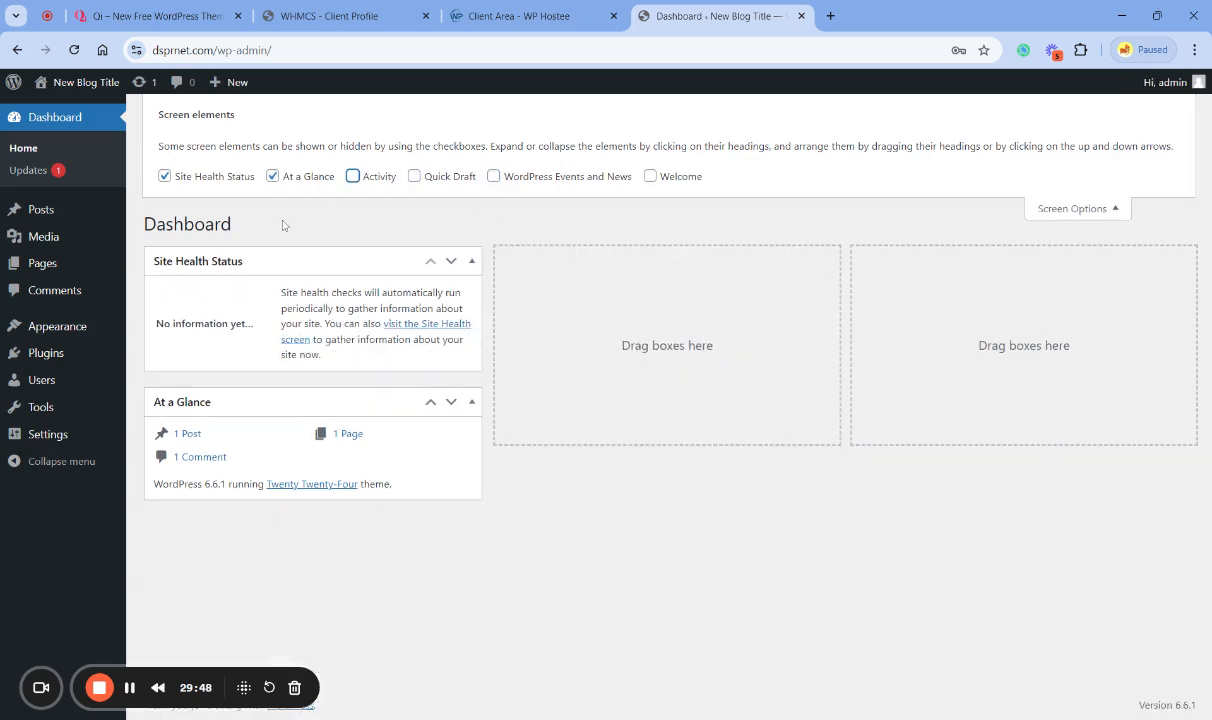
click(272, 191)
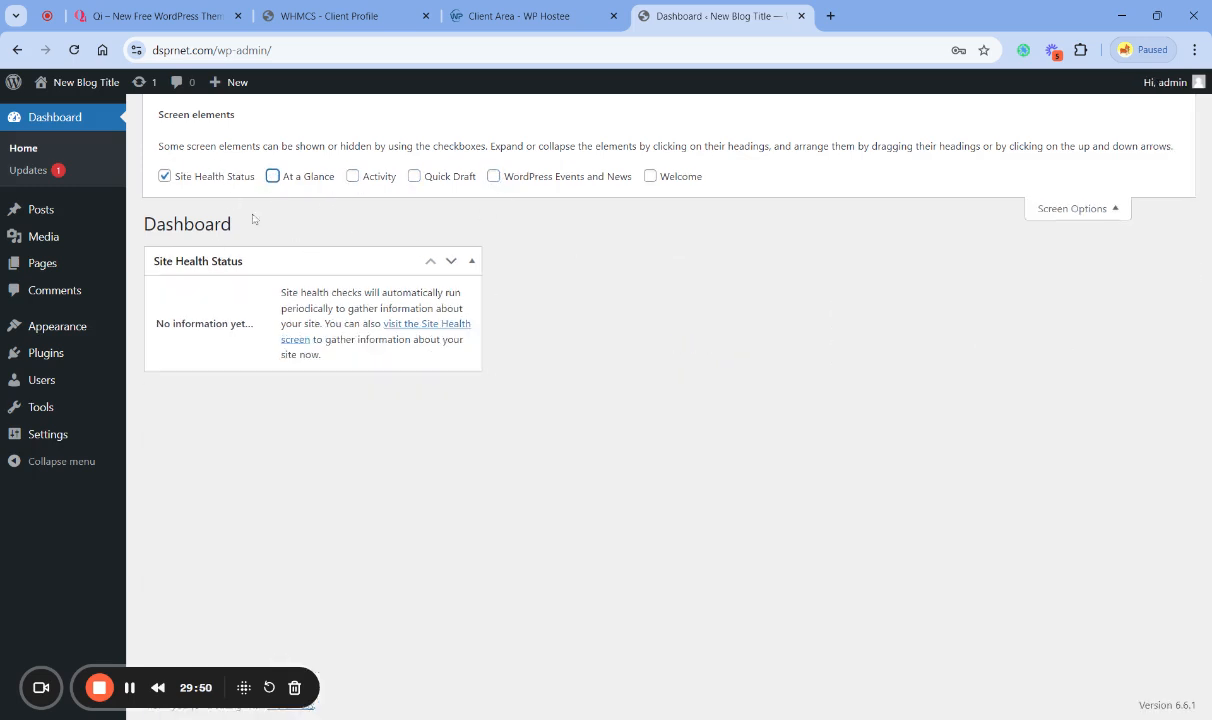
click(1040, 207)
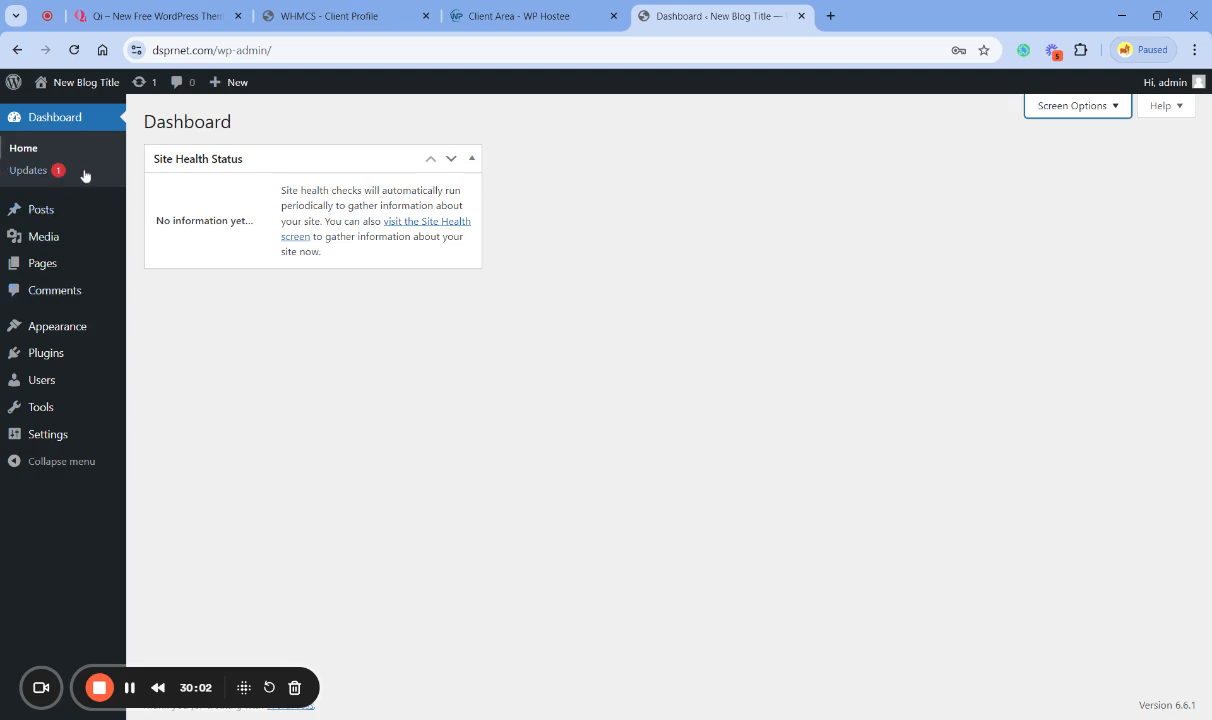
- Install the available translation updates from the WordPress Updates page
click(35, 172)
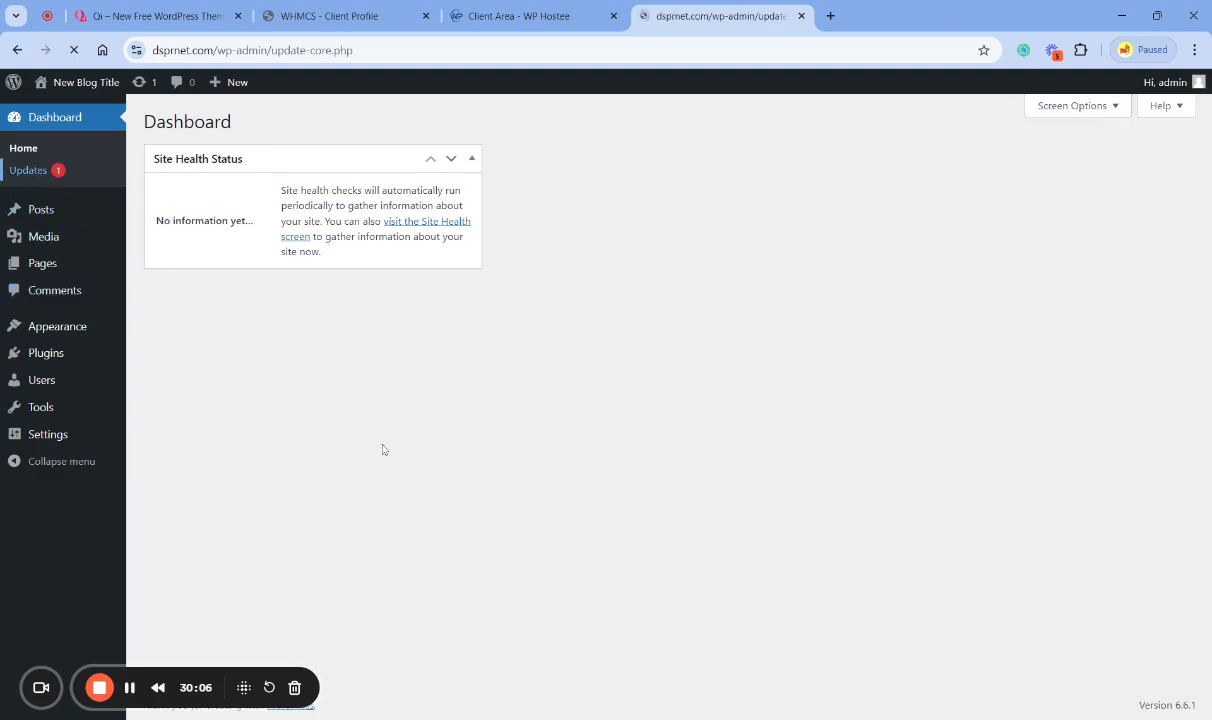
scroll(441, 477, down, 1)
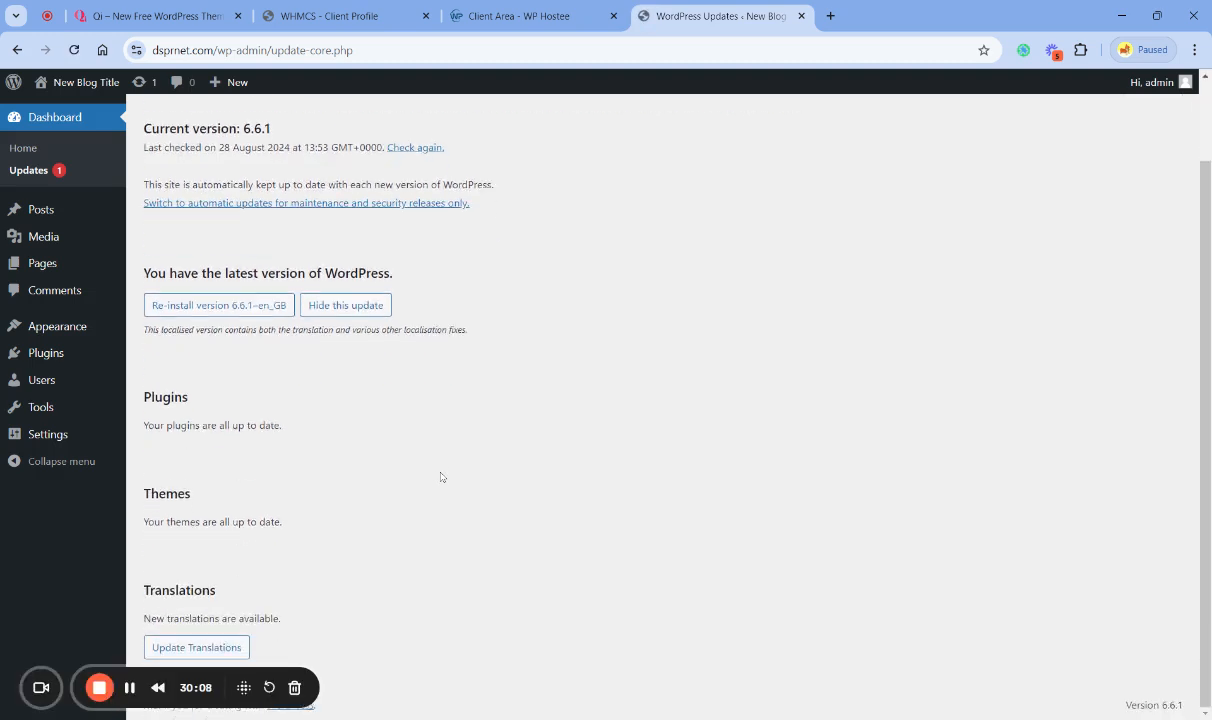
click(222, 649)
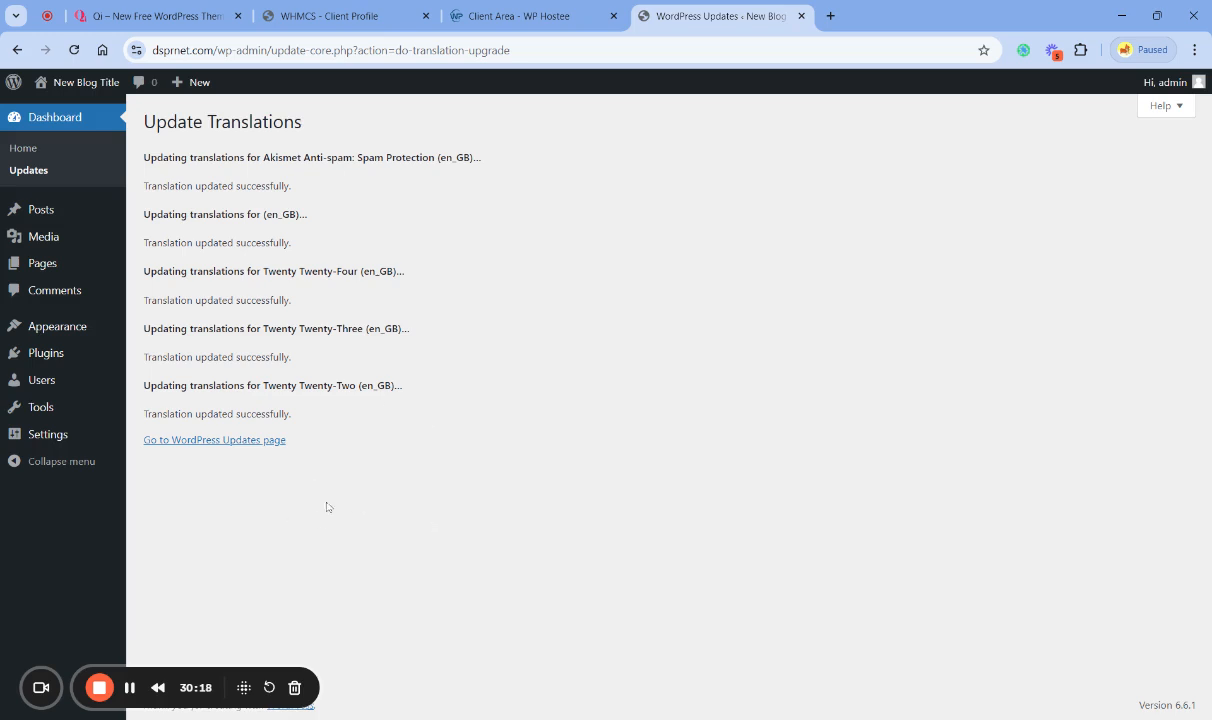
- Move the Hello world! post to the Bin and open the list of binned posts
click(44, 212)
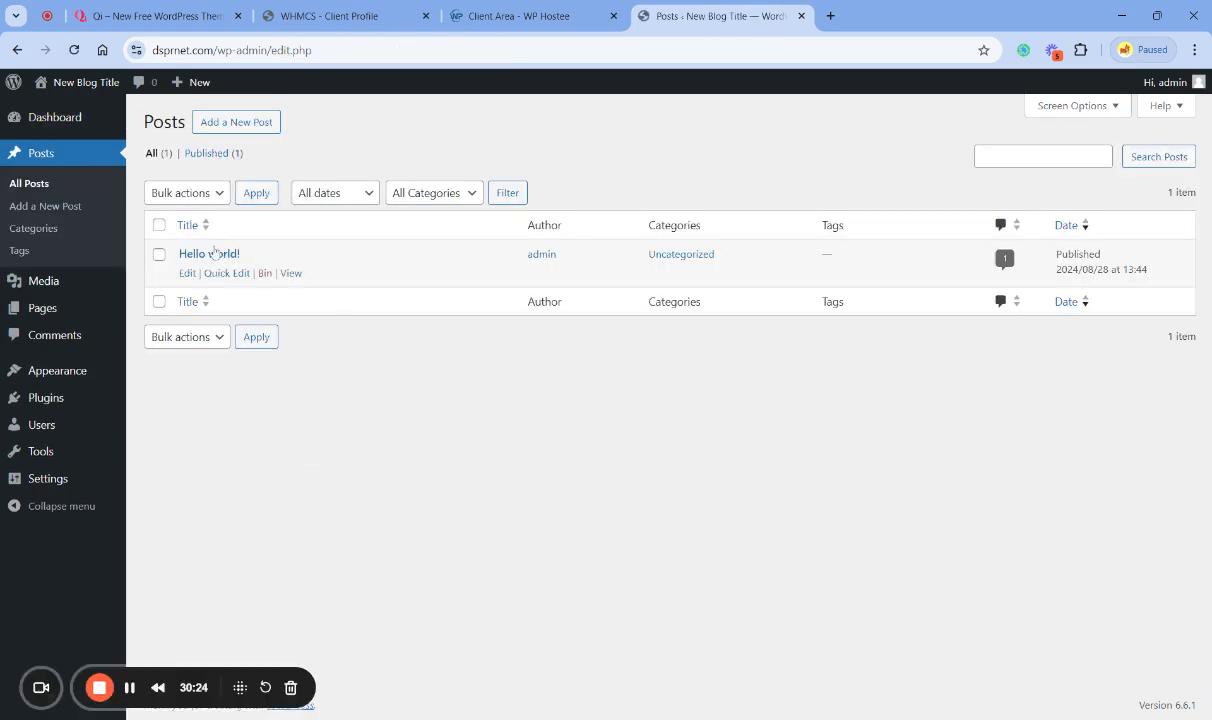
click(264, 273)
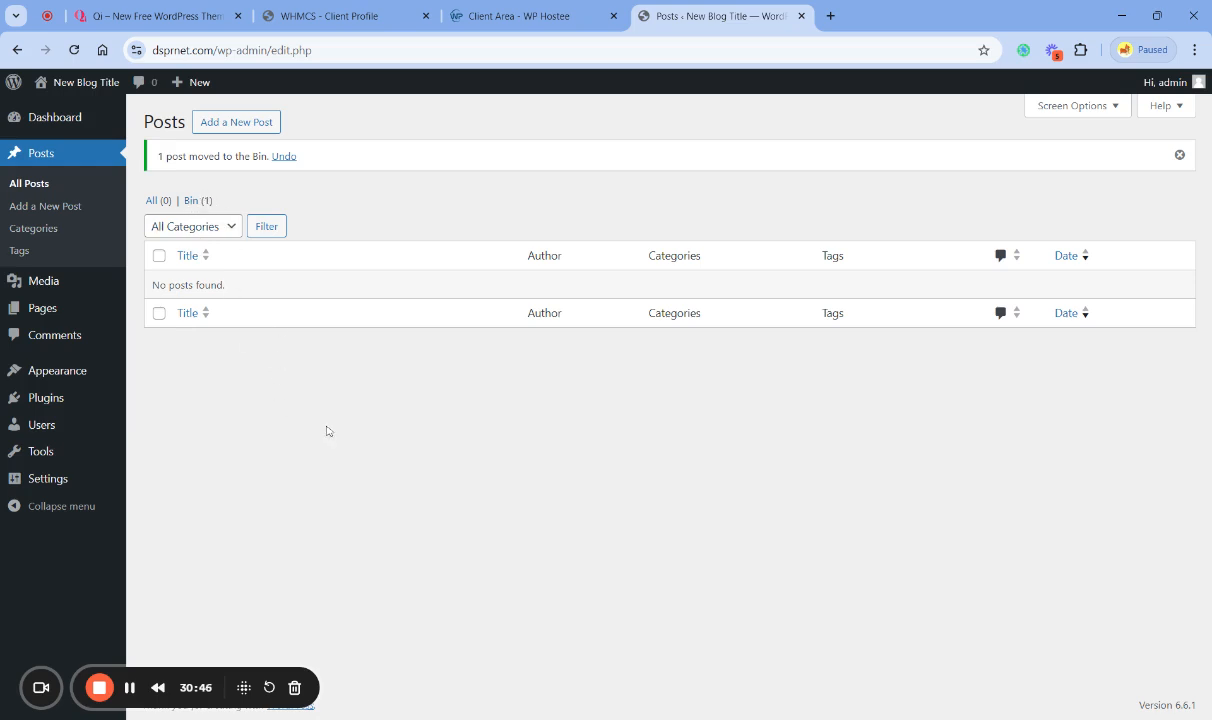
click(195, 200)
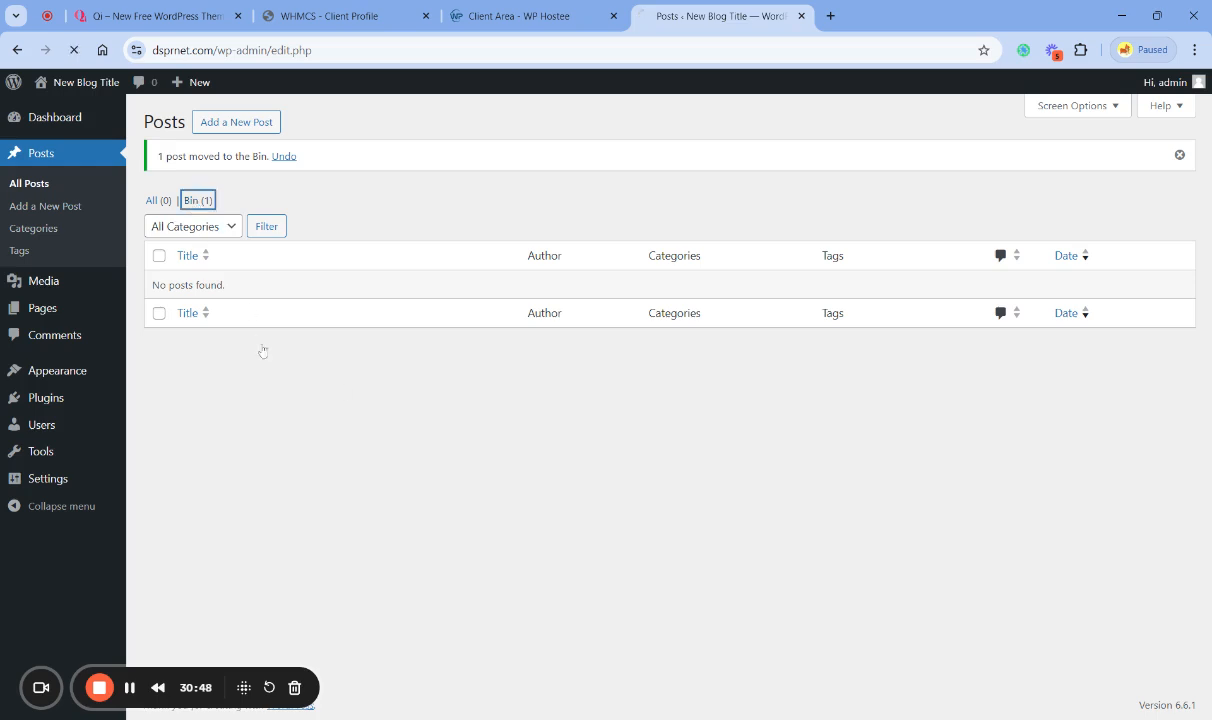
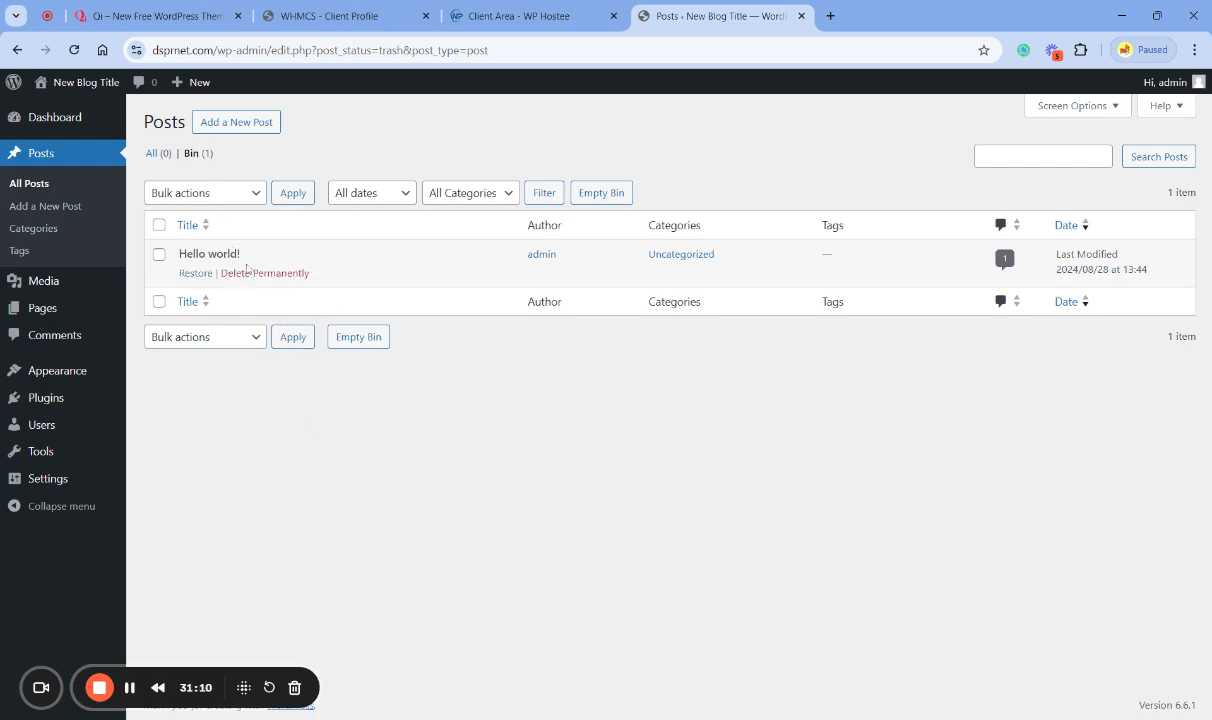
- Permanently delete the Hello world! post by emptying the posts Bin
click(605, 195)
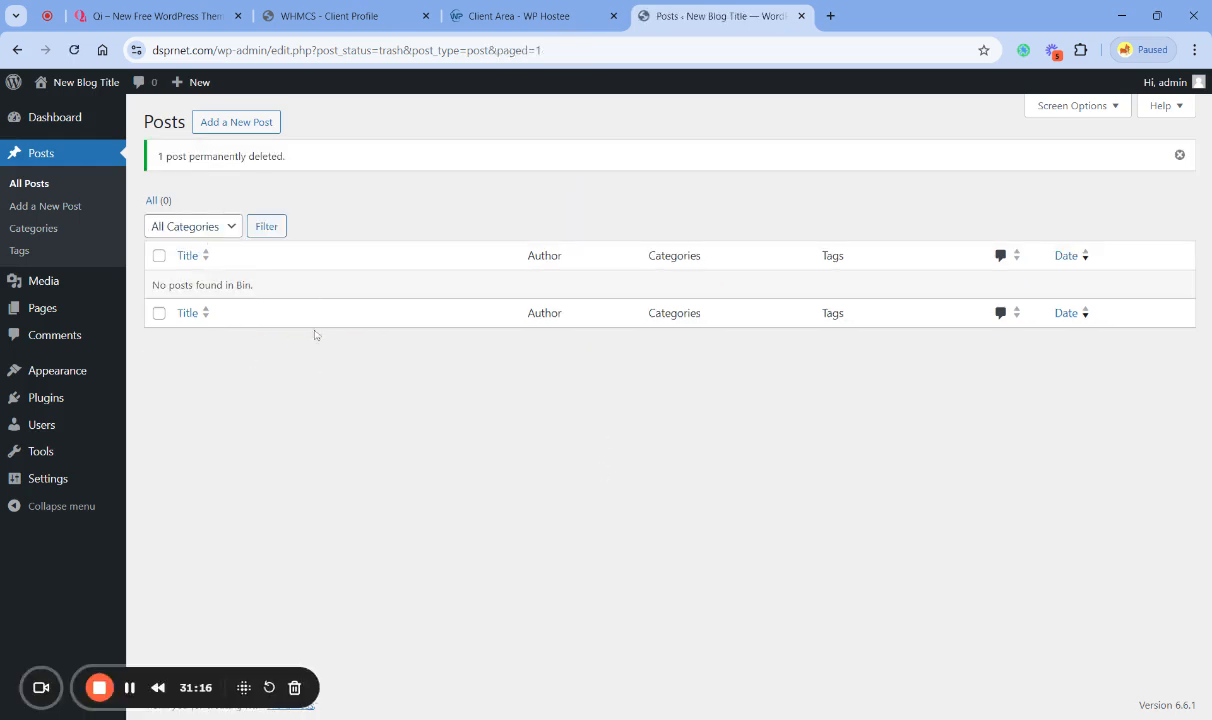
- Rename the Uncategorized post category to News, set its slug to news, and update the category
click(53, 230)
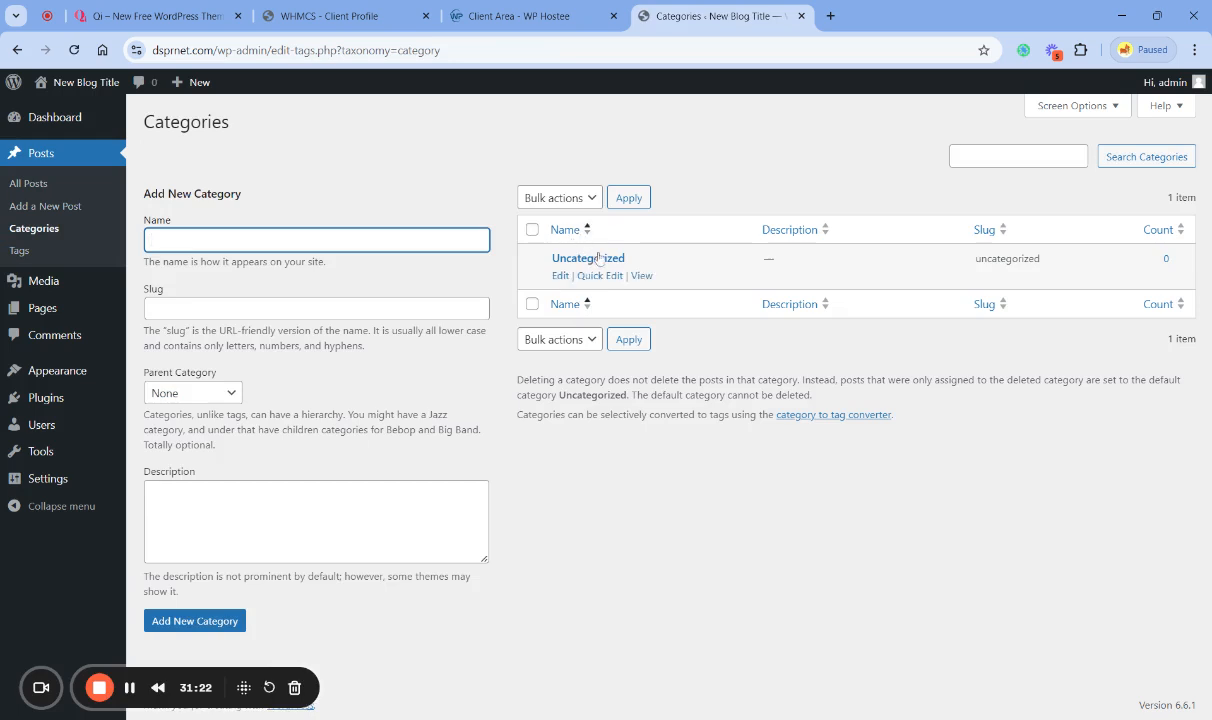
click(560, 275)
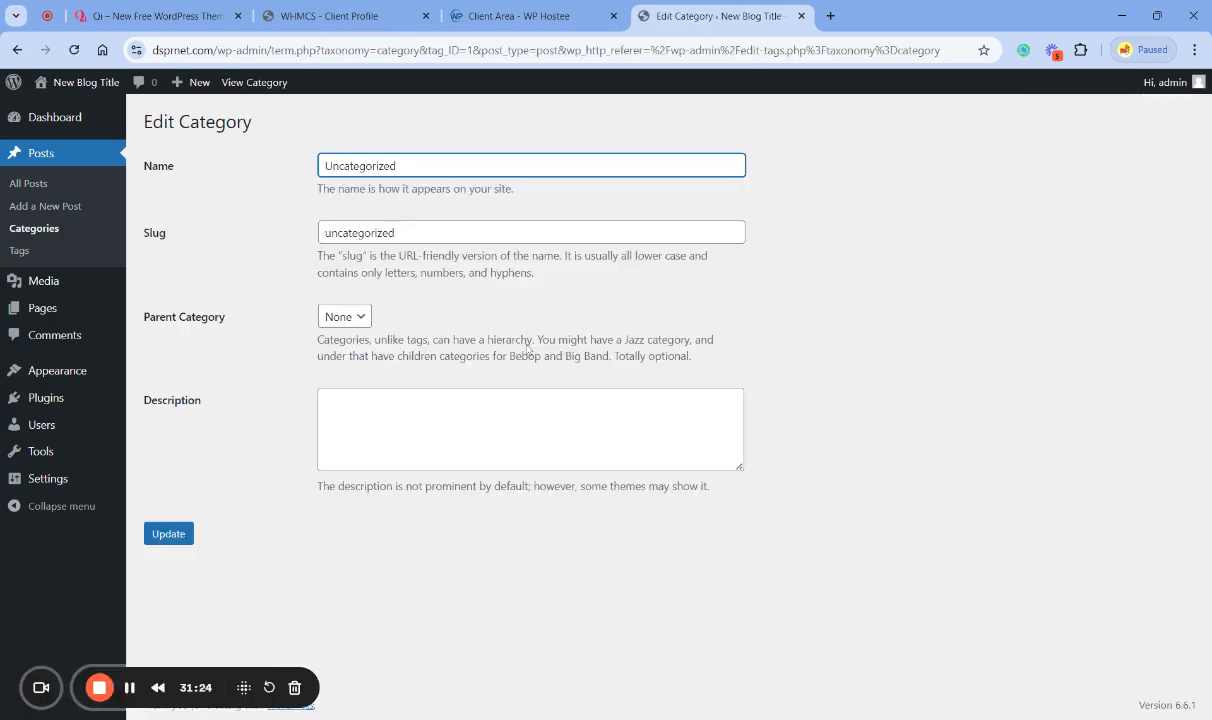
double_click(360, 166)
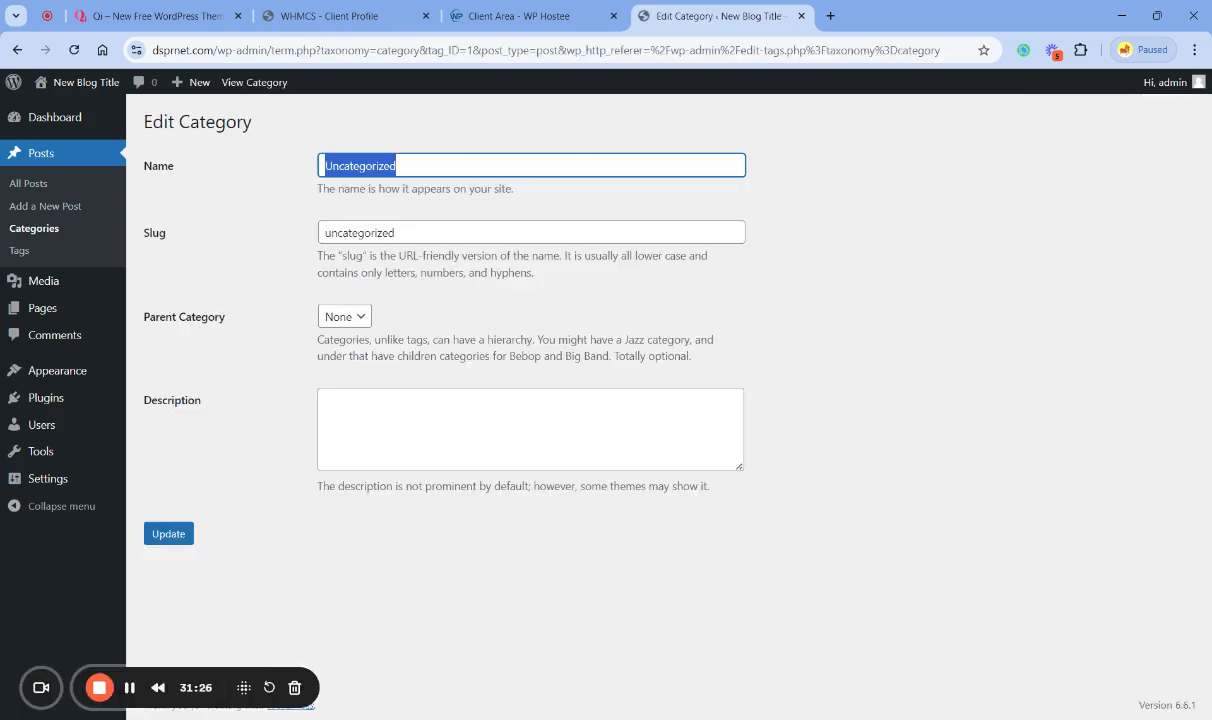
text(News)
key(Tab)
text(ne)
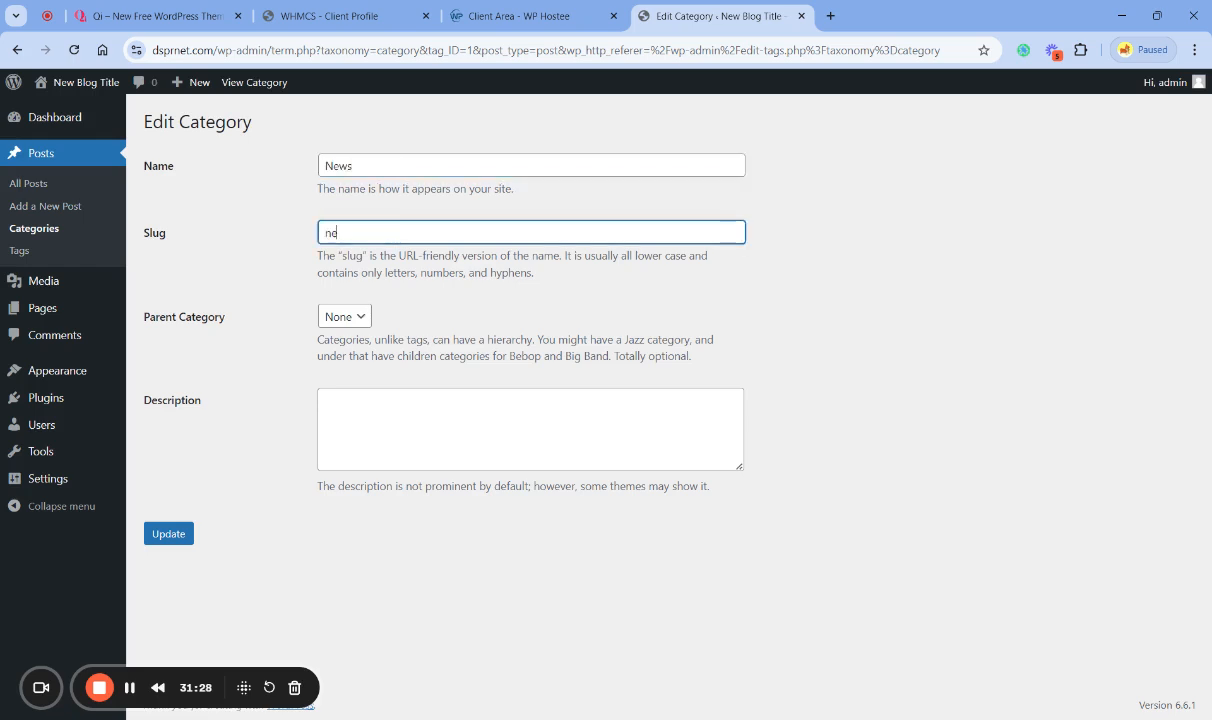
click(162, 533)
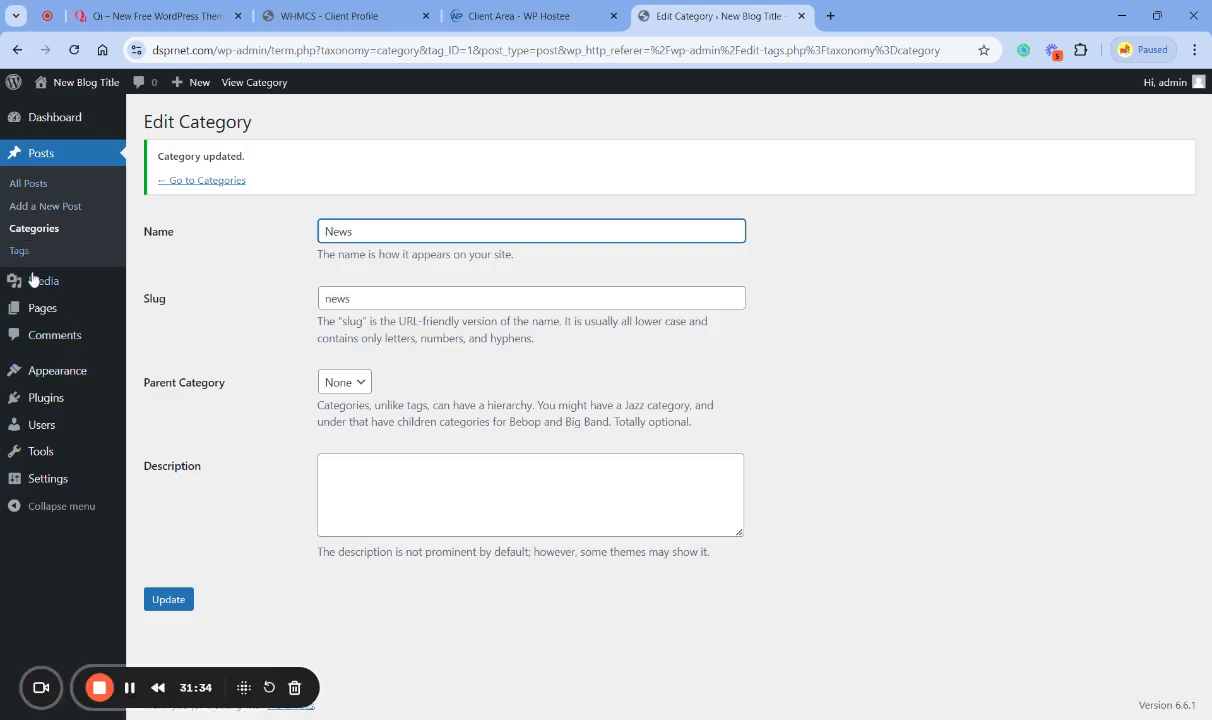
- Move the Privacy Policy and Sample Page pages to the Bin in bulk and permanently delete them
click(43, 310)
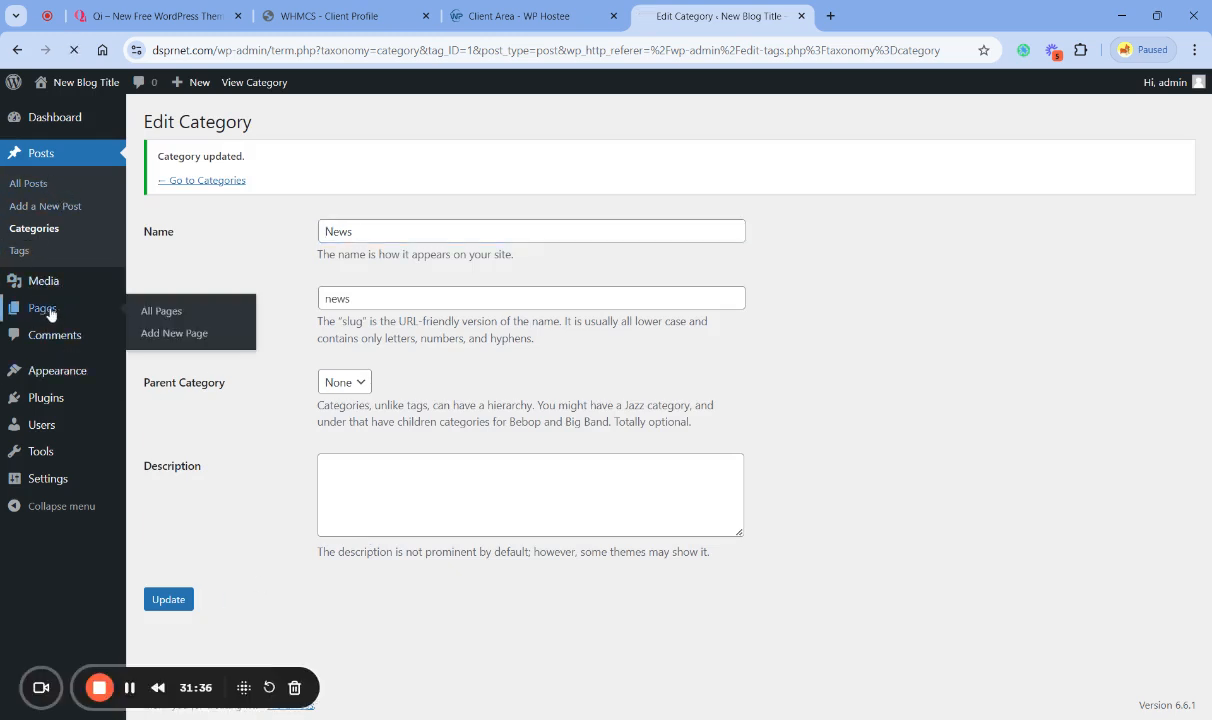
click(159, 225)
click(206, 388)
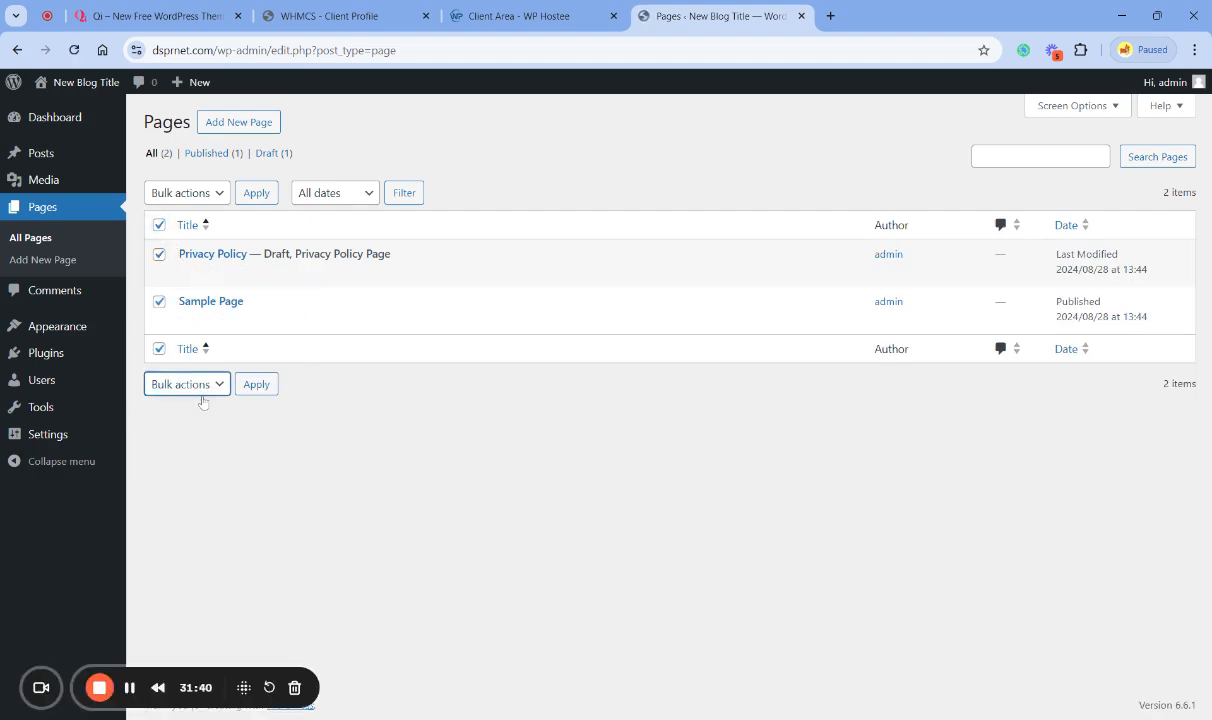
click(222, 425)
click(256, 384)
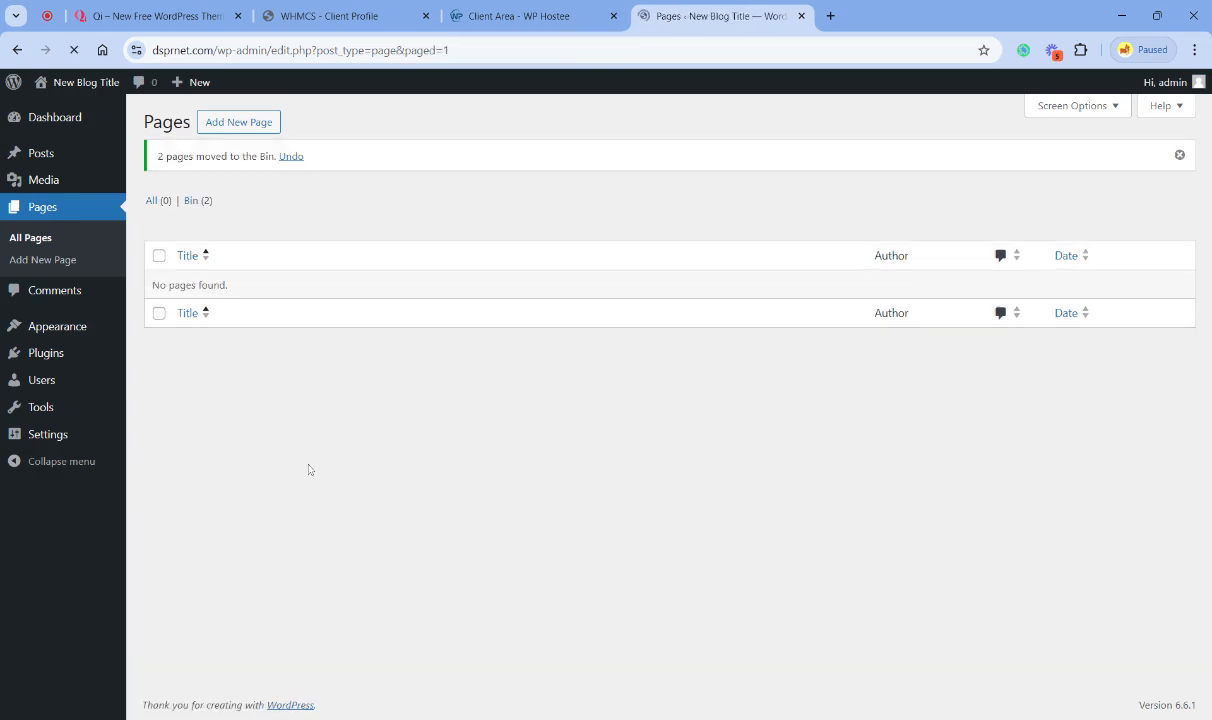
click(196, 201)
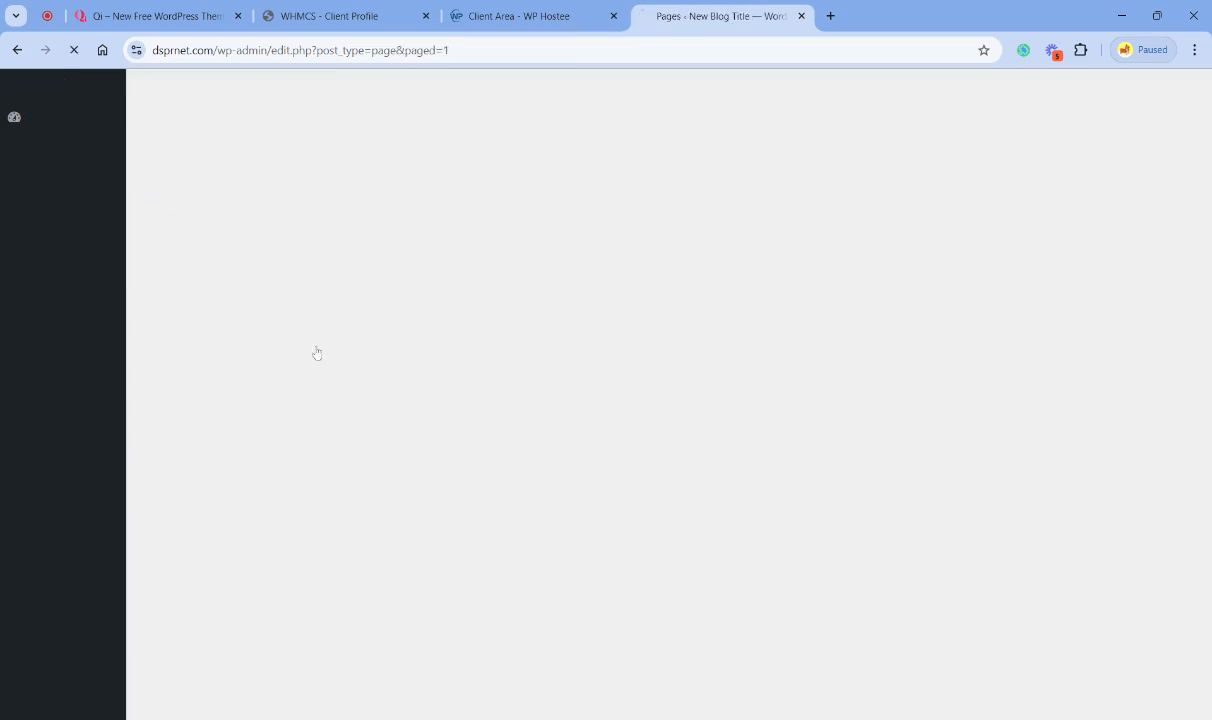
click(497, 192)
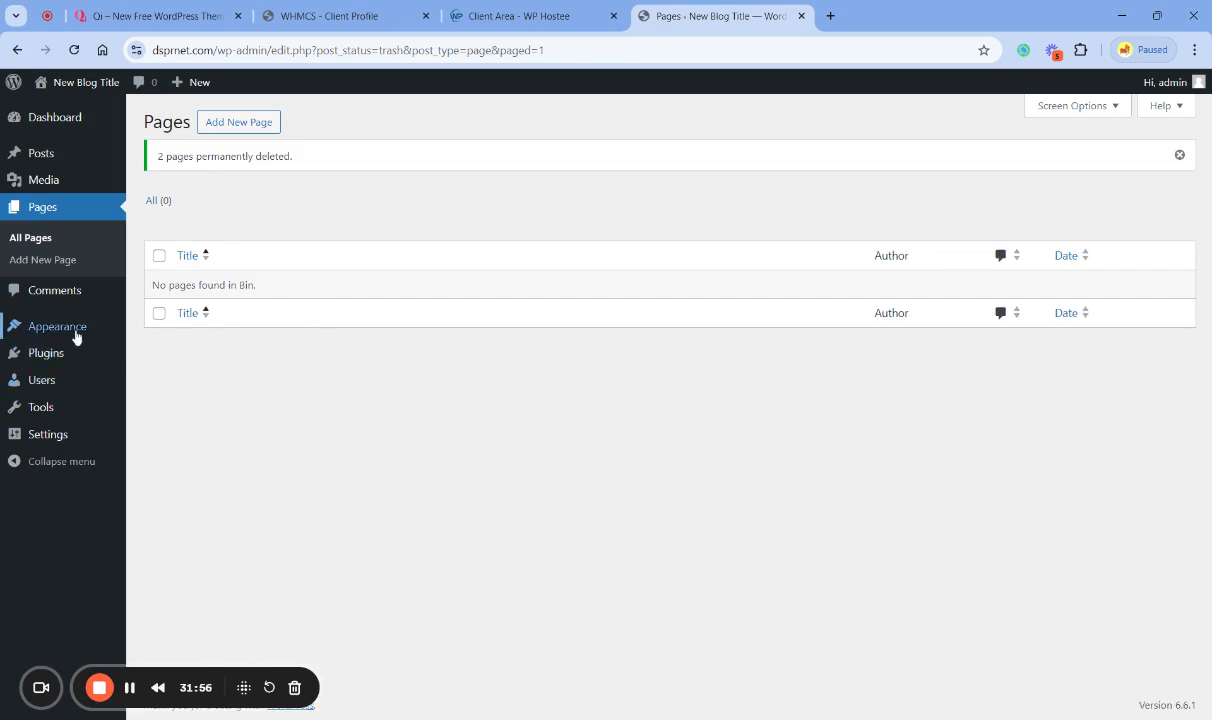
- Check the Comments page for any leftover default comments
mouse_move(76, 337)
click(60, 290)
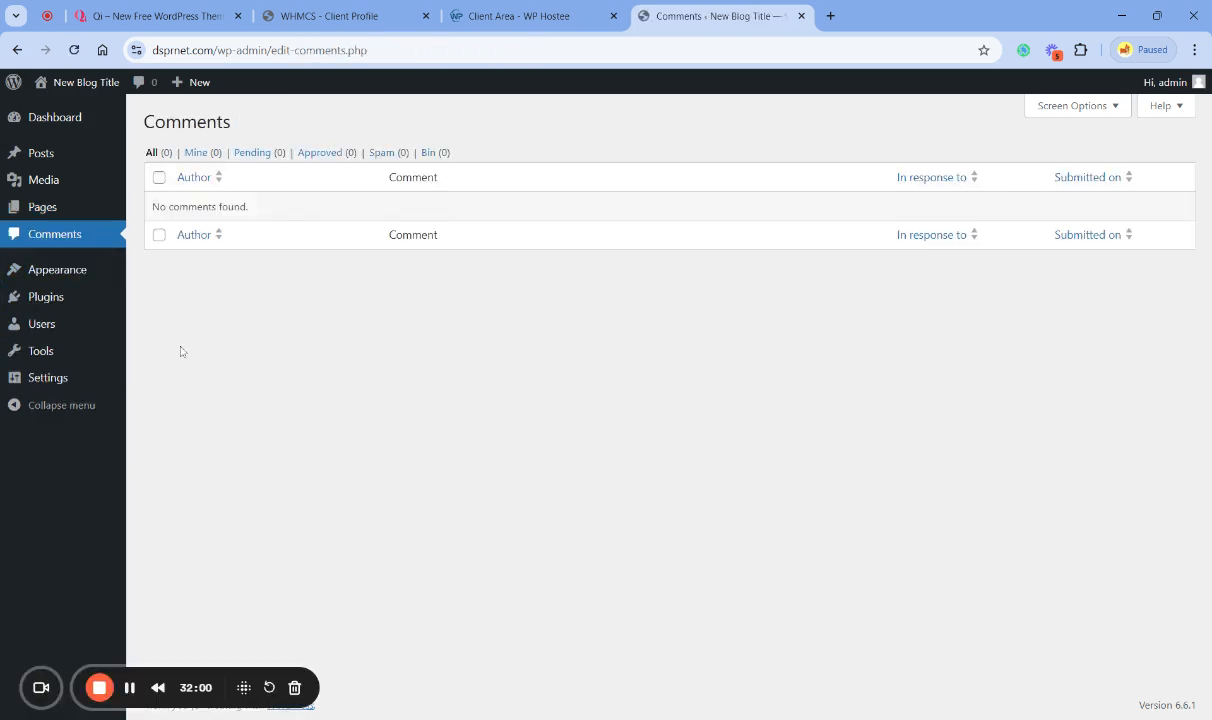
mouse_move(43, 325)
click(57, 381)
- Delete the installed plugins Akismet Anti-spam: Spam Protection and Hello Dolly
click(58, 301)
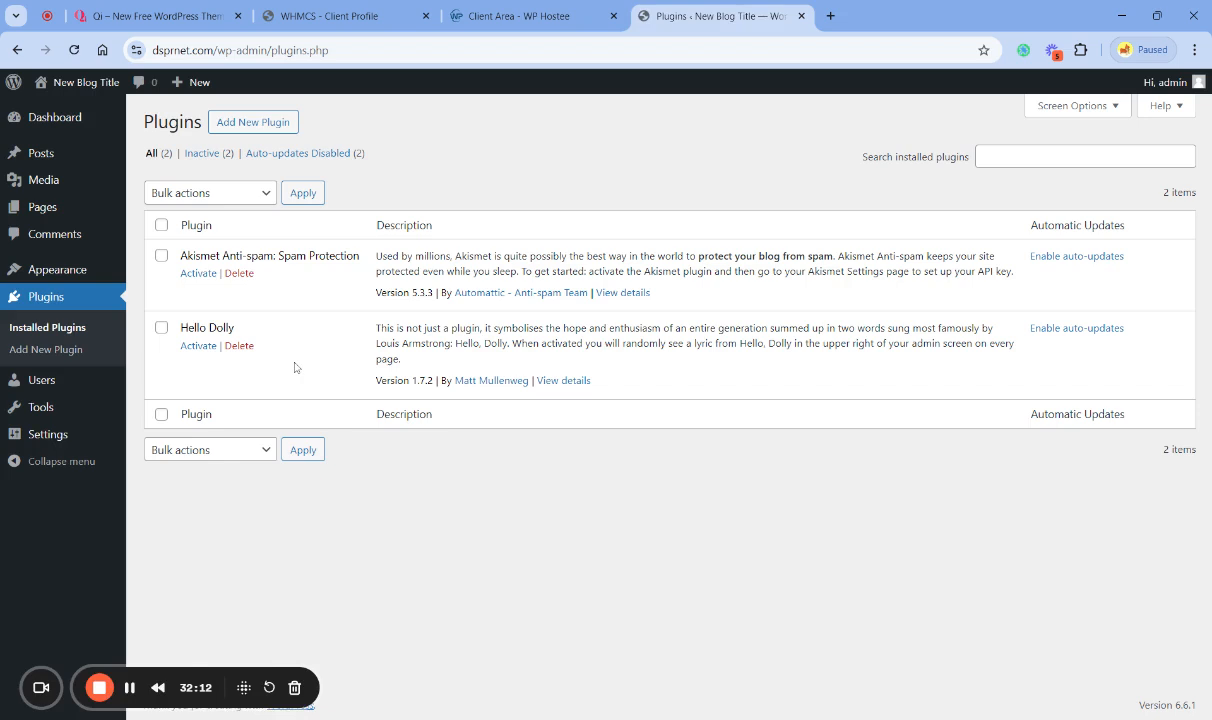
click(239, 273)
click(669, 177)
click(239, 304)
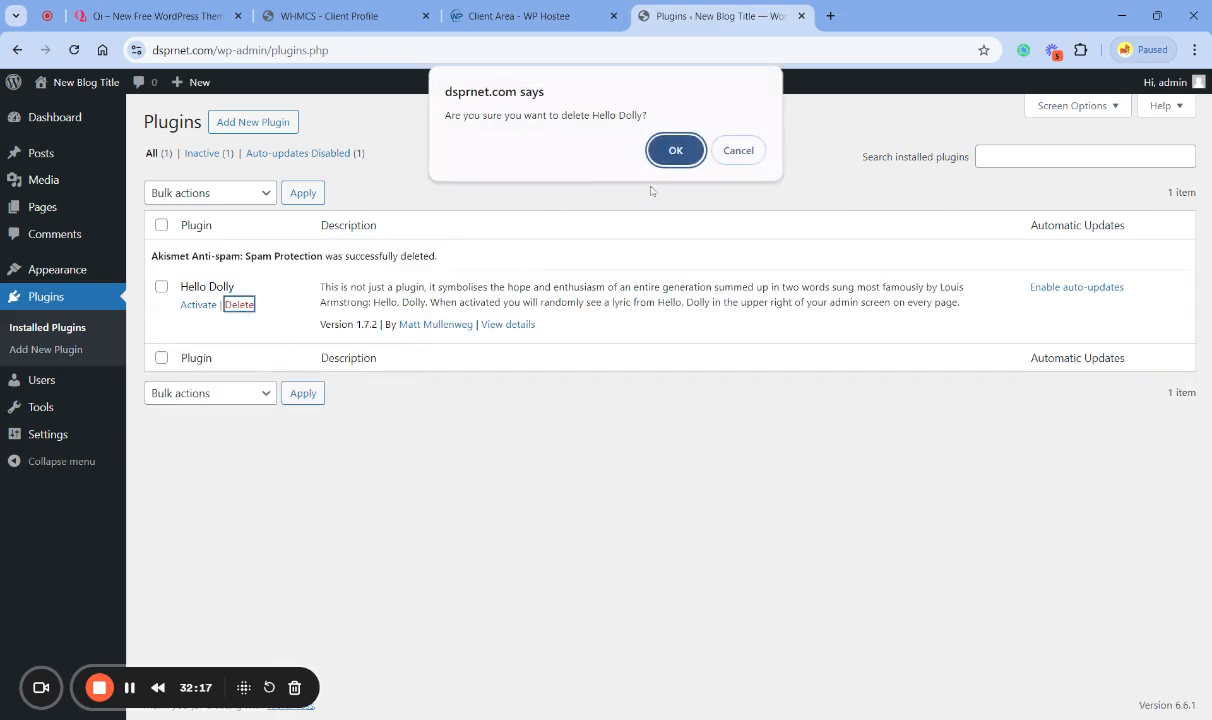
click(665, 145)
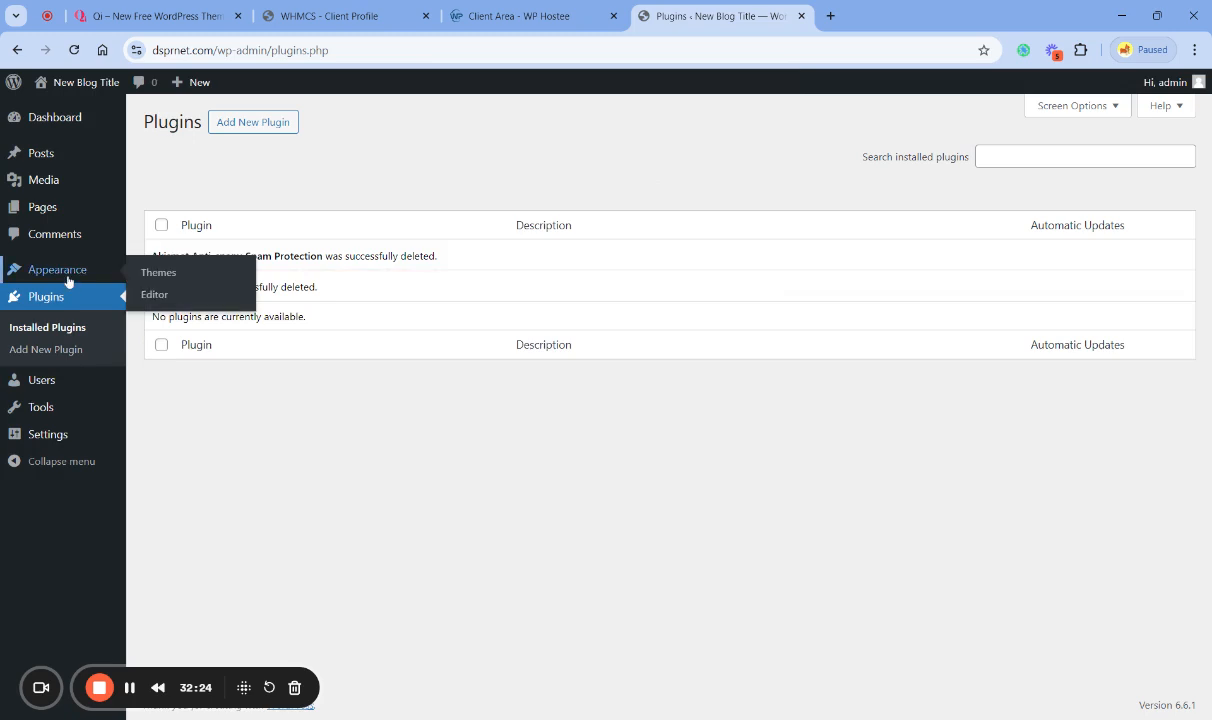
- Set the Site Title to Const DSPR in the General Settings
mouse_move(58, 387)
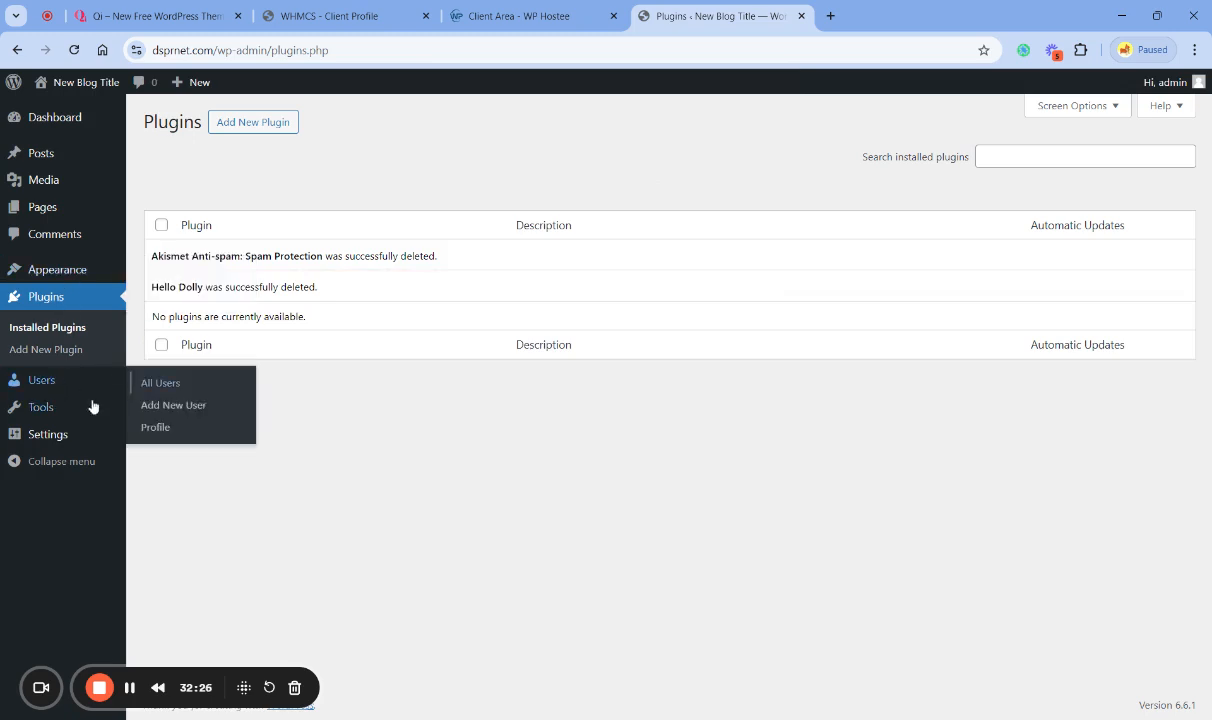
click(58, 437)
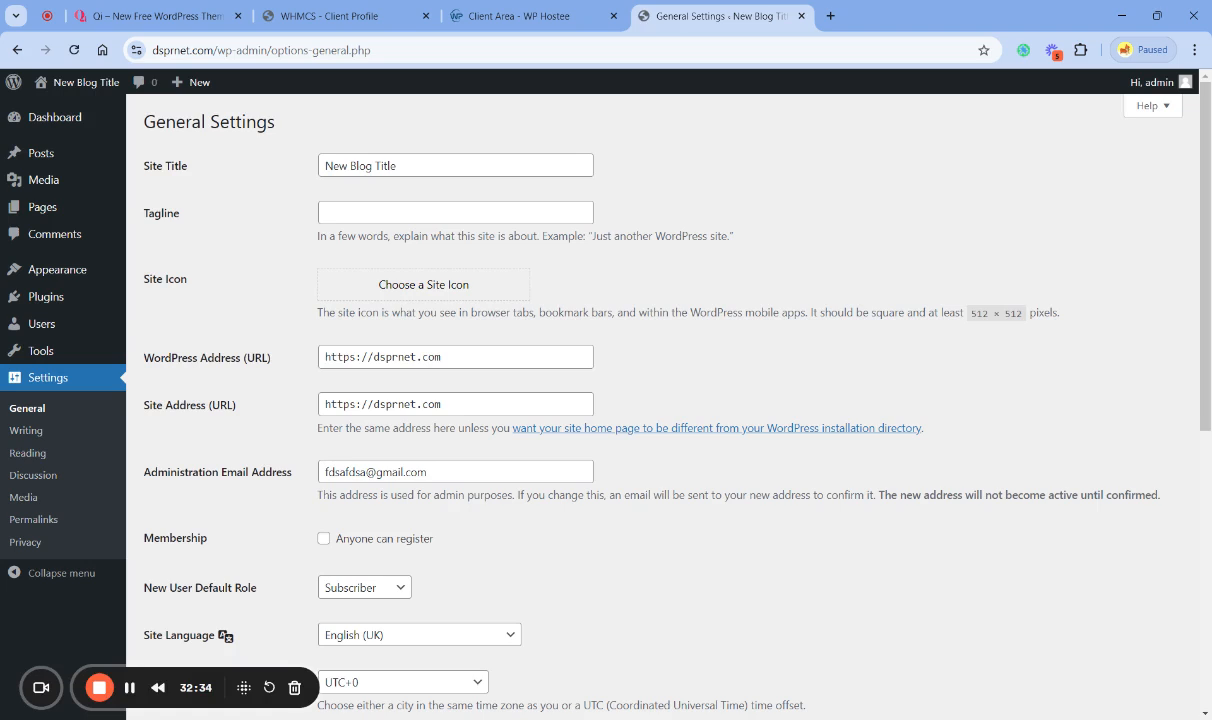
drag(397, 166, 322, 166)
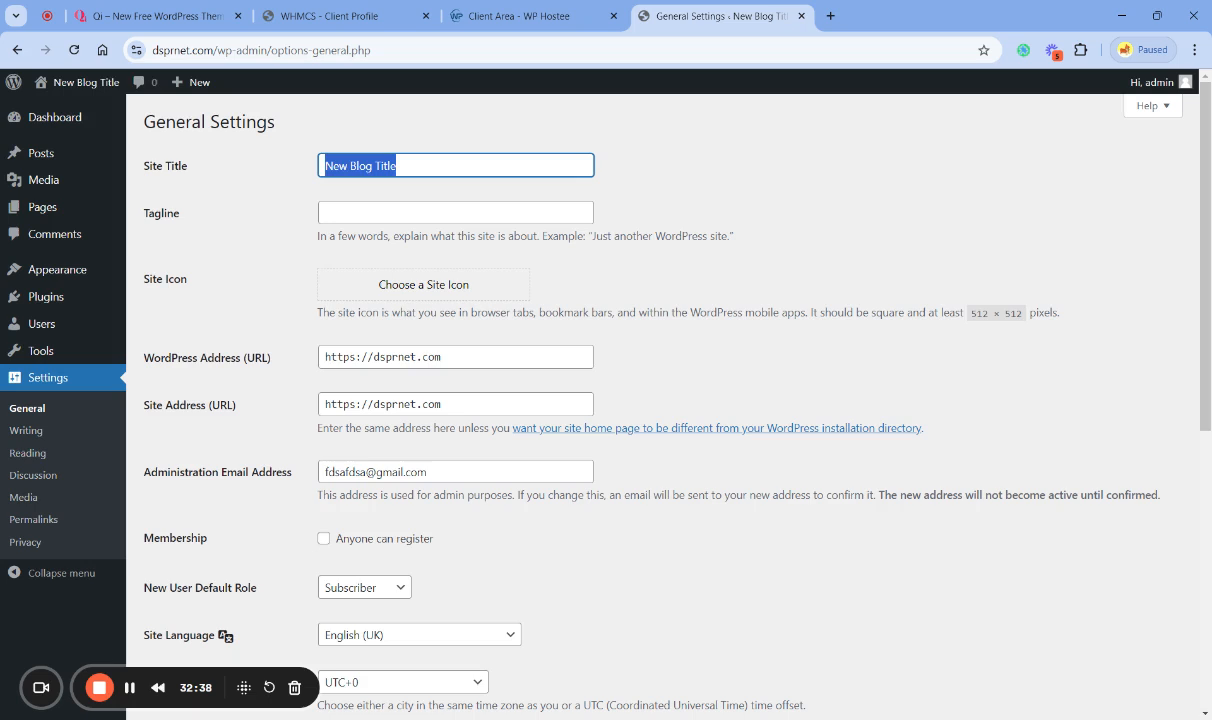
text(My)
key(BackSpace)
key(BackSpace)
text(Const)
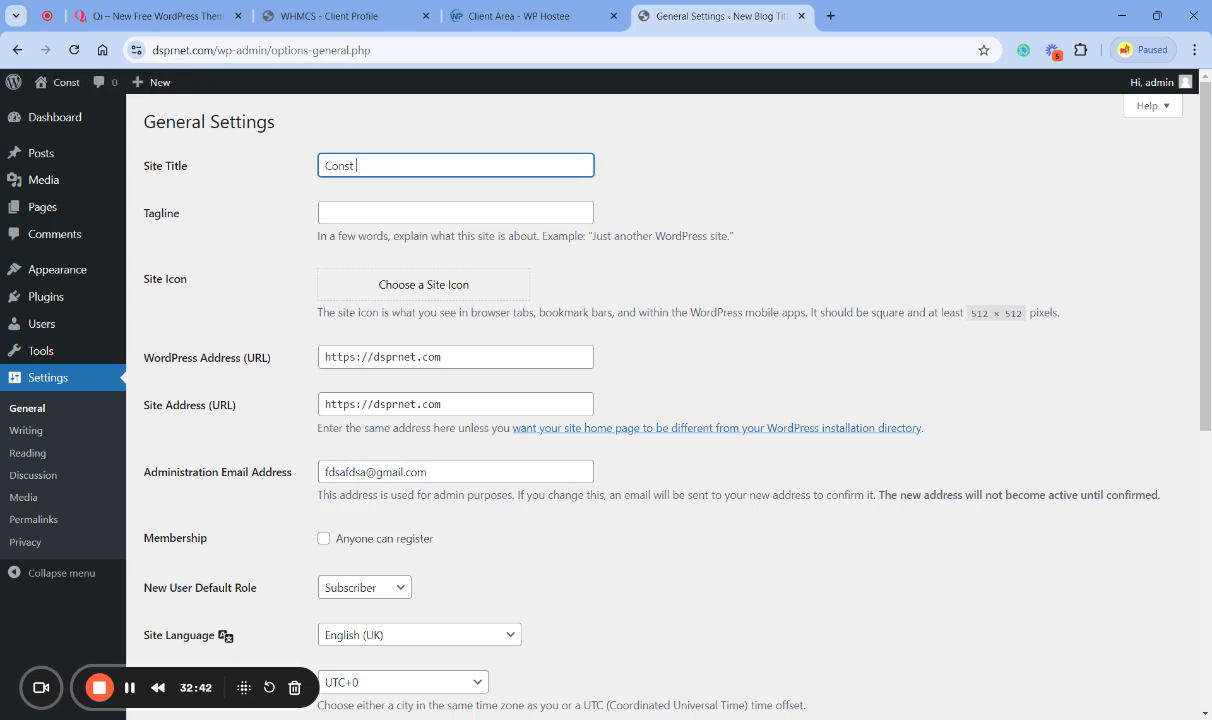
text( DSPR)
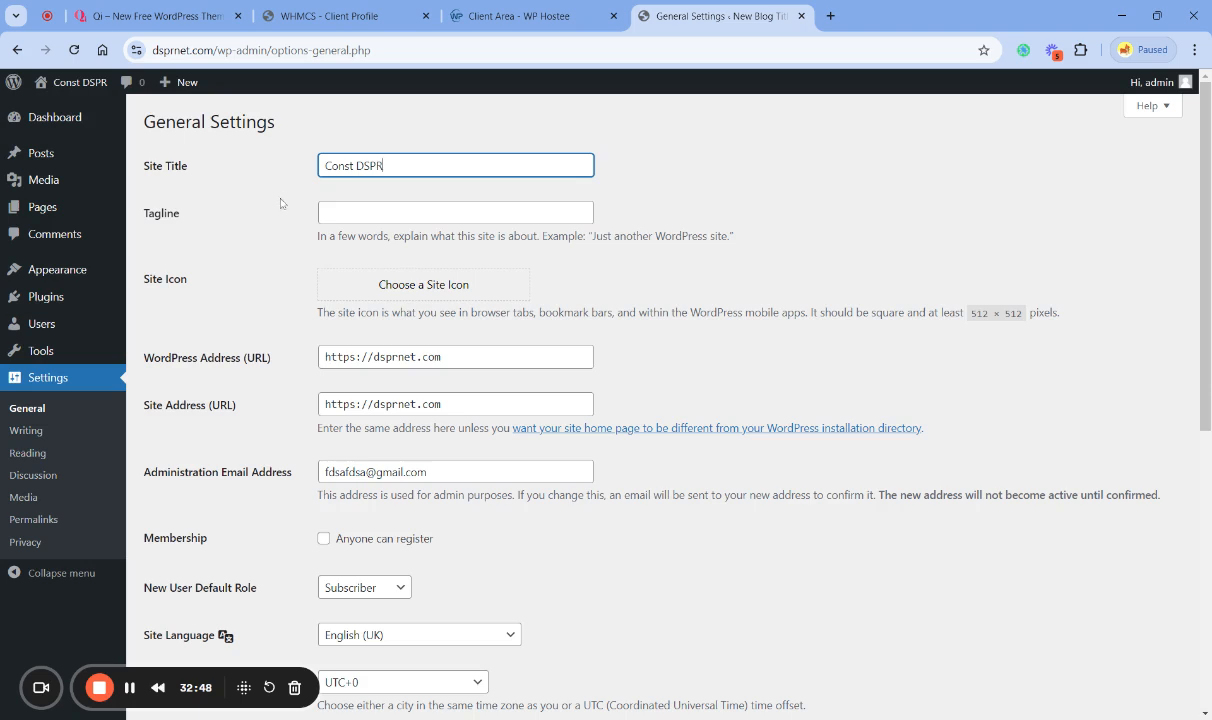
- Set the Tagline to Construction website and save the General Settings after reviewing the remaining options
click(326, 212)
text(Cons)
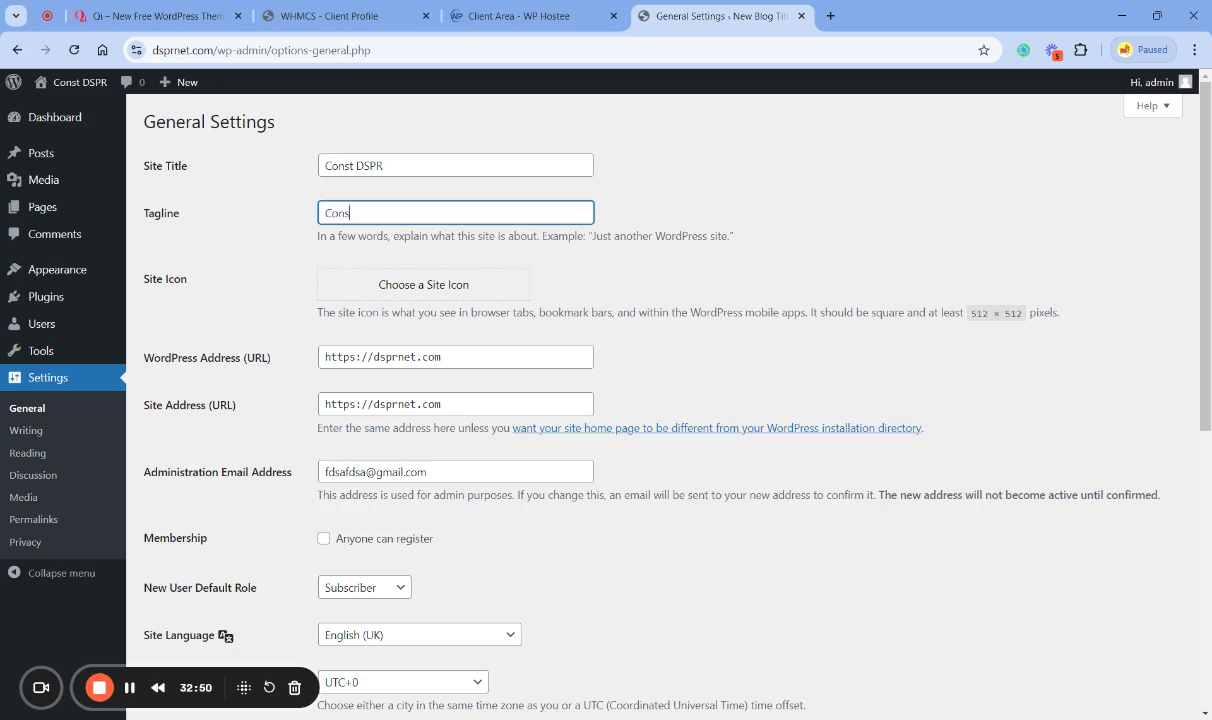
text(truction website)
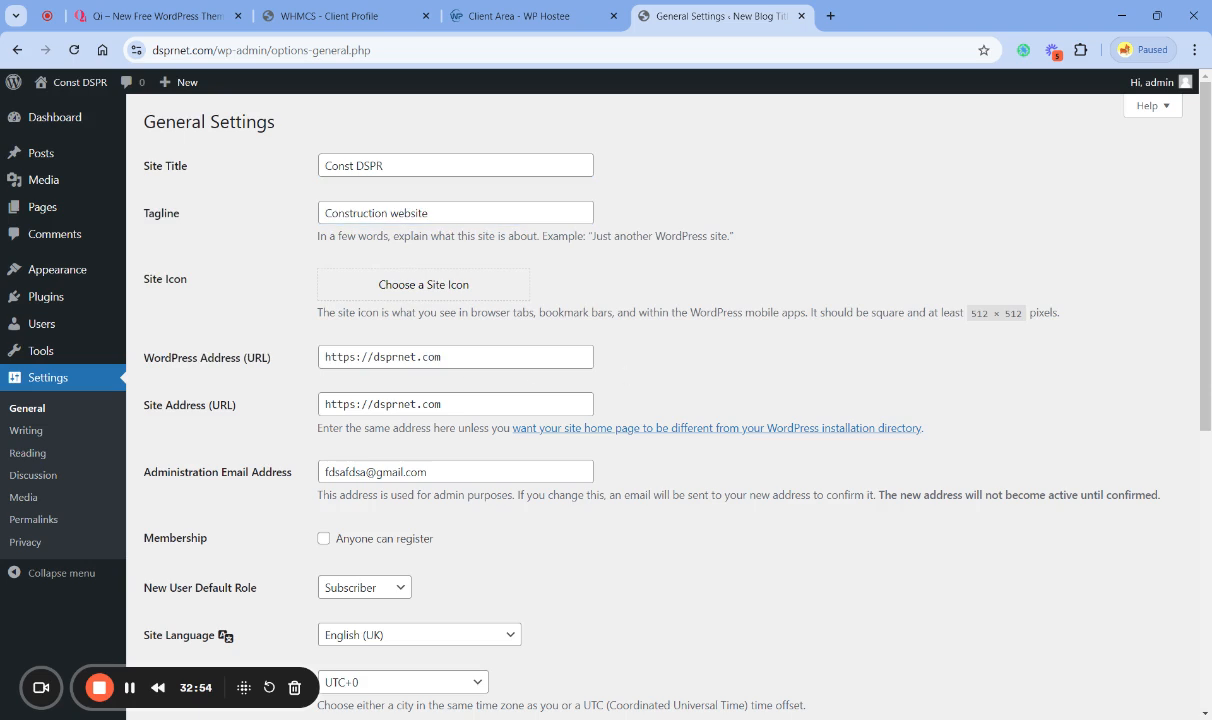
double_click(340, 357)
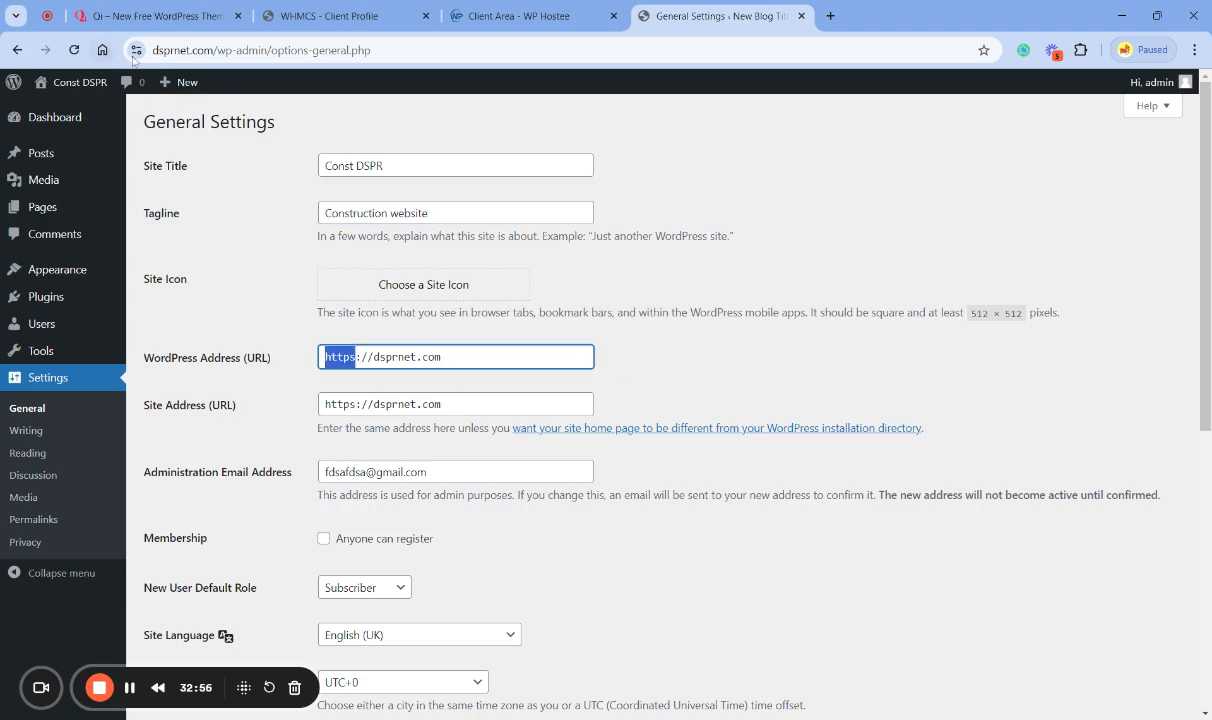
click(234, 278)
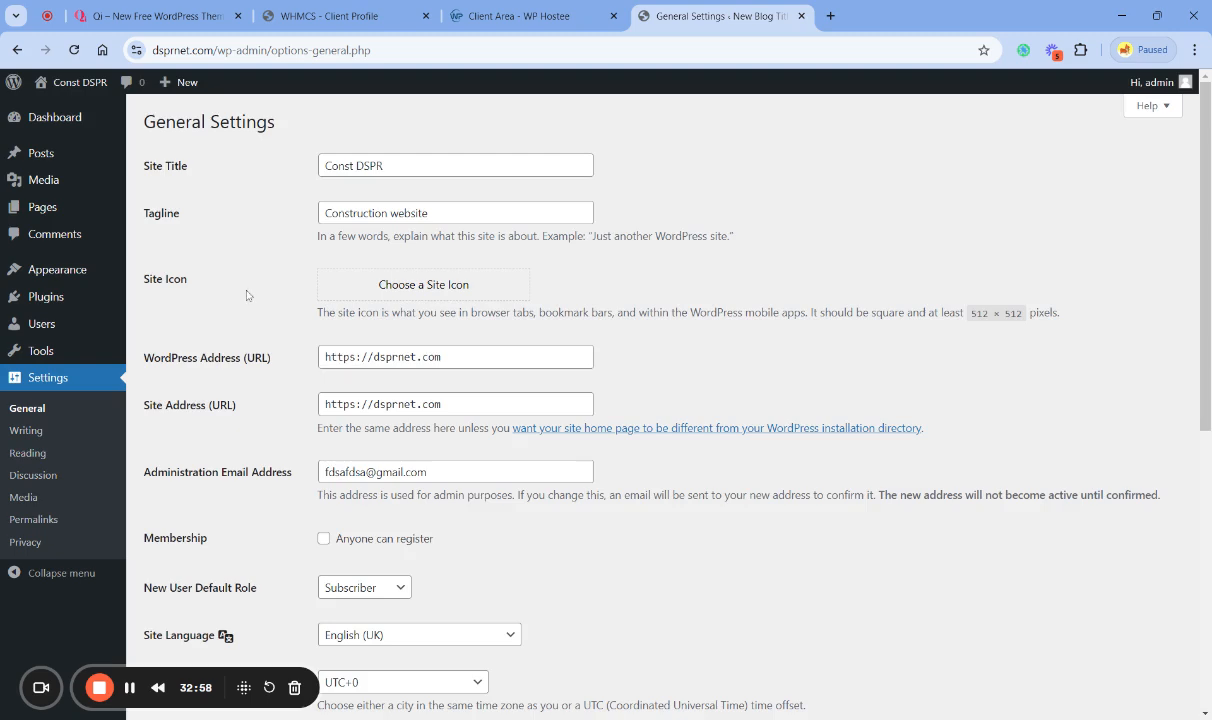
scroll(240, 295, down, 3)
scroll(259, 329, down, 2)
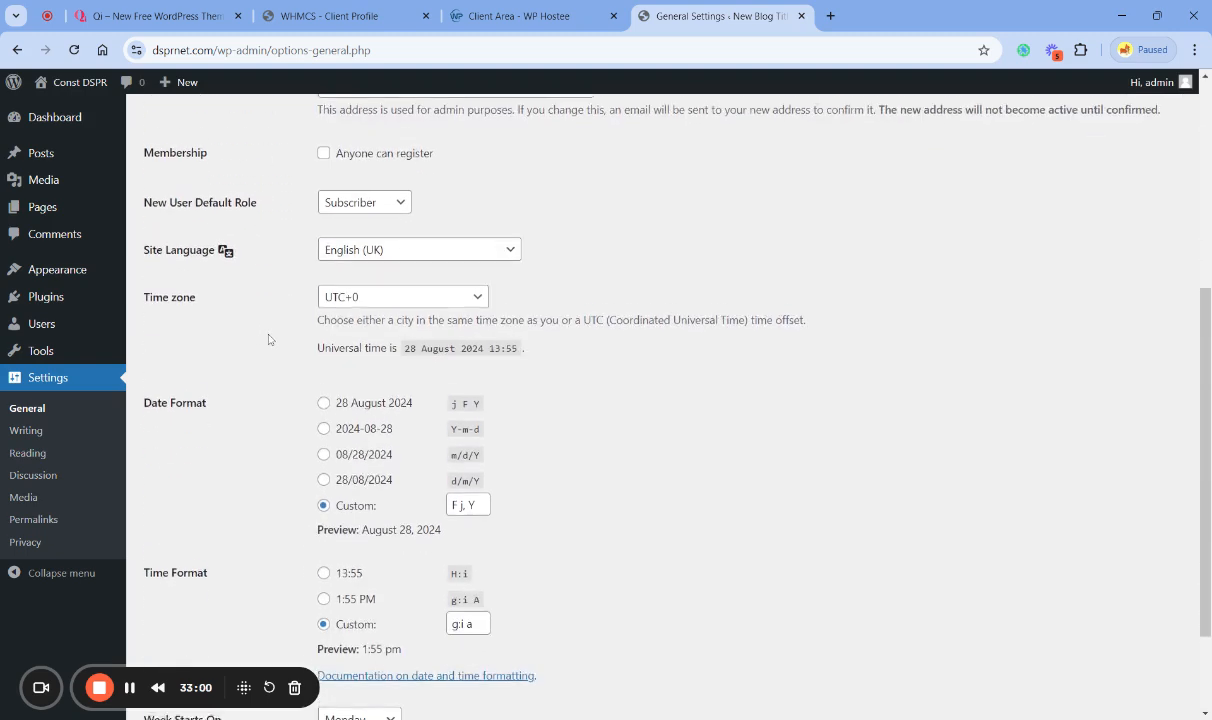
scroll(268, 339, down, 2)
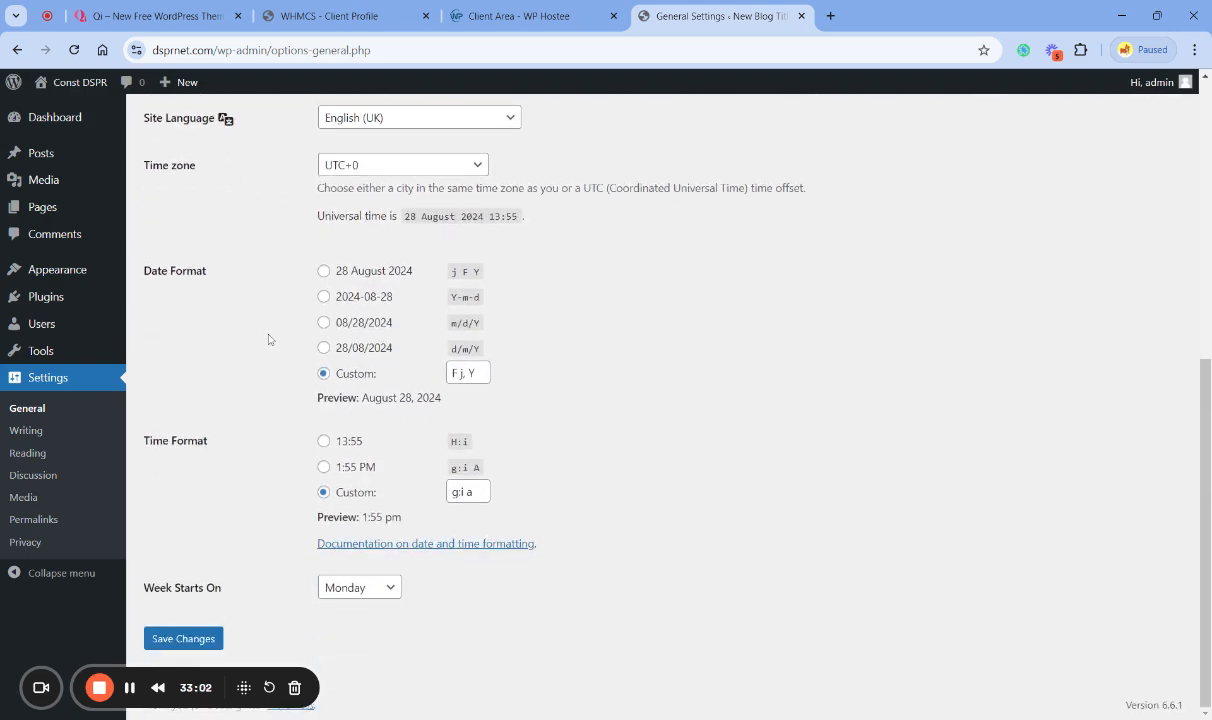
click(204, 639)
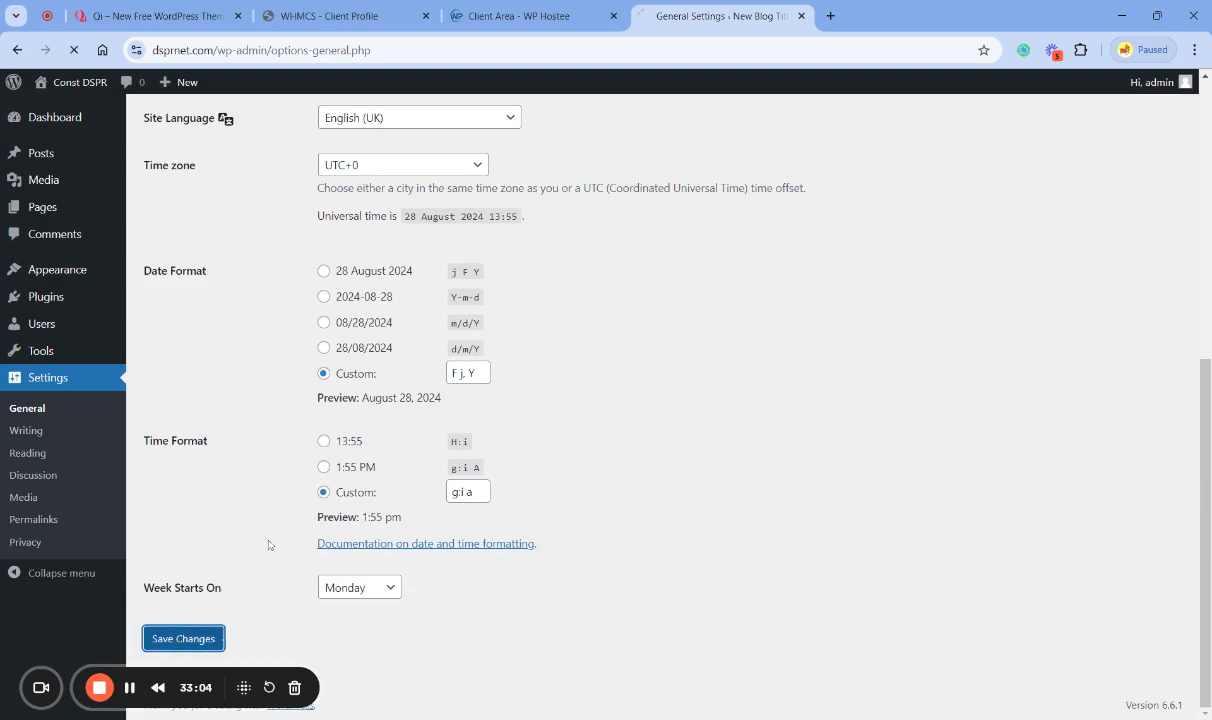
- Open the Update Services documentation linked from the Writing Settings and find its XML-RPC Ping Services list
click(27, 430)
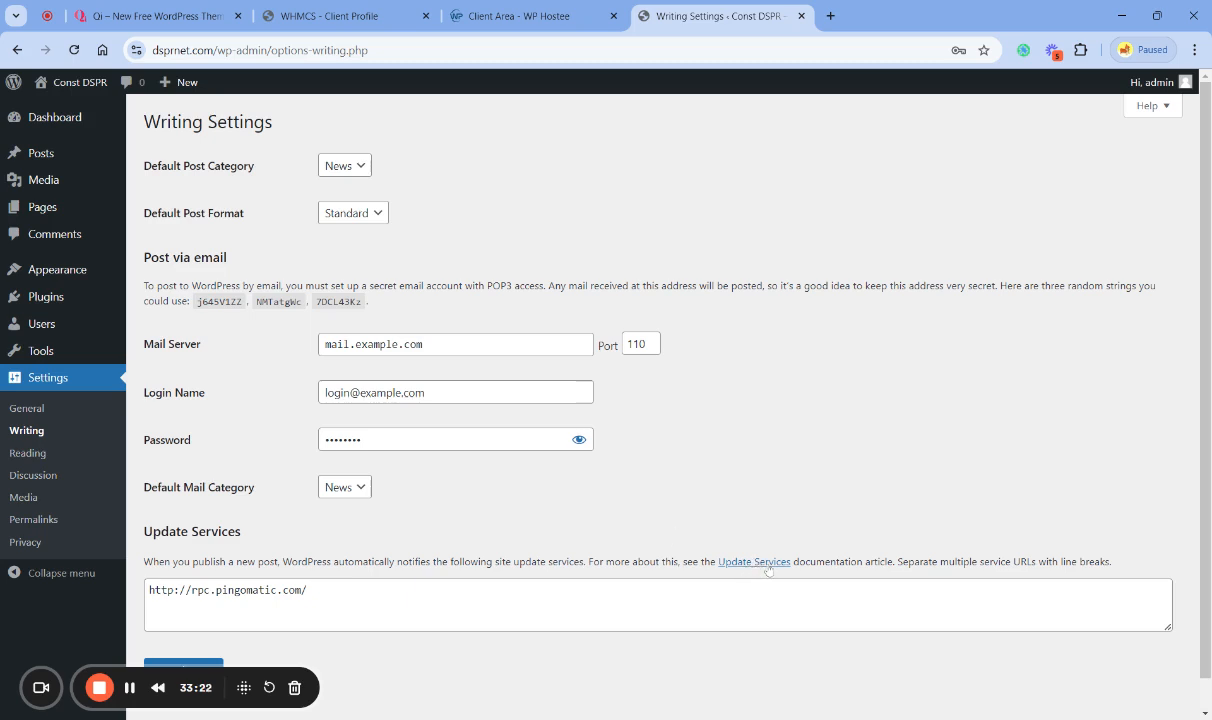
triple_click(290, 590)
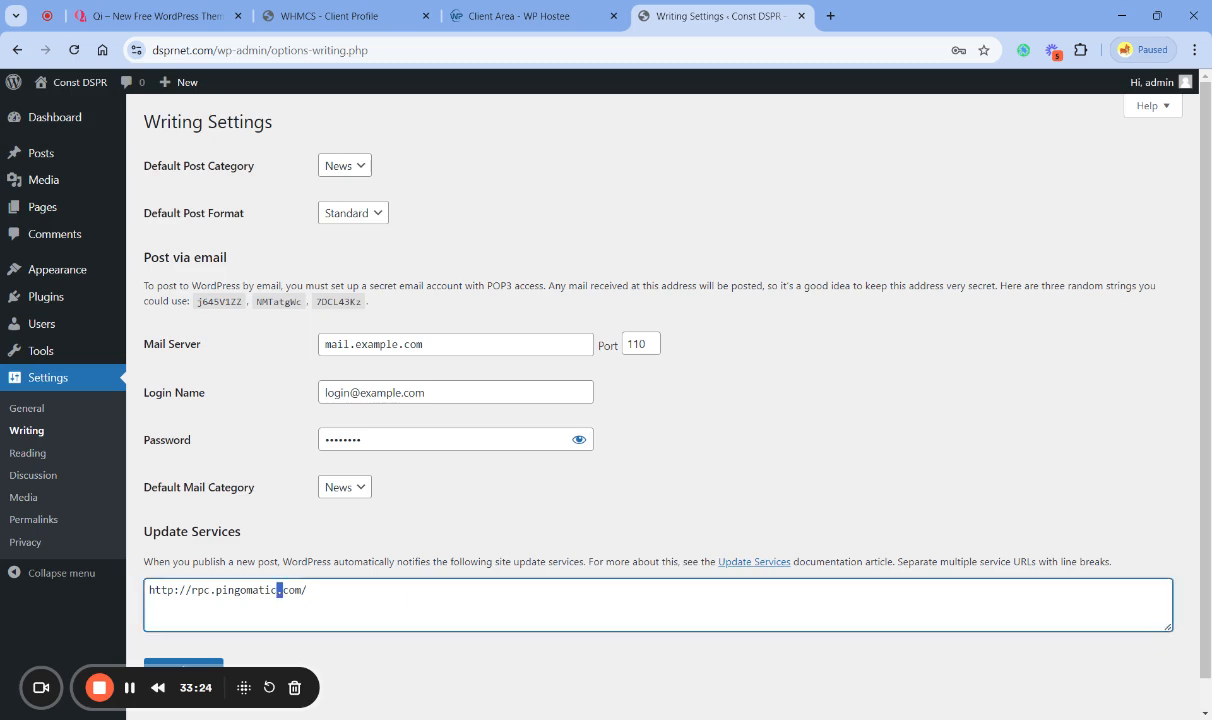
click(766, 562)
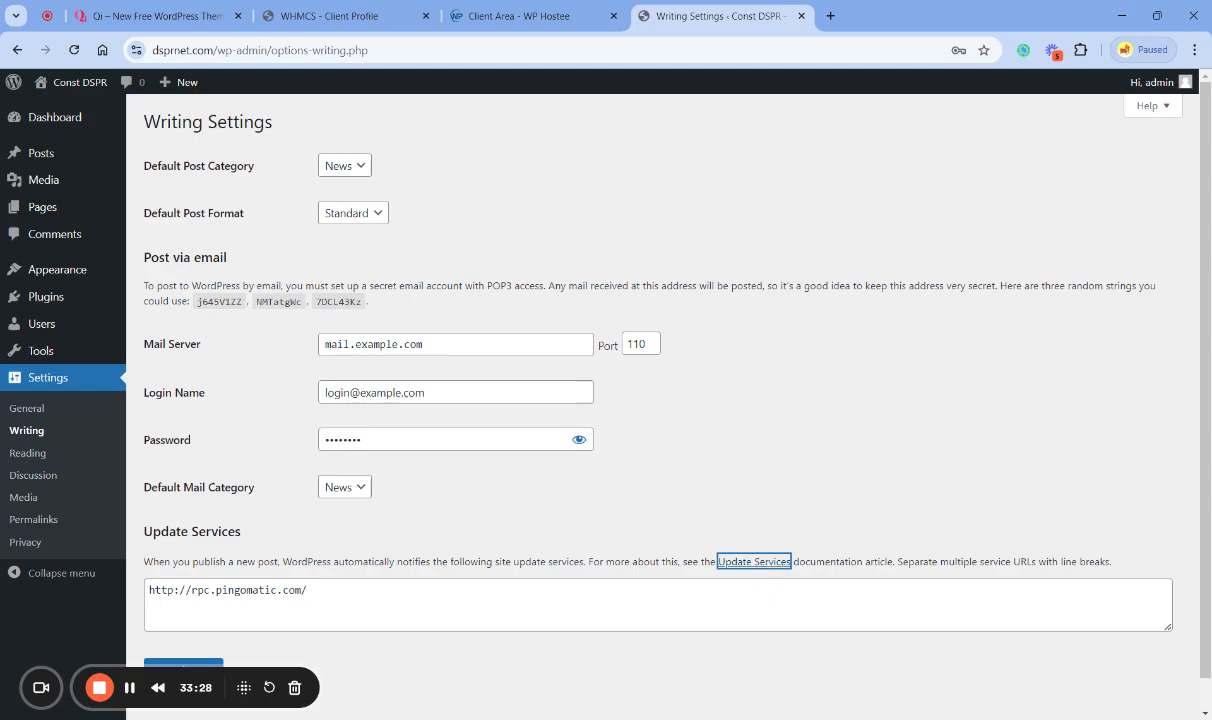
click(852, 463)
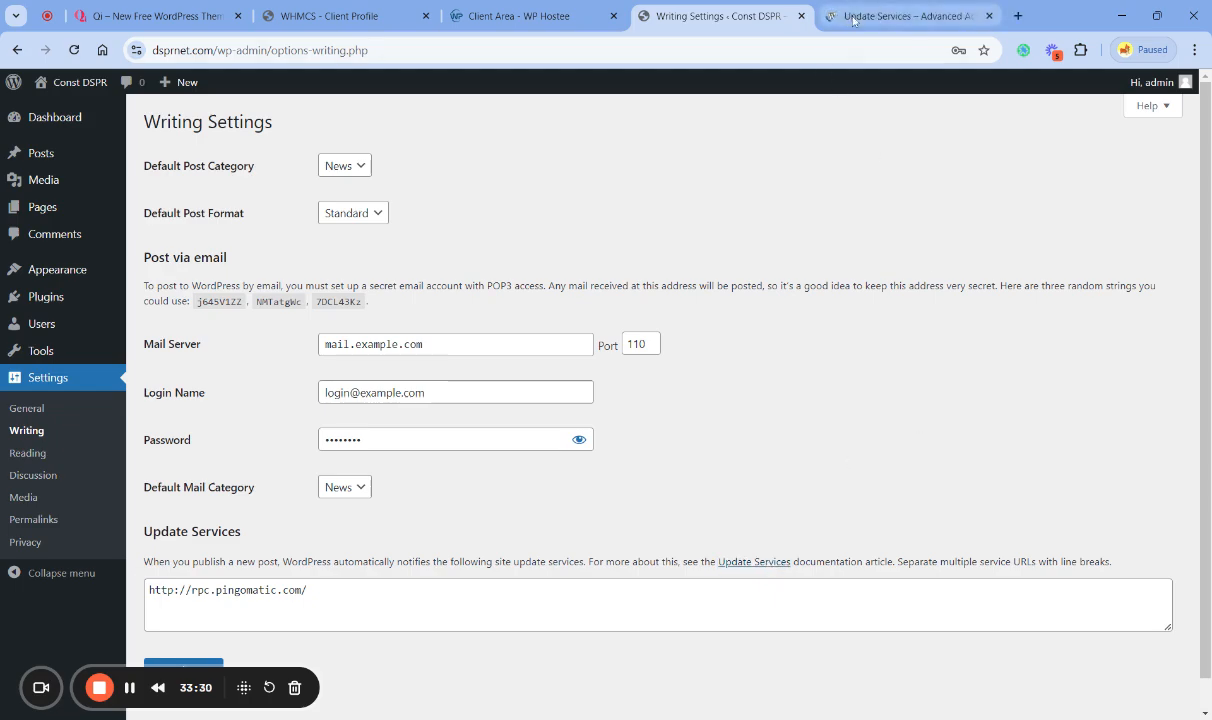
click(858, 16)
scroll(603, 383, down, 10)
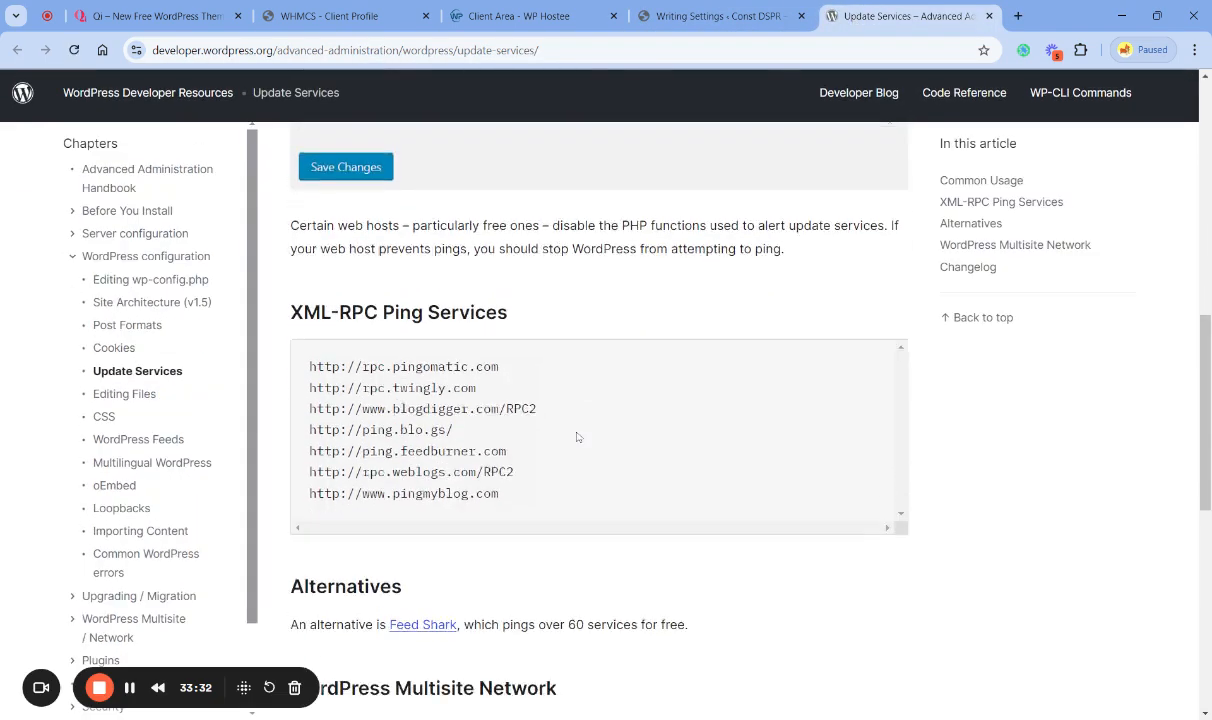
drag(316, 276, 379, 318)
triple_click(385, 360)
key(ctrl+a)
click(385, 360)
drag(310, 276, 499, 403)
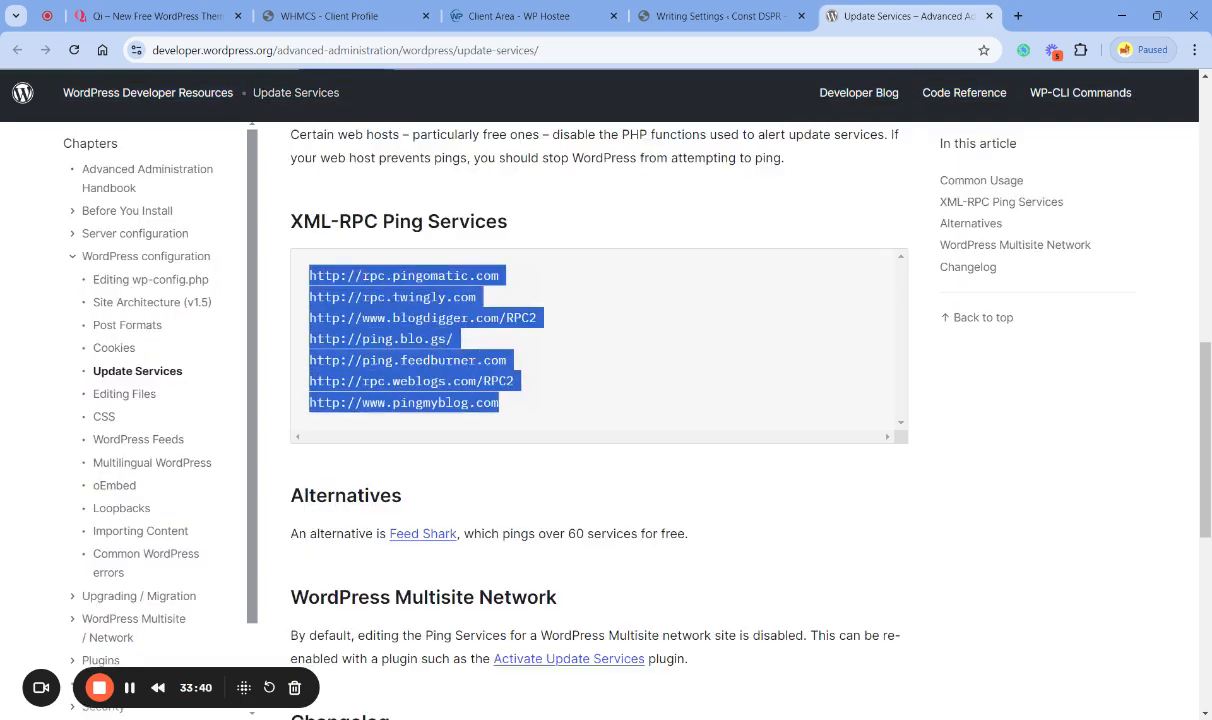
- Close the documentation and replace the Update Services entry in the Writing Settings with the copied ping service URLs
click(989, 16)
click(506, 575)
drag(309, 591, 302, 591)
key(ctrl+a)
key(BackSpace)
key(ctrl+v)
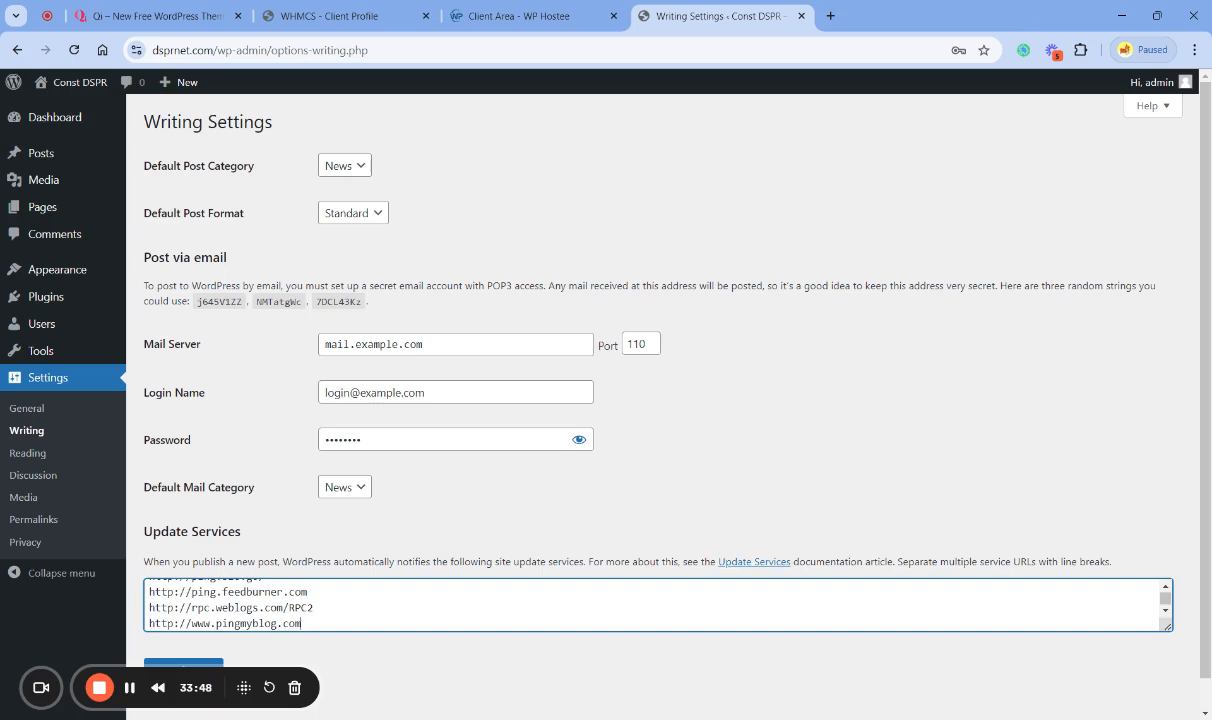
scroll(246, 590, up, 3)
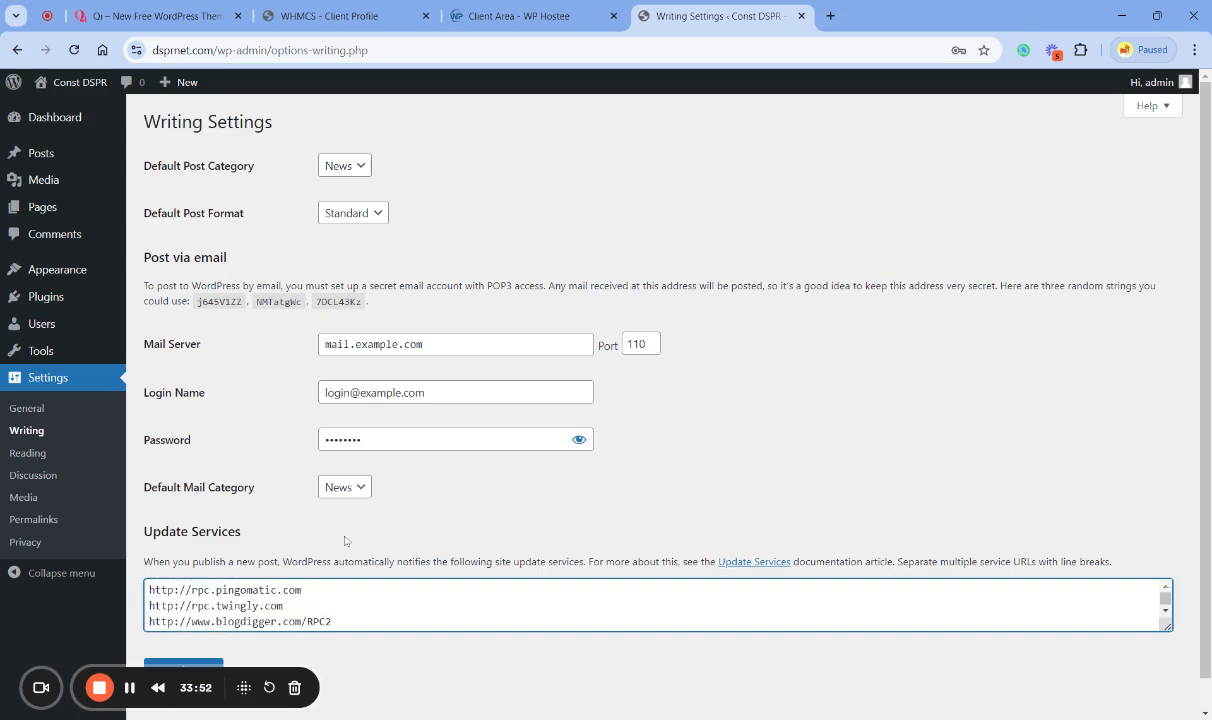
- Review the pasted ping service URLs under Update Services and save the Writing Settings
click(345, 541)
scroll(345, 541, down, 1)
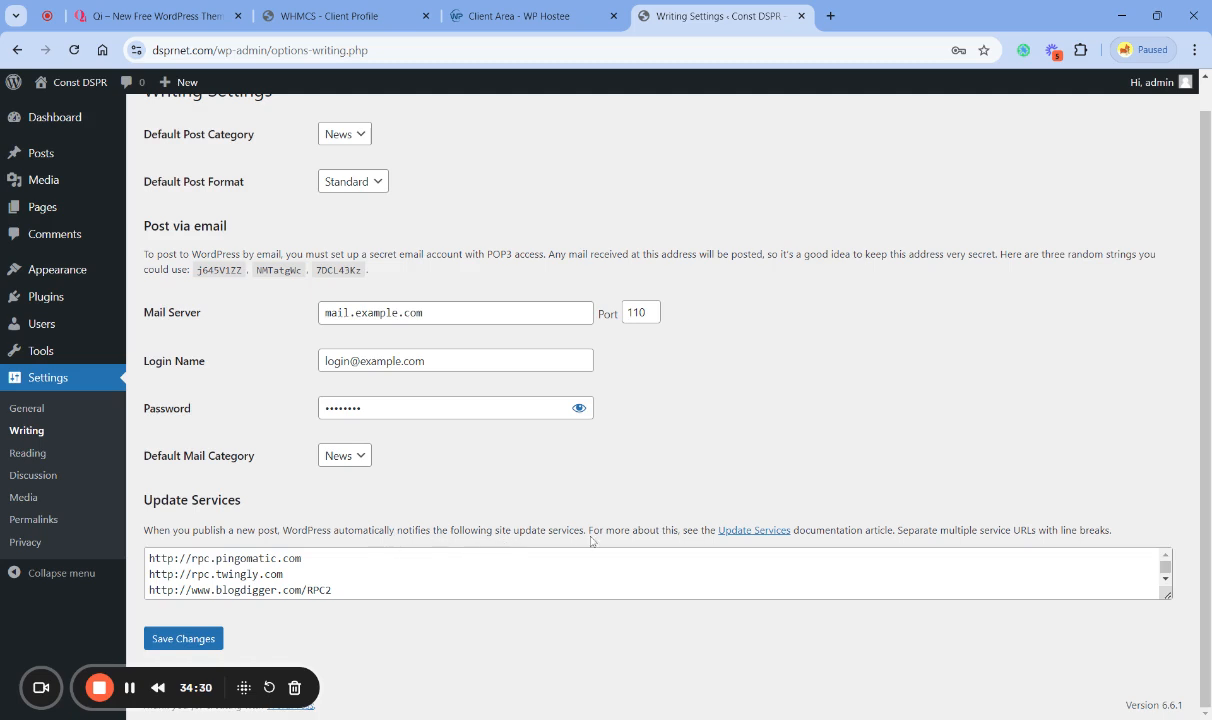
triple_click(245, 559)
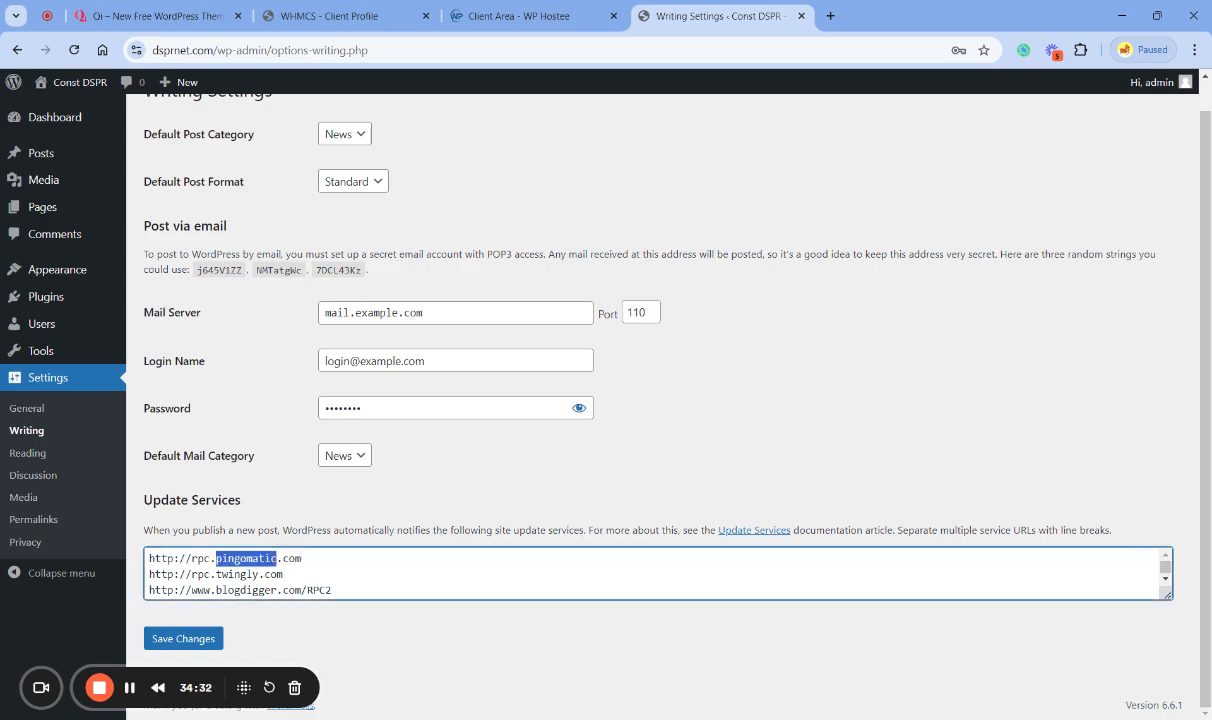
click(495, 625)
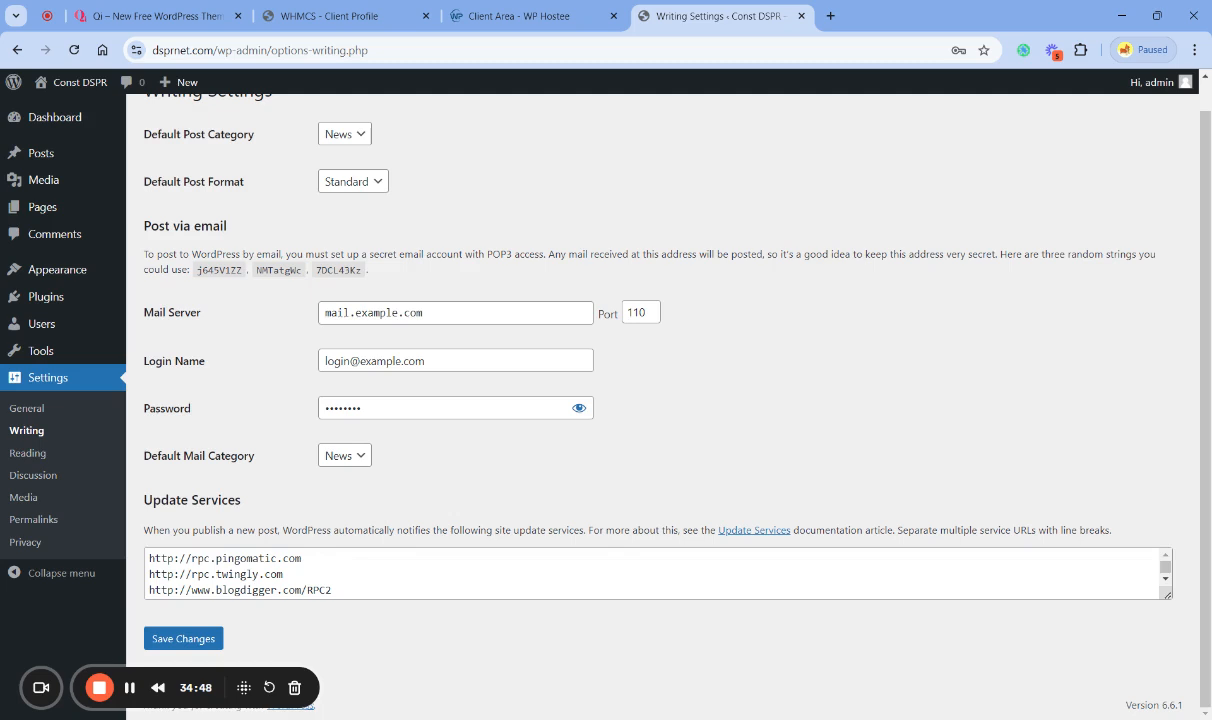
triple_click(233, 574)
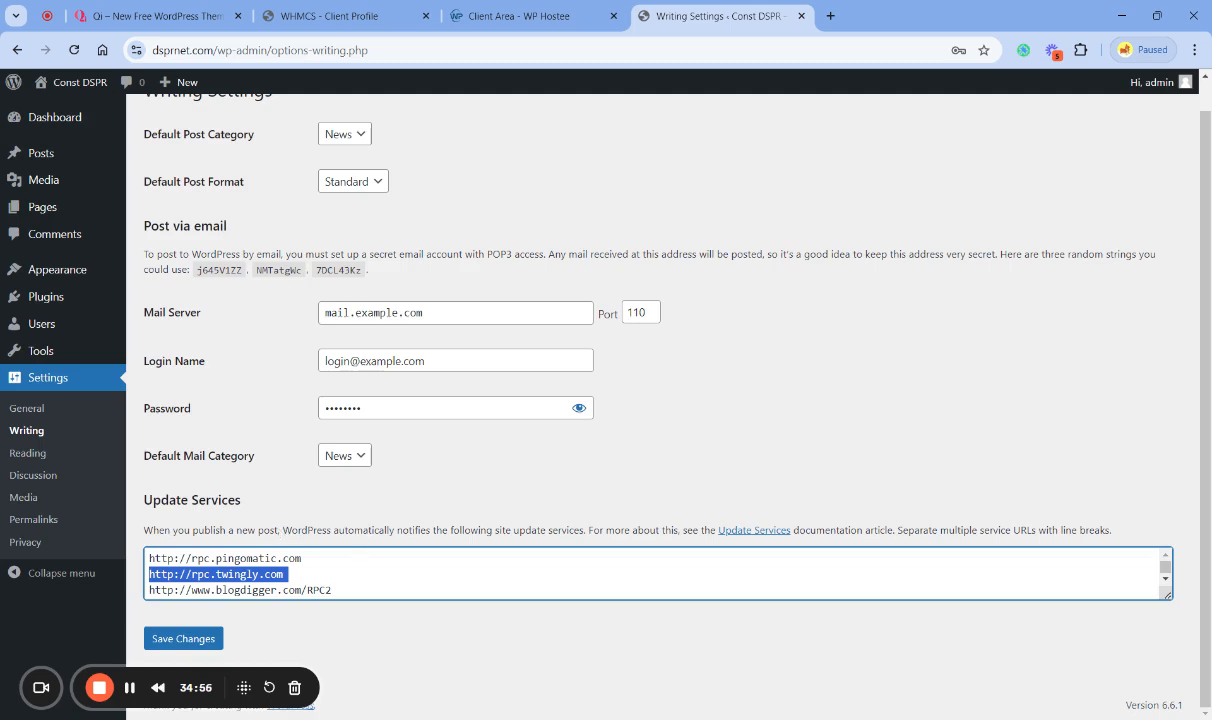
click(253, 500)
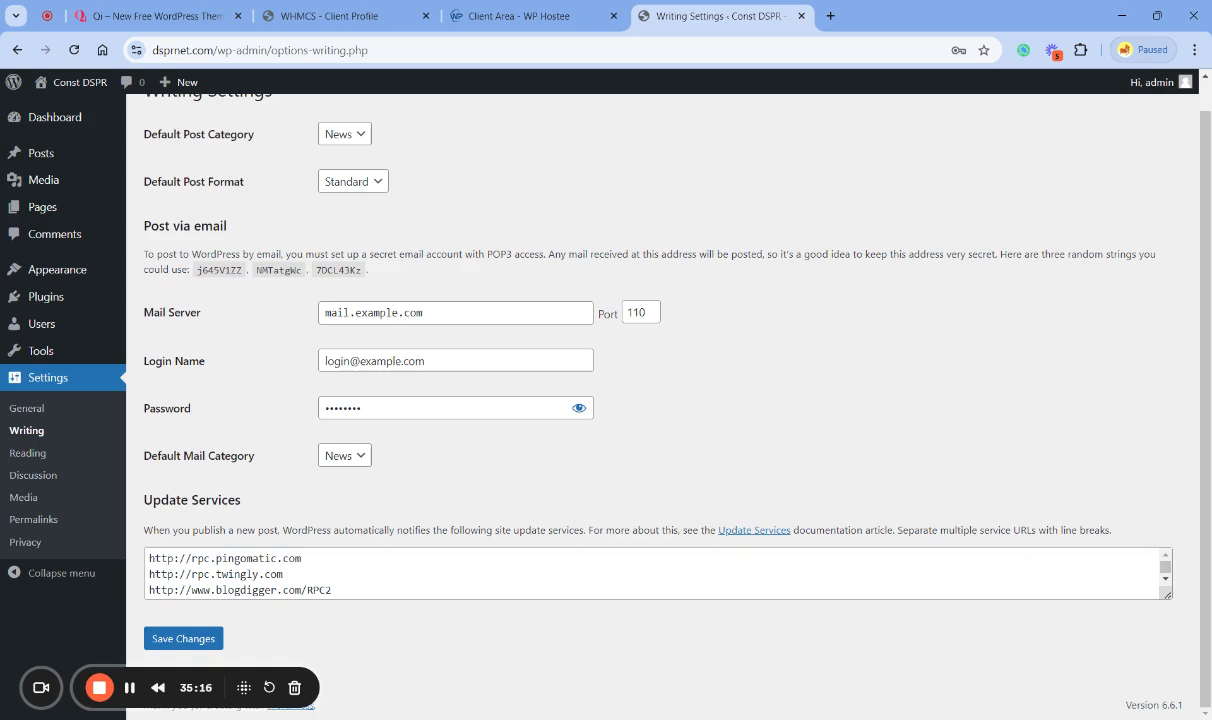
scroll(700, 573, down, 2)
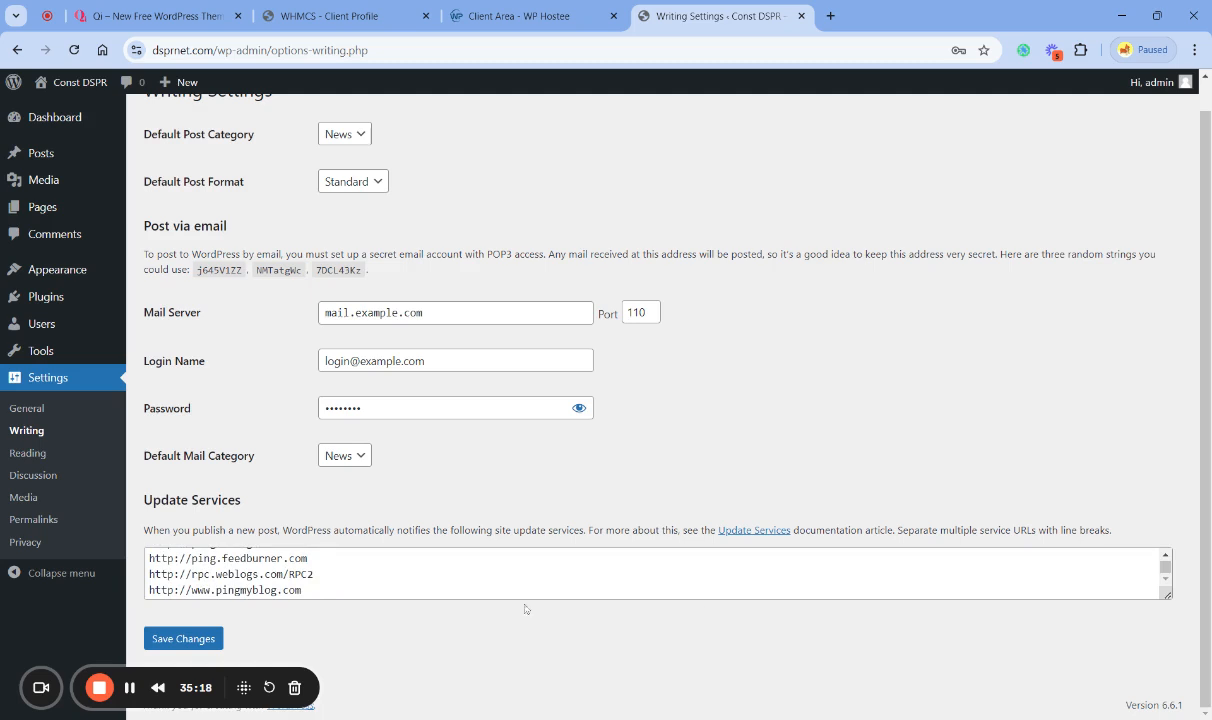
click(200, 640)
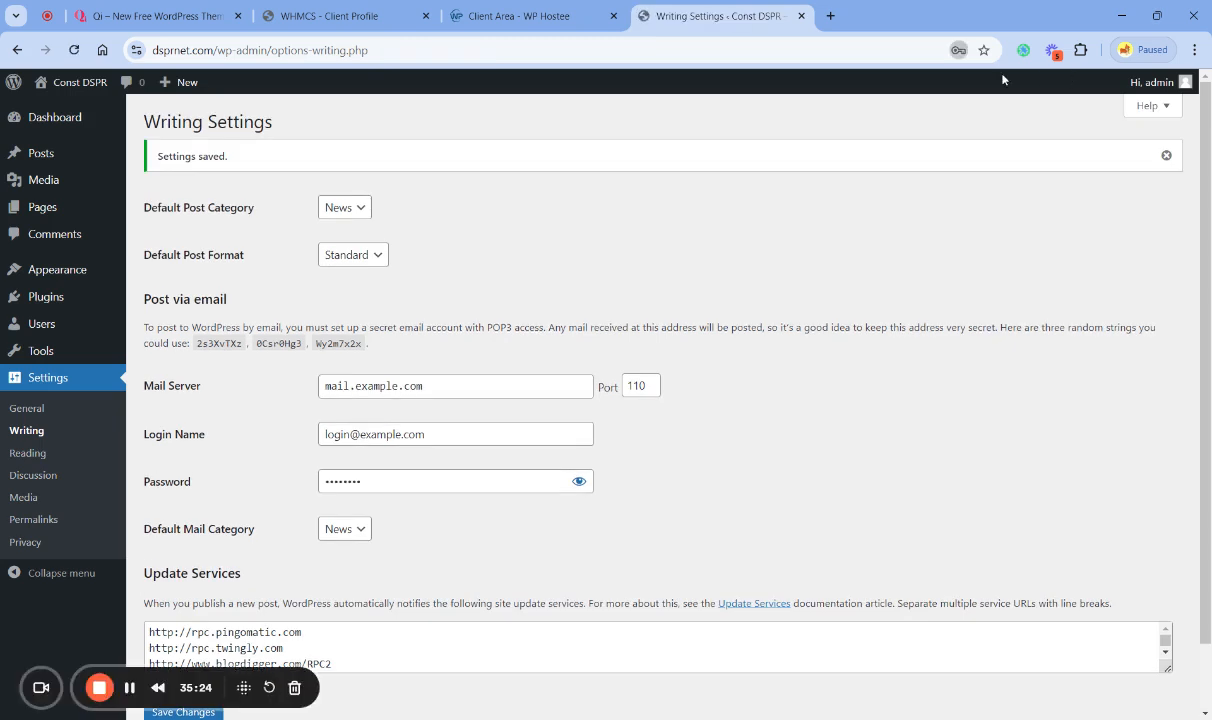
- Review the Reading Settings, leave Discourage search engines from indexing this site unticked, and save them
click(30, 453)
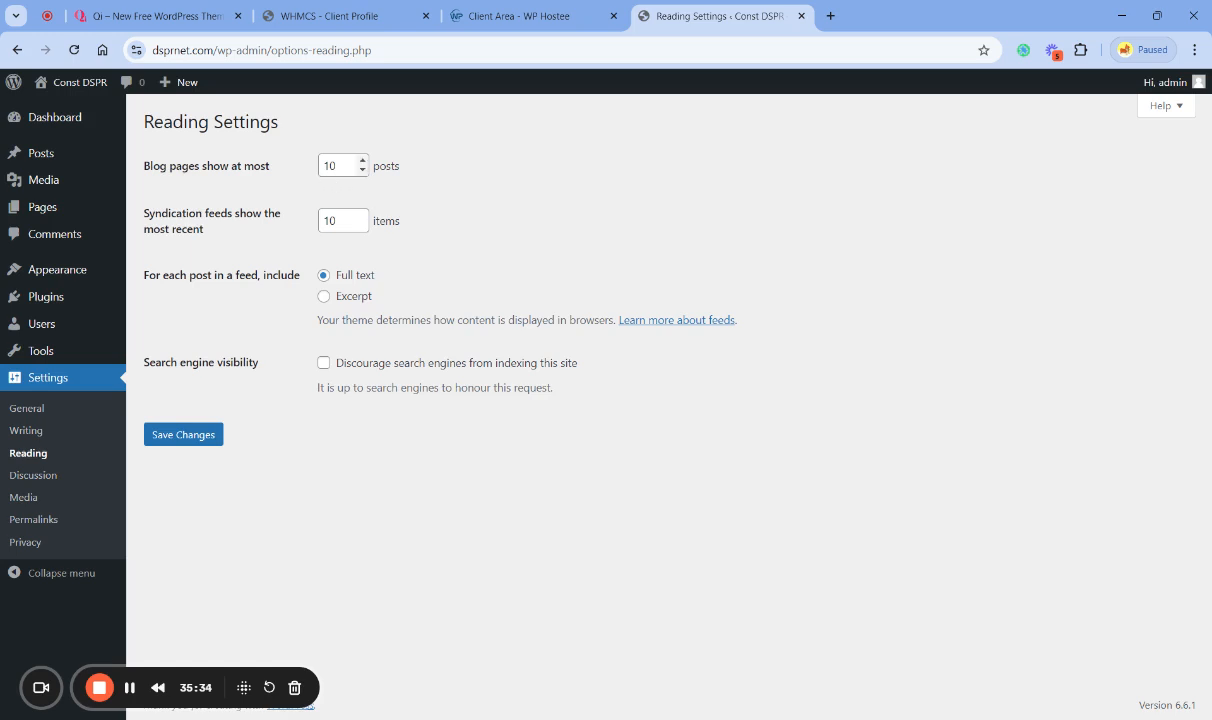
click(335, 165)
click(380, 473)
click(325, 365)
click(324, 364)
click(324, 450)
click(184, 434)
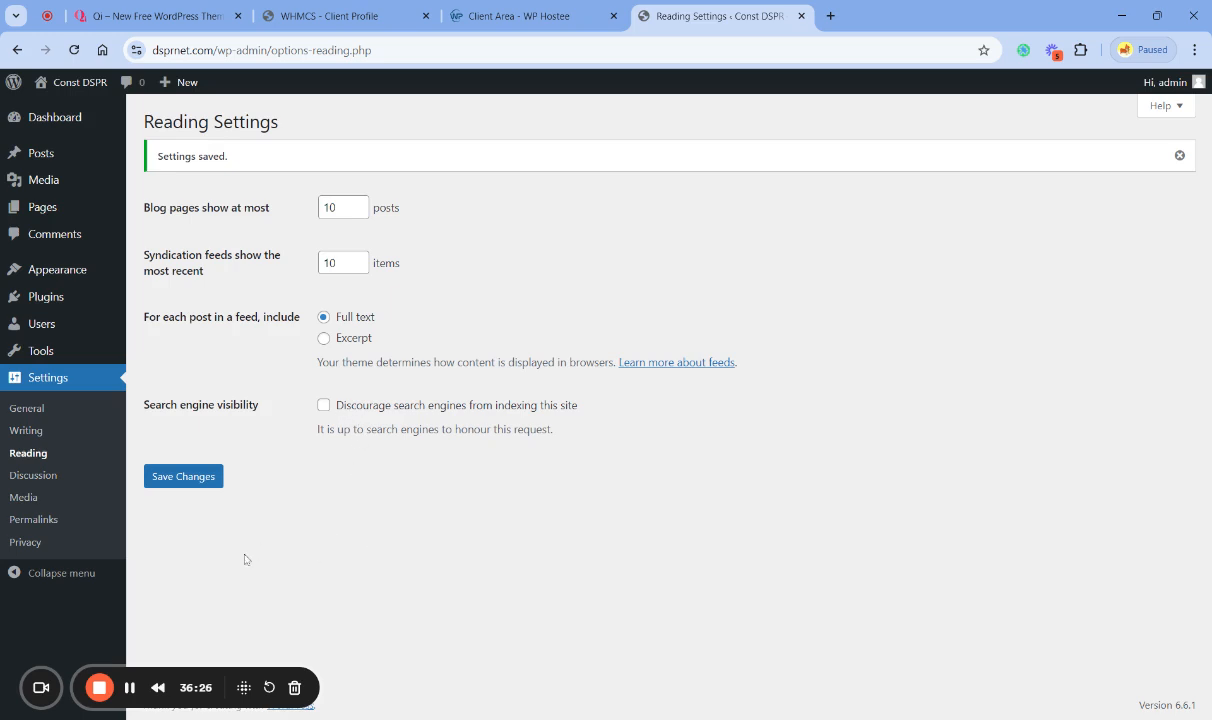
- In the Discussion Settings, disable notifying linked blogs, link notifications from other blogs, and comments on new posts
click(28, 476)
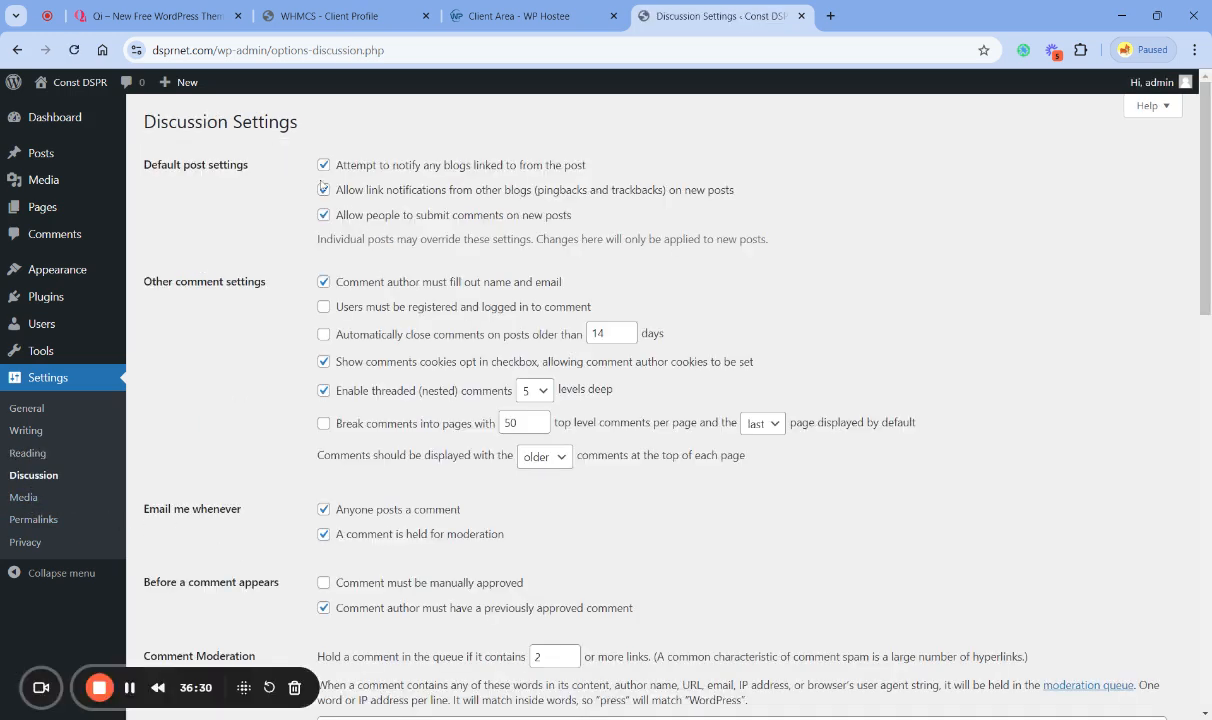
click(324, 166)
click(324, 190)
click(322, 215)
click(323, 215)
- Require comments to be manually approved before they appear, review the remaining options, and save the Discussion Settings
scroll(260, 330, down, 3)
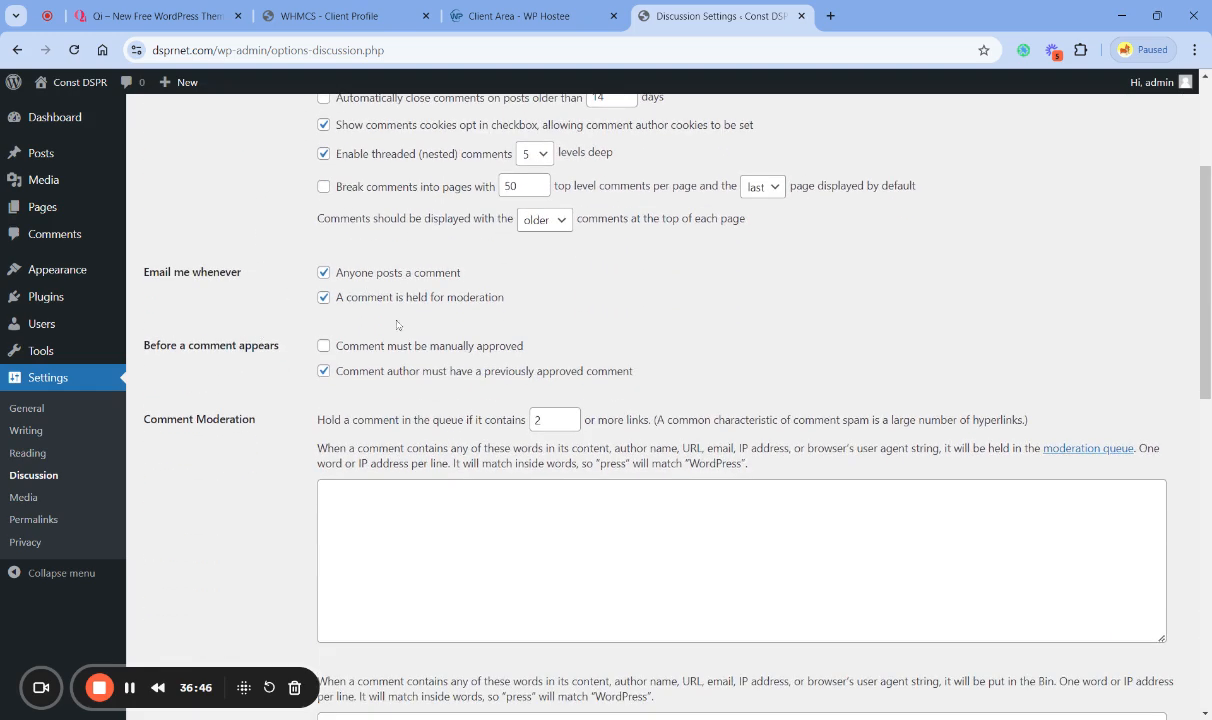
click(324, 348)
scroll(272, 427, down, 9)
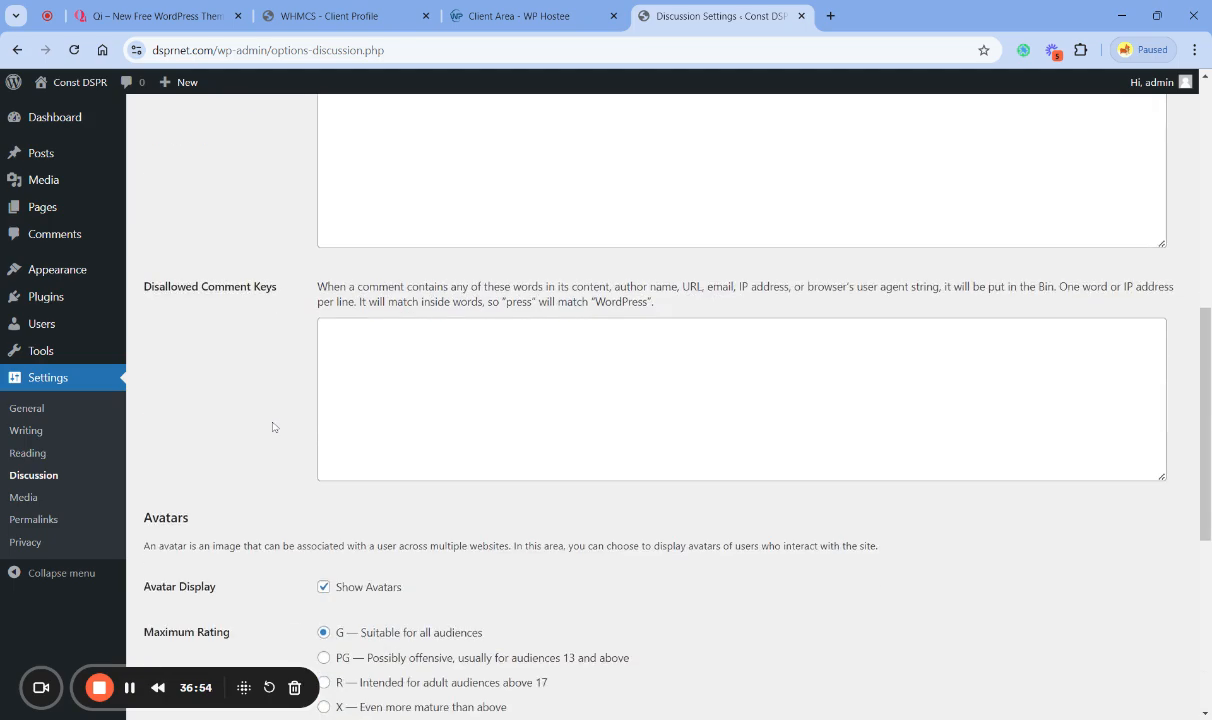
scroll(272, 427, up, 15)
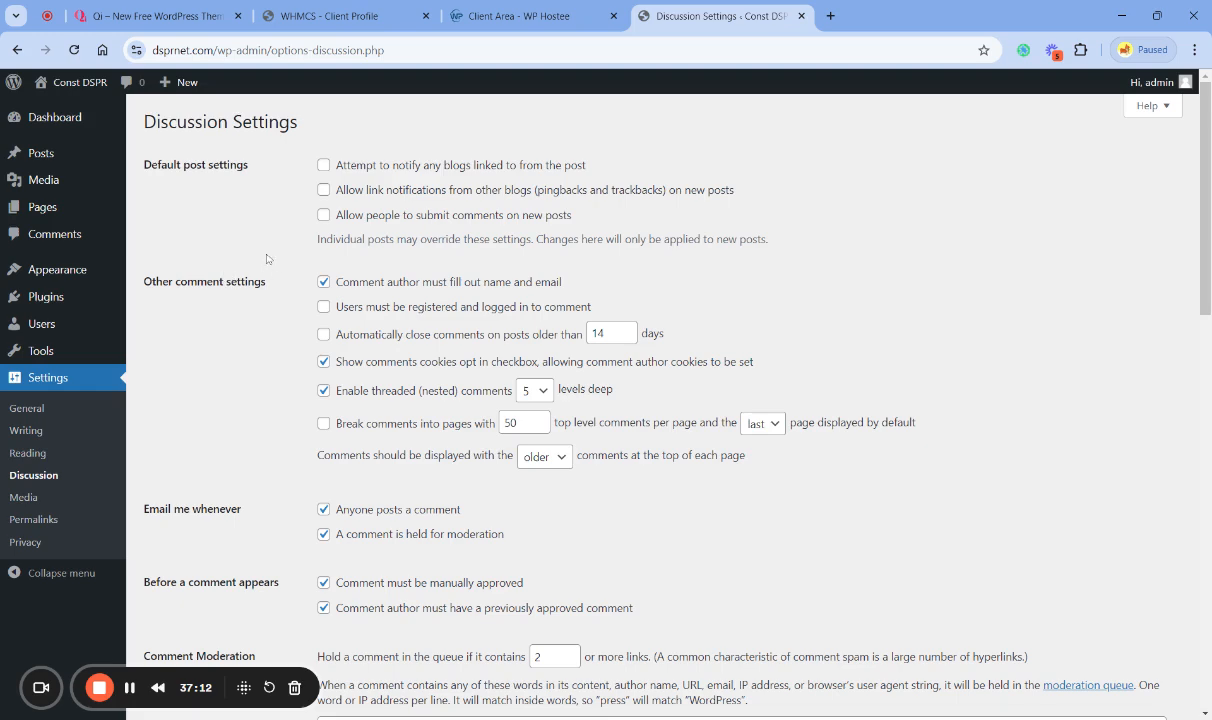
scroll(268, 300, down, 2)
scroll(268, 300, up, 3)
scroll(218, 310, down, 5)
scroll(221, 314, down, 8)
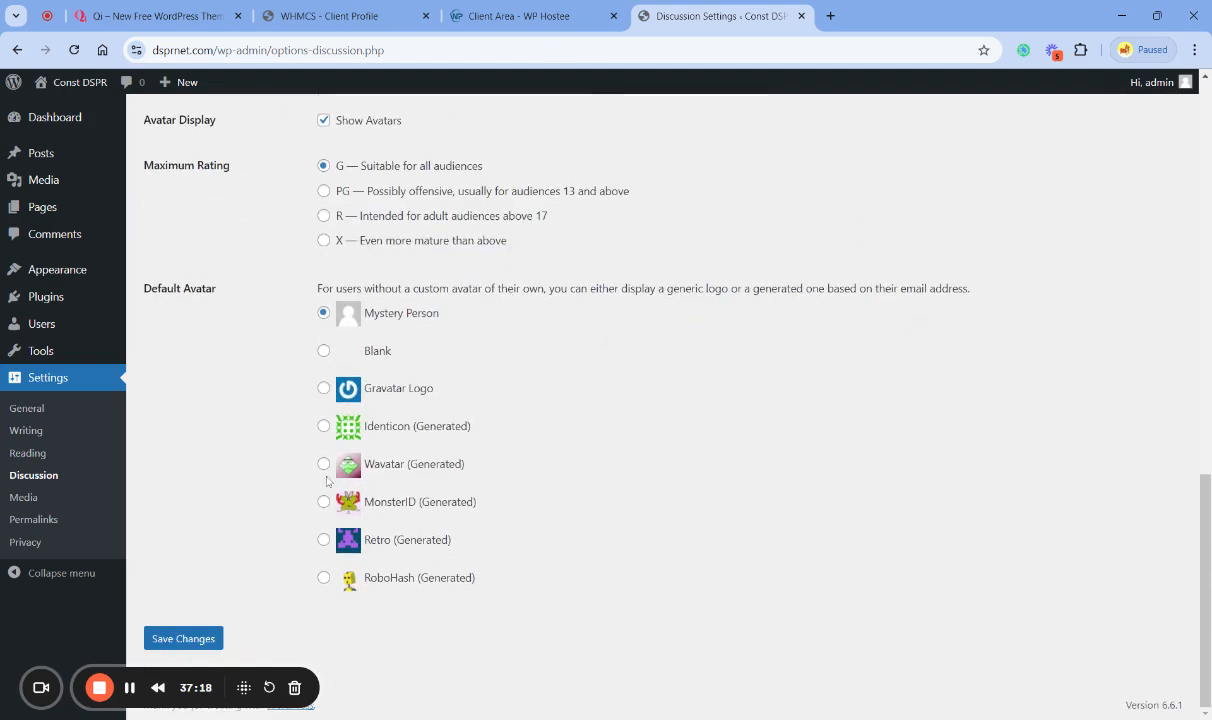
click(188, 639)
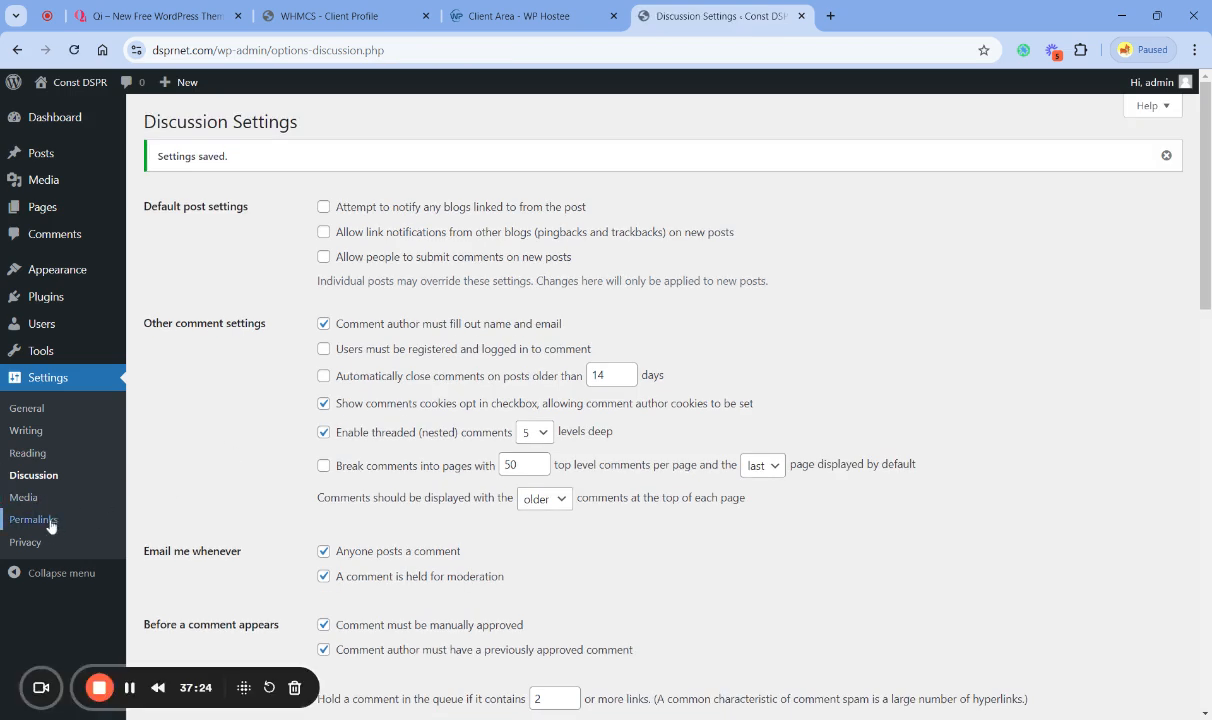
- Check the Media Settings, and set the site's permalink structure to Post name and save it
click(26, 497)
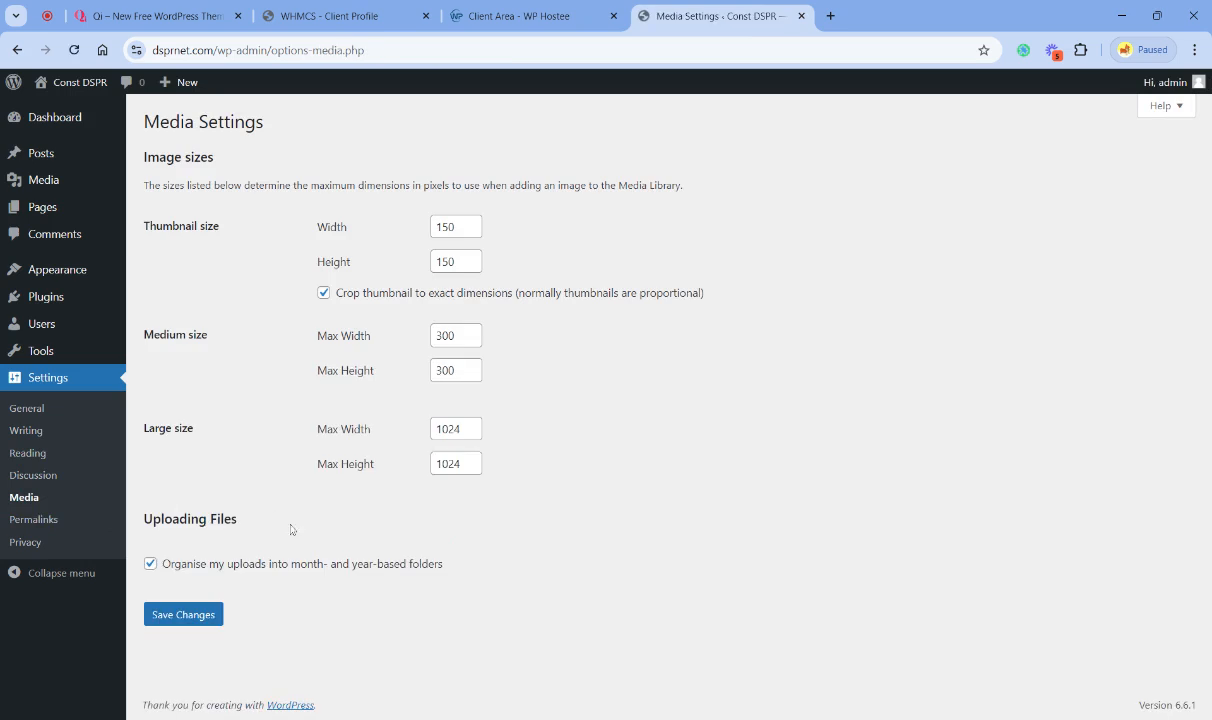
click(44, 520)
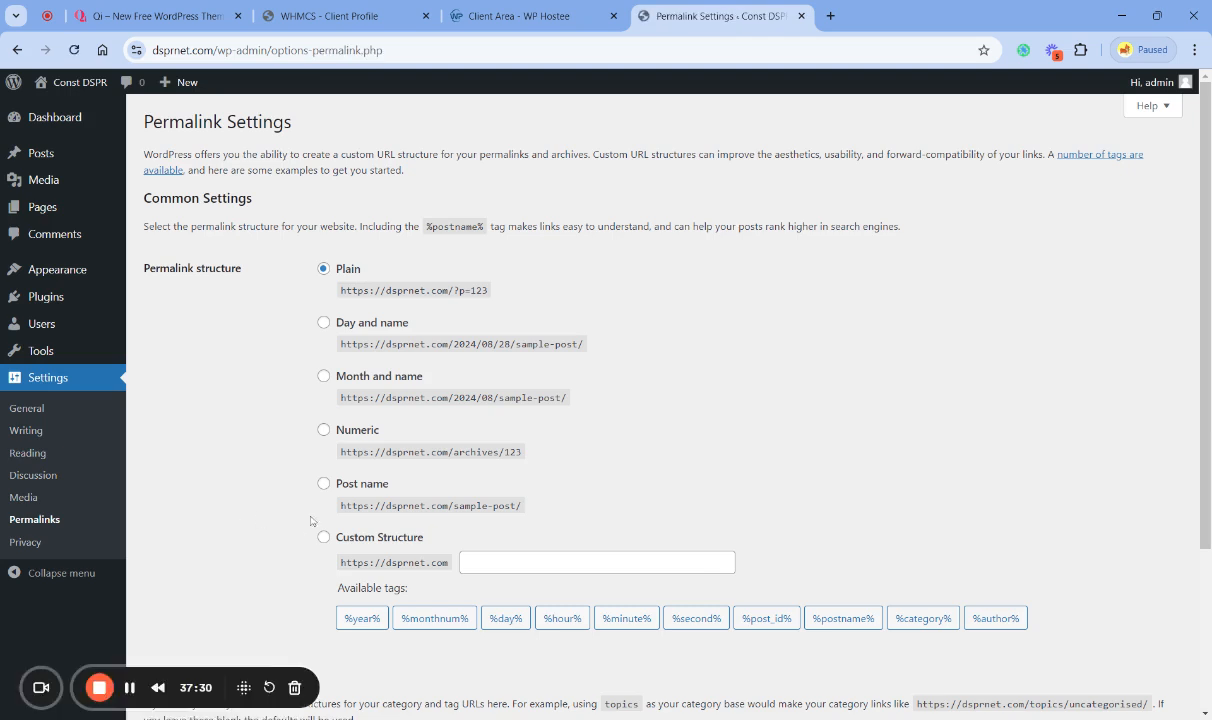
click(324, 485)
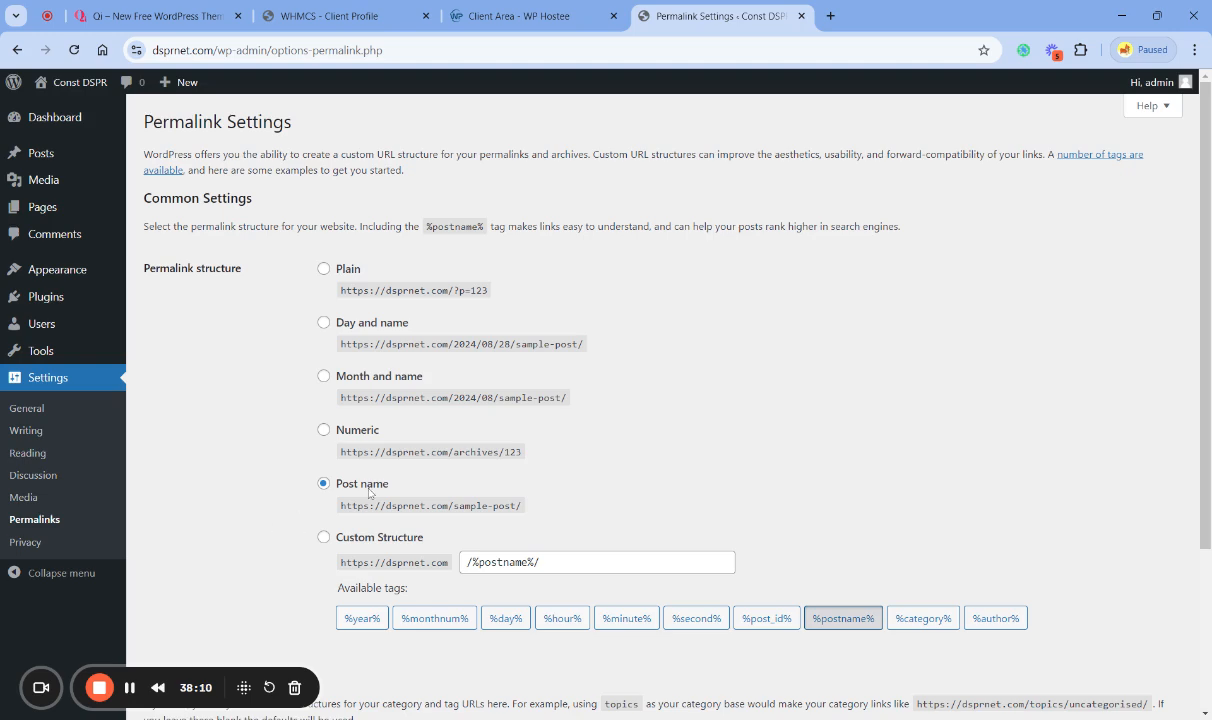
scroll(236, 527, down, 3)
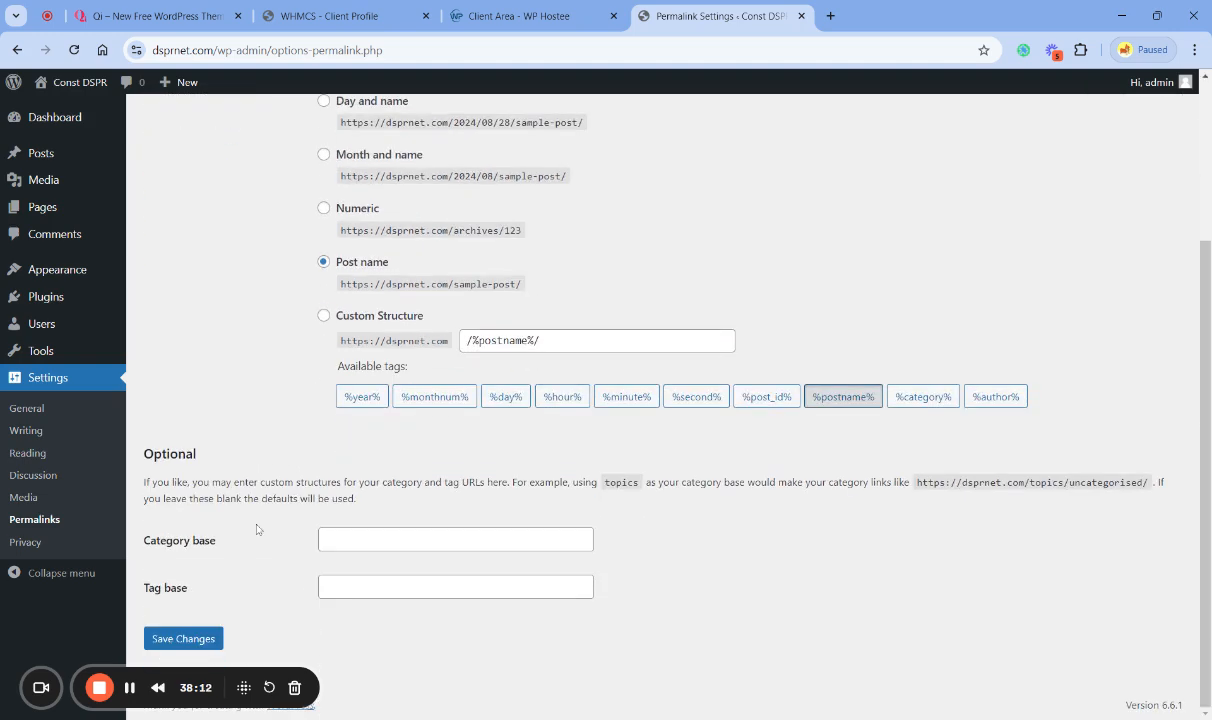
click(187, 639)
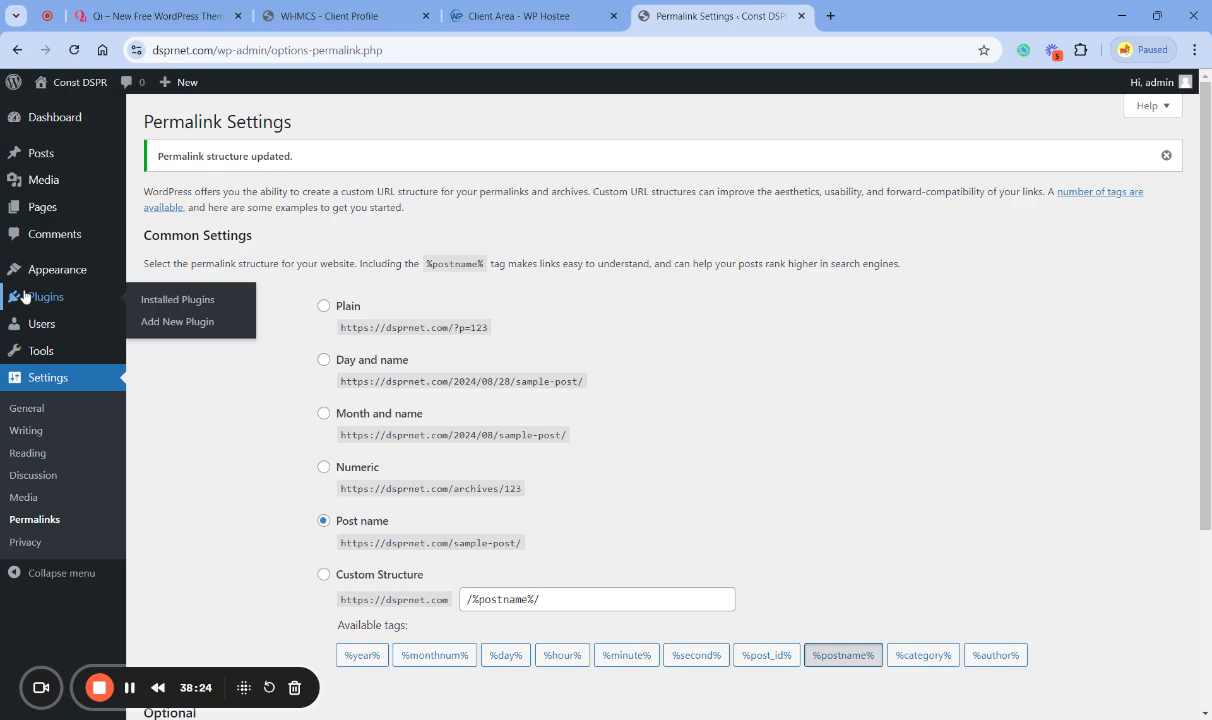
mouse_move(64, 278)
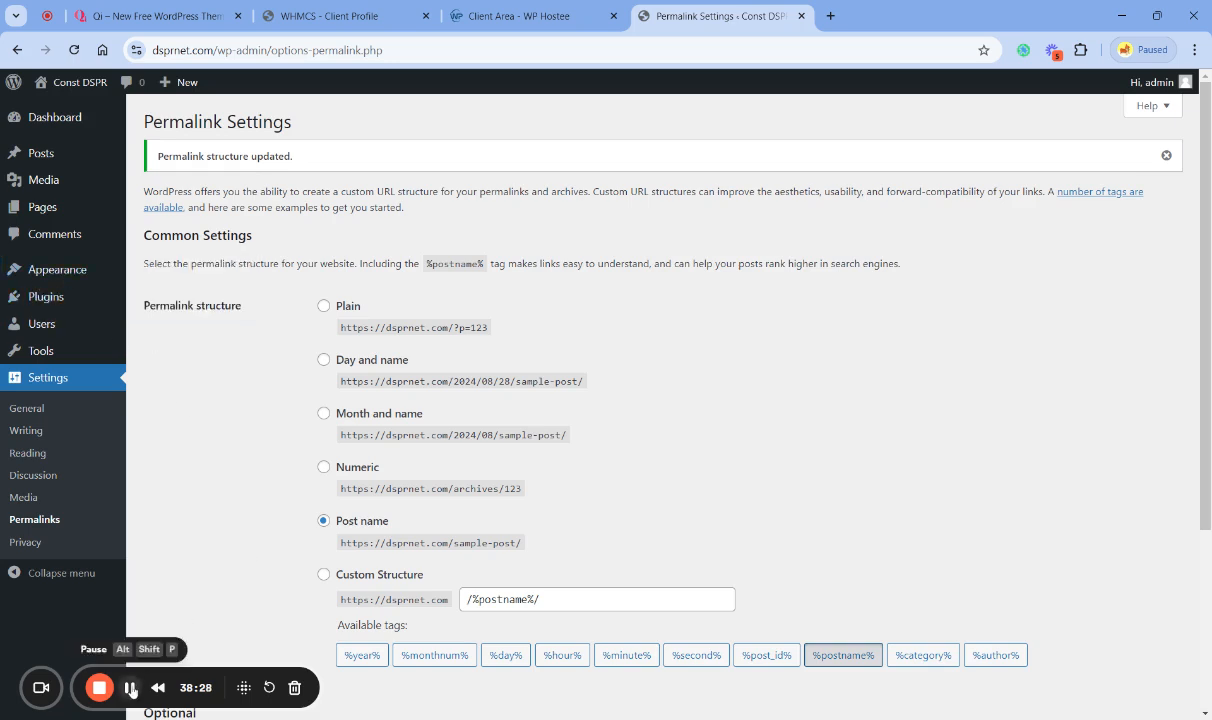
click(129, 687)
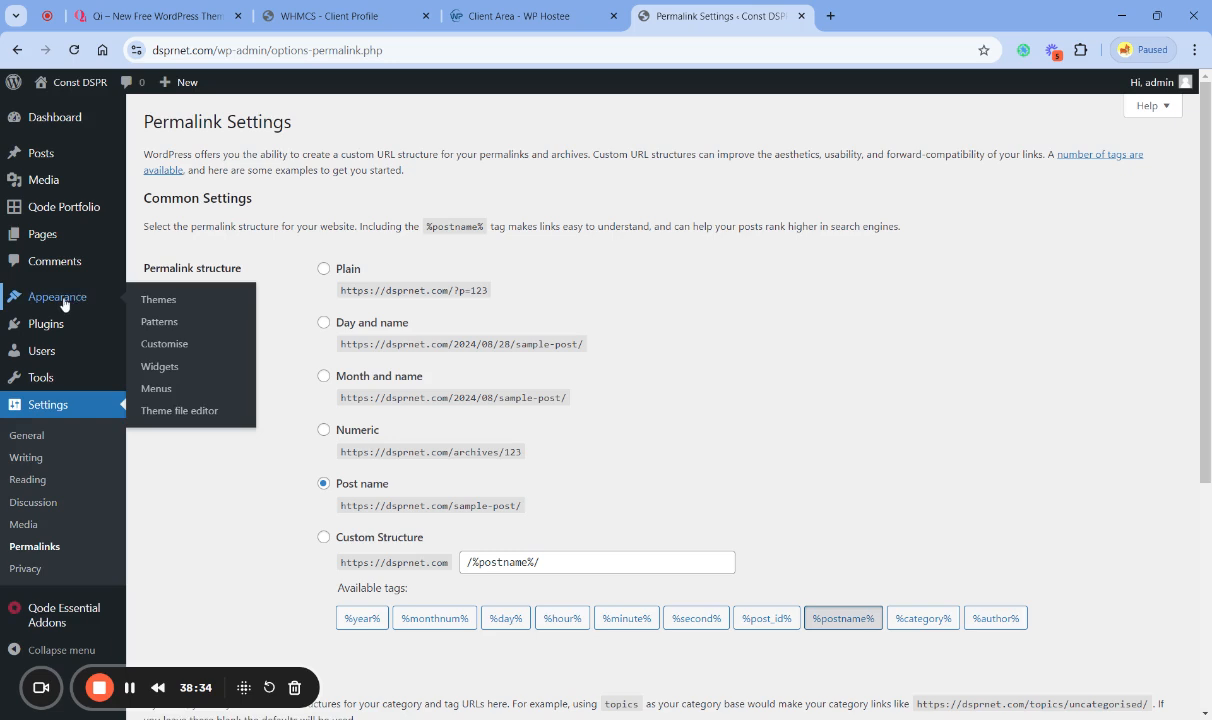
- Open the list of installed themes and delete the Twenty Twenty-Two theme
mouse_move(90, 315)
click(163, 300)
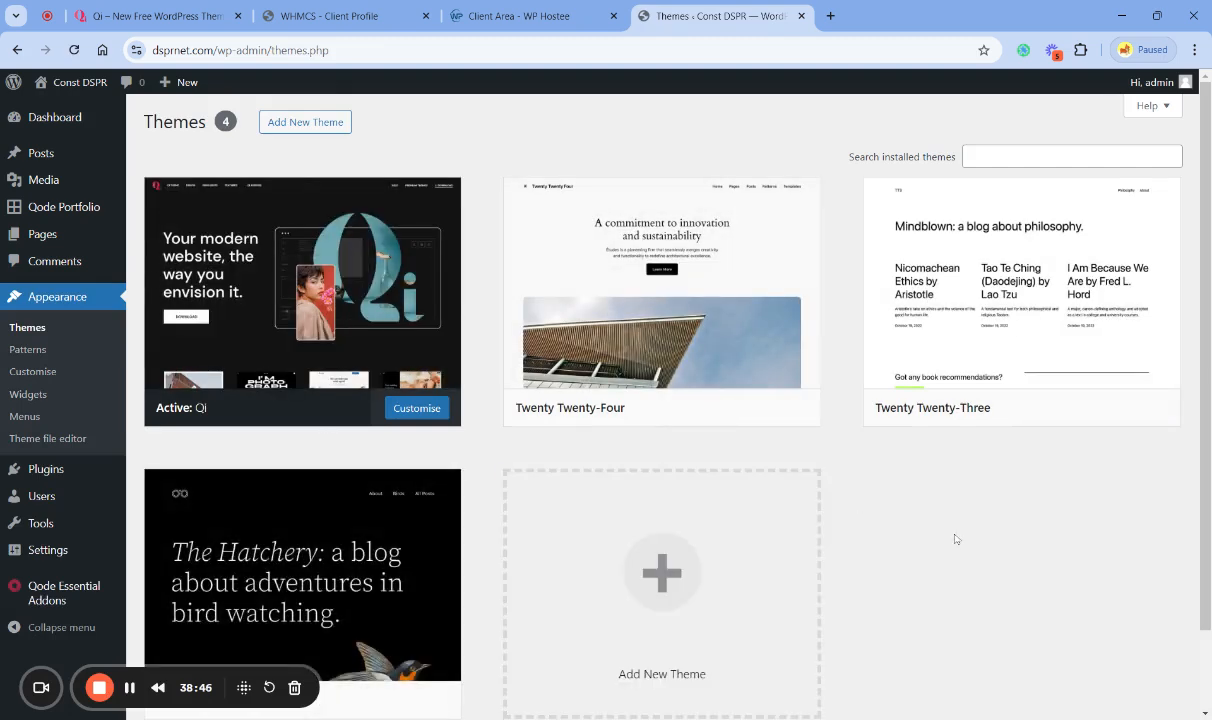
scroll(905, 533, down, 1)
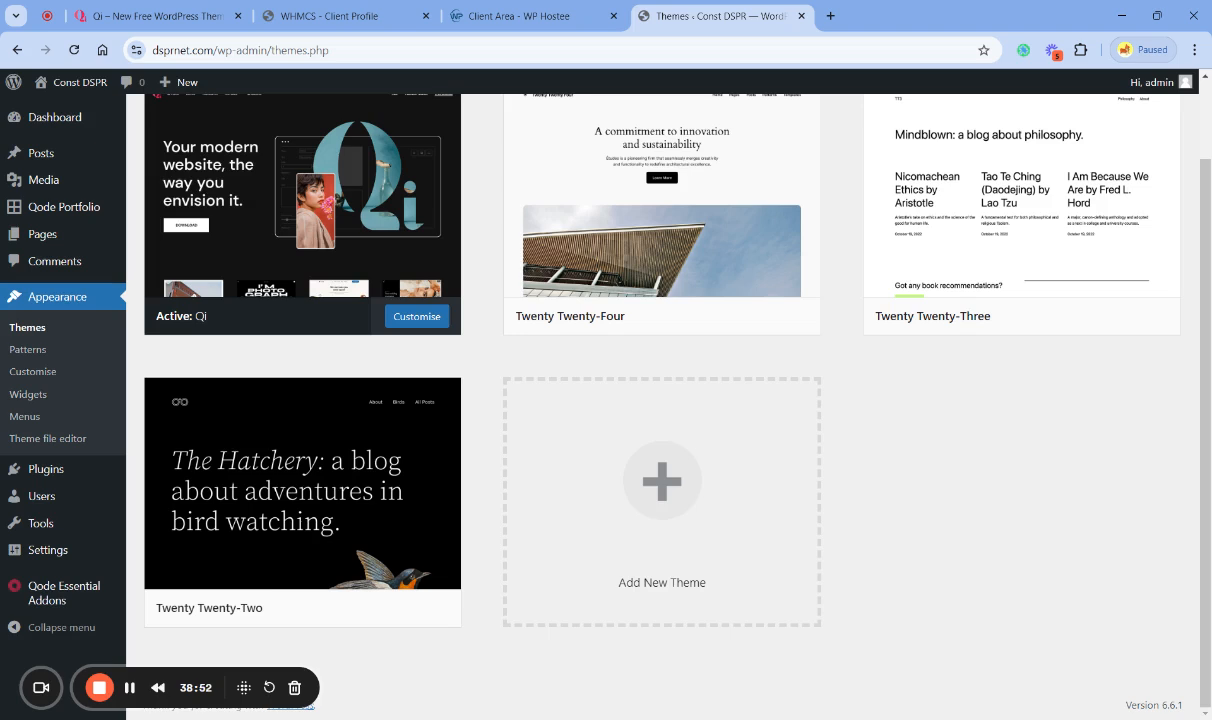
scroll(937, 583, up, 1)
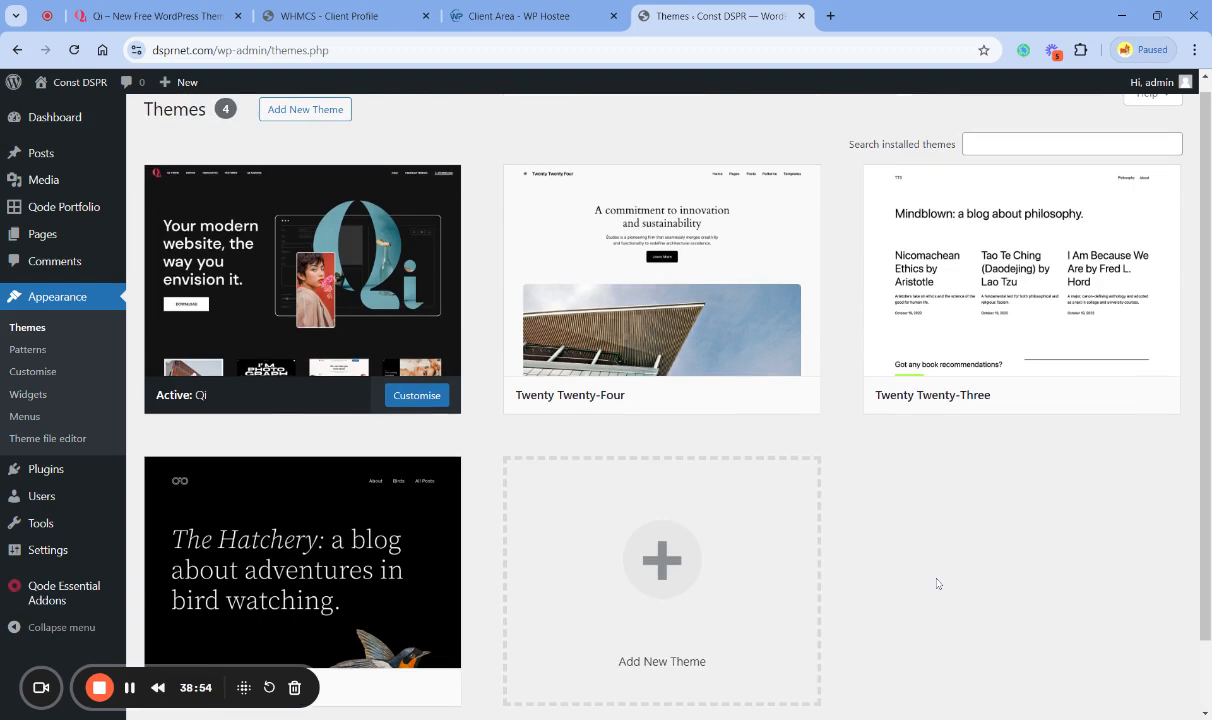
scroll(937, 583, down, 1)
mouse_move(618, 325)
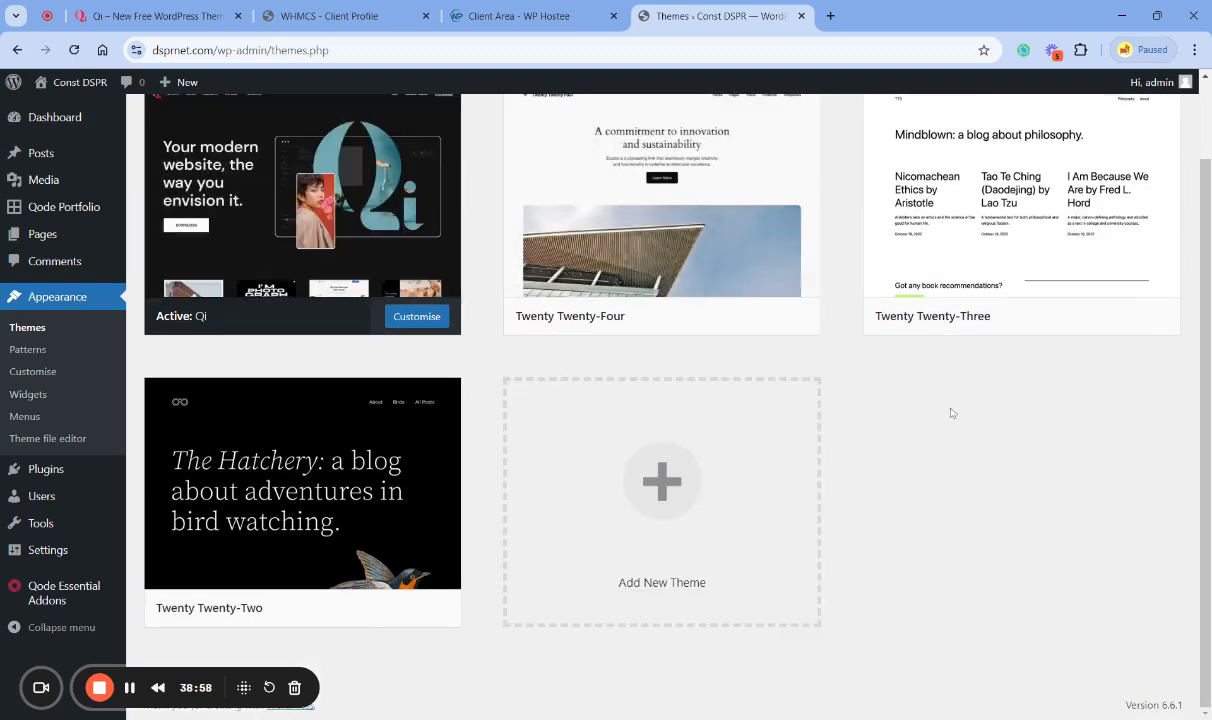
mouse_move(323, 598)
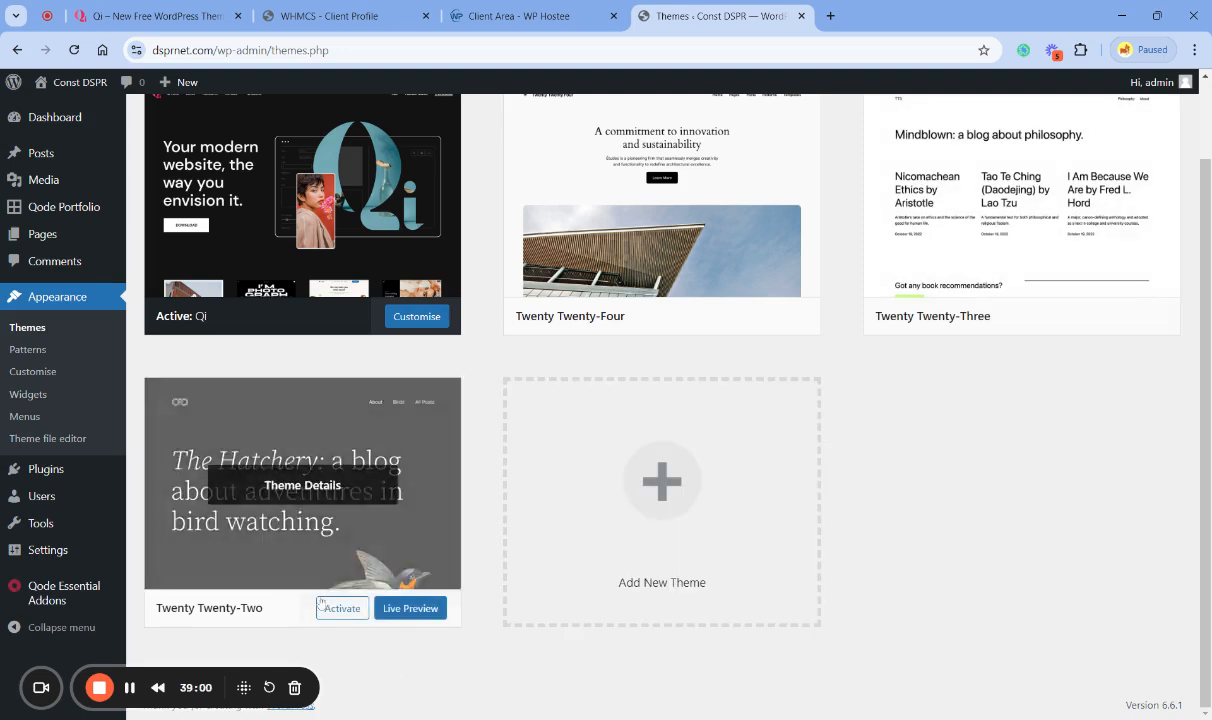
click(298, 520)
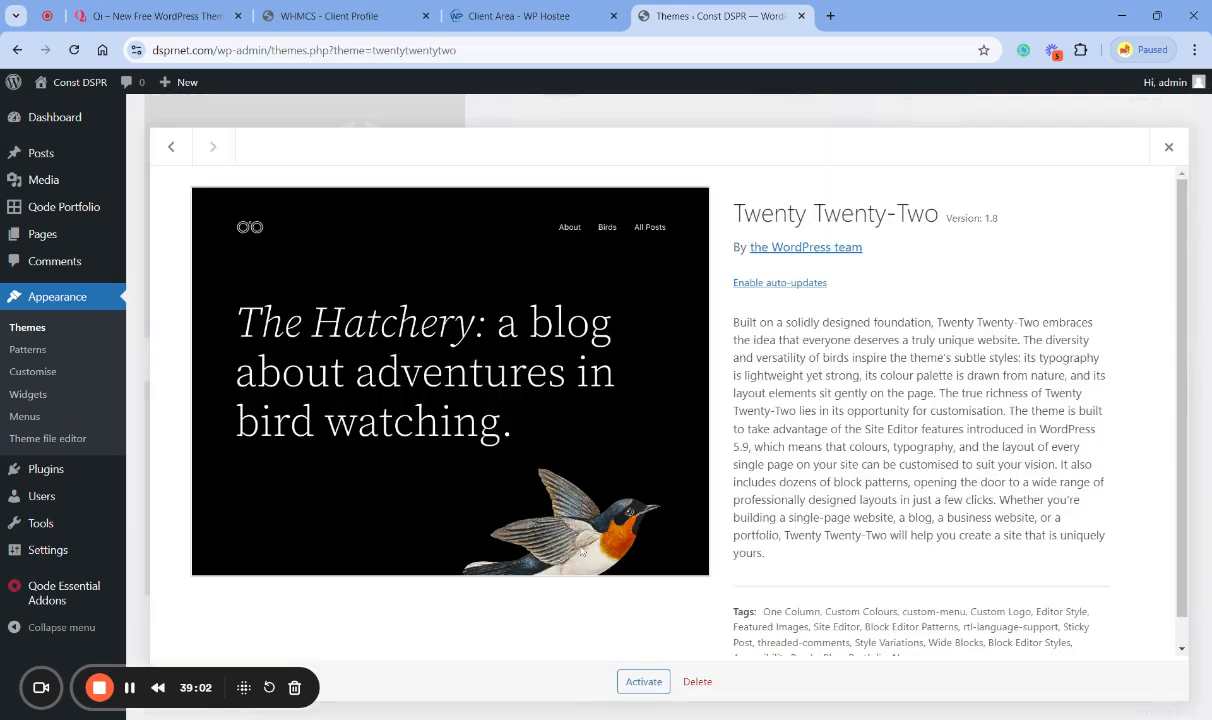
click(697, 681)
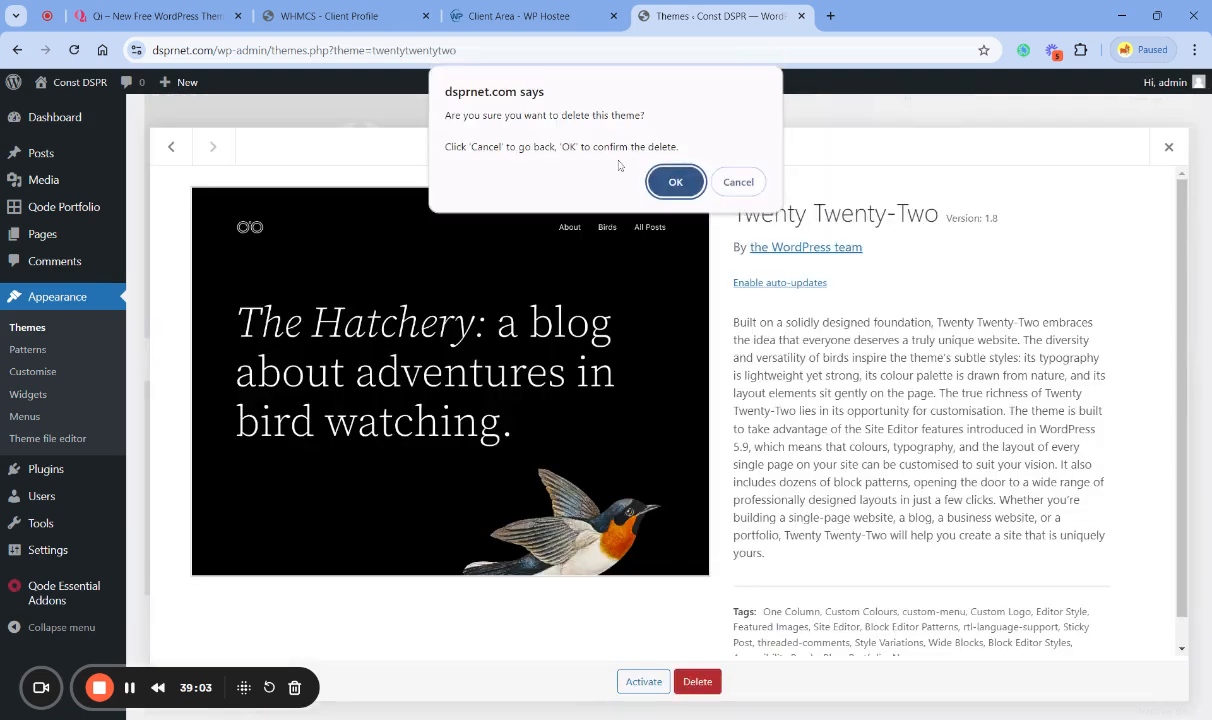
click(676, 182)
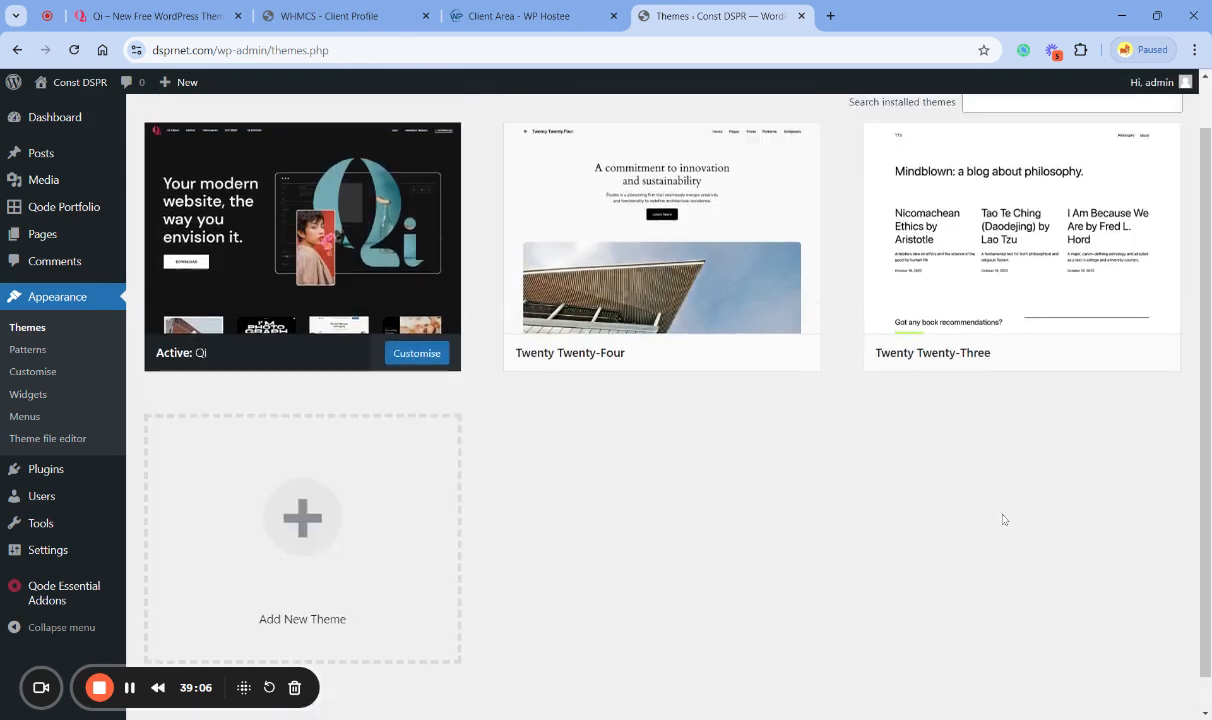
- Delete the unused Twenty Twenty-Three theme
click(1017, 346)
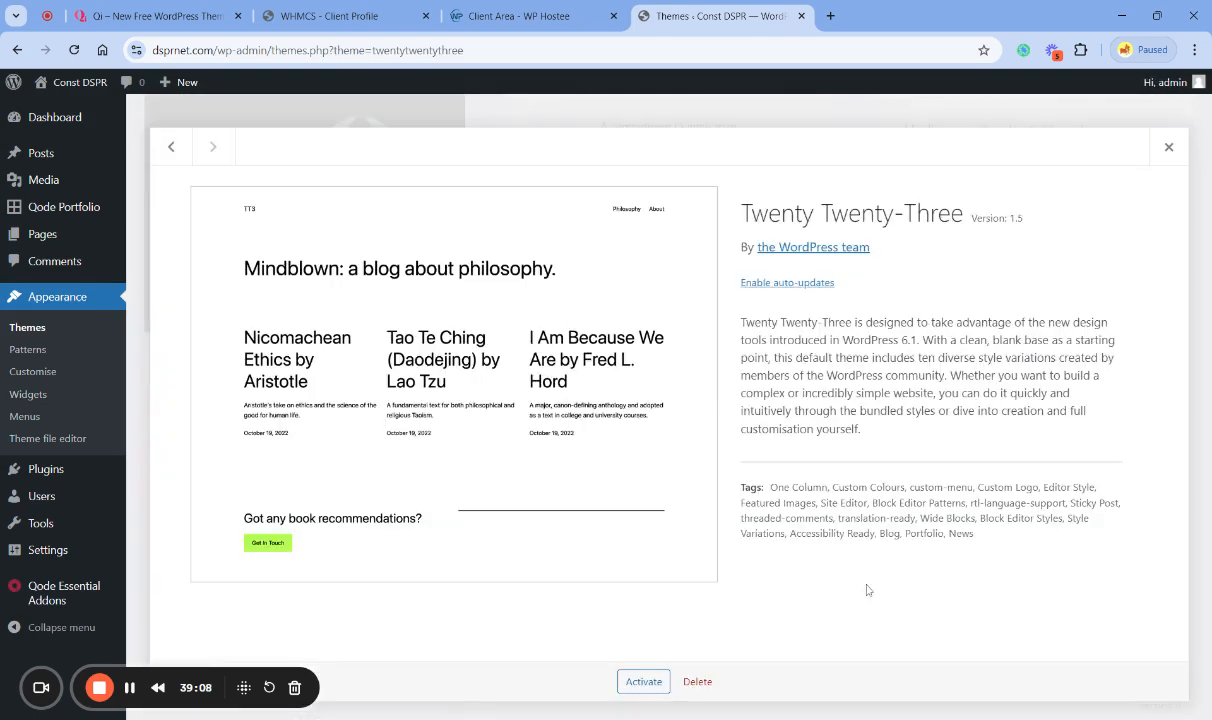
click(697, 681)
click(674, 184)
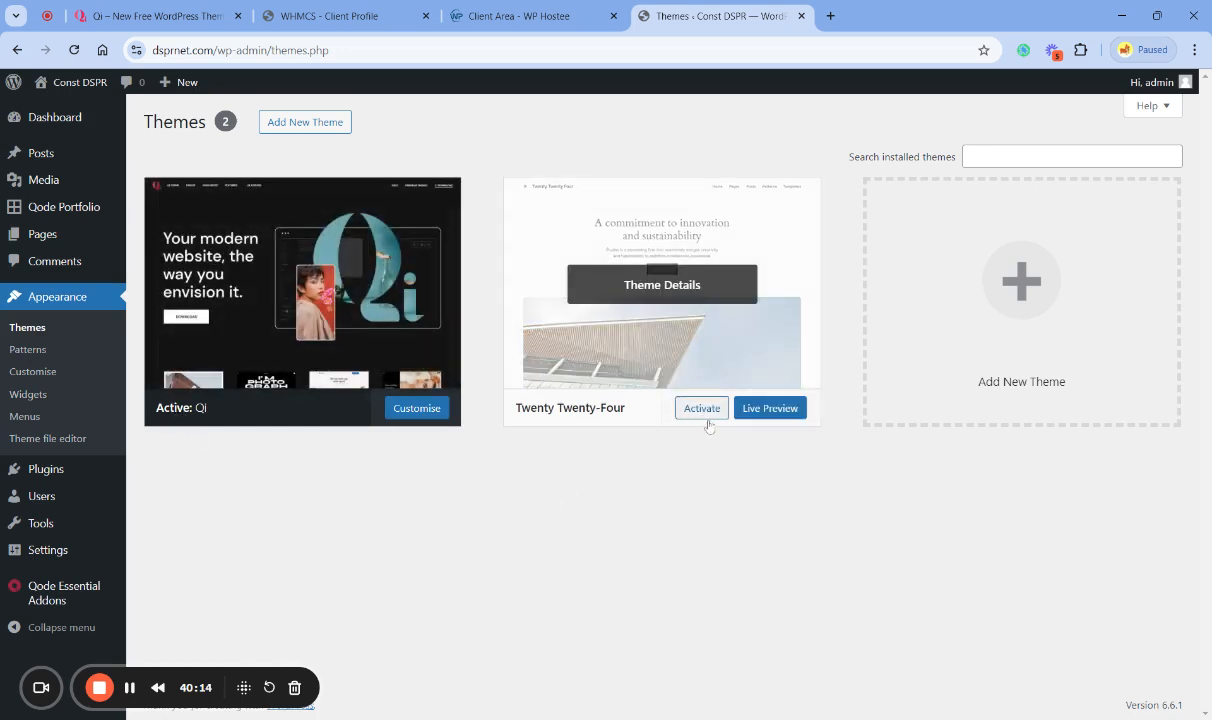
- Activate the Twenty Twenty-Four theme as a trial and switch back to the Qi theme
click(701, 408)
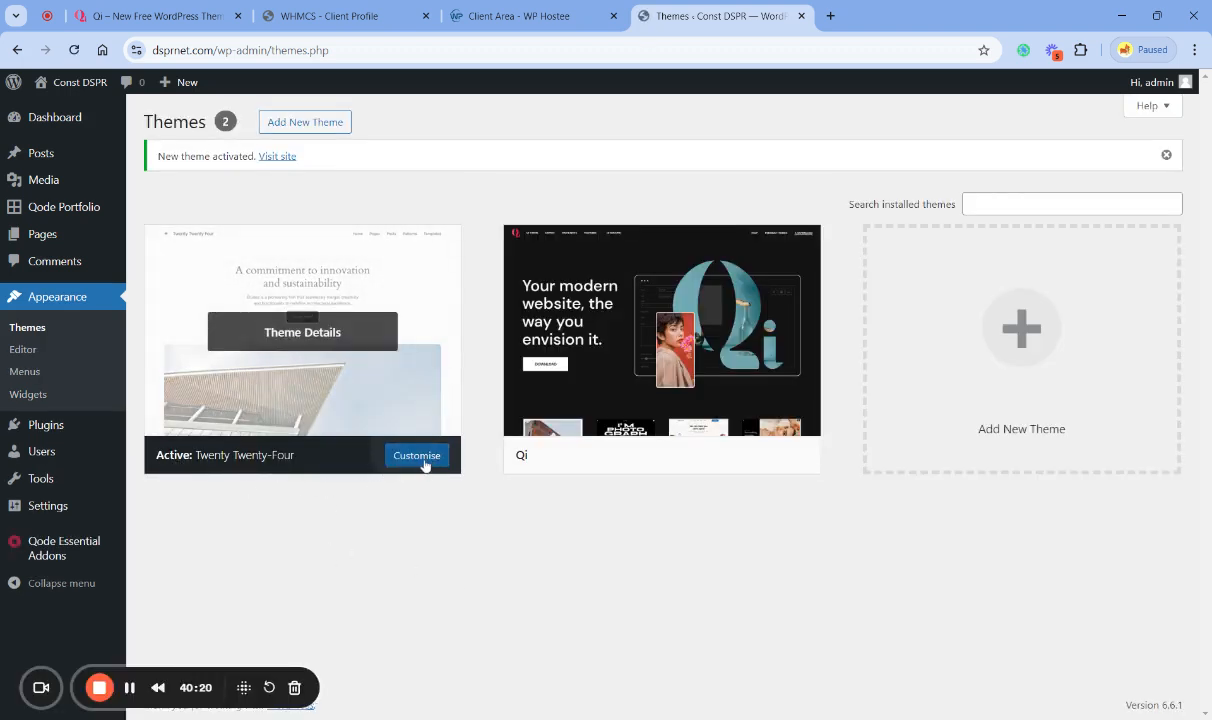
click(706, 453)
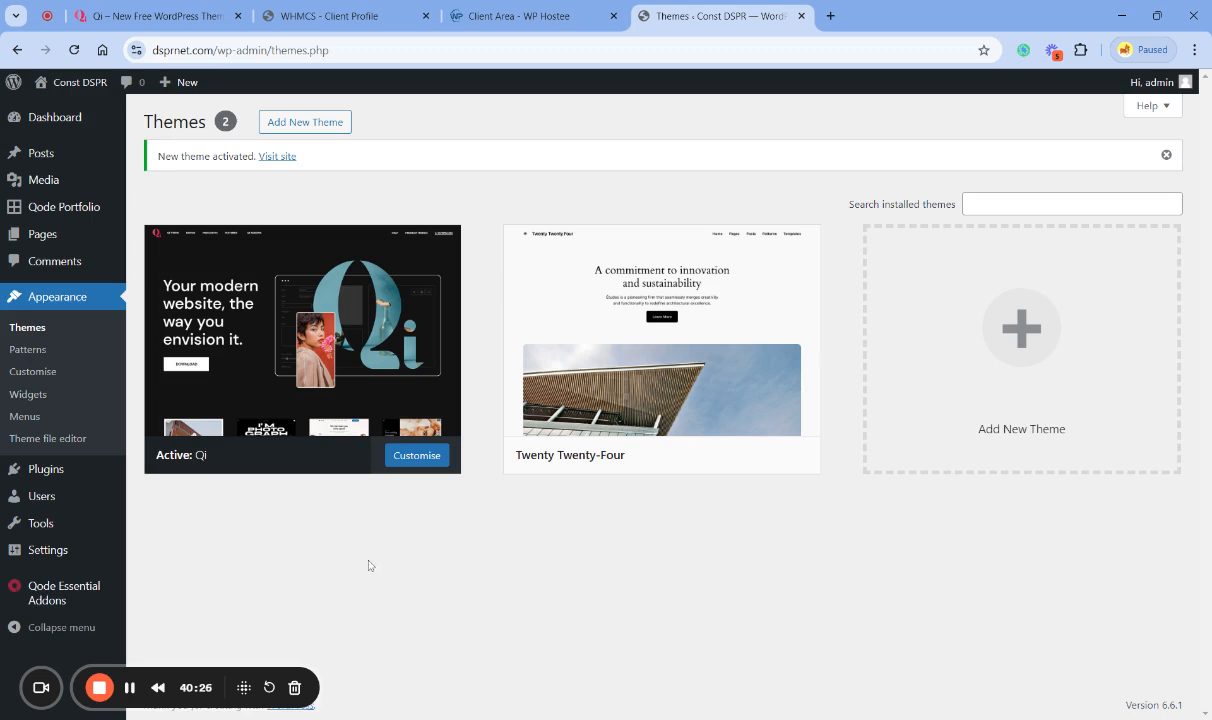
- Open the Qode Essential Addons demo import library, filter it to free demos, and choose the Construction demo for import
mouse_move(75, 594)
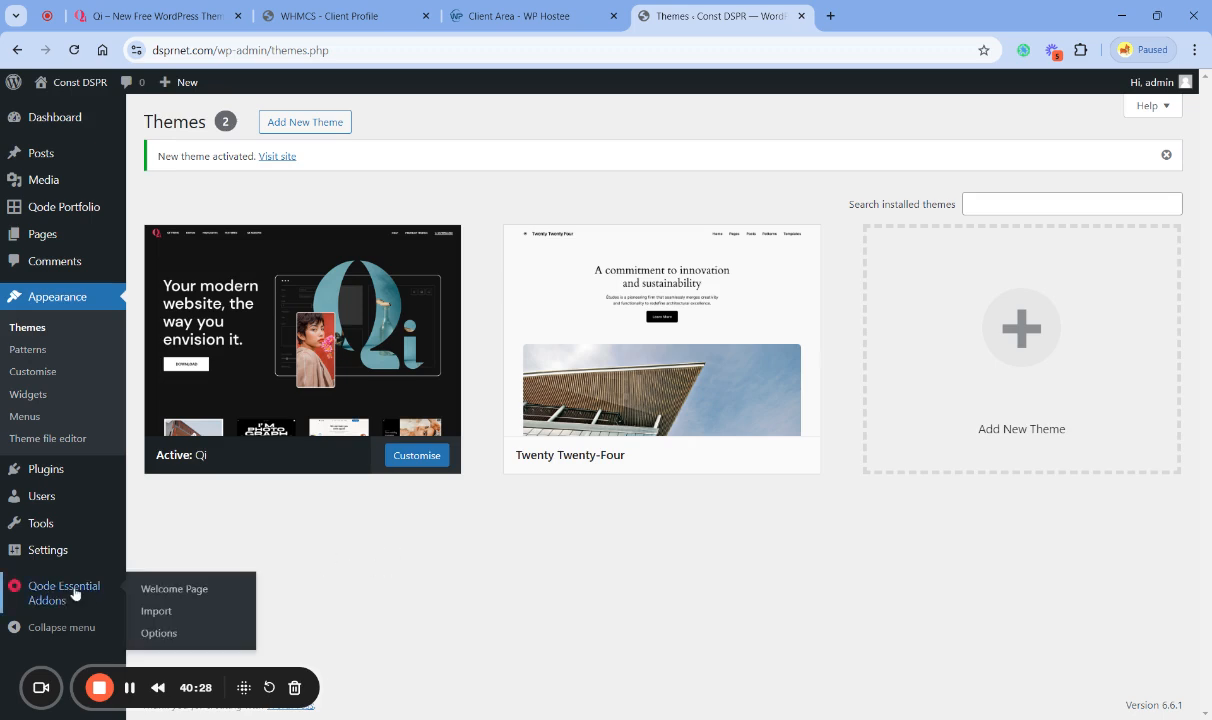
click(157, 612)
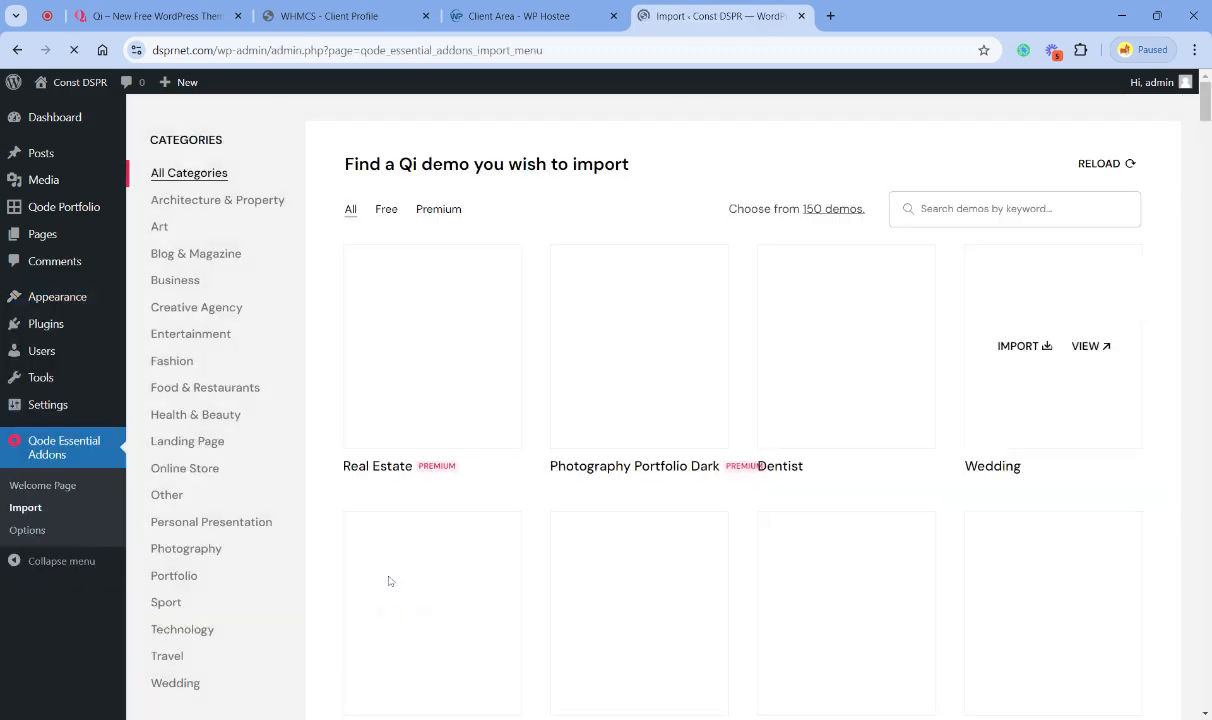
click(387, 210)
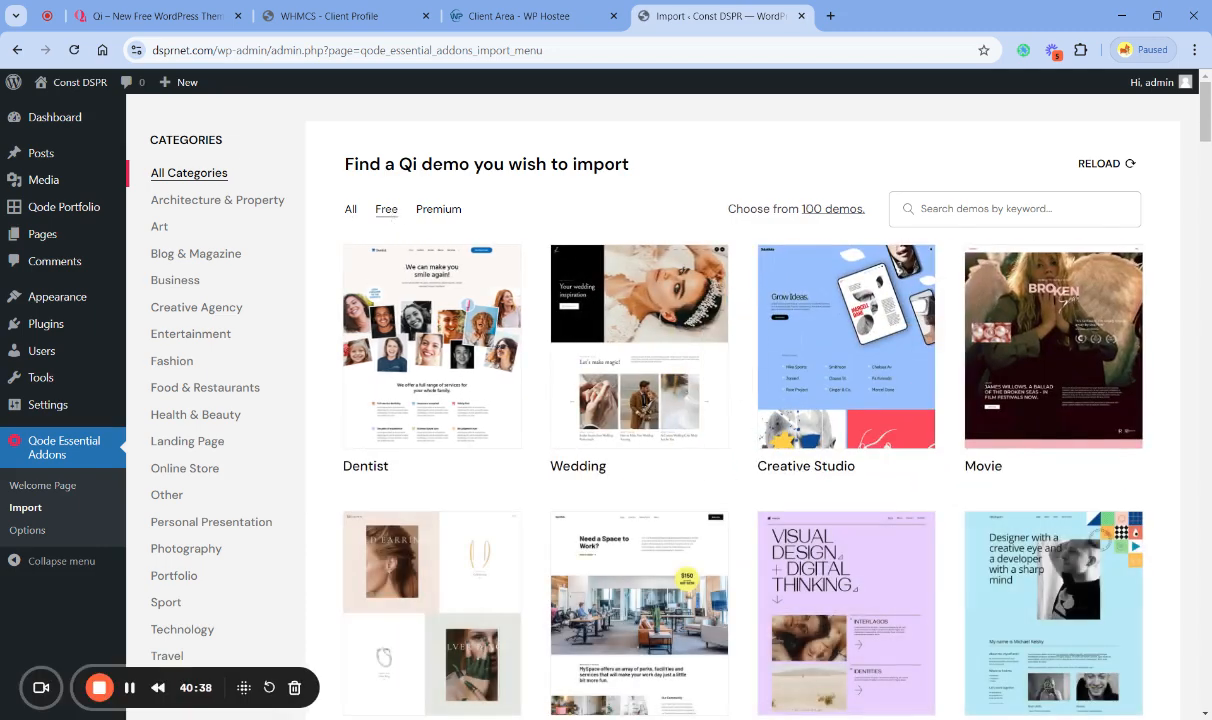
scroll(326, 338, down, 4)
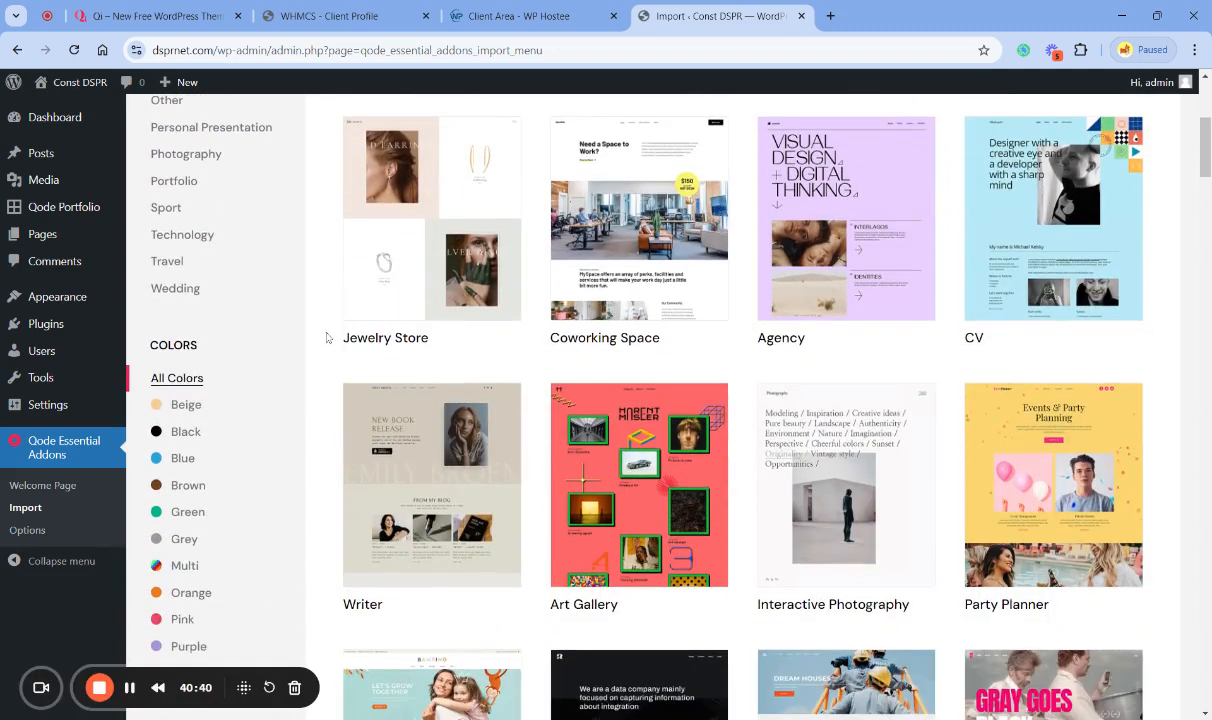
scroll(326, 338, down, 3)
scroll(326, 338, down, 1)
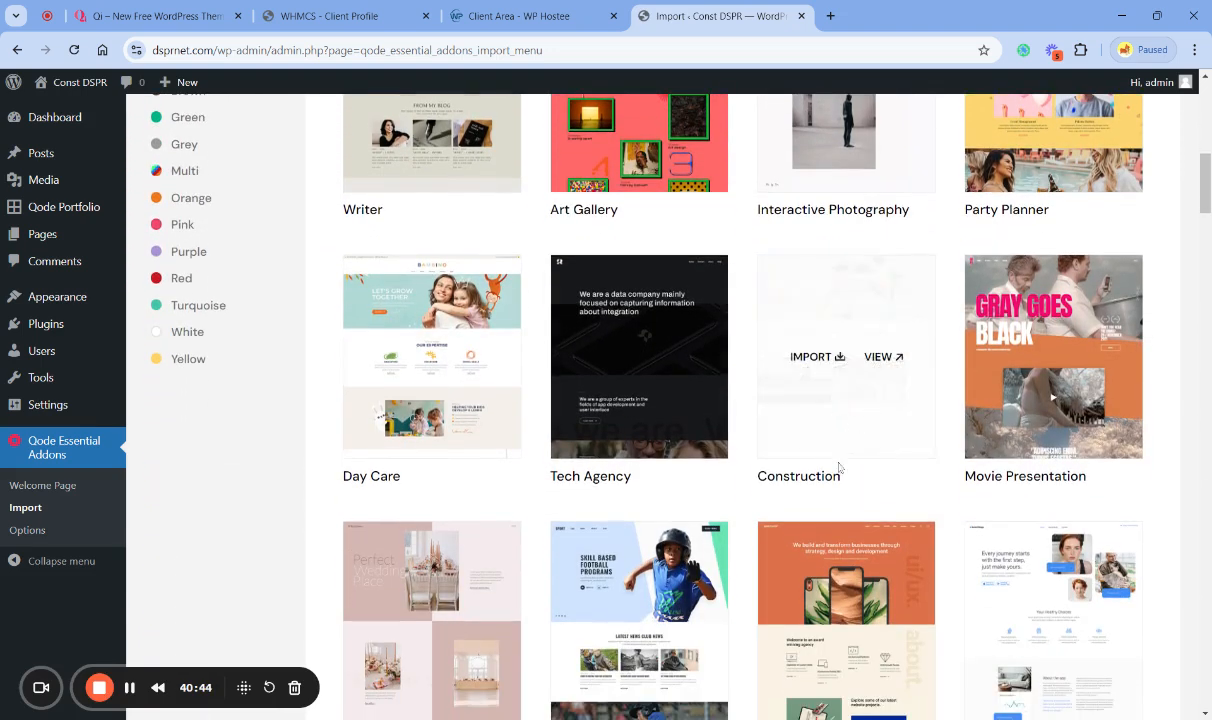
click(815, 363)
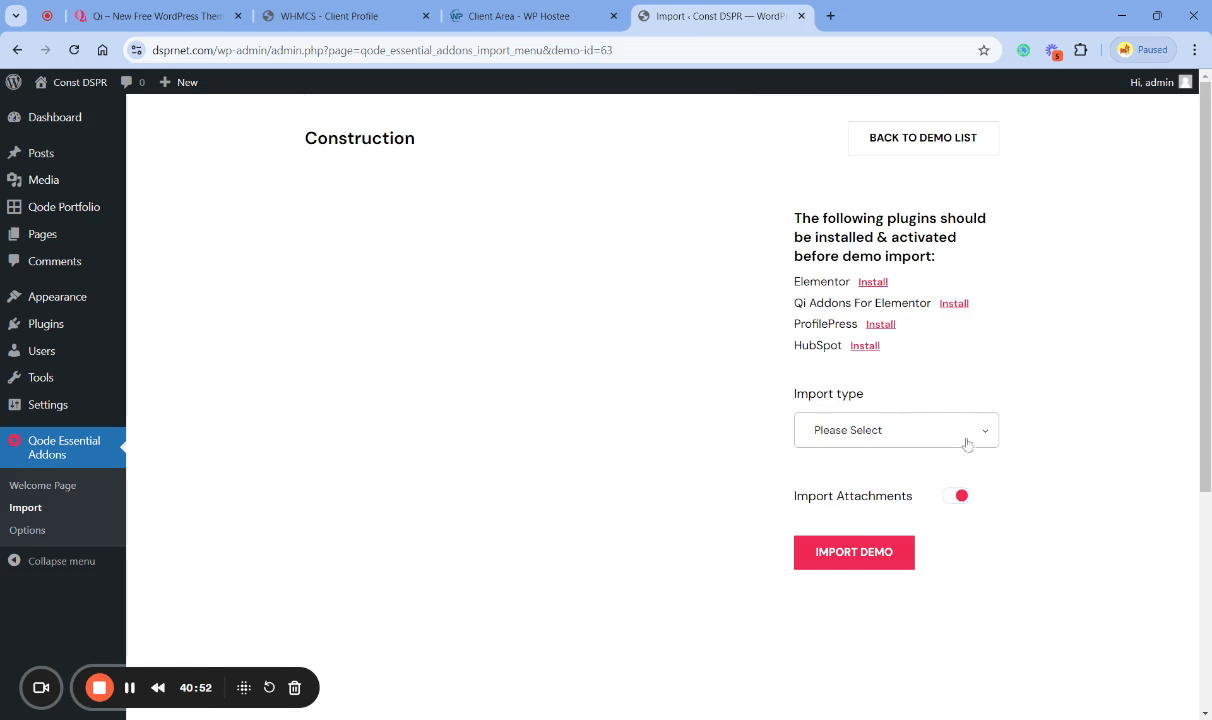
- Install and activate the required Elementor, Qi Addons For Elementor, ProfilePress and HubSpot plugins for the Construction demo
click(874, 284)
click(954, 304)
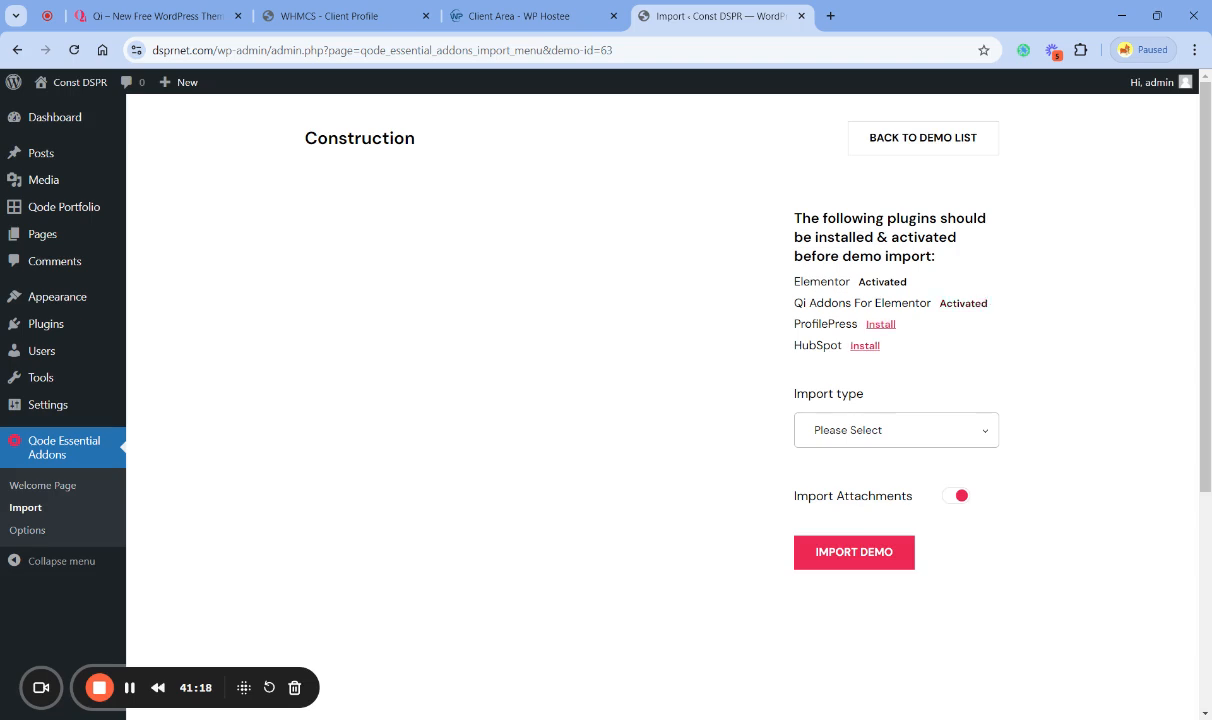
click(882, 330)
click(893, 326)
click(864, 345)
click(866, 346)
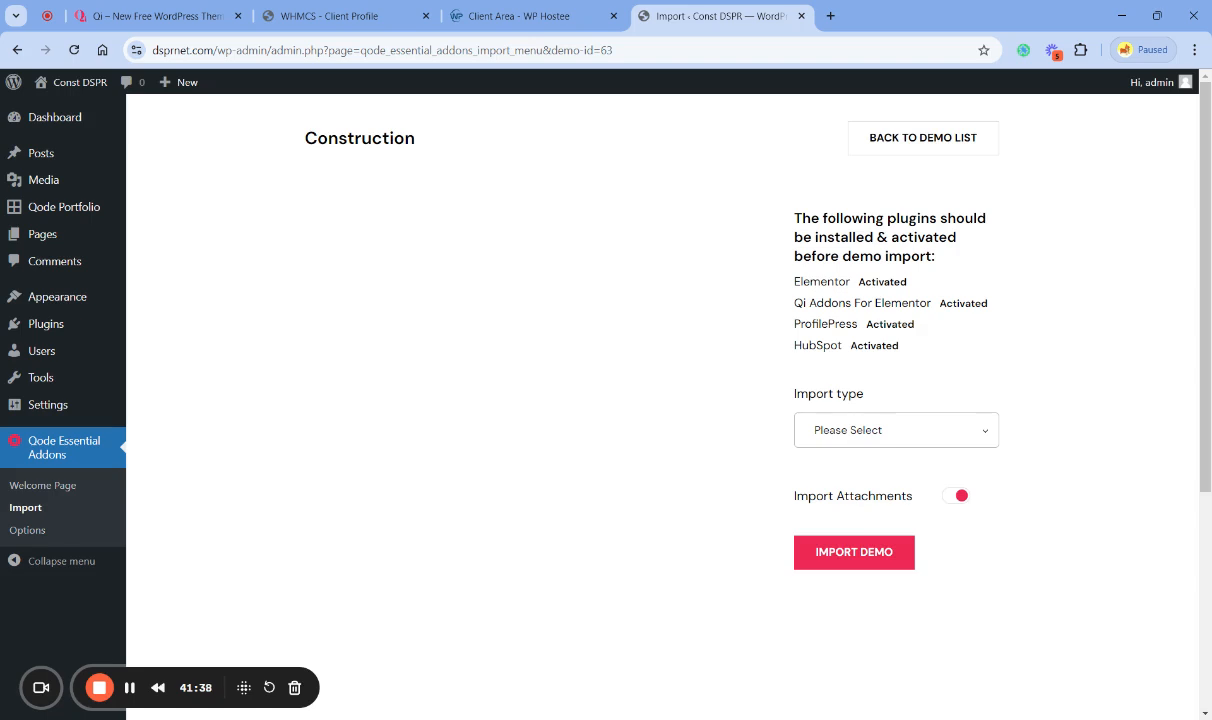
- Set the demo's import type to All, with Import Attachments enabled
click(827, 428)
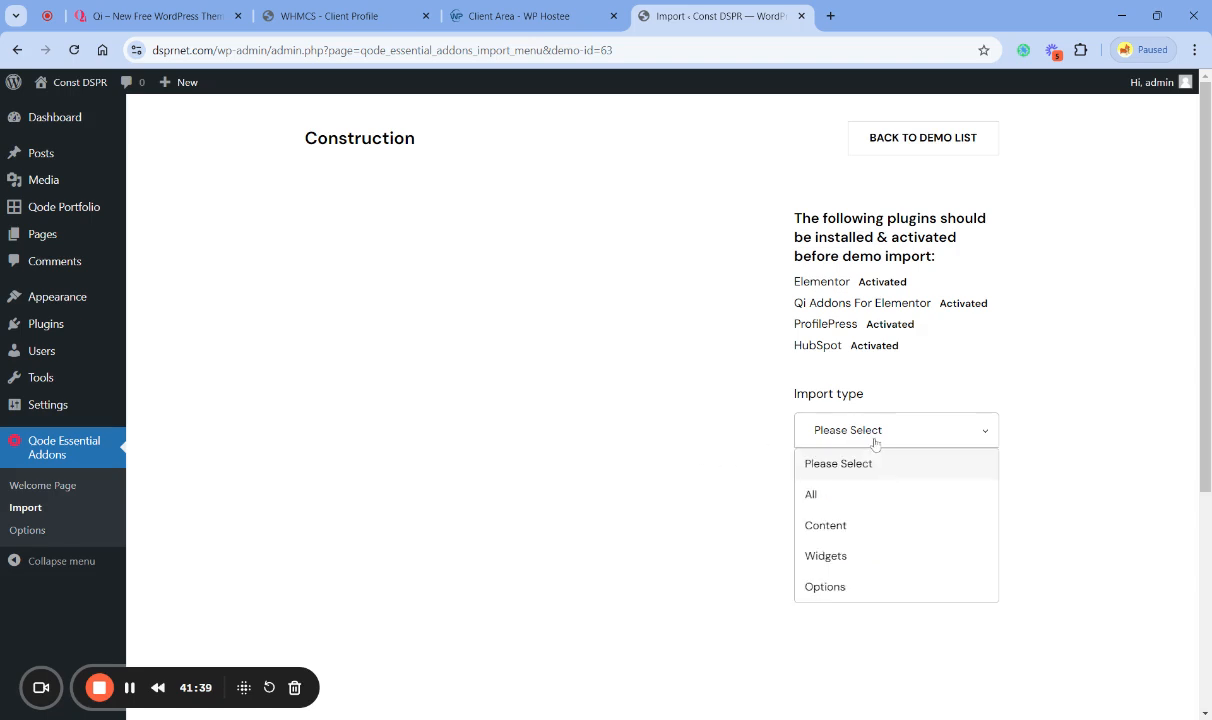
click(831, 496)
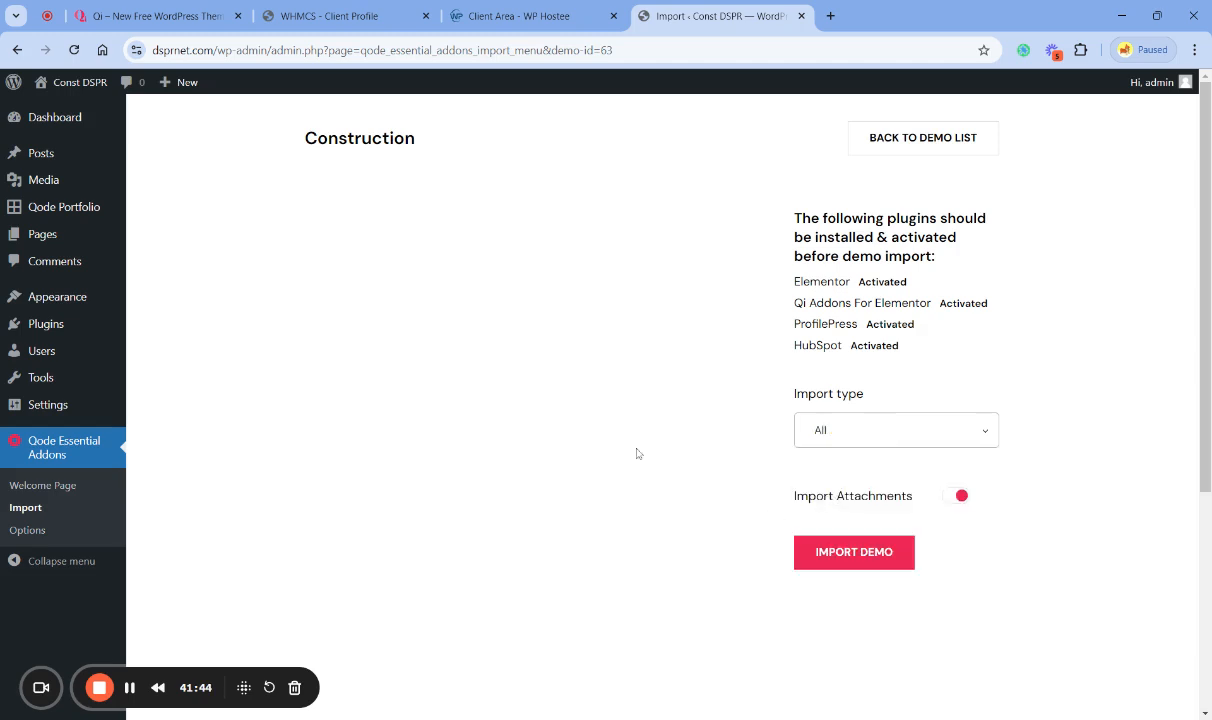
click(962, 500)
click(959, 499)
- View the live site in a separate tab before importing the demo, and return to the Construction import page
mouse_move(70, 84)
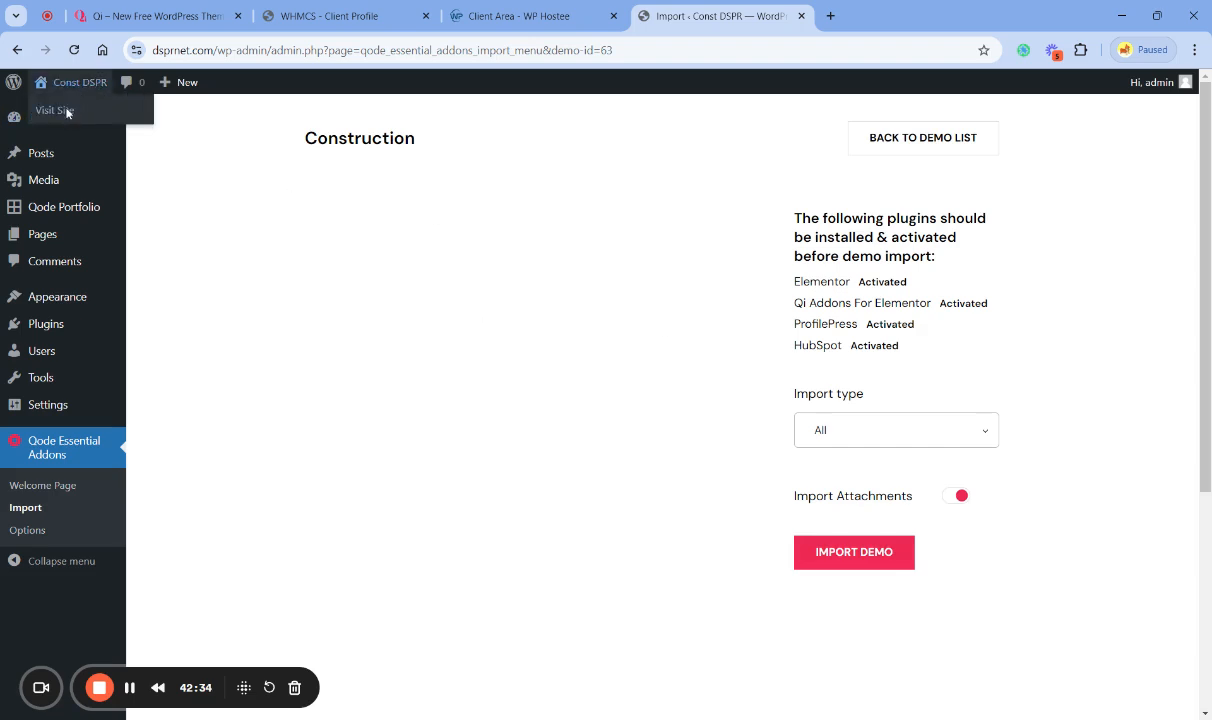
middle_click(67, 111)
click(830, 17)
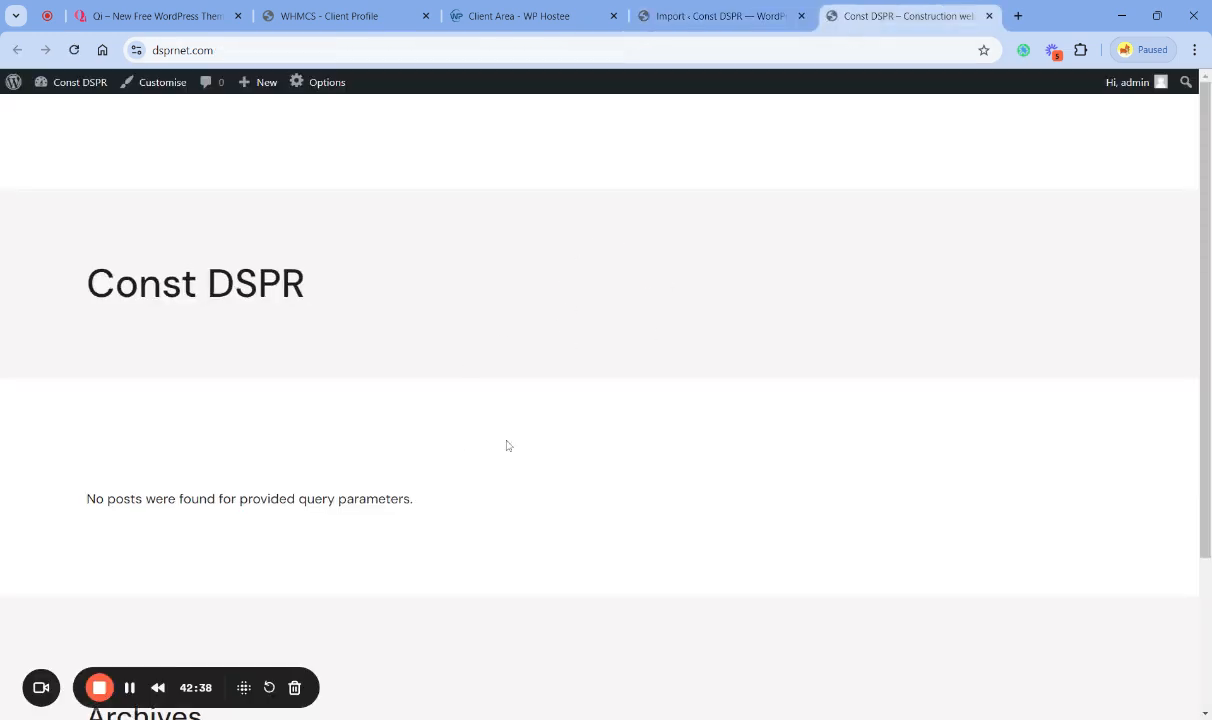
scroll(555, 440, down, 2)
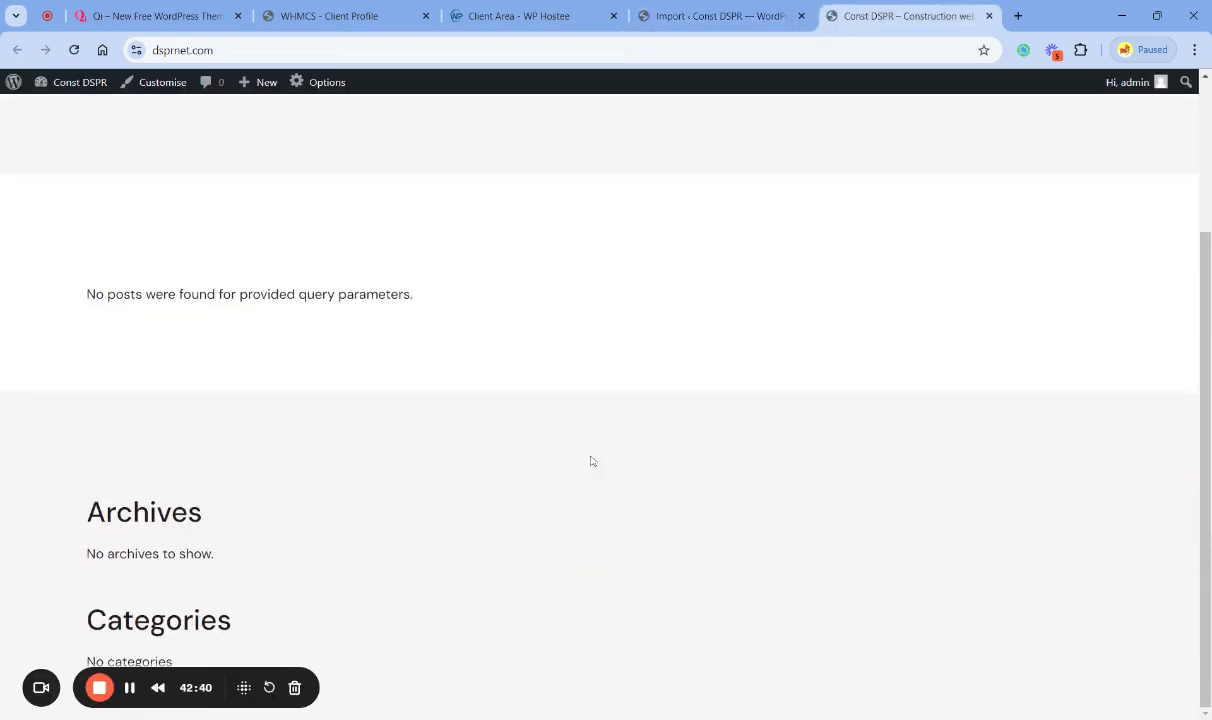
scroll(449, 470, up, 2)
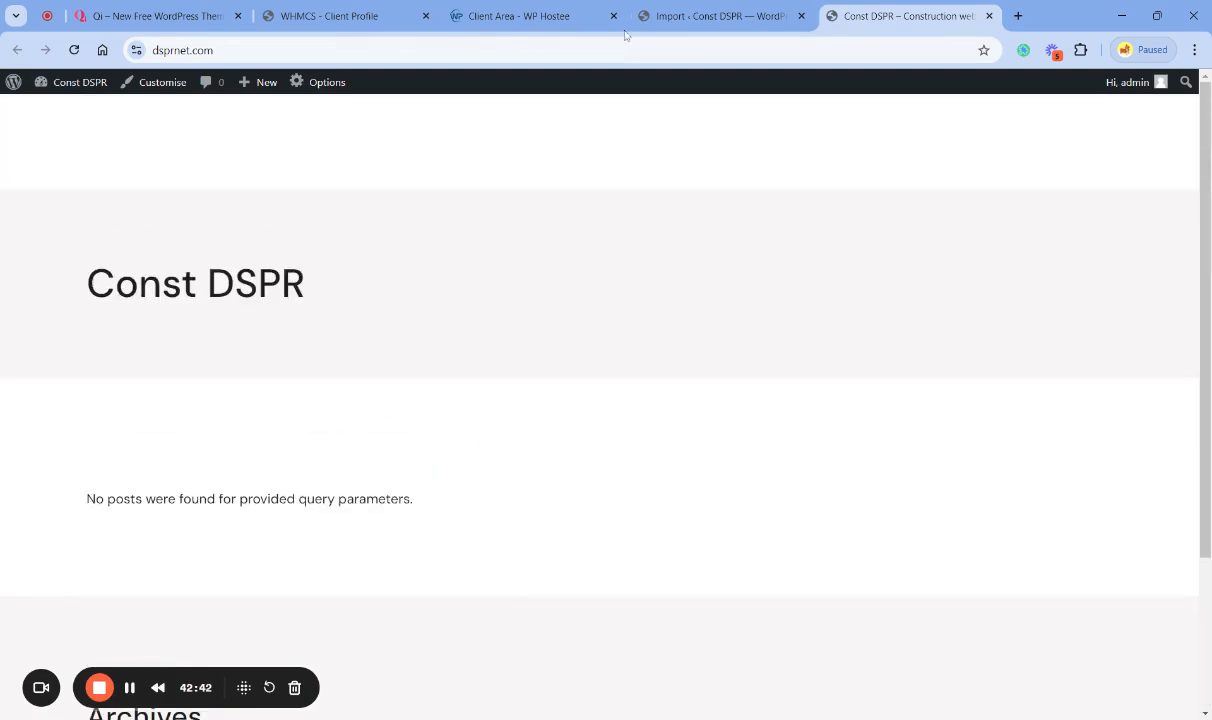
click(698, 13)
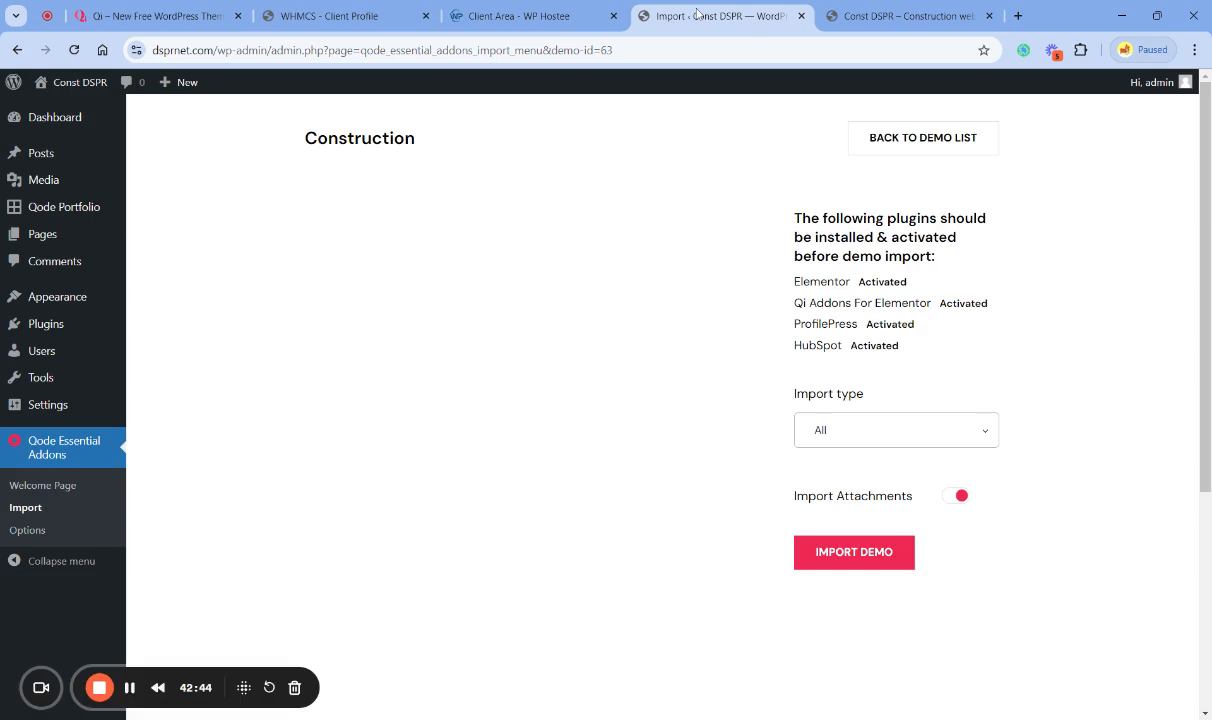
- Import the Construction demo into the site, confirming the demo data import
click(830, 552)
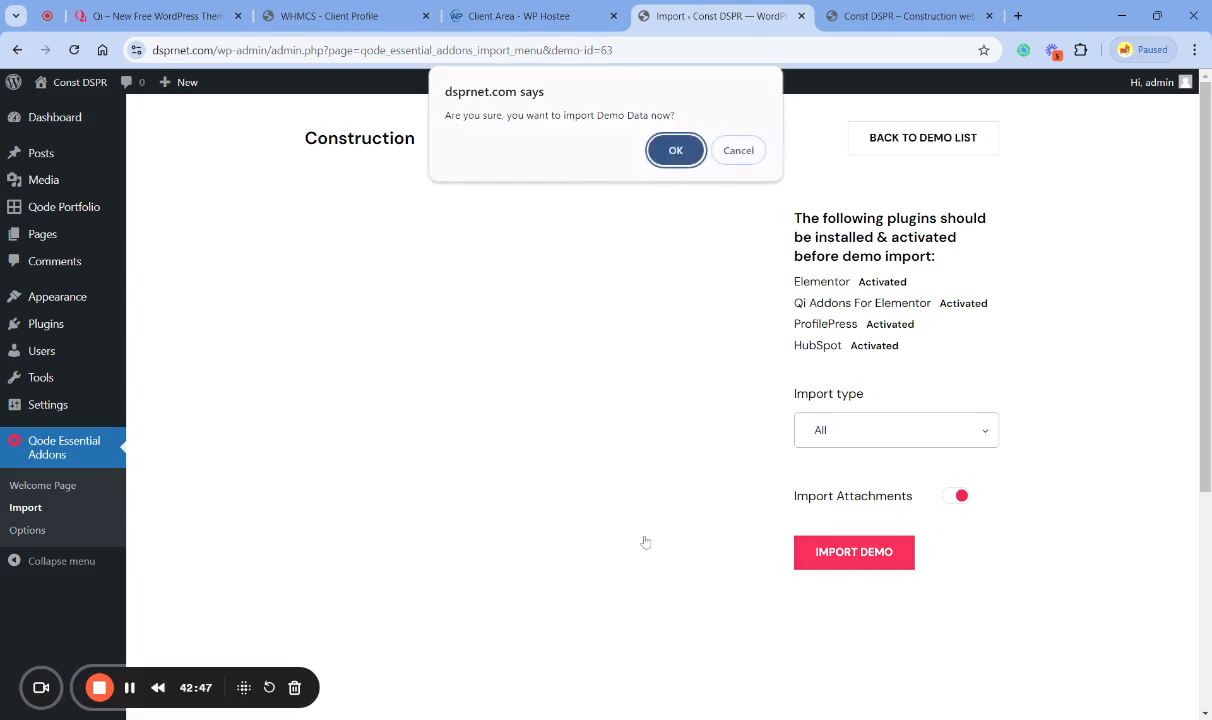
click(672, 151)
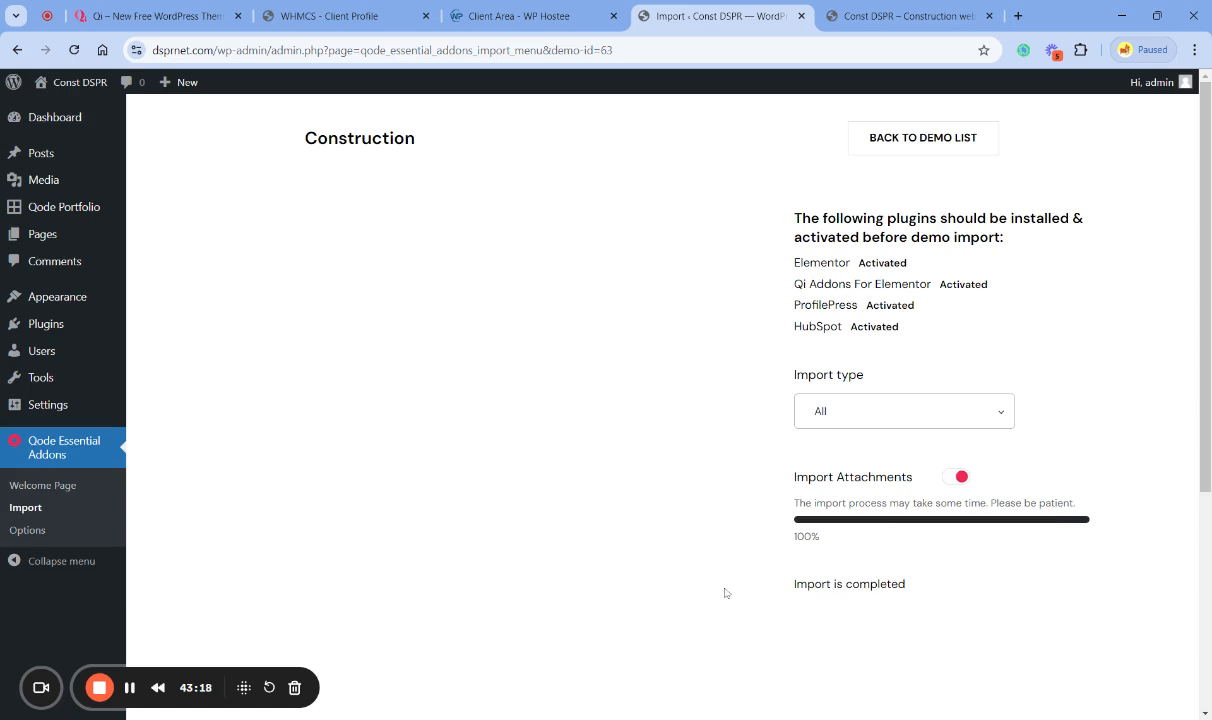
scroll(731, 599, down, 2)
scroll(731, 599, up, 2)
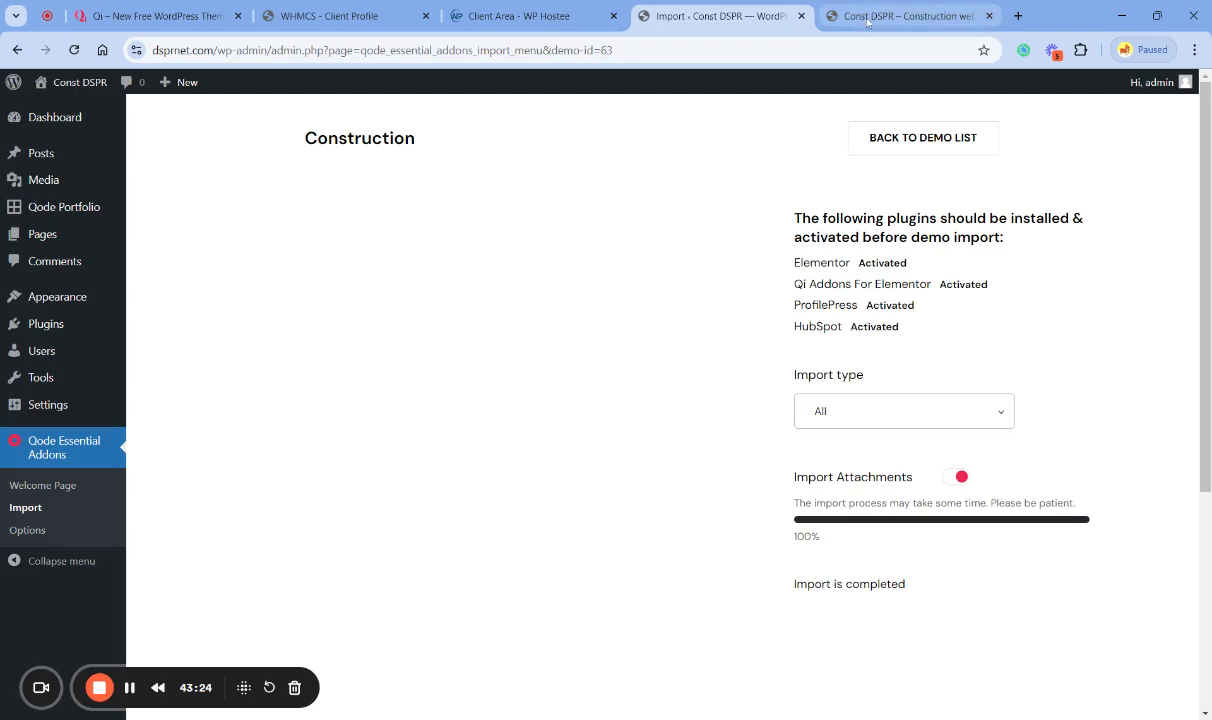
- Reload the live site in its tab and check the imported home page
click(823, 16)
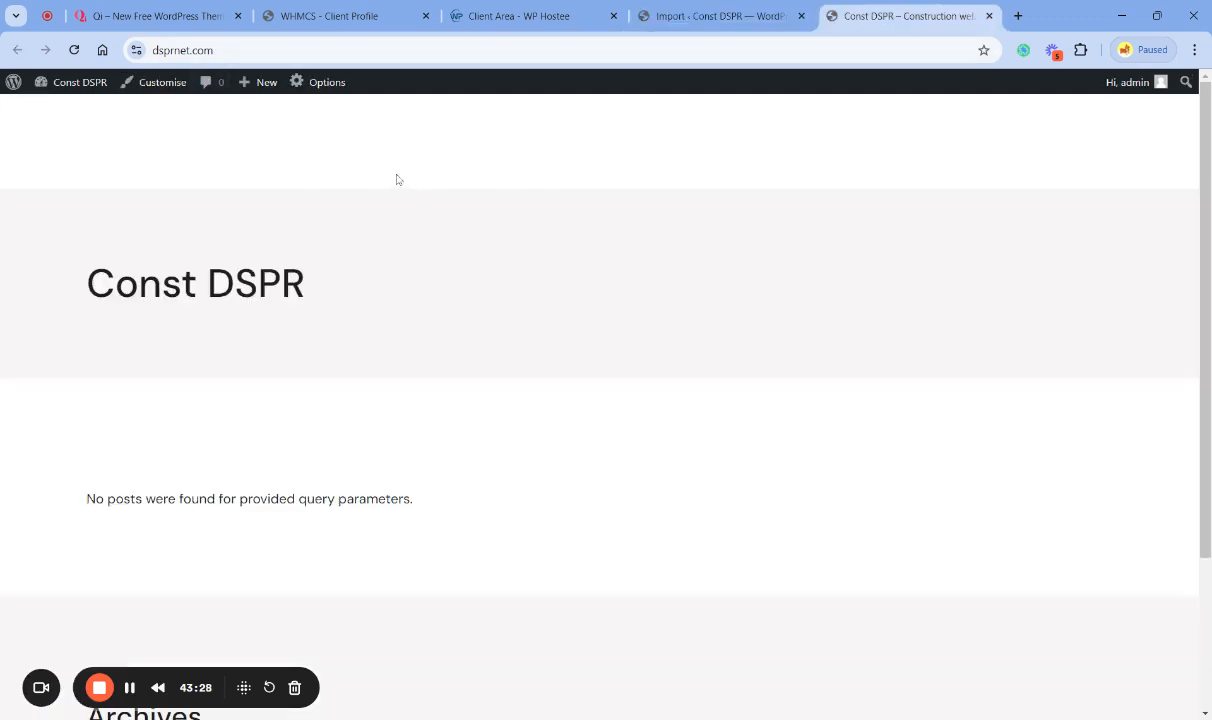
key(F5)
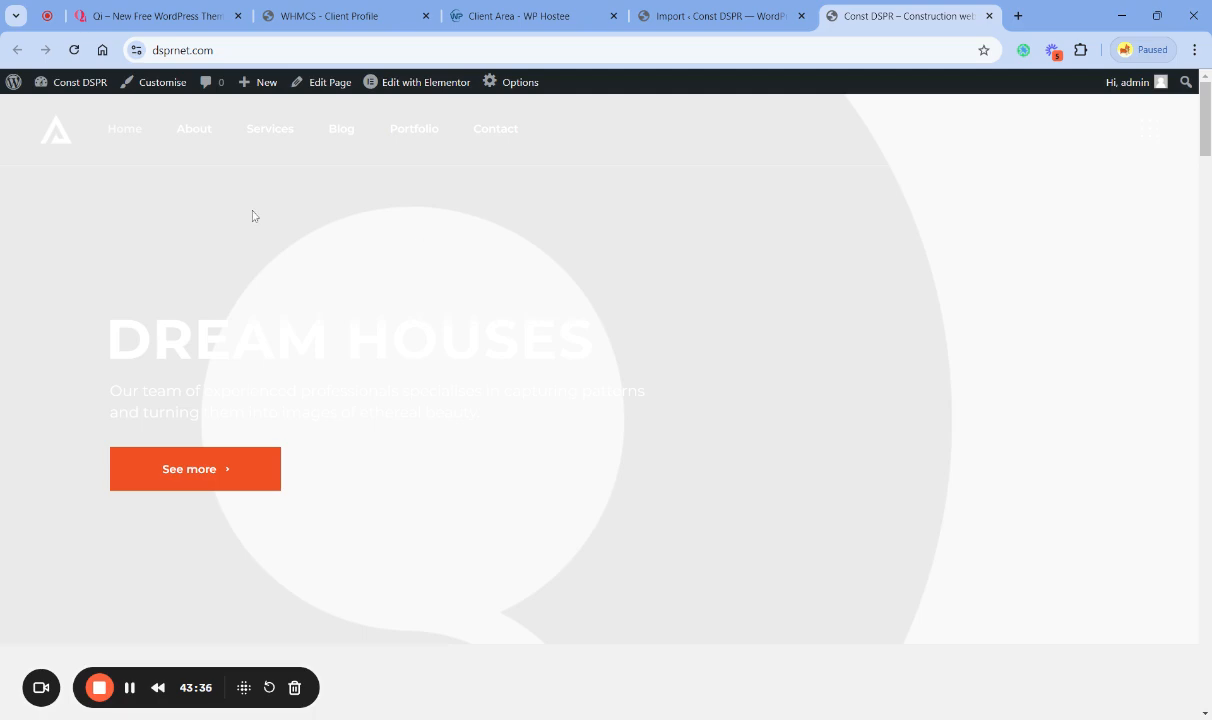
scroll(253, 216, down, 5)
scroll(253, 216, up, 5)
click(73, 49)
- Check the import status on the Construction demo page, and close the live site's tab
click(747, 22)
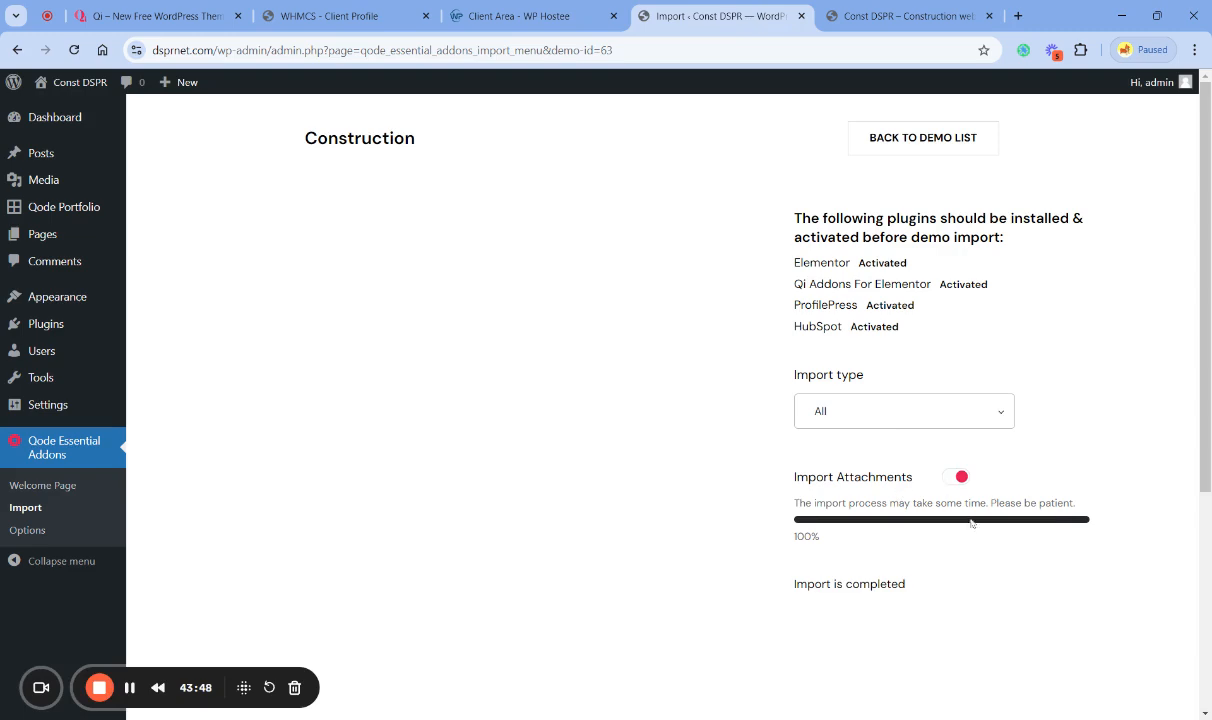
scroll(668, 514, down, 3)
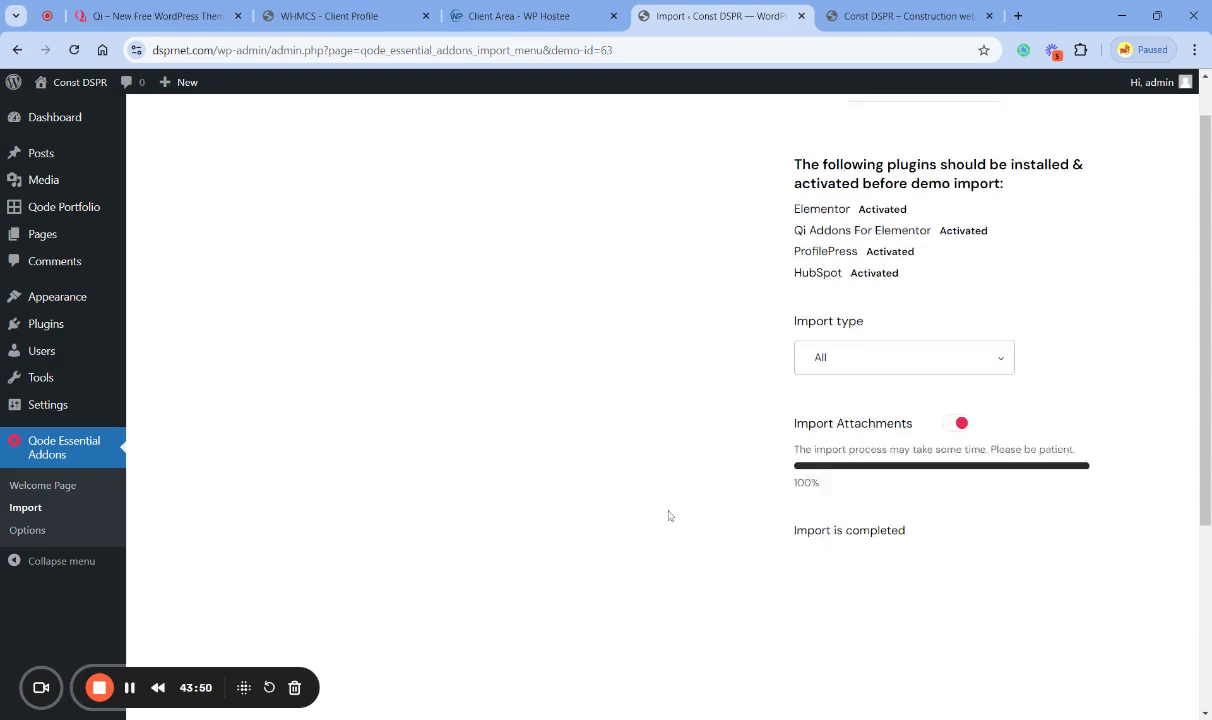
scroll(668, 514, up, 3)
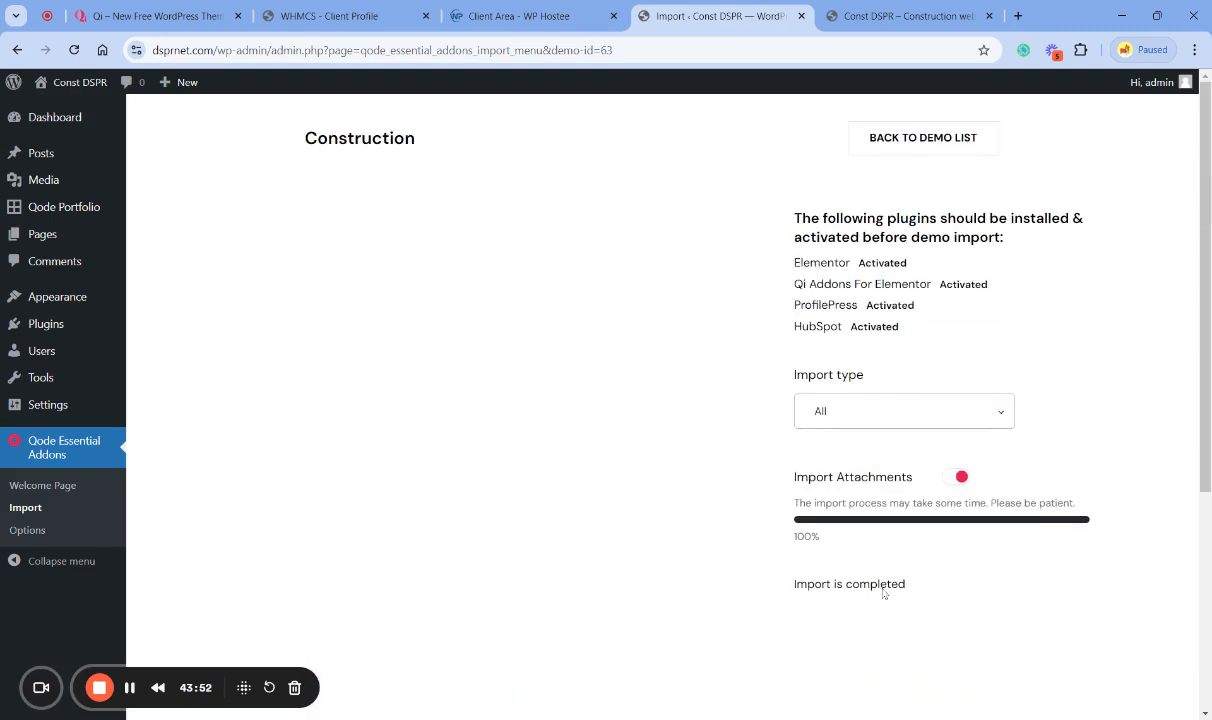
click(833, 18)
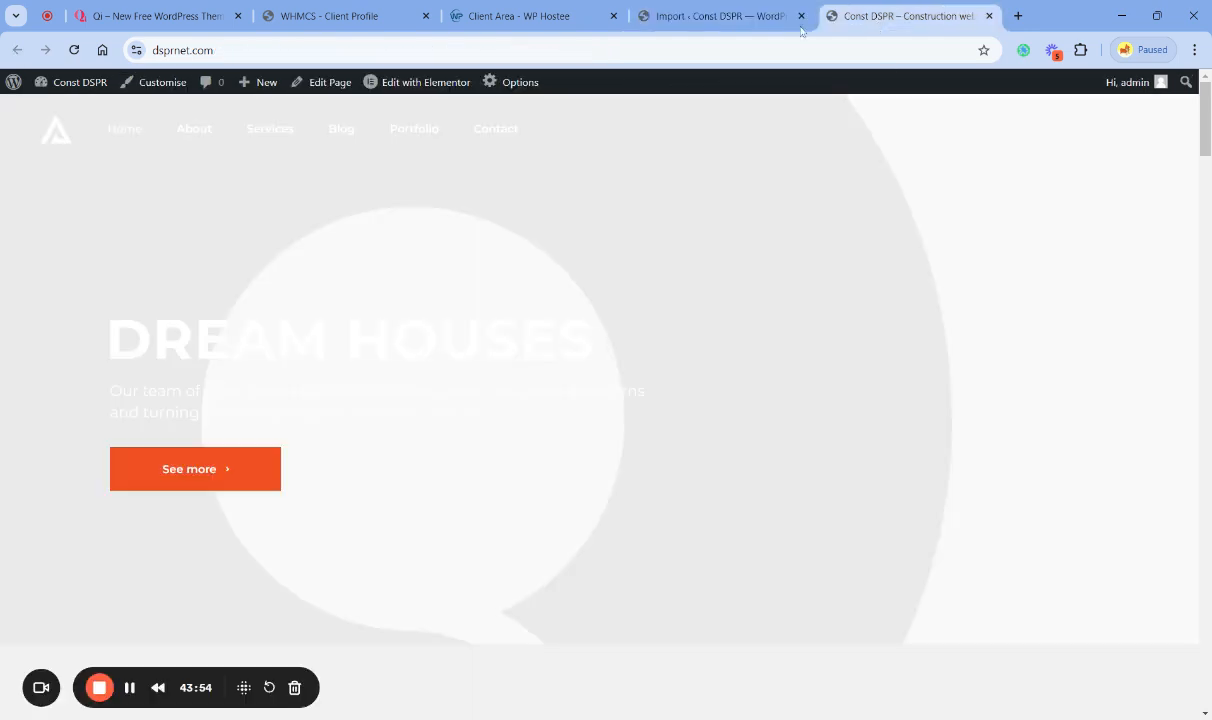
click(989, 16)
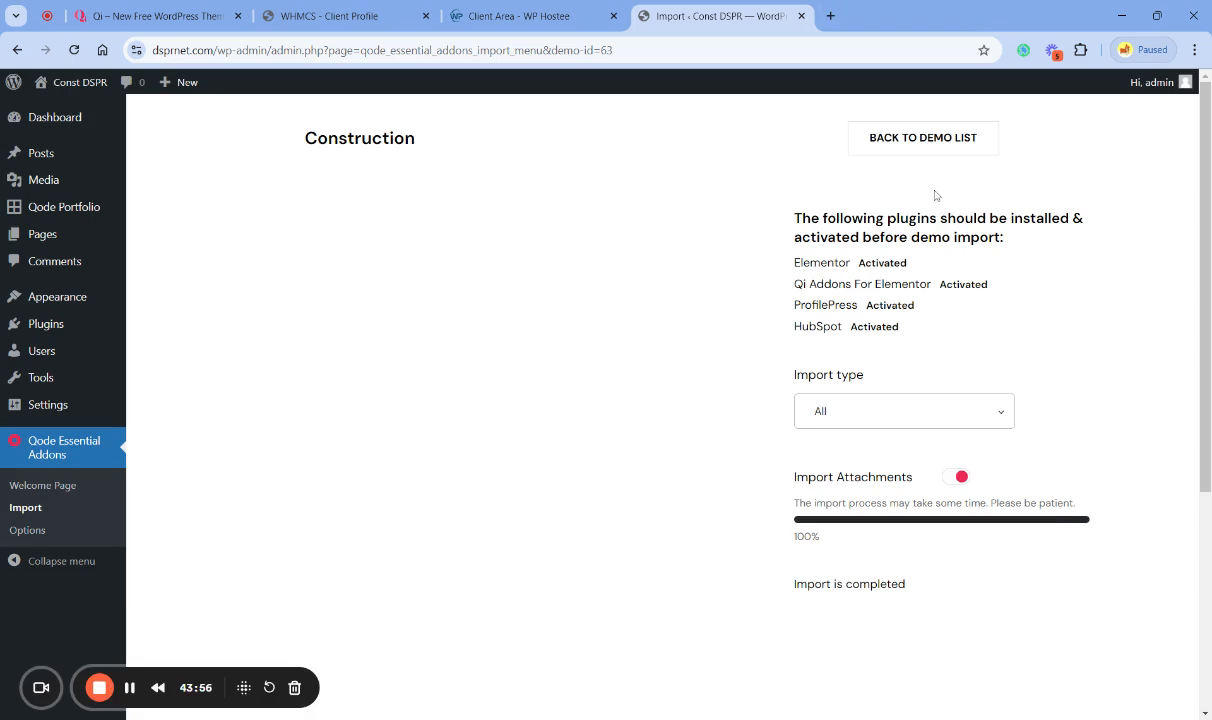
- Reopen the live site in a new tab, review the imported home page down to its footer, and return to the import page
mouse_move(90, 88)
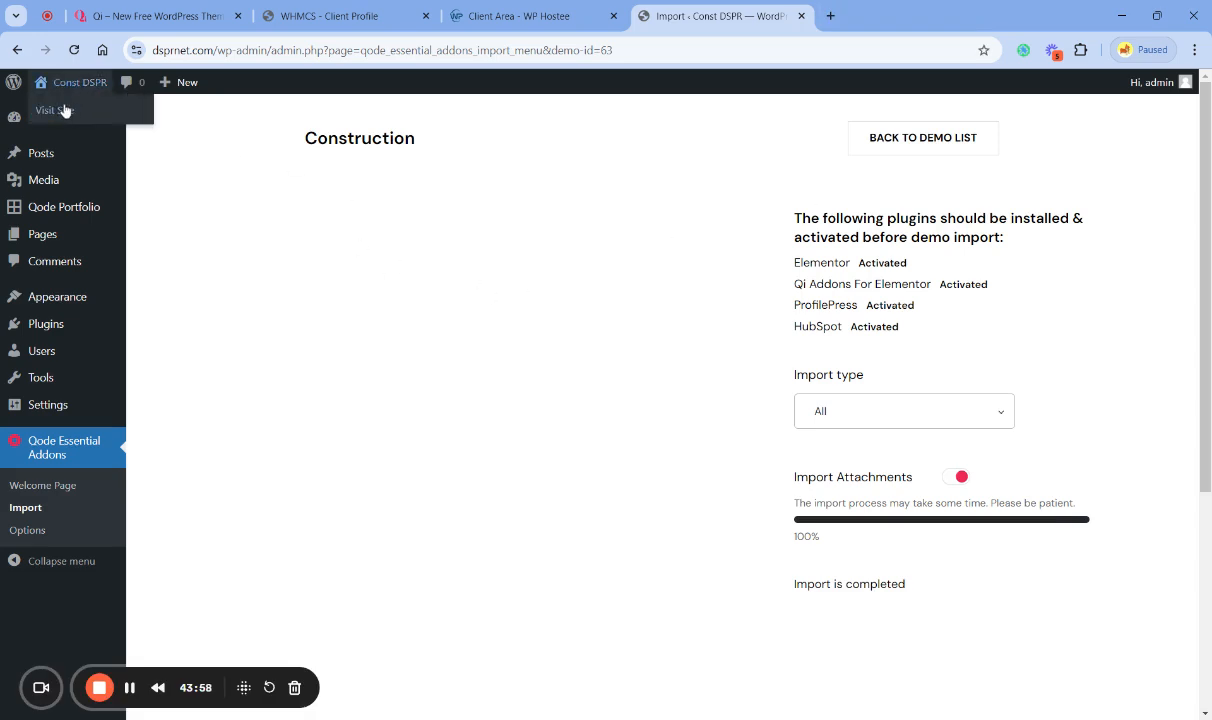
middle_click(60, 111)
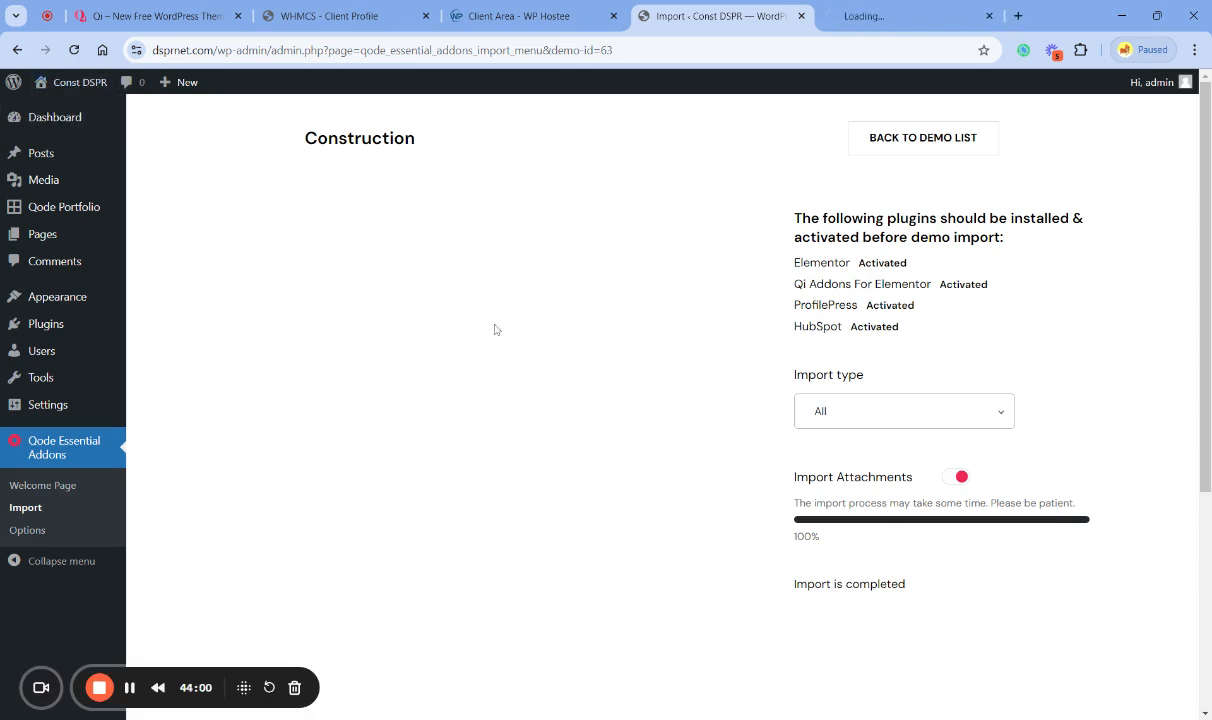
click(880, 14)
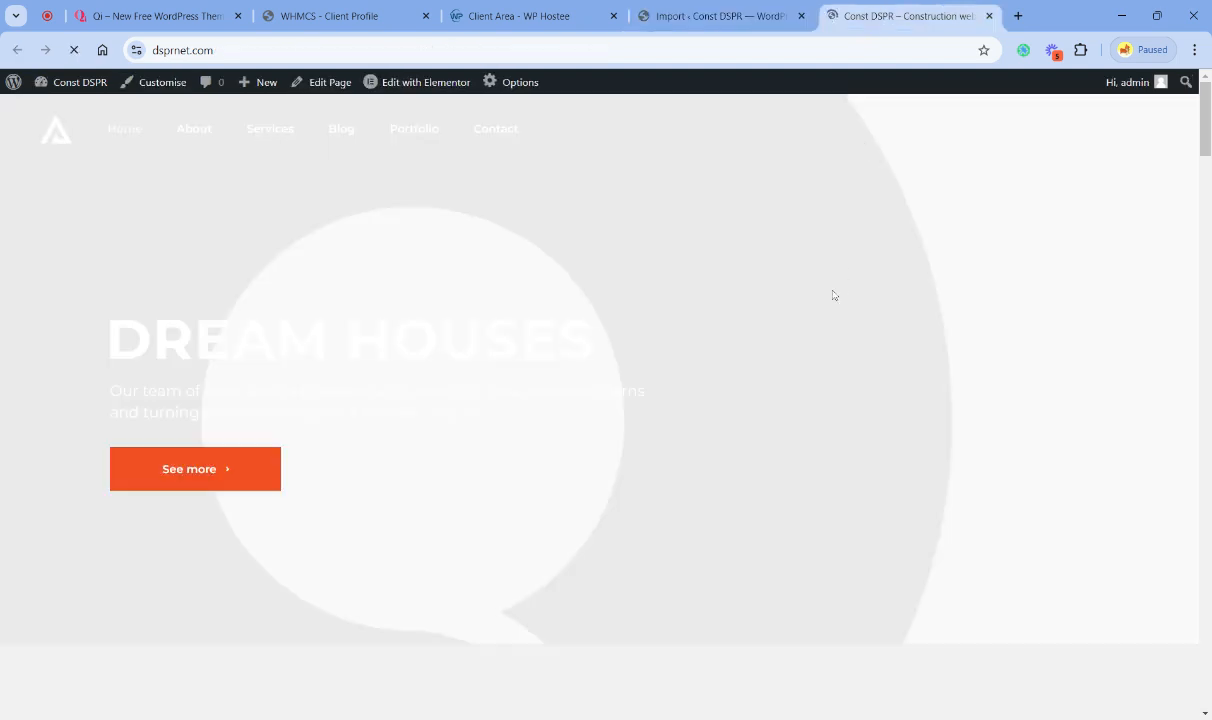
click(134, 132)
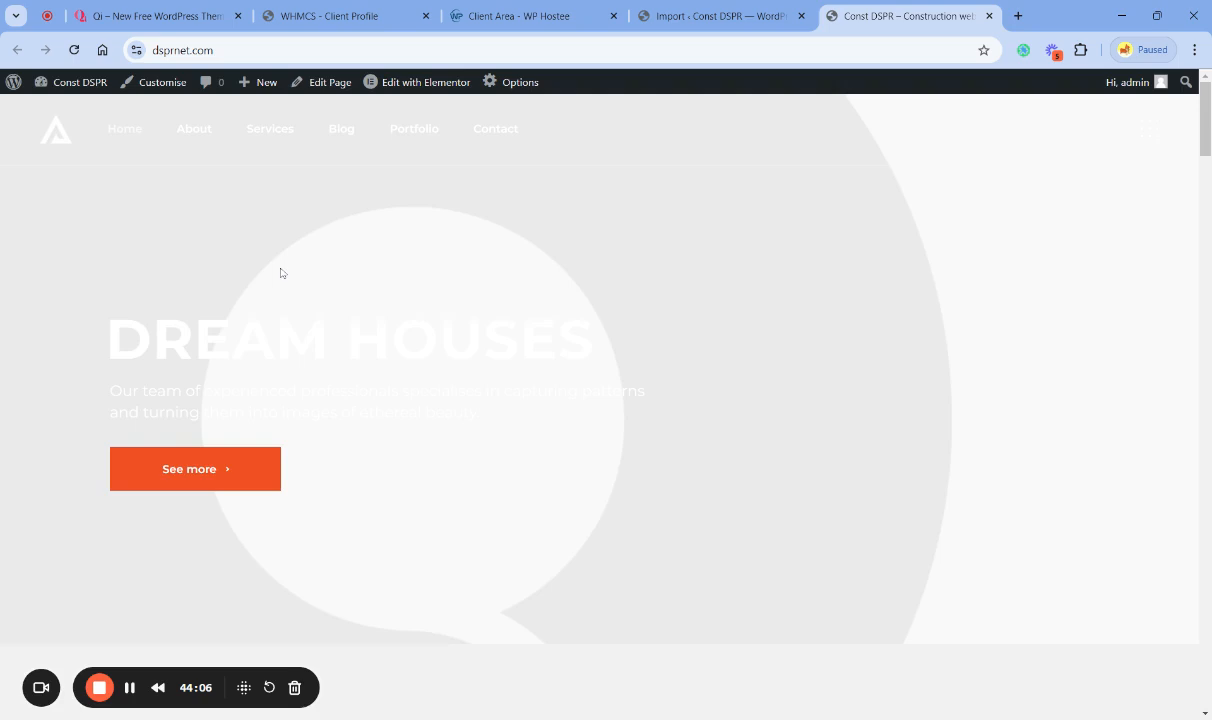
scroll(335, 303, down, 10)
scroll(383, 323, down, 15)
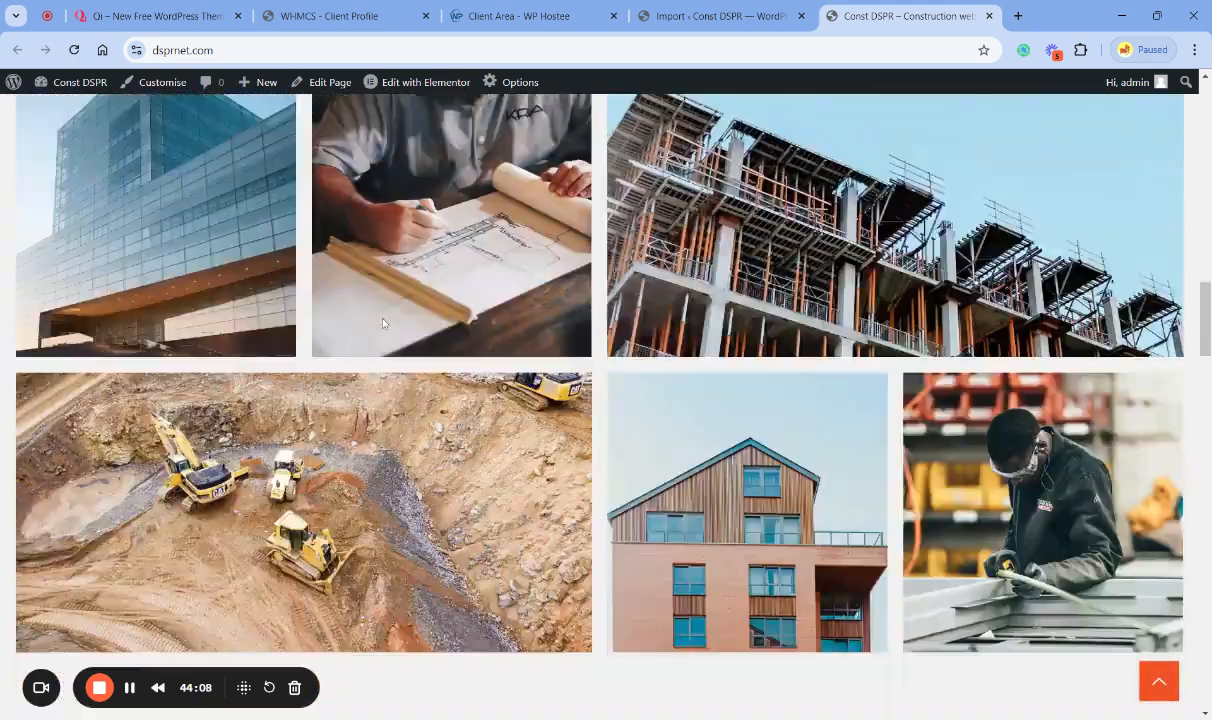
scroll(383, 323, down, 15)
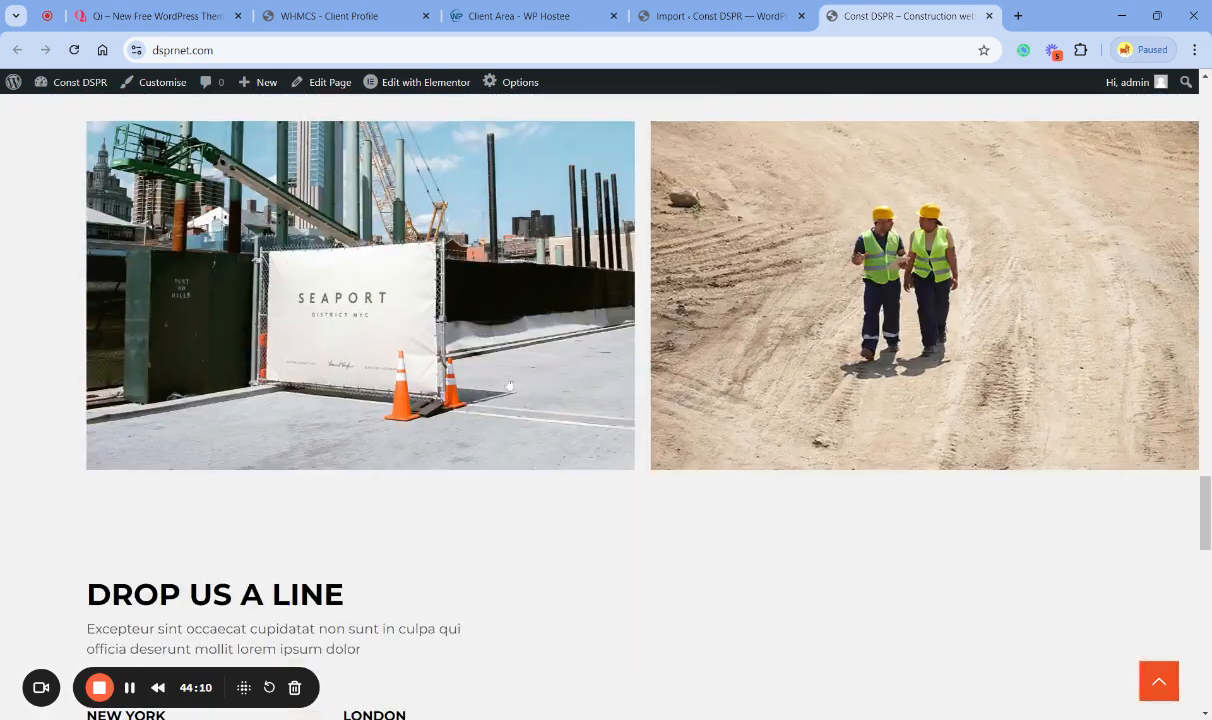
scroll(640, 419, down, 10)
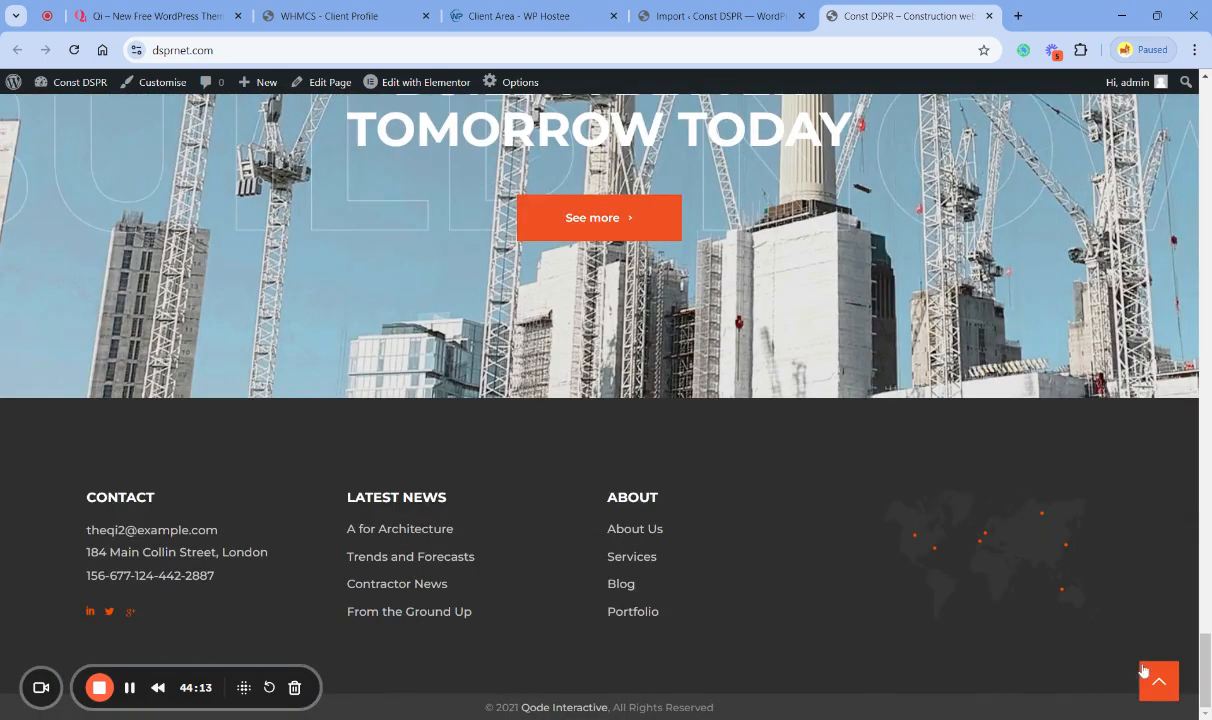
click(1156, 684)
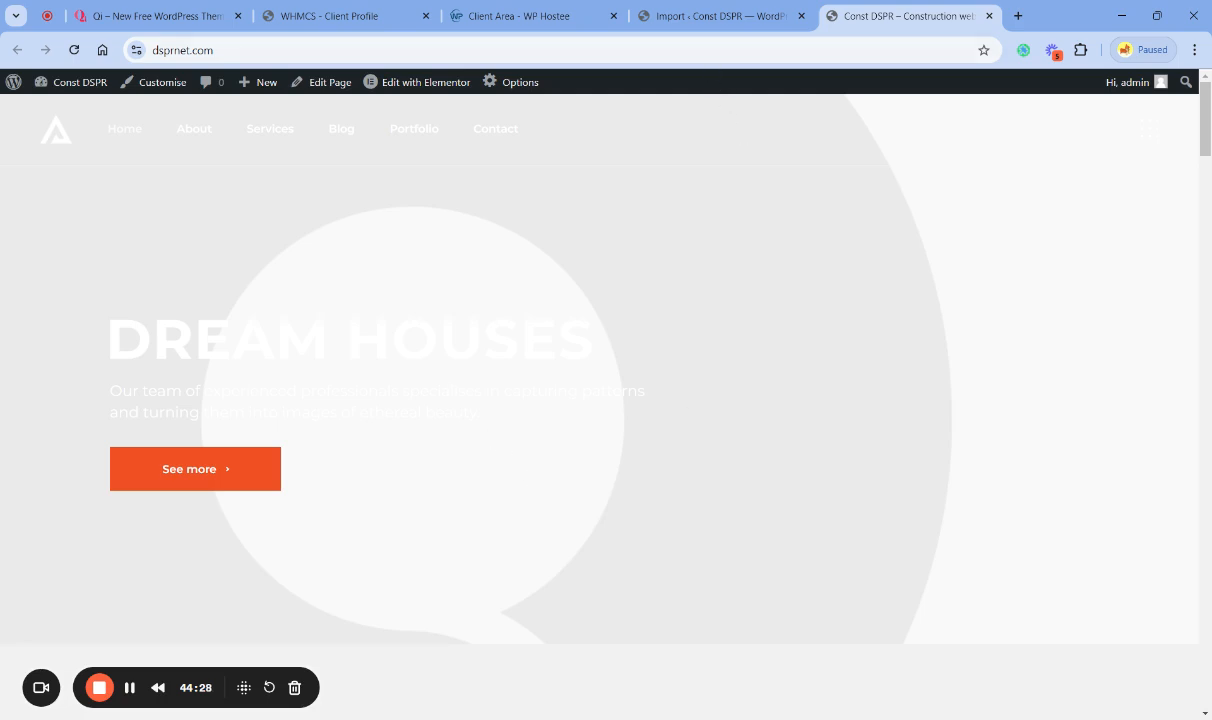
click(668, 24)
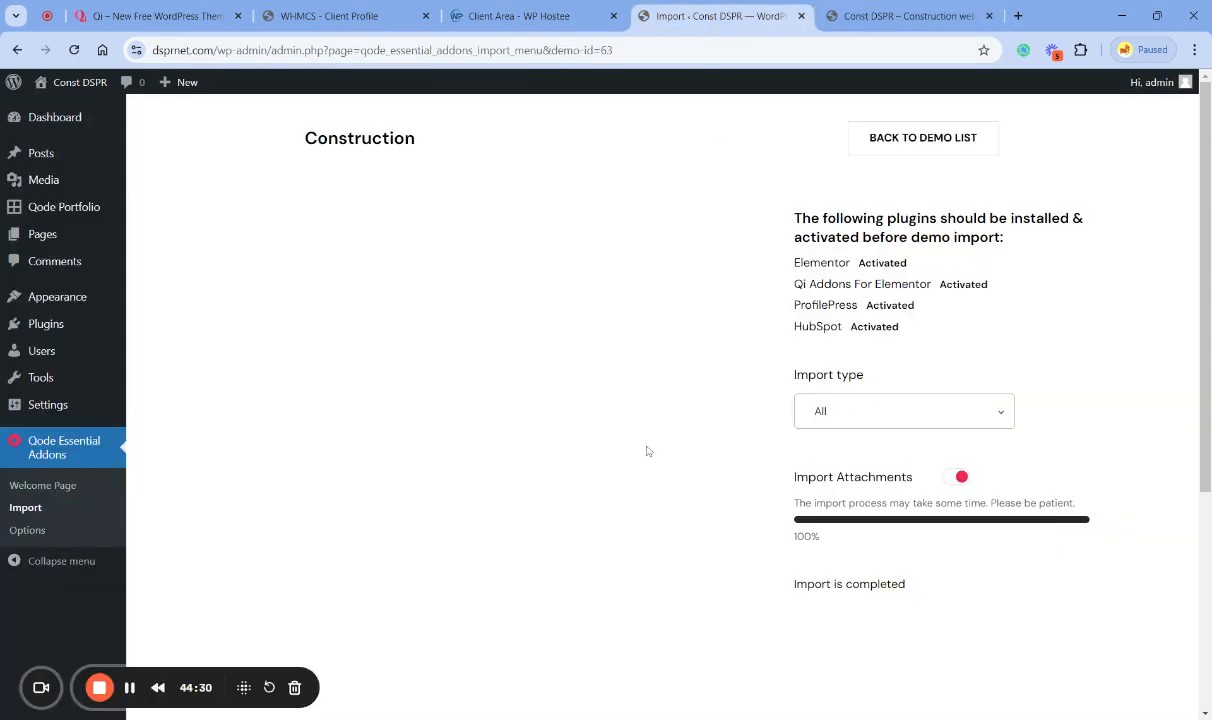
- Check the live home page in both browser tabs against the Construction import page, reviewing it down to the three service blocks
click(140, 16)
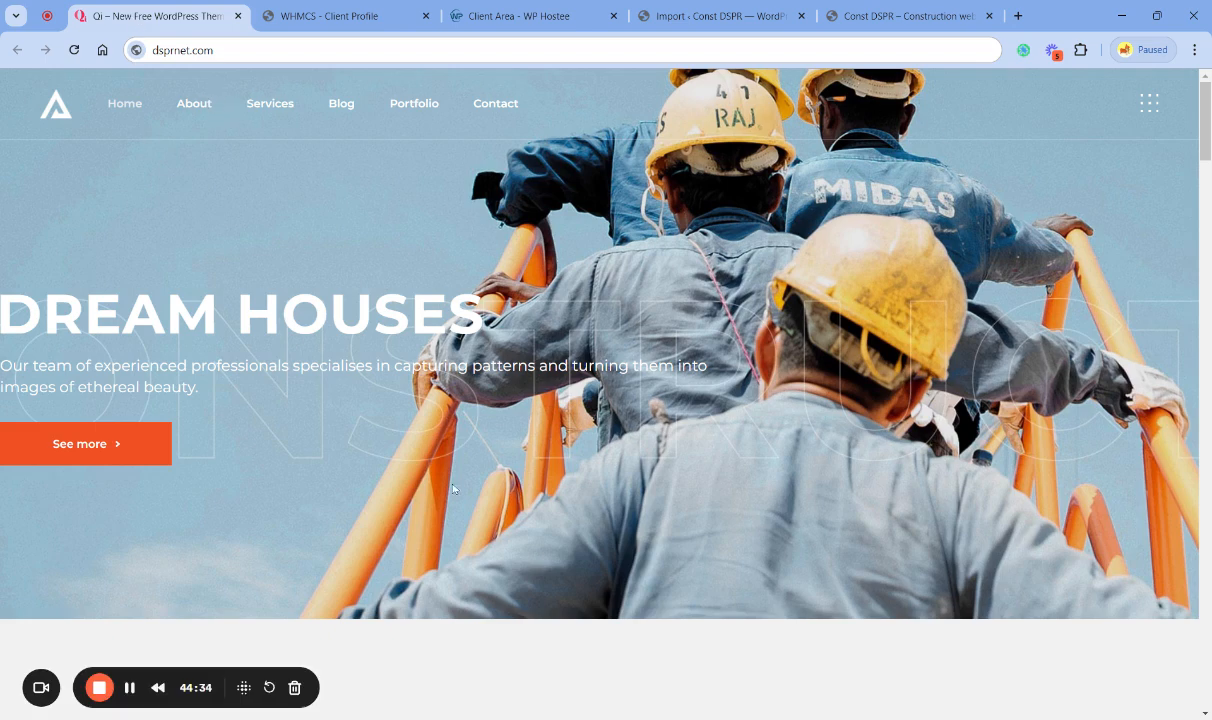
click(830, 18)
click(693, 22)
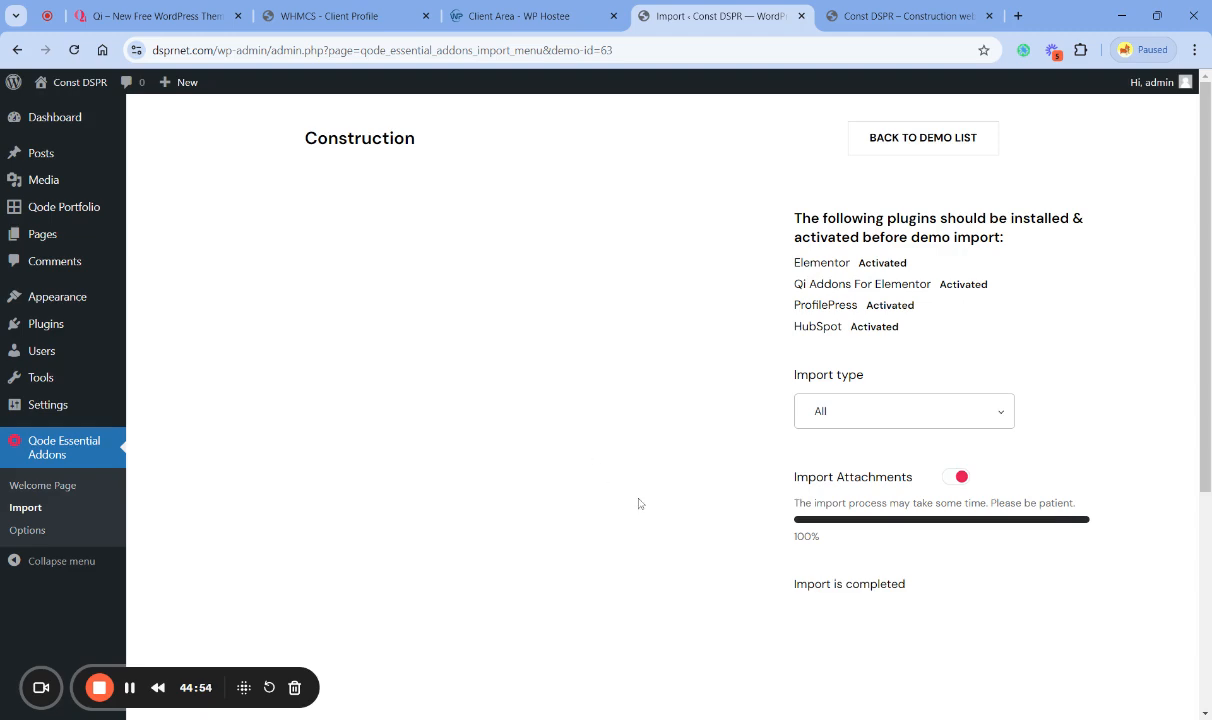
scroll(639, 503, down, 4)
scroll(639, 503, up, 4)
click(889, 16)
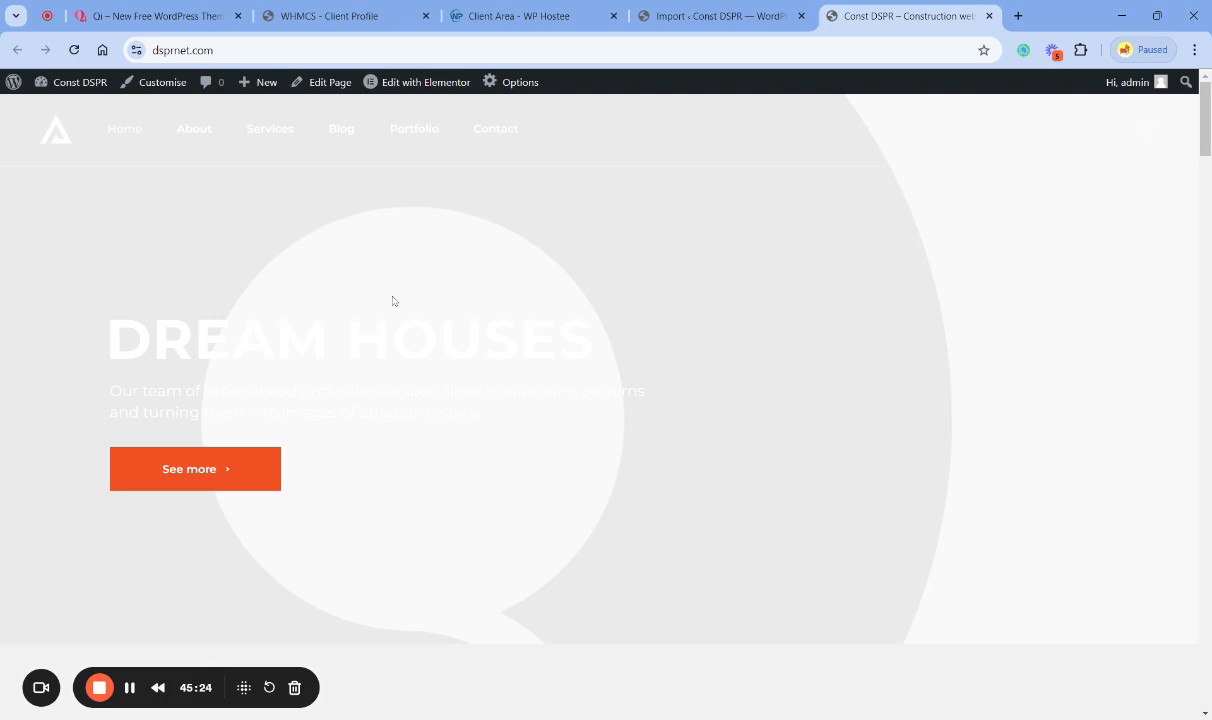
scroll(504, 381, down, 4)
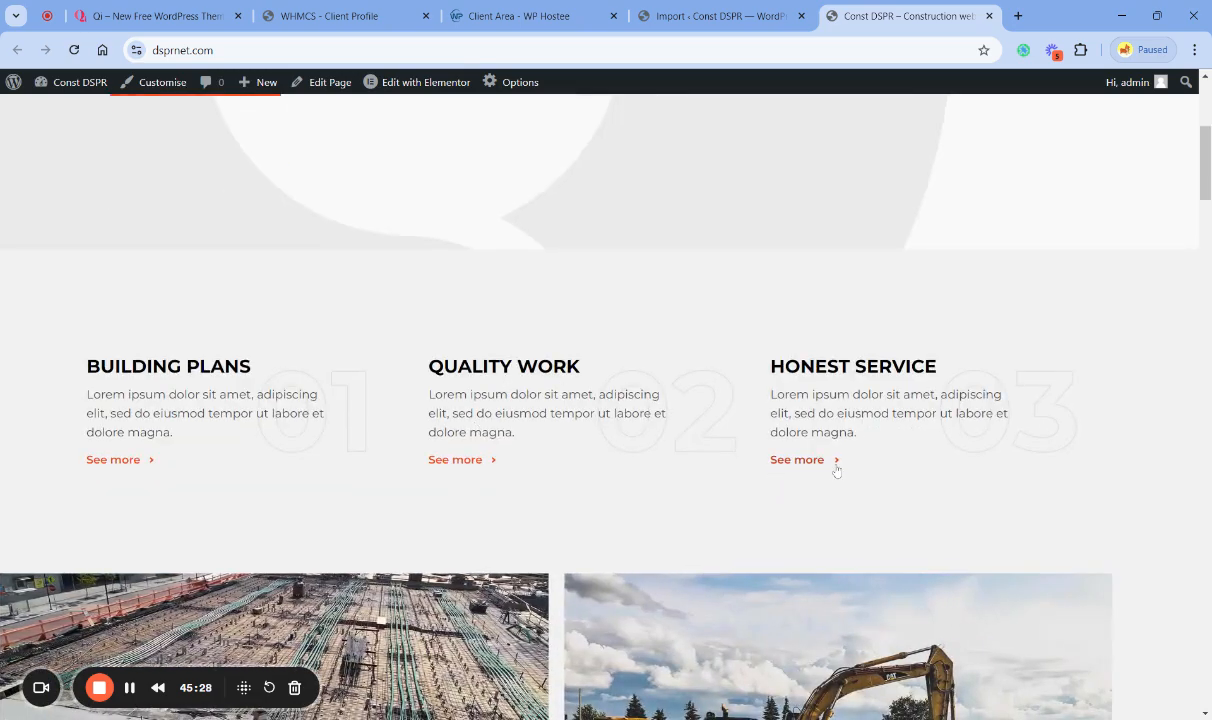
scroll(830, 460, down, 5)
scroll(507, 443, up, 7)
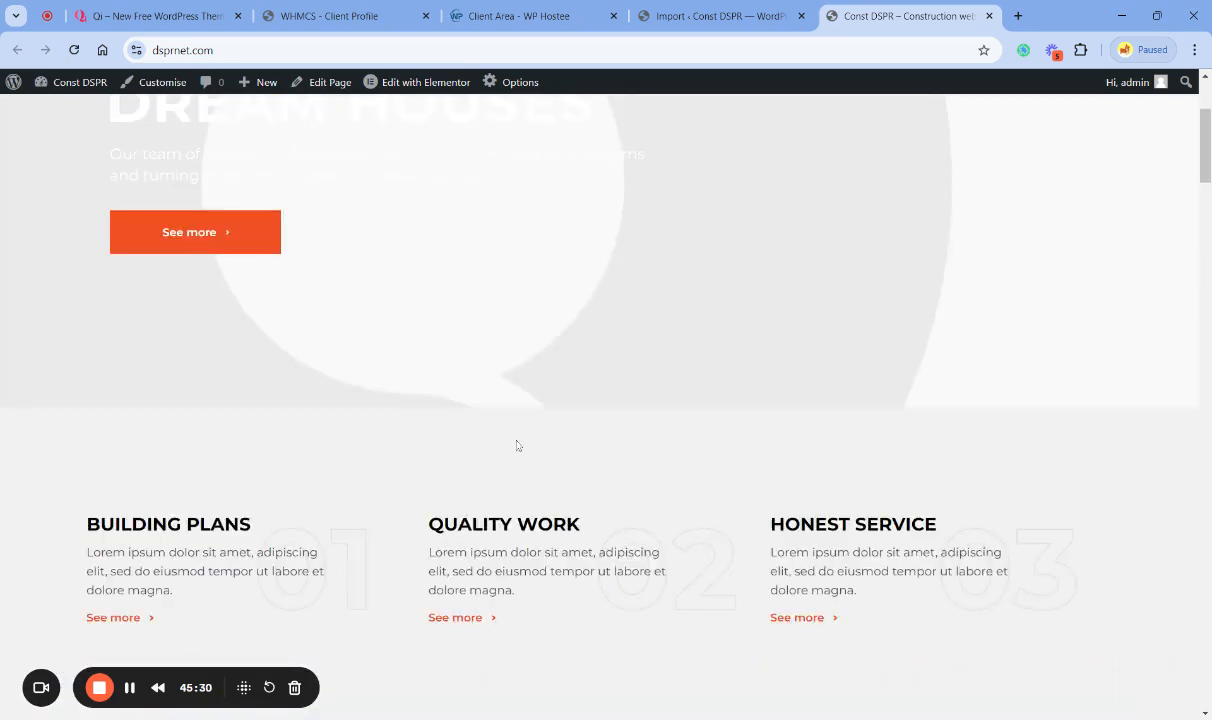
scroll(507, 443, up, 3)
- Open the site's installed plugins list, review it, and decline the Qi Addons diagnostic data collection
click(715, 16)
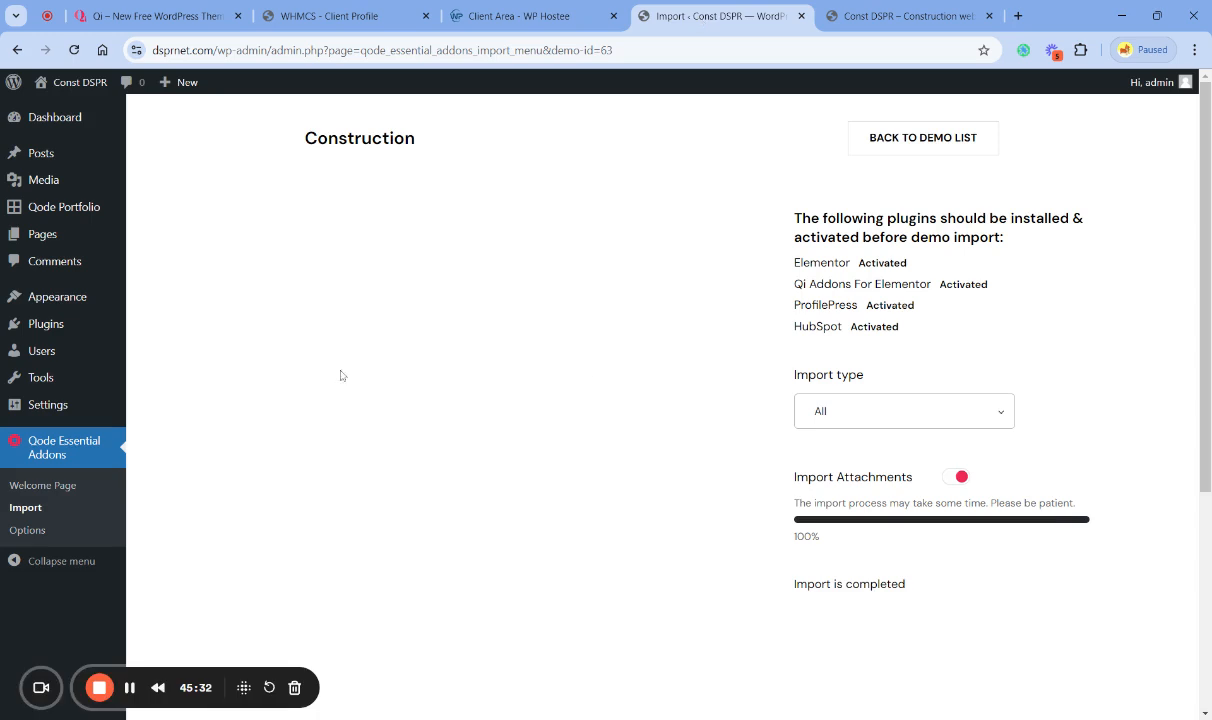
click(55, 330)
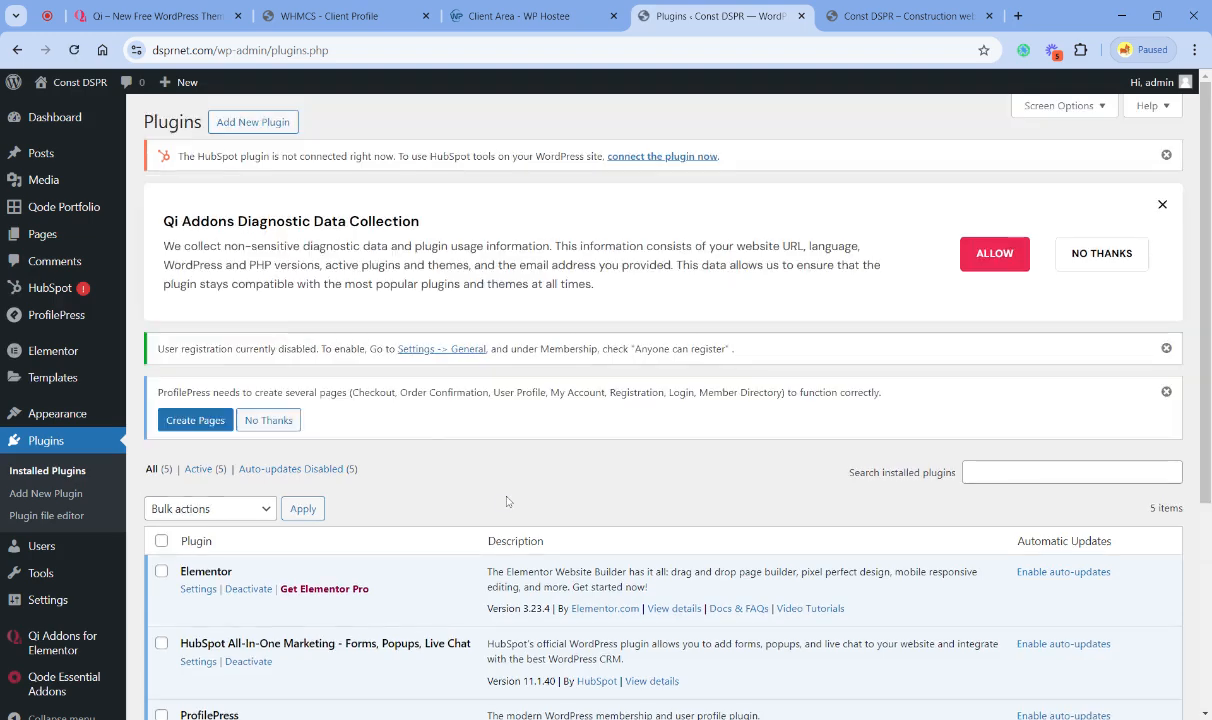
scroll(507, 501, down, 4)
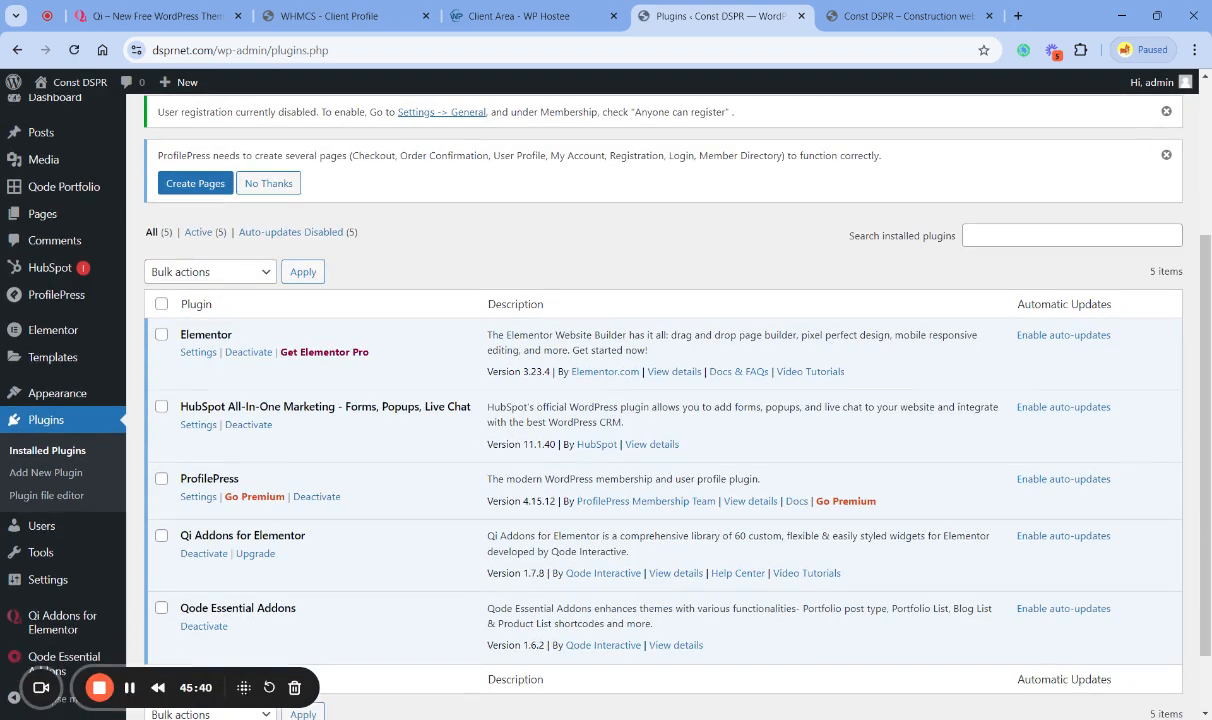
scroll(483, 479, up, 5)
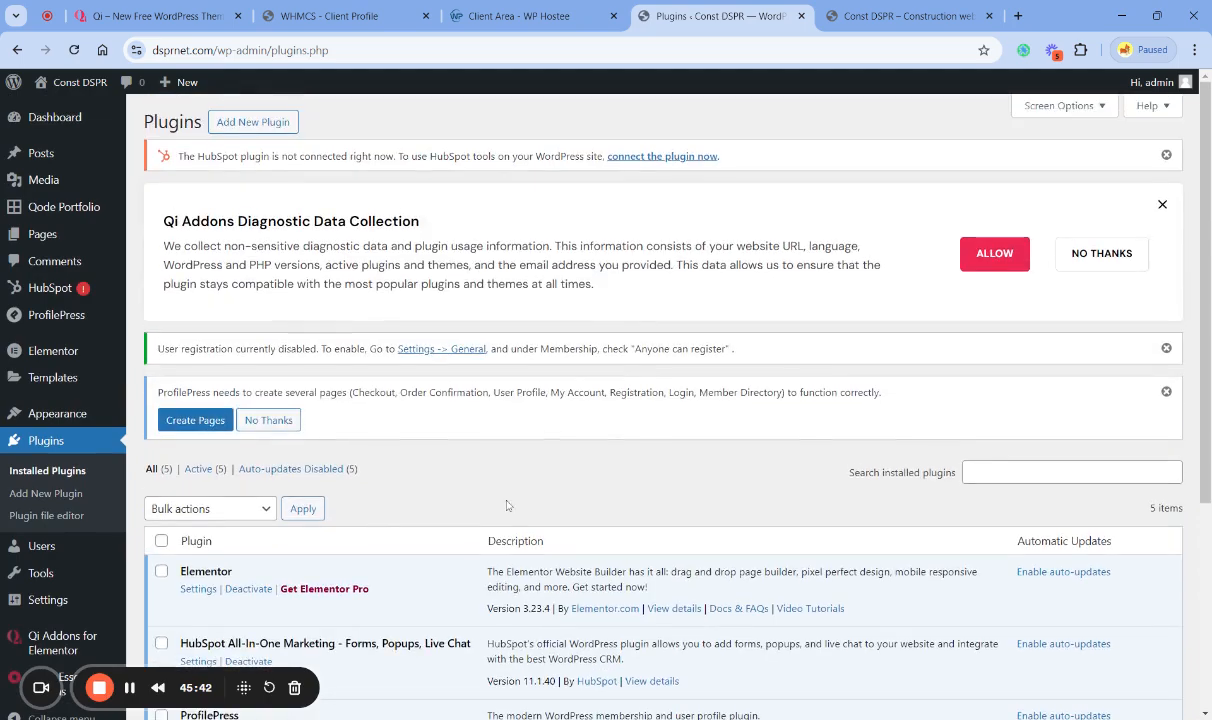
scroll(552, 520, down, 1)
scroll(552, 518, up, 1)
click(1060, 257)
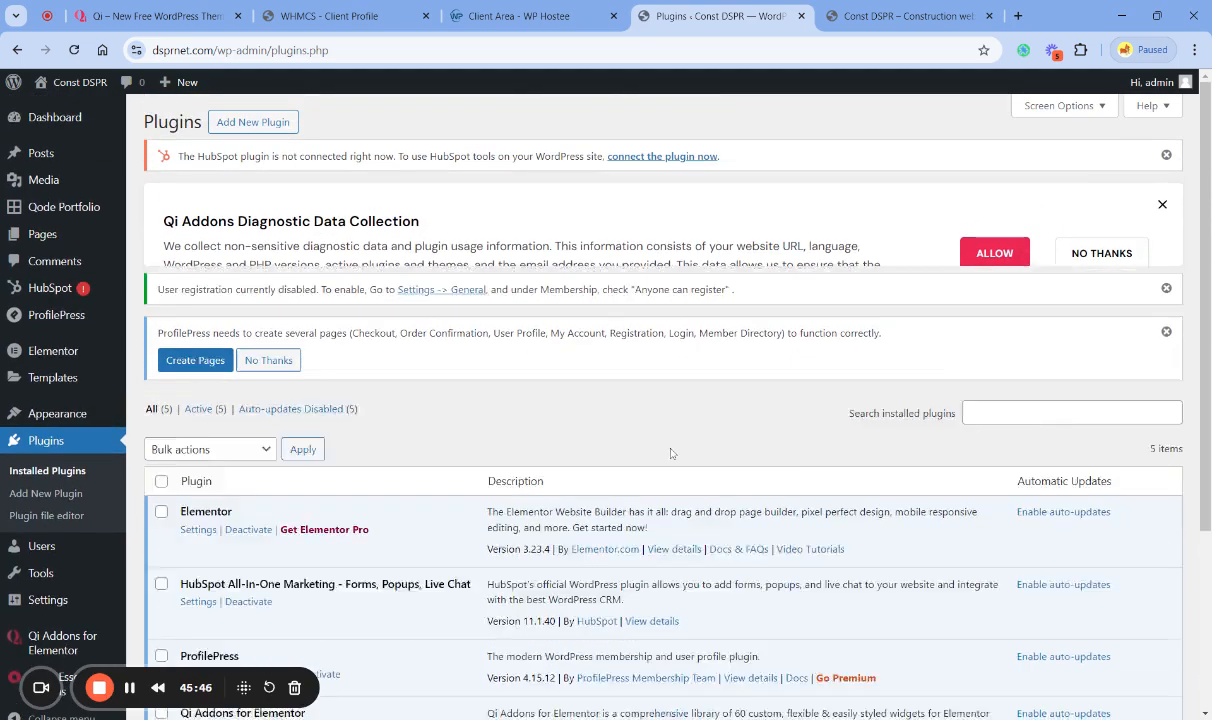
- Check the WP Hostee client area's email history, and look over the site's installed plugins again
click(497, 18)
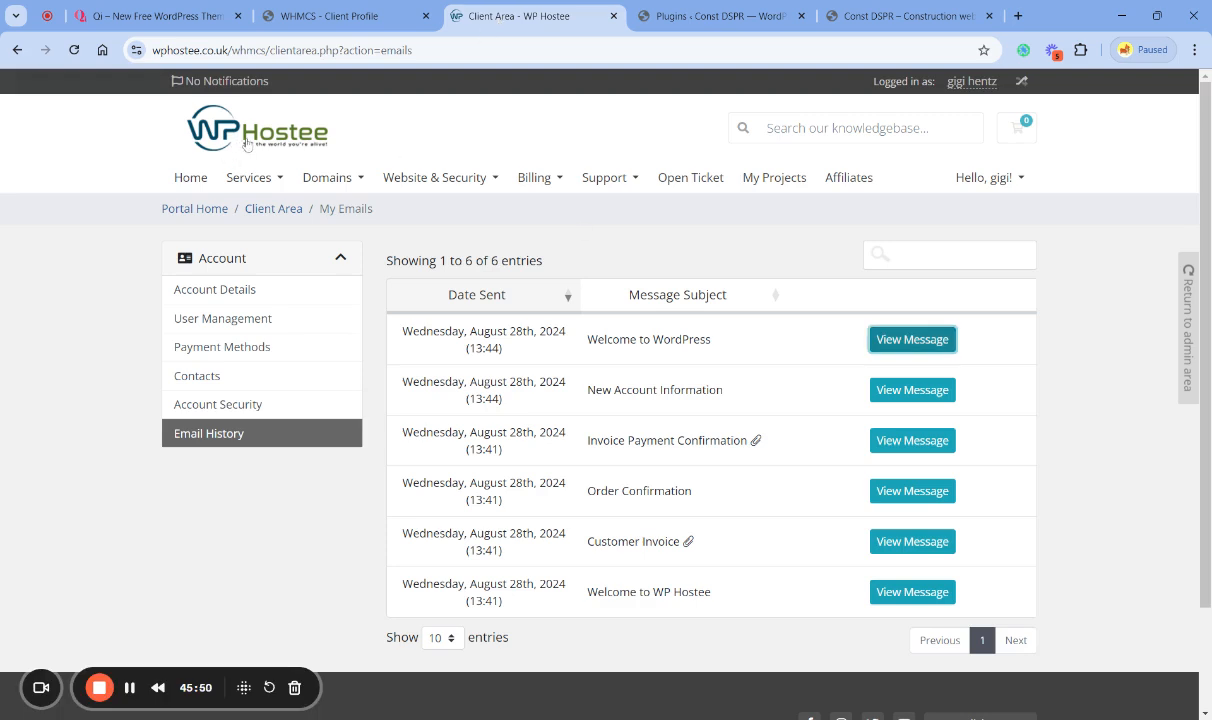
click(716, 28)
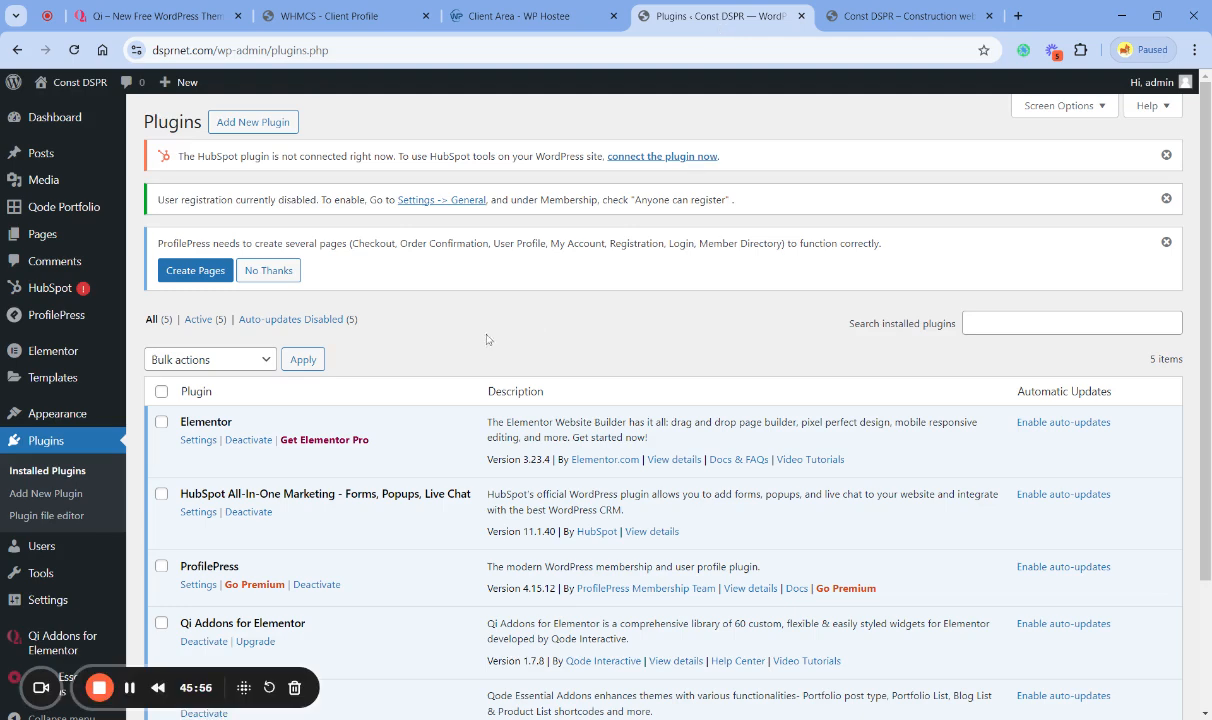
scroll(483, 340, down, 3)
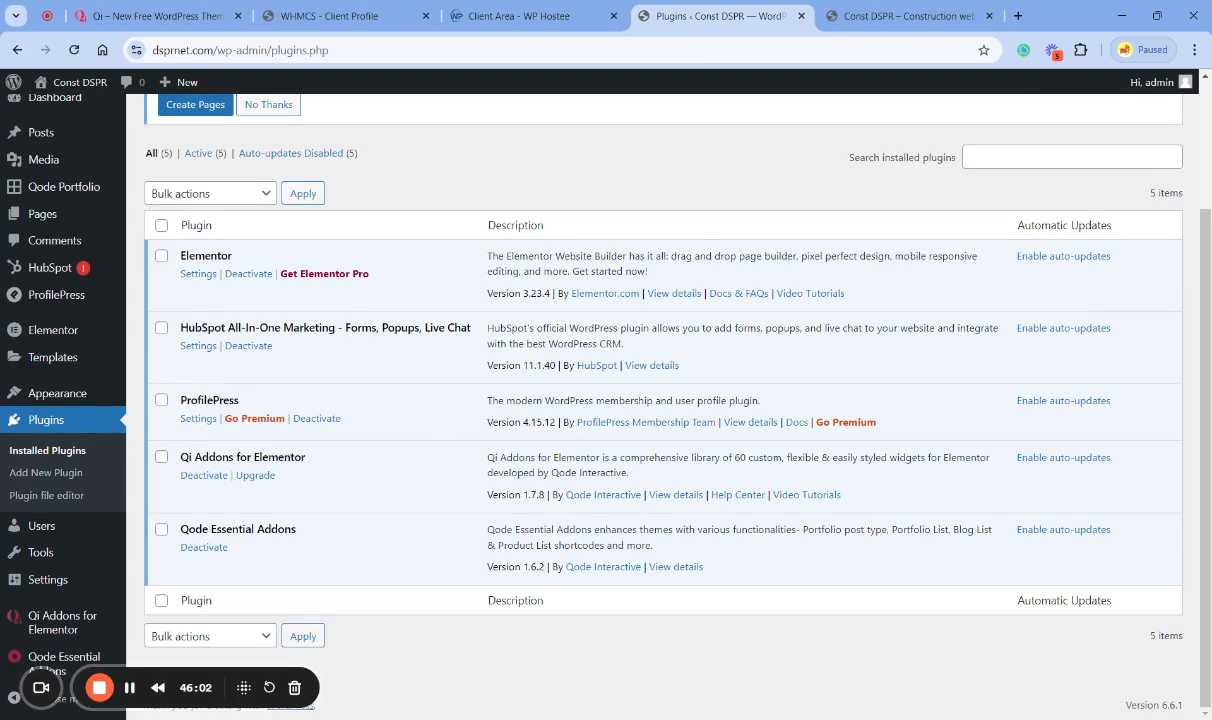
- Open the live home page in Elementor, and recreate the site's missing default kit from the Elementor tools, saving the changes
click(880, 16)
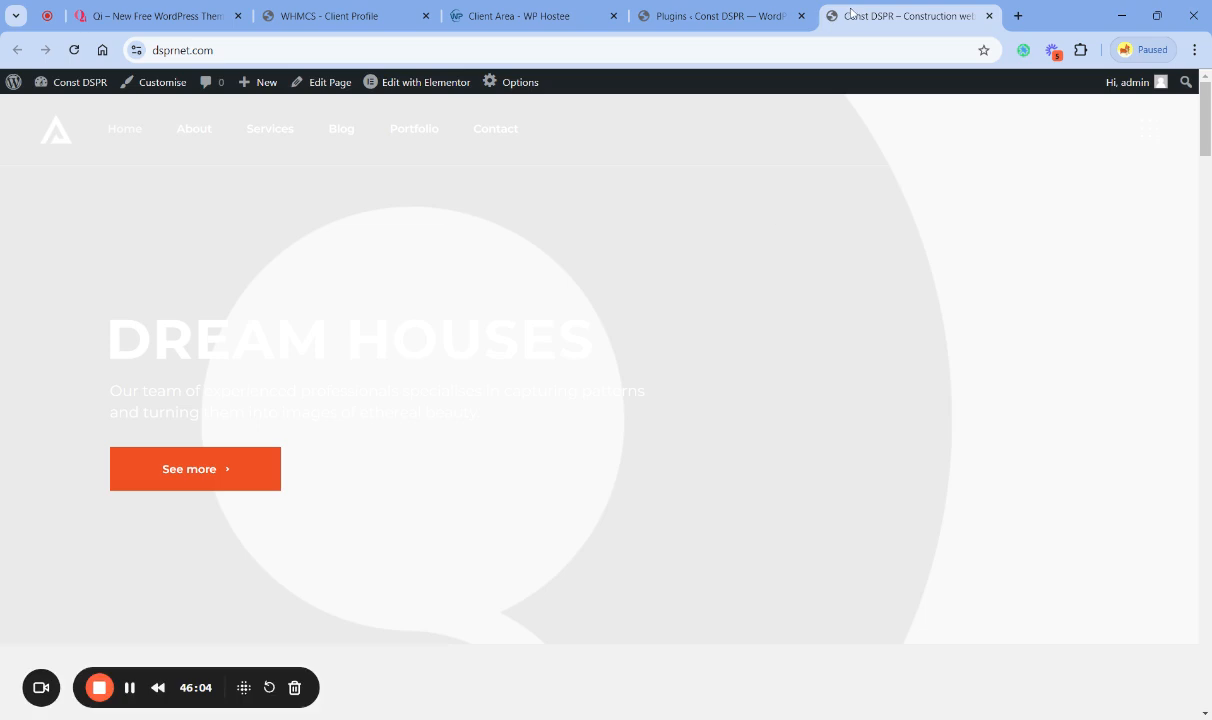
click(425, 84)
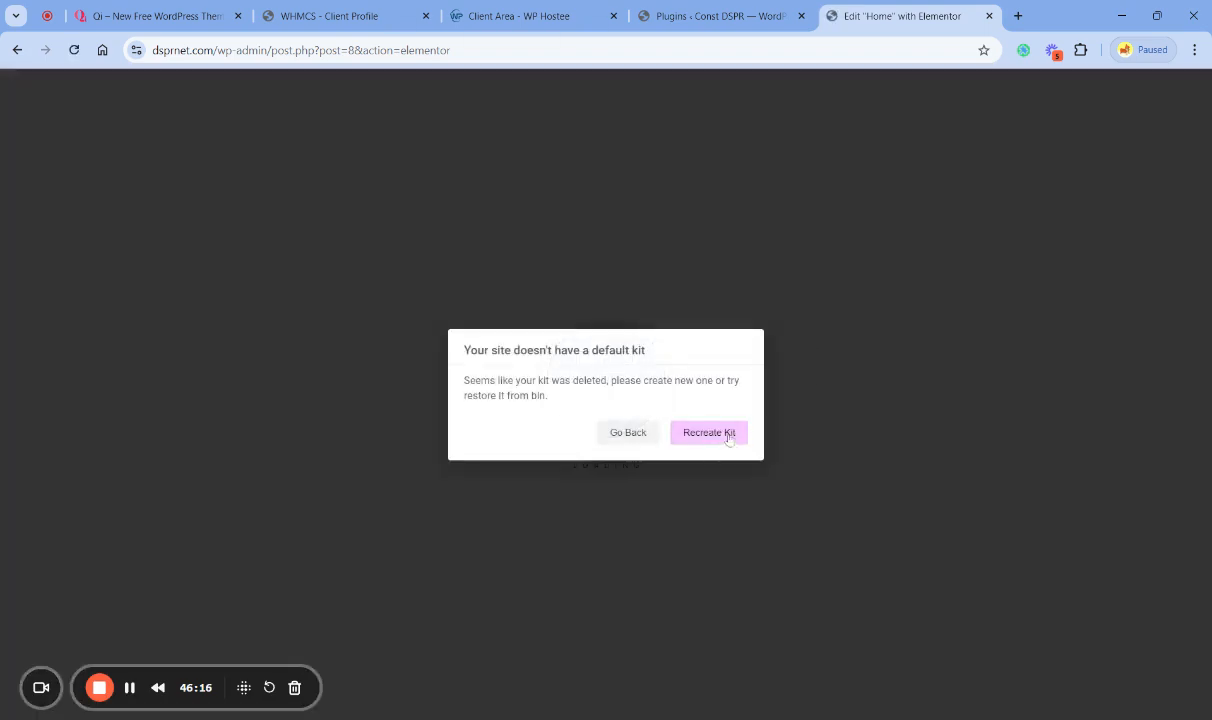
click(706, 436)
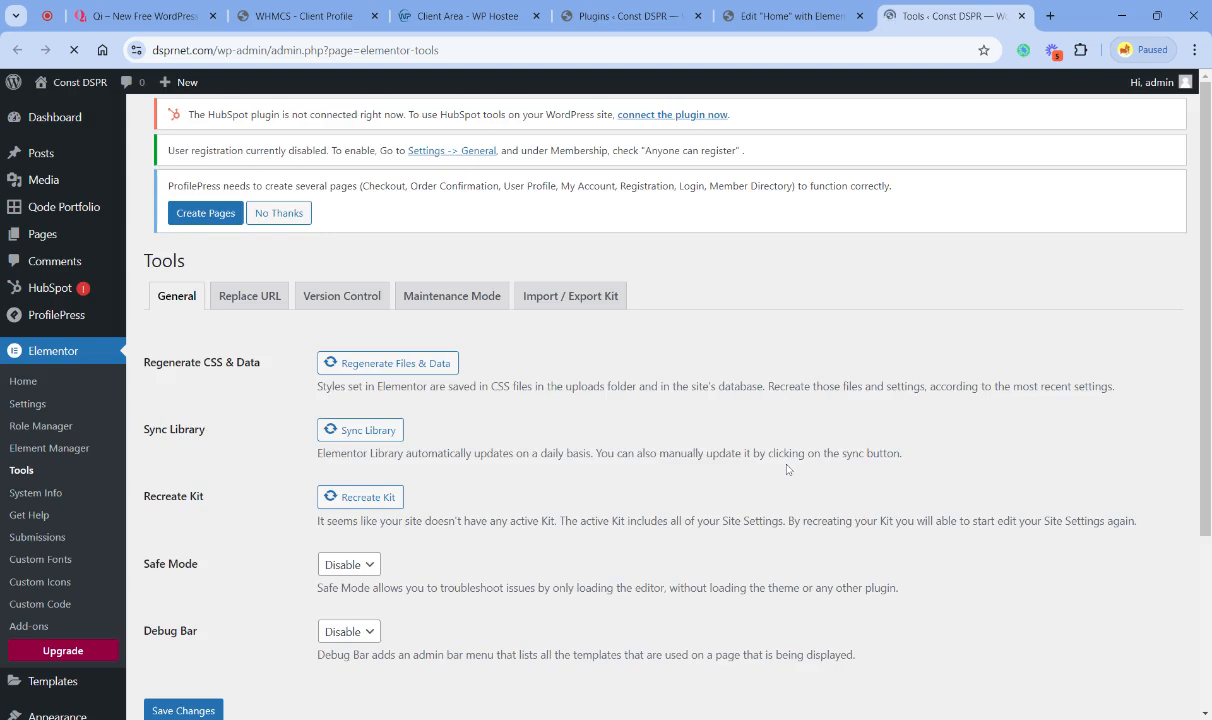
click(358, 538)
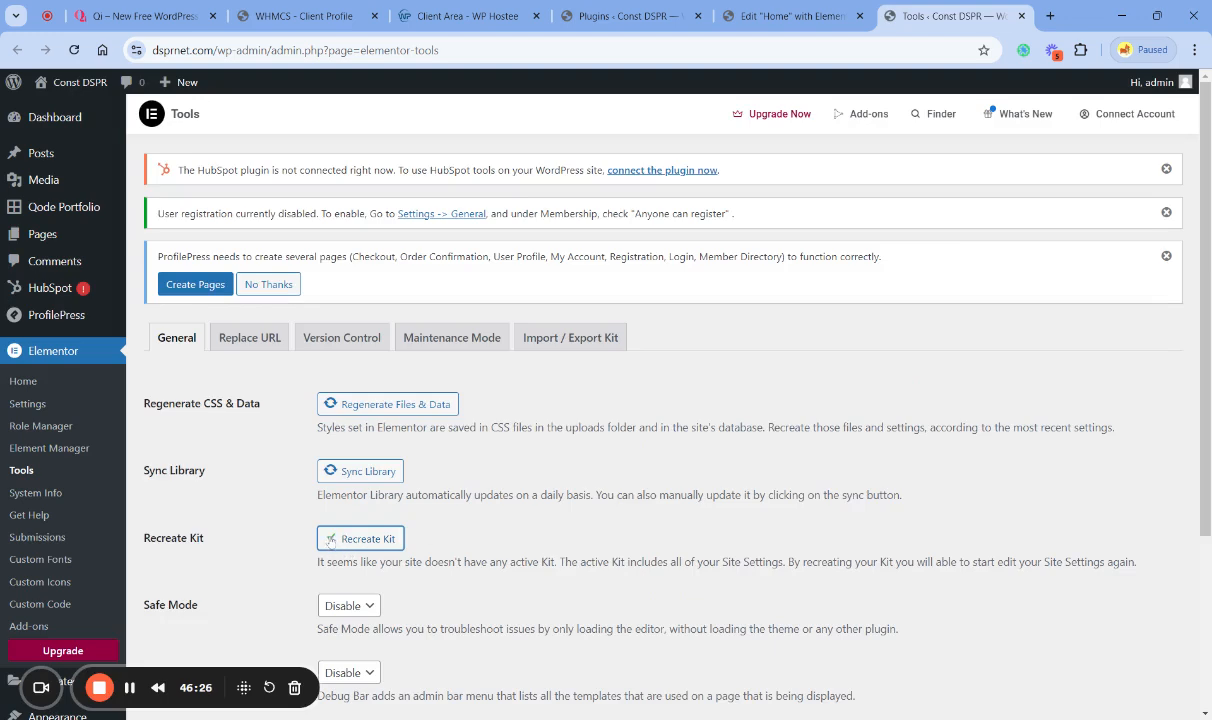
scroll(300, 548, down, 3)
click(204, 508)
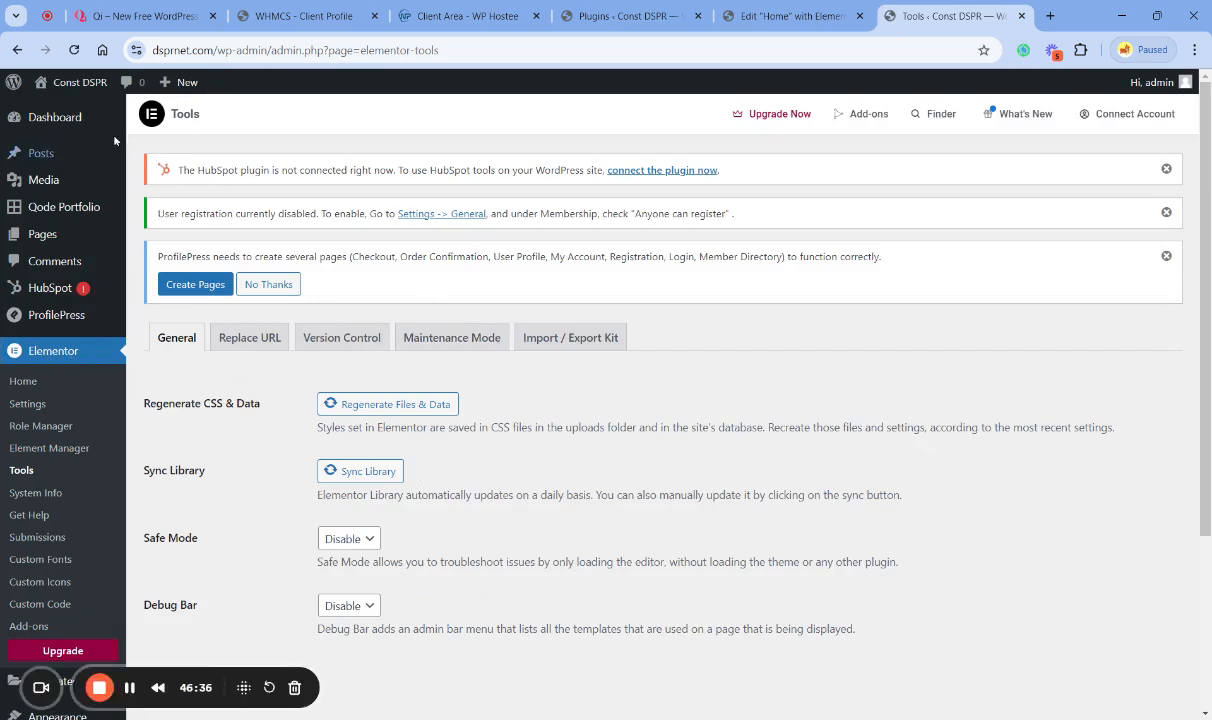
- Visit and reload the live site, and enable Elementor's Safe Mode for editing the home page
click(55, 110)
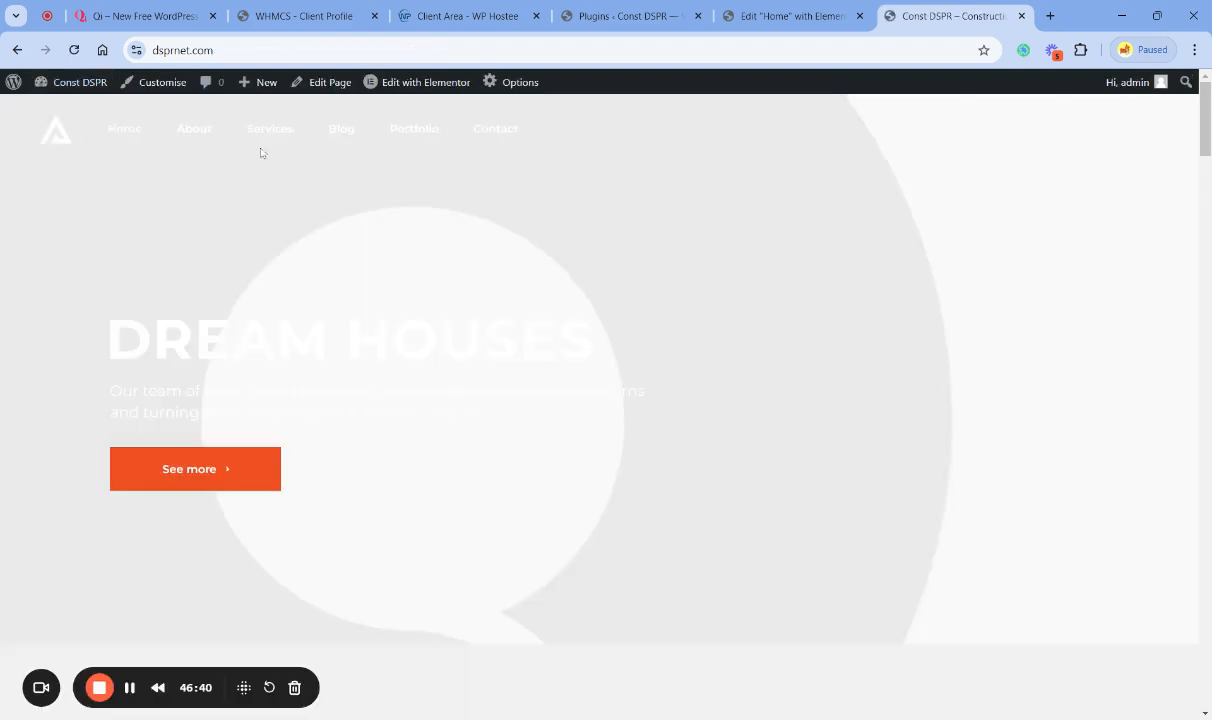
click(73, 49)
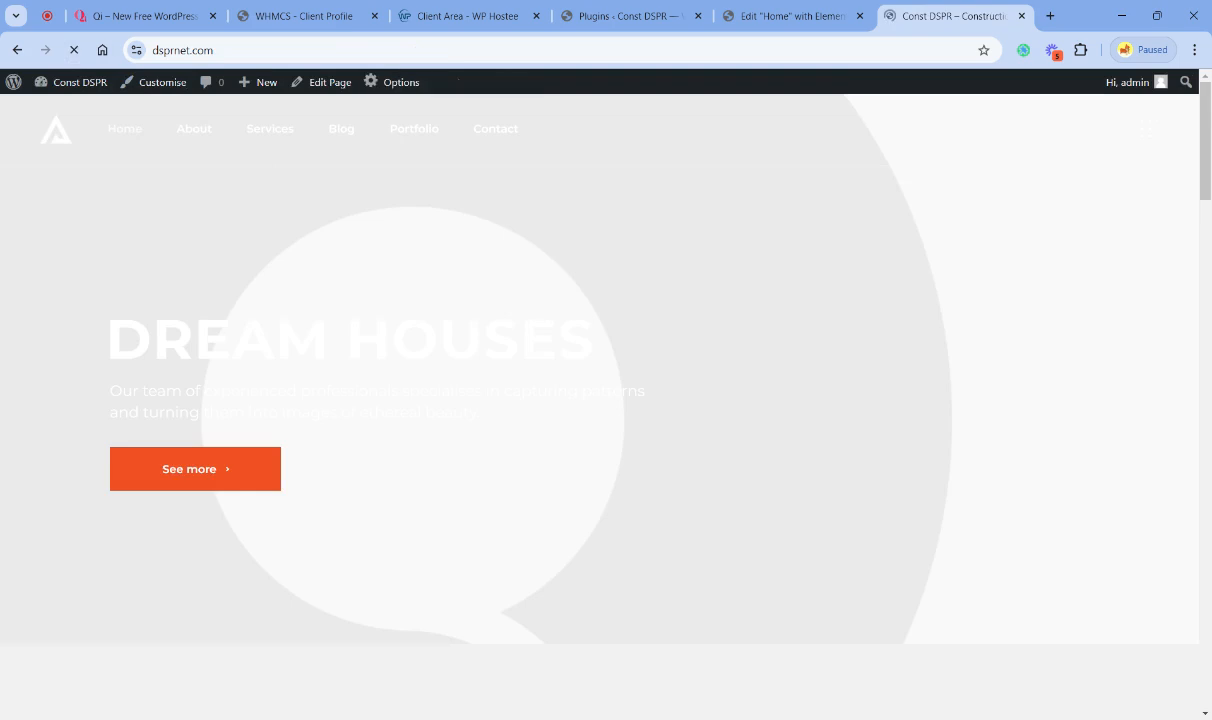
click(787, 17)
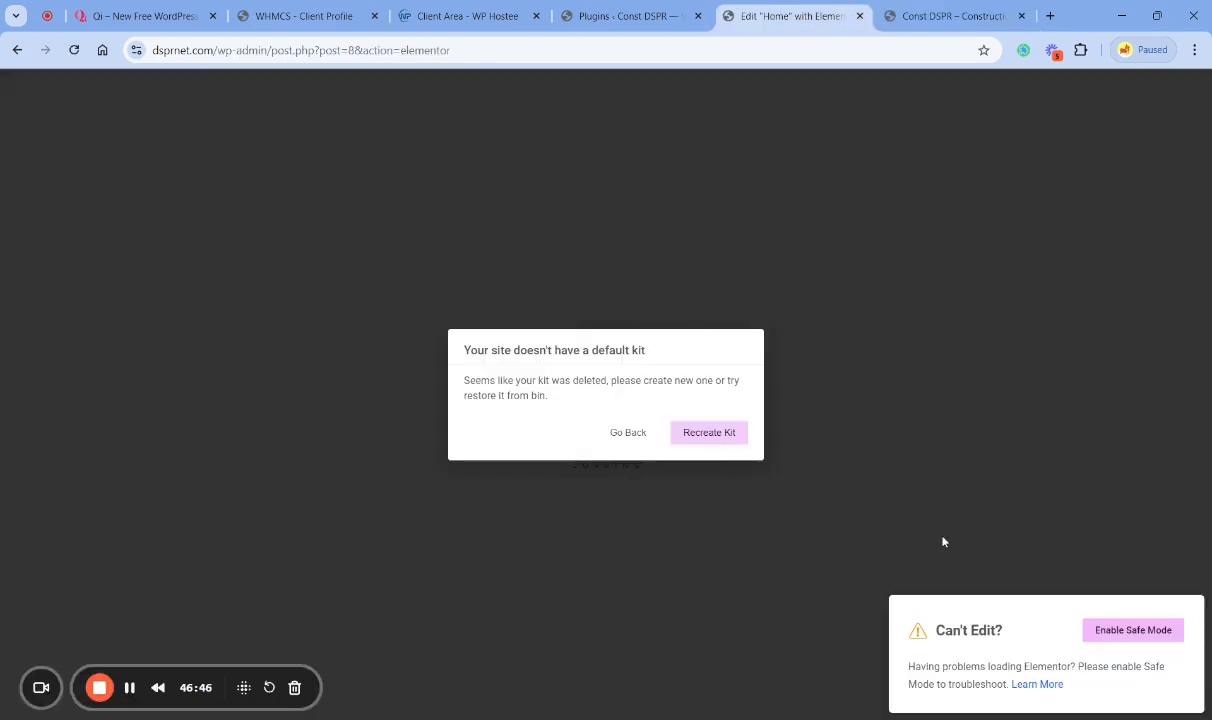
click(1131, 631)
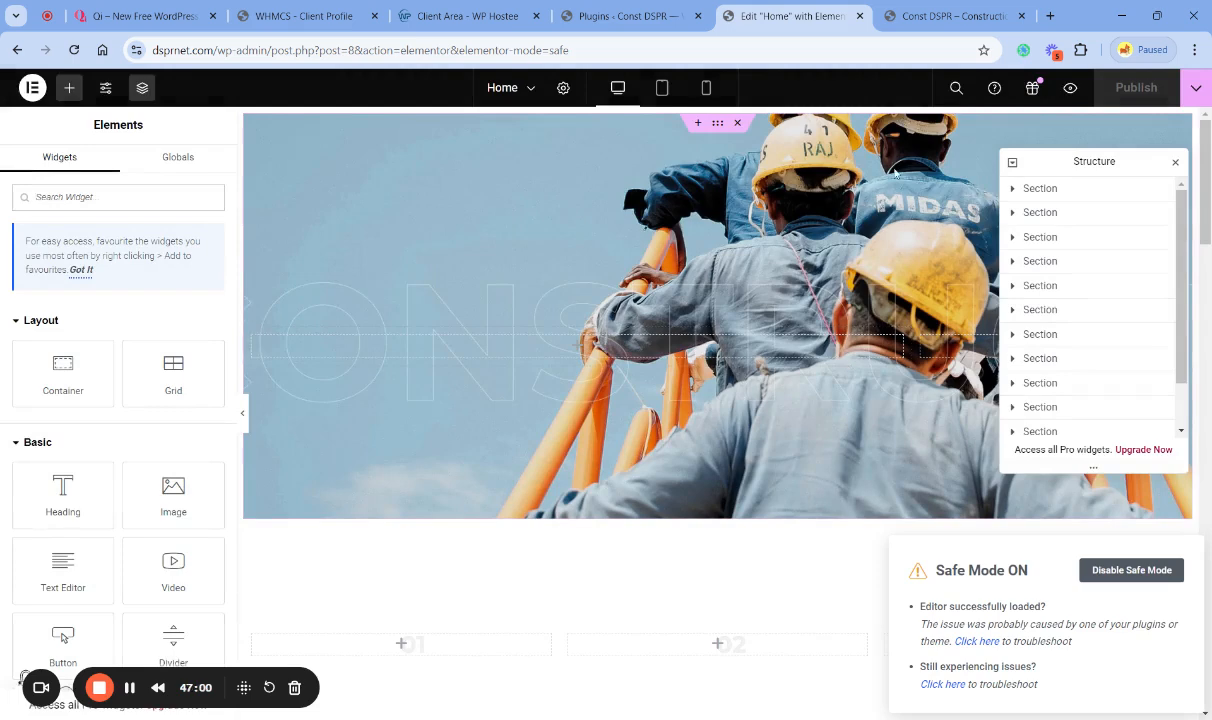
- Hide the Structure panel, look through the home page in the Elementor editor, and close the editor tab
click(1175, 162)
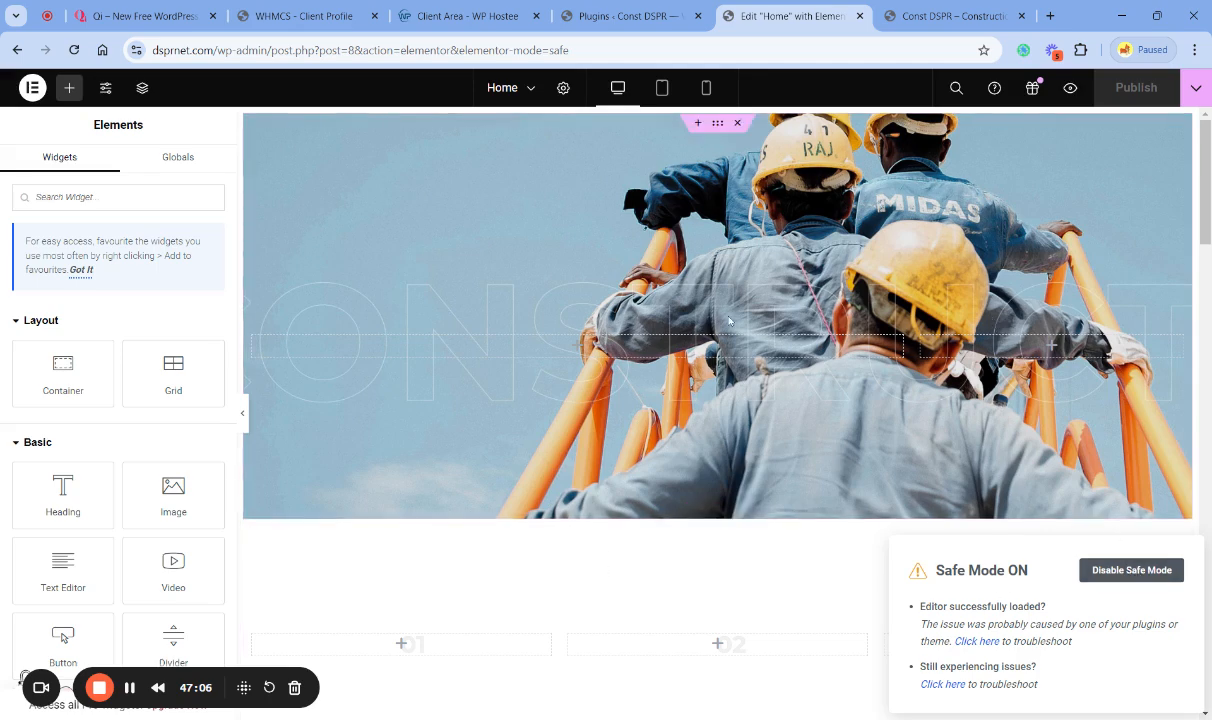
scroll(668, 527, down, 5)
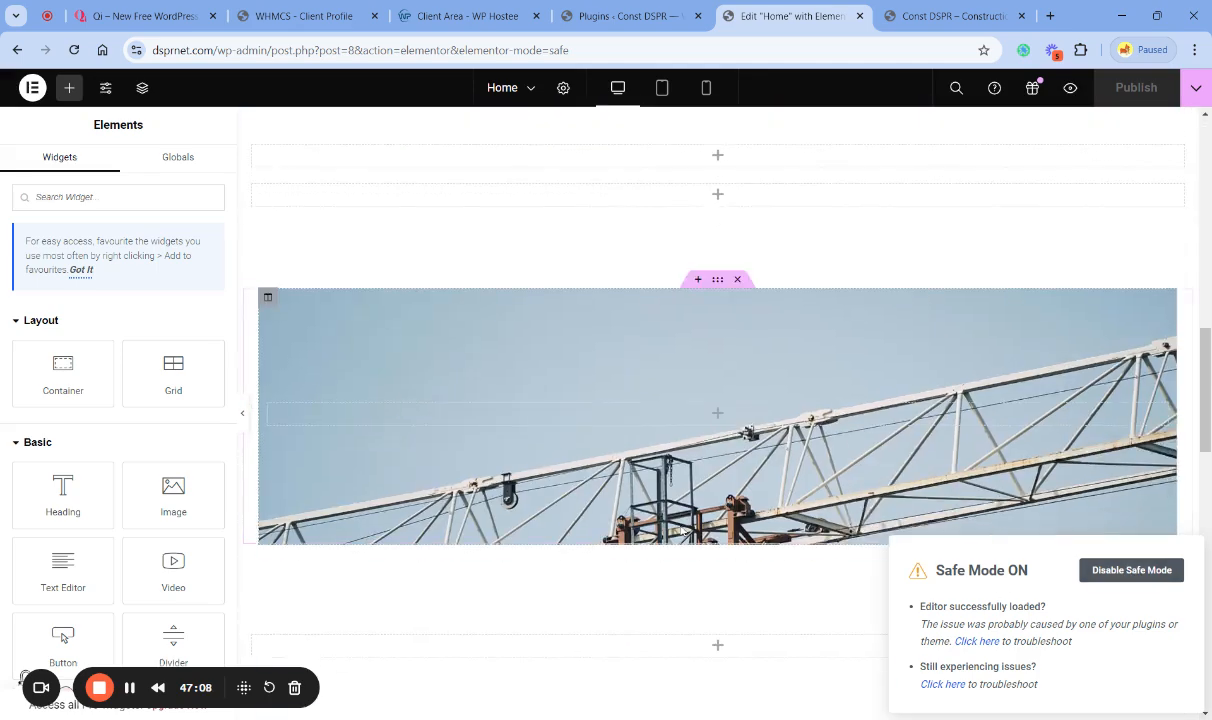
scroll(681, 531, up, 5)
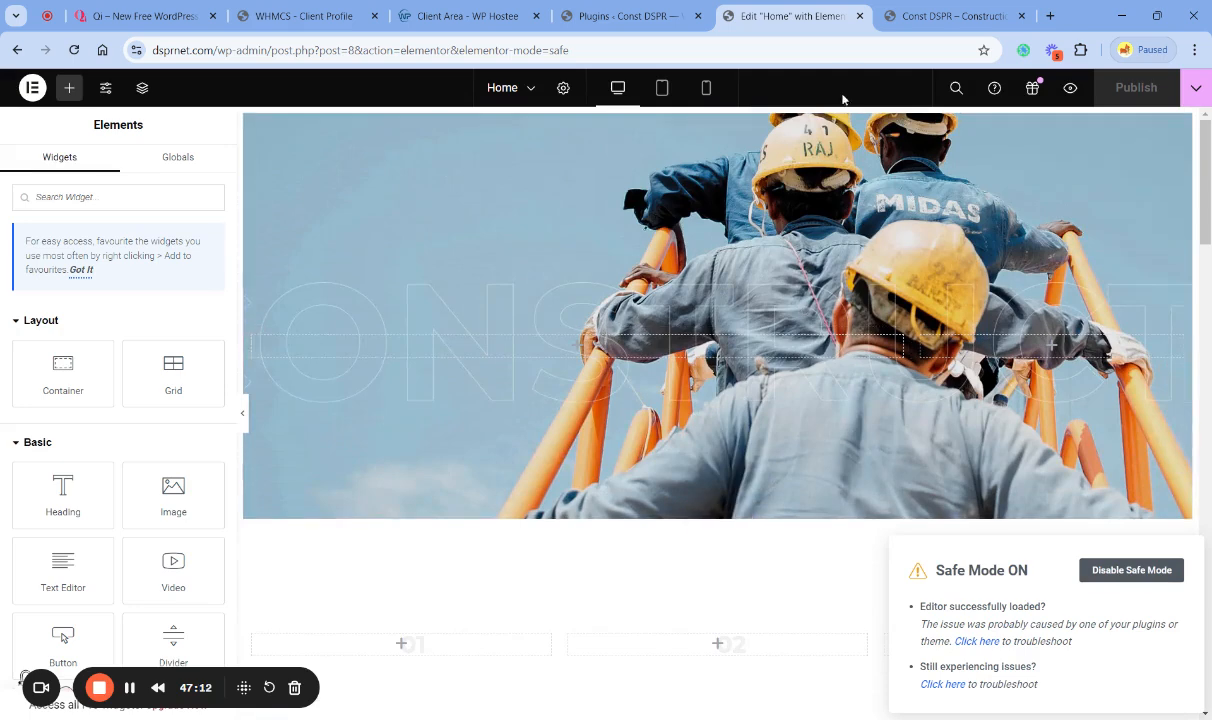
click(920, 16)
click(860, 16)
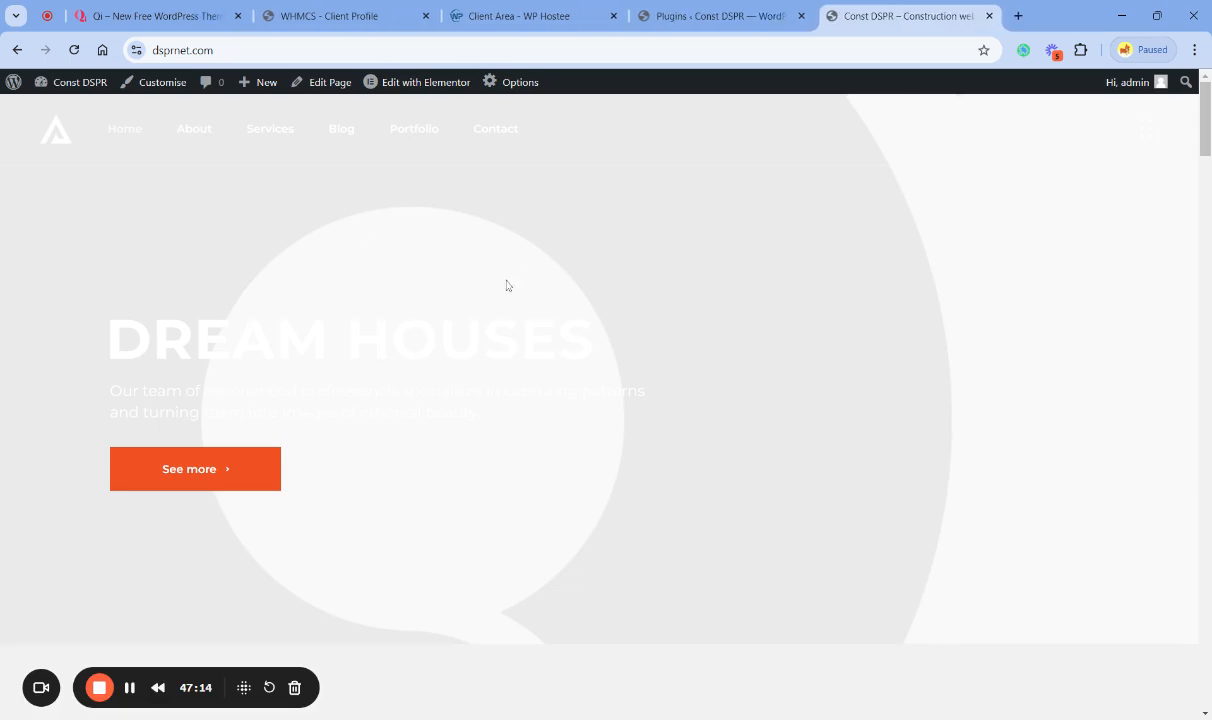
- Reopen the live home page through the site logo, and examine its sections down to the subscribe banner and blog posts
click(58, 132)
scroll(577, 441, down, 10)
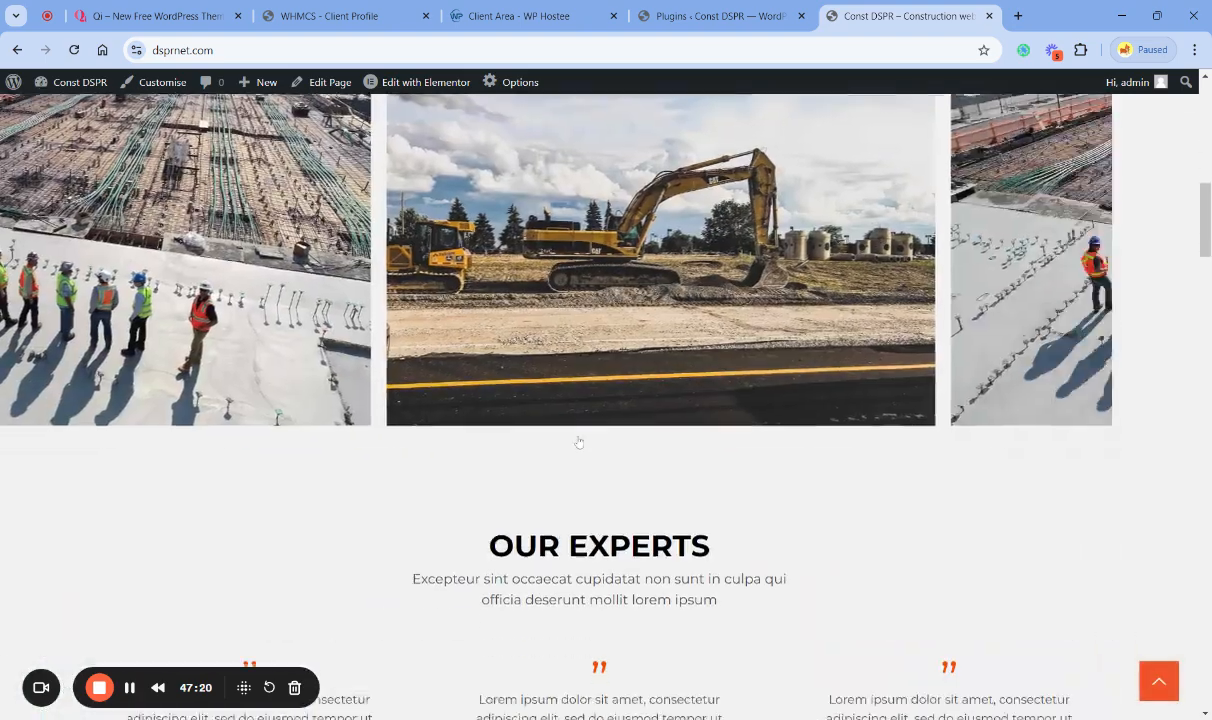
scroll(577, 441, down, 12)
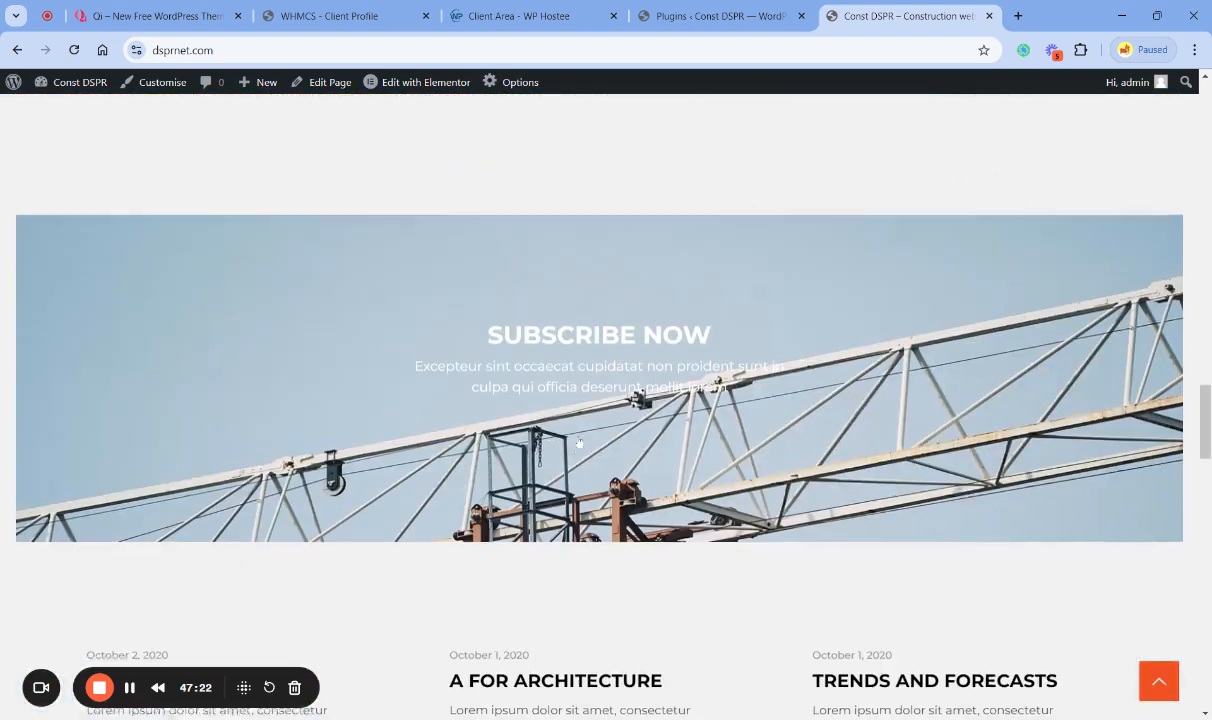
scroll(578, 437, down, 2)
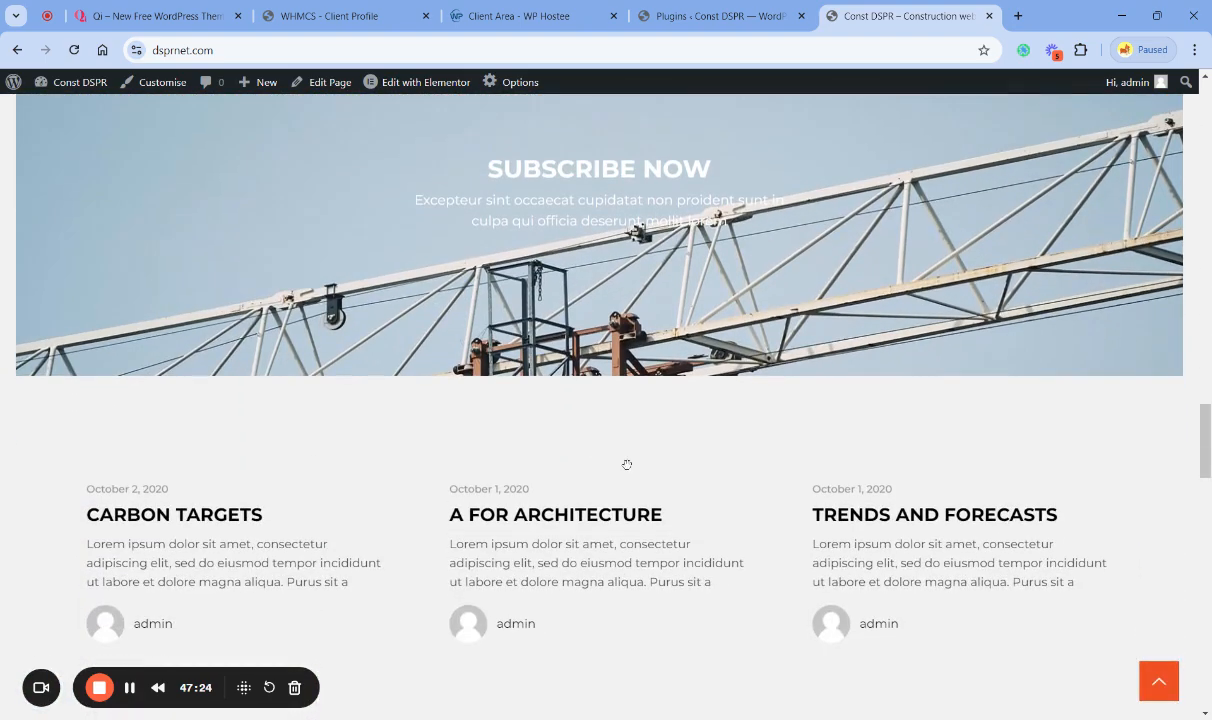
scroll(657, 367, up, 3)
scroll(557, 465, down, 2)
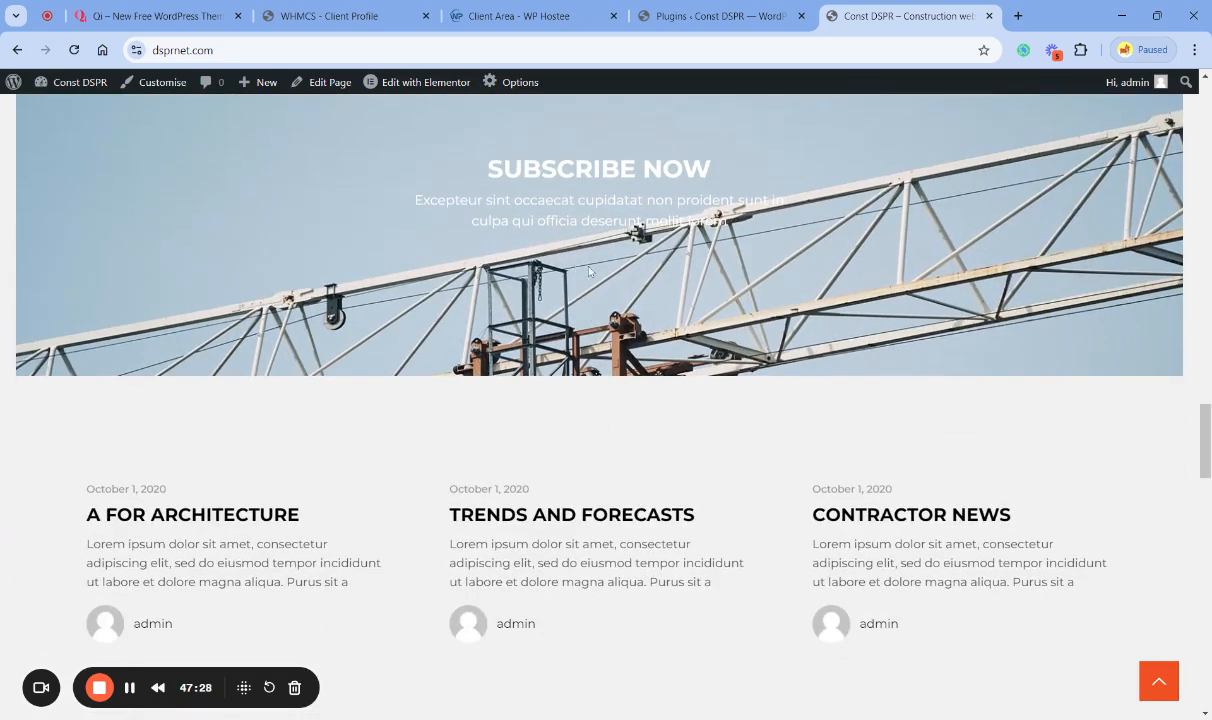
scroll(580, 314, up, 12)
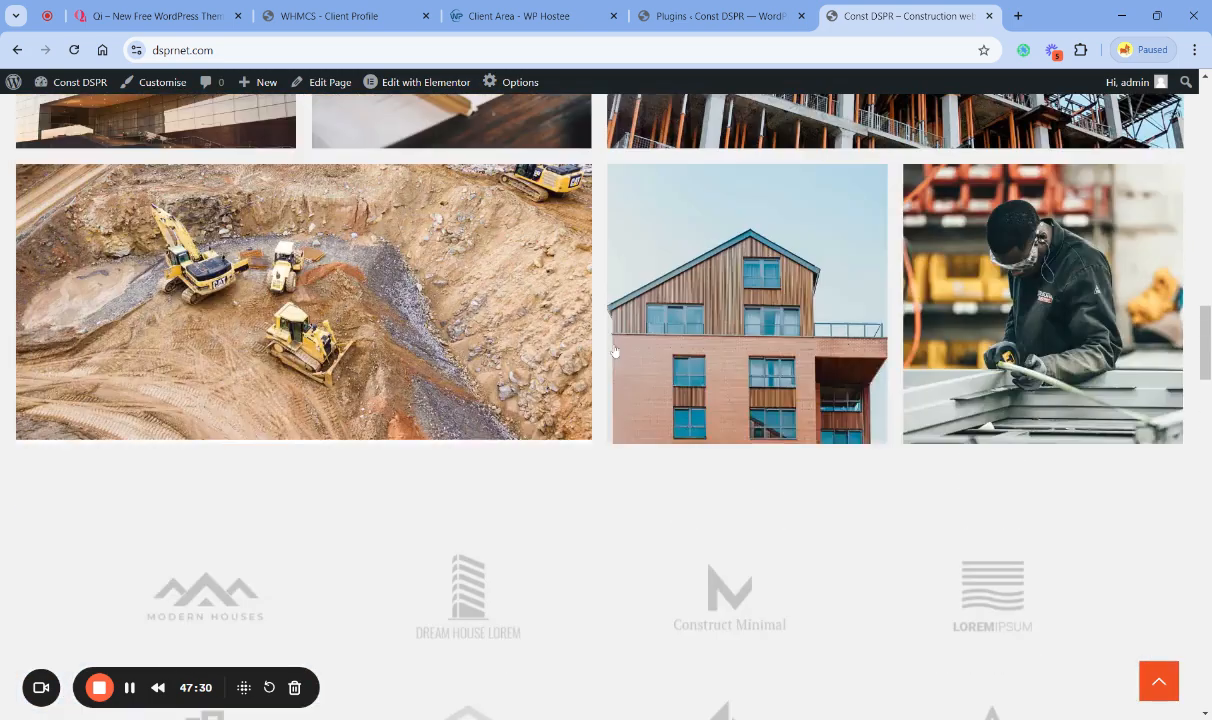
scroll(612, 352, up, 15)
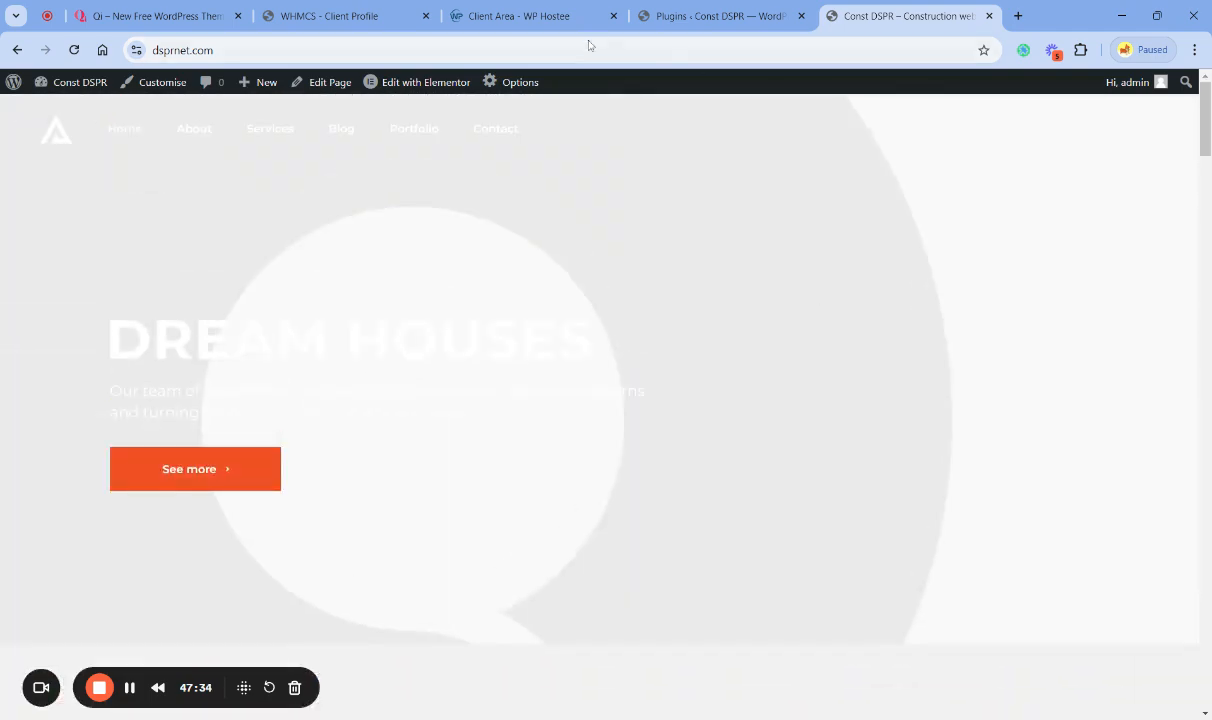
- Check the live home page once more, and return to the email history in the WP Hostee client area
click(520, 16)
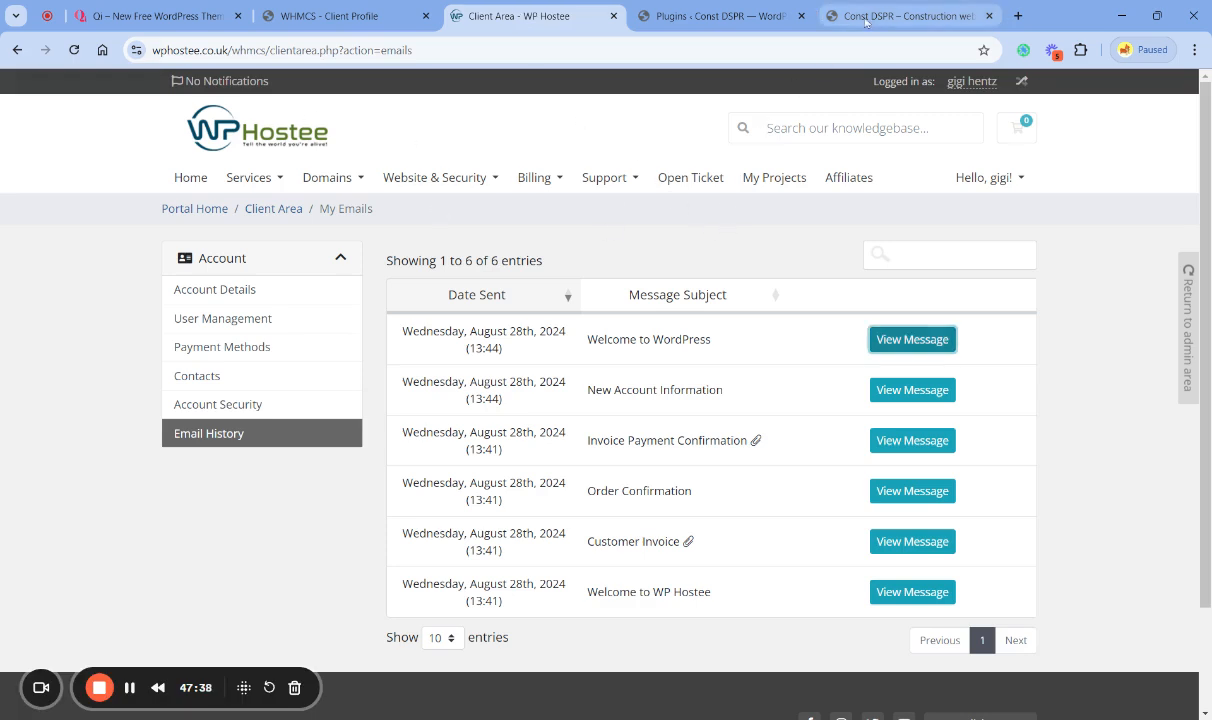
click(905, 16)
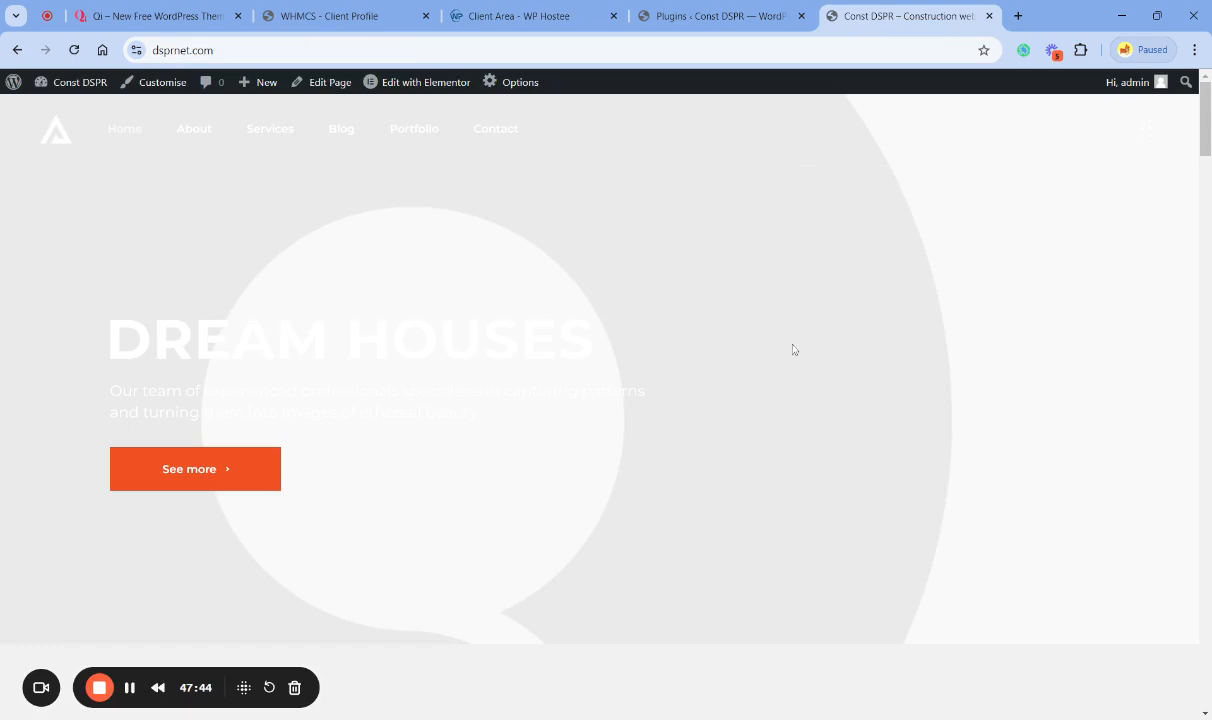
click(479, 22)
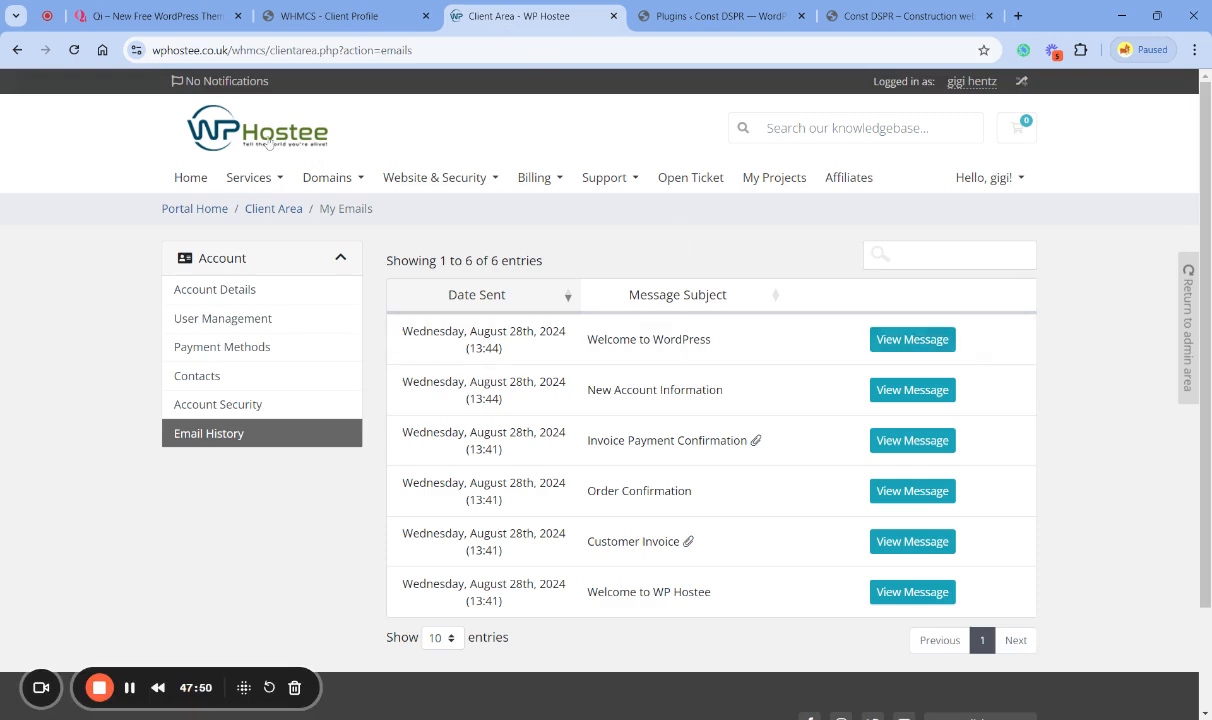
- Open a new support ticket addressed to the Tech Support Department
click(652, 175)
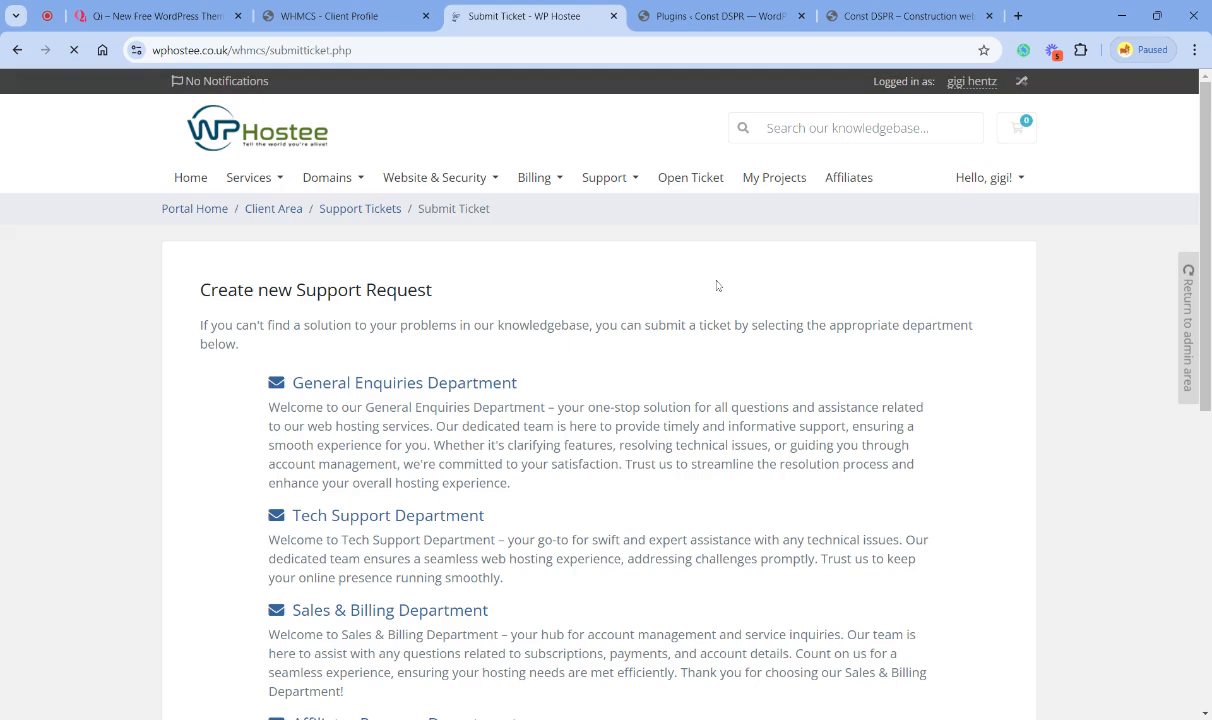
scroll(690, 368, down, 2)
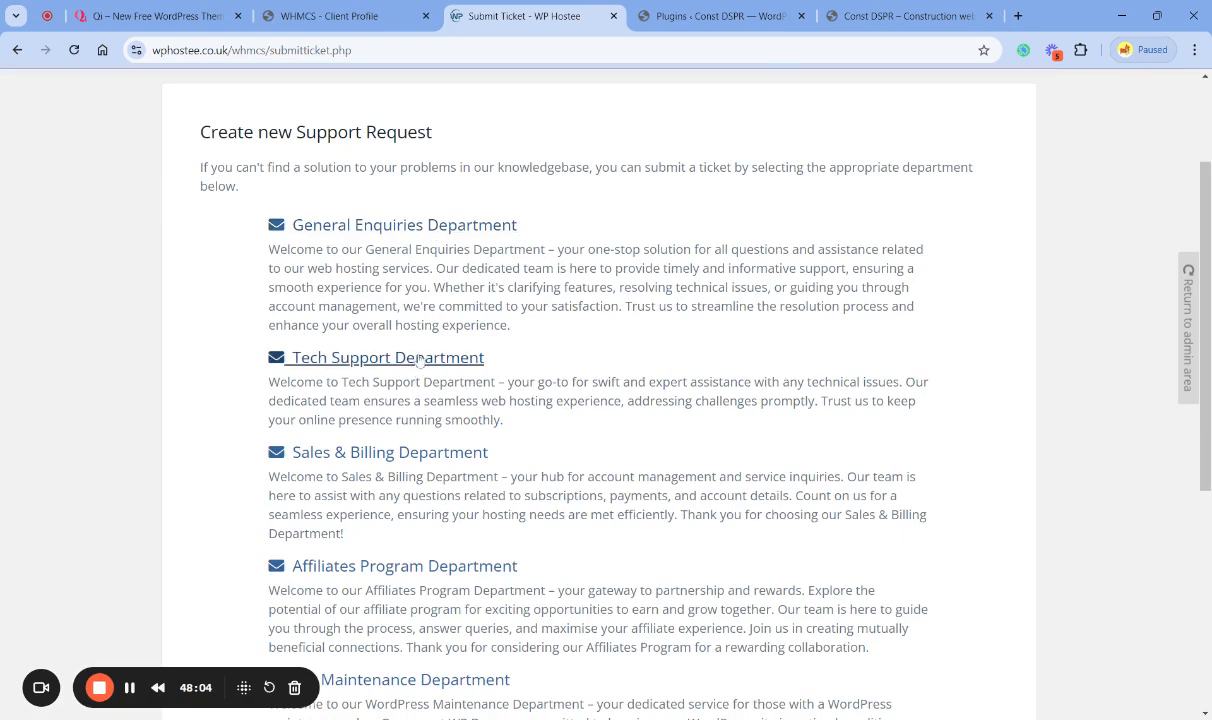
scroll(414, 363, down, 1)
click(396, 287)
- Enter the ticket subject "i have installed a theme based on a tutorial and didn't work"
scroll(623, 391, down, 2)
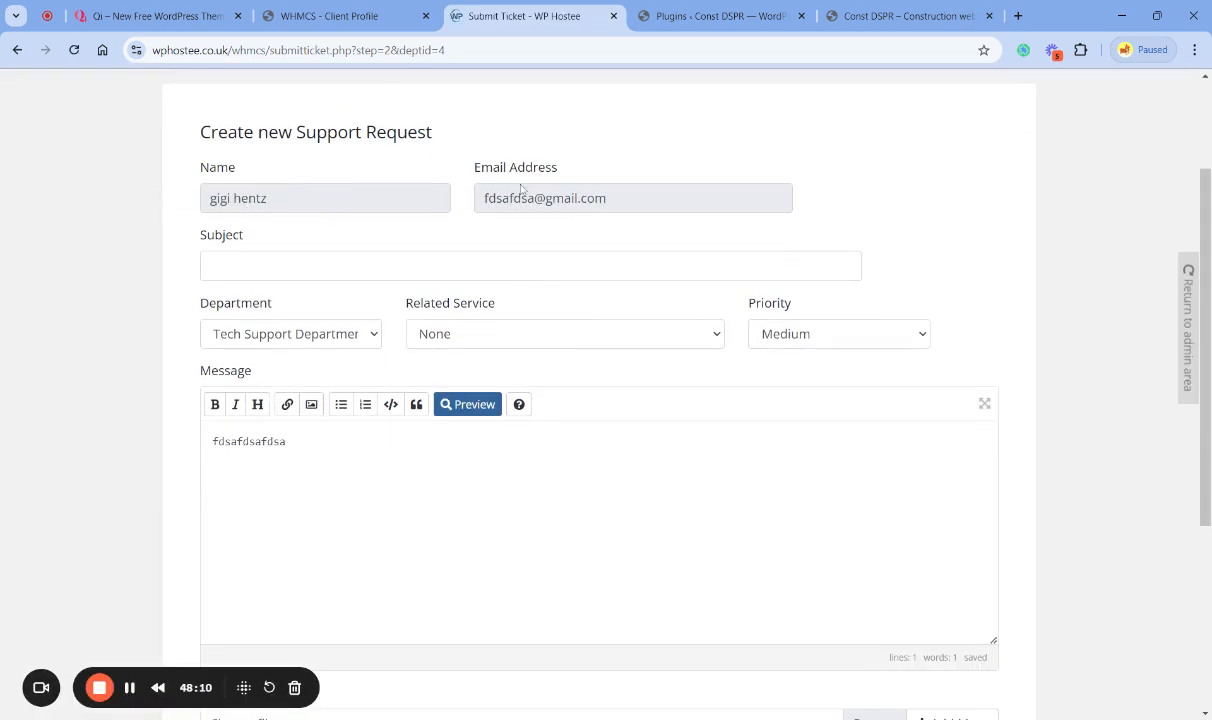
click(470, 266)
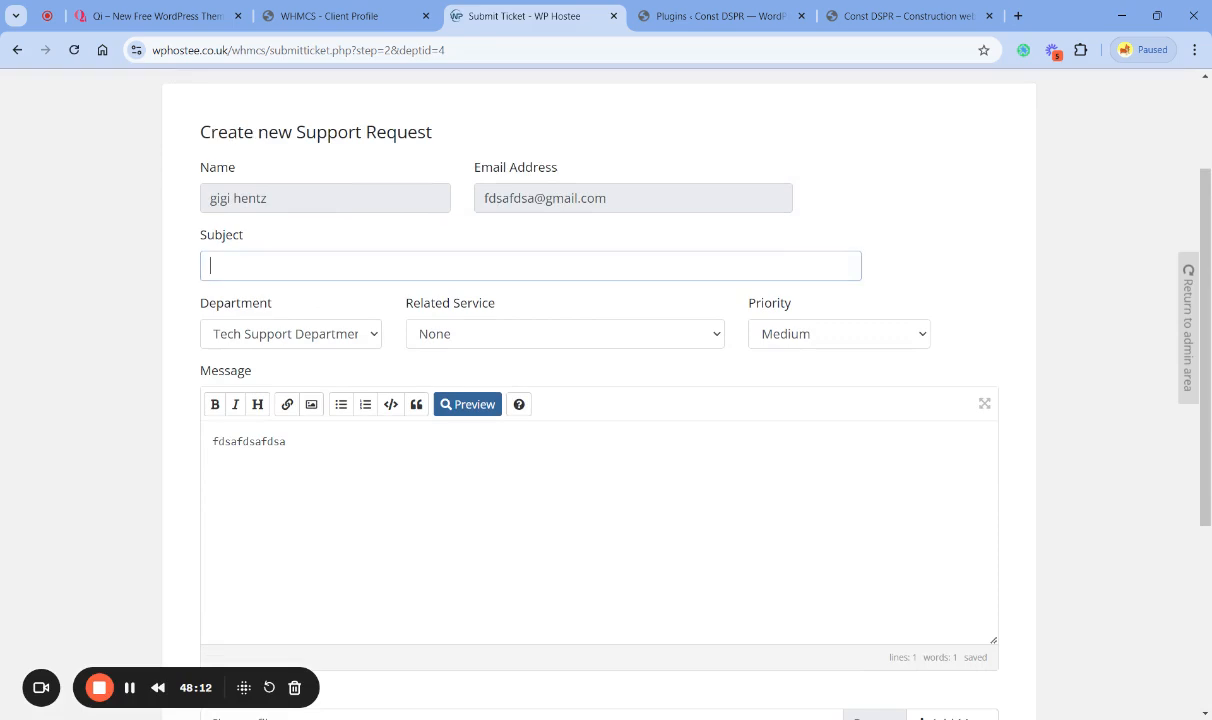
text(i have installed a theme)
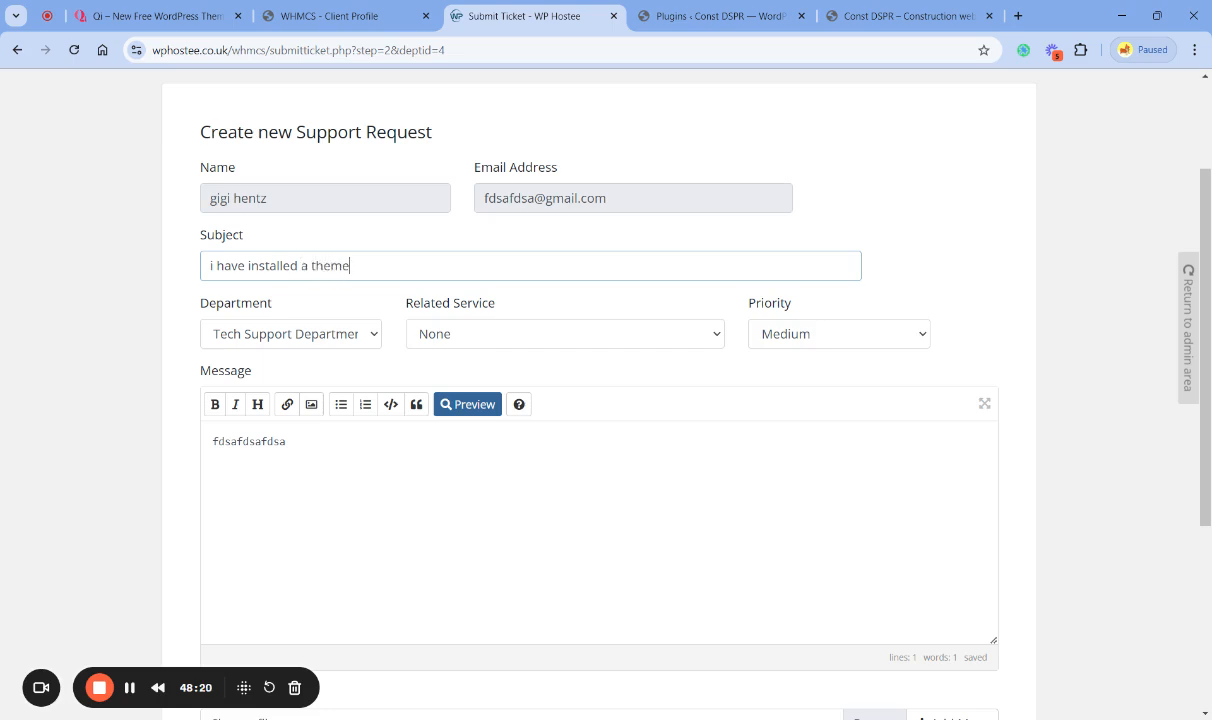
text( based on a tutorial and didn't work)
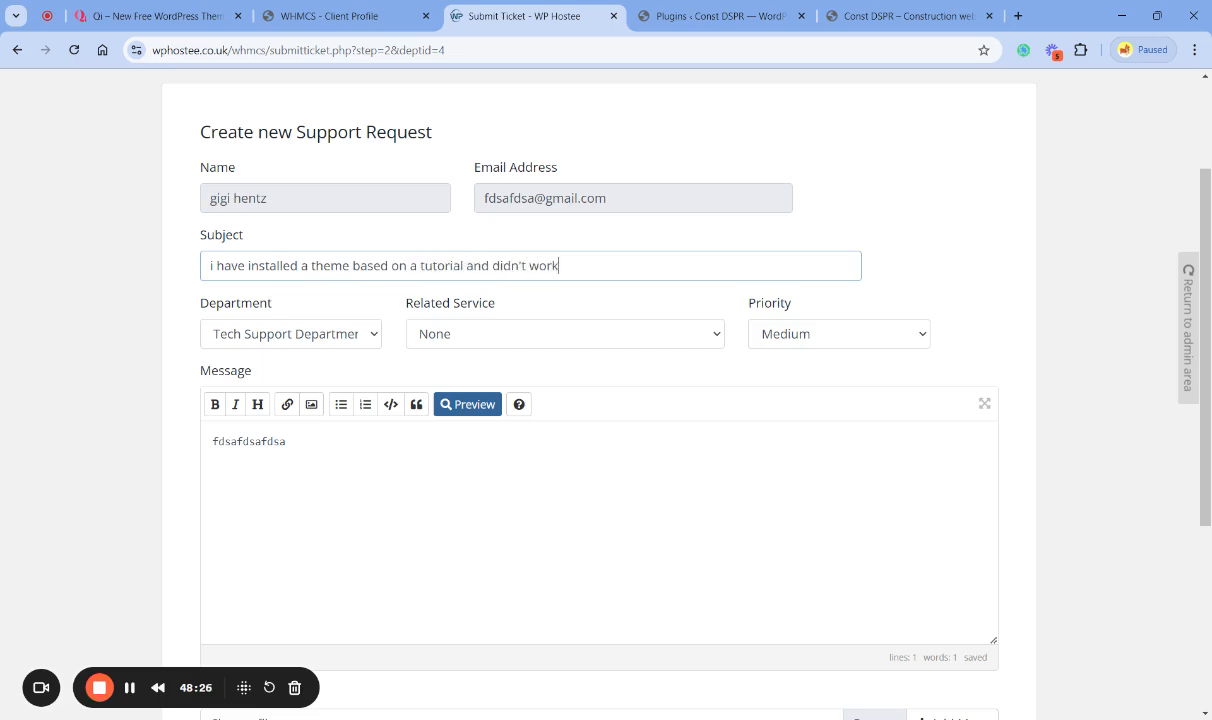
- Replace the ticket message with the subject text, accept the "it didn't" rewrite suggestion, and append "yout.bomce"
key(ctrl+a)
key(ctrl+c)
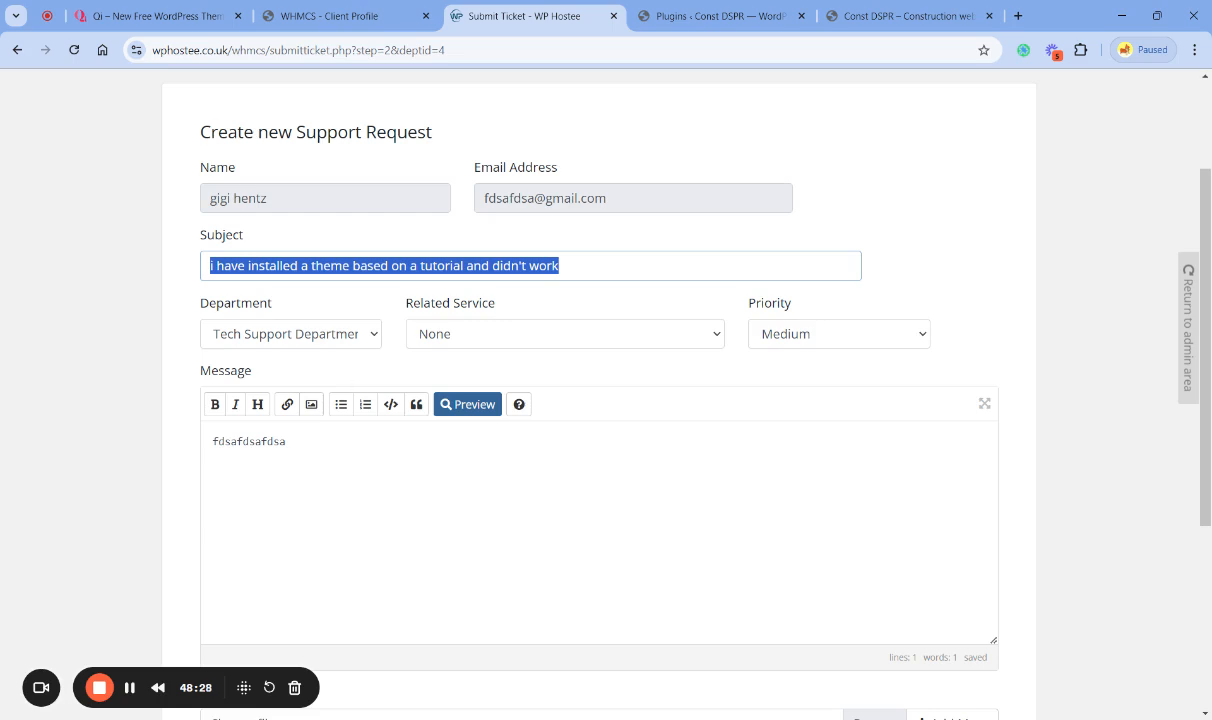
click(290, 443)
key(ctrl+a)
key(ctrl+v)
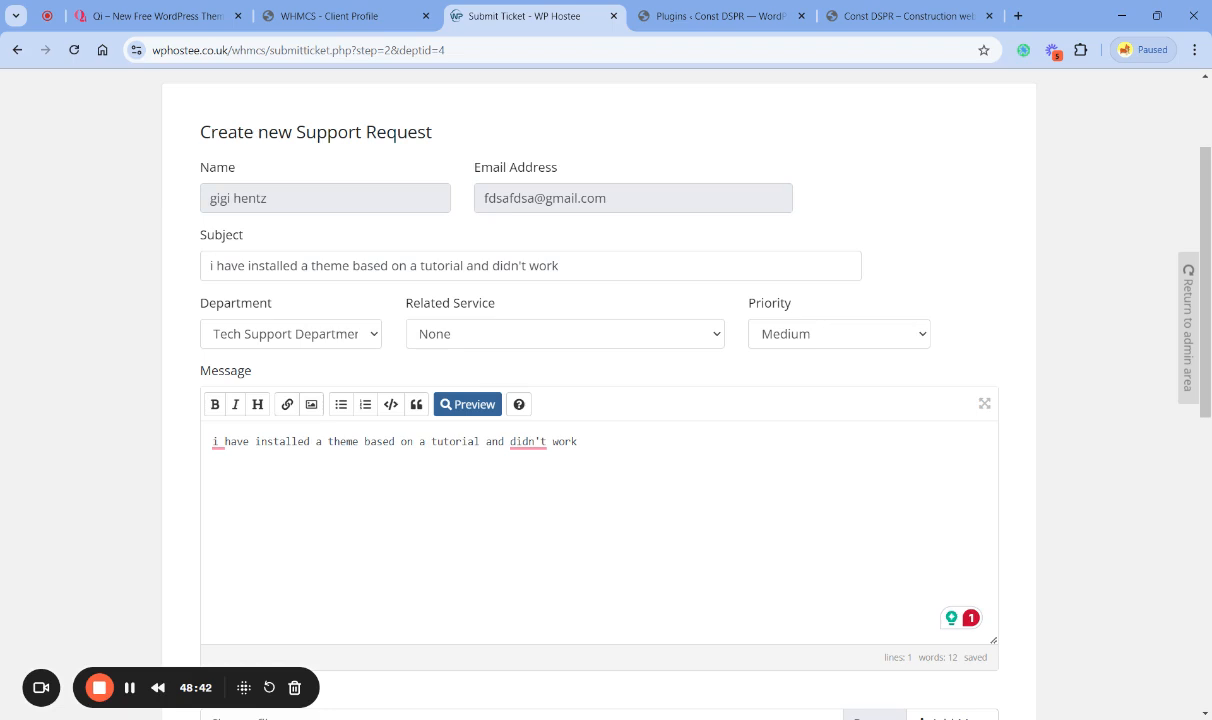
mouse_move(530, 441)
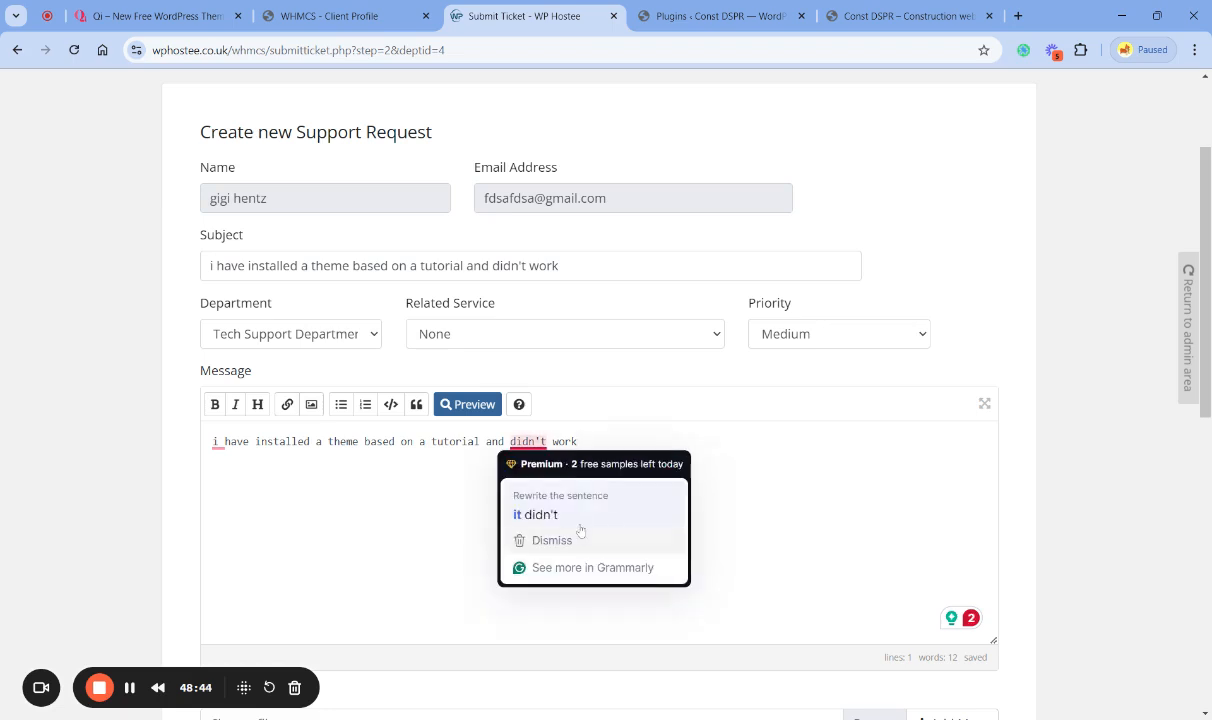
click(540, 514)
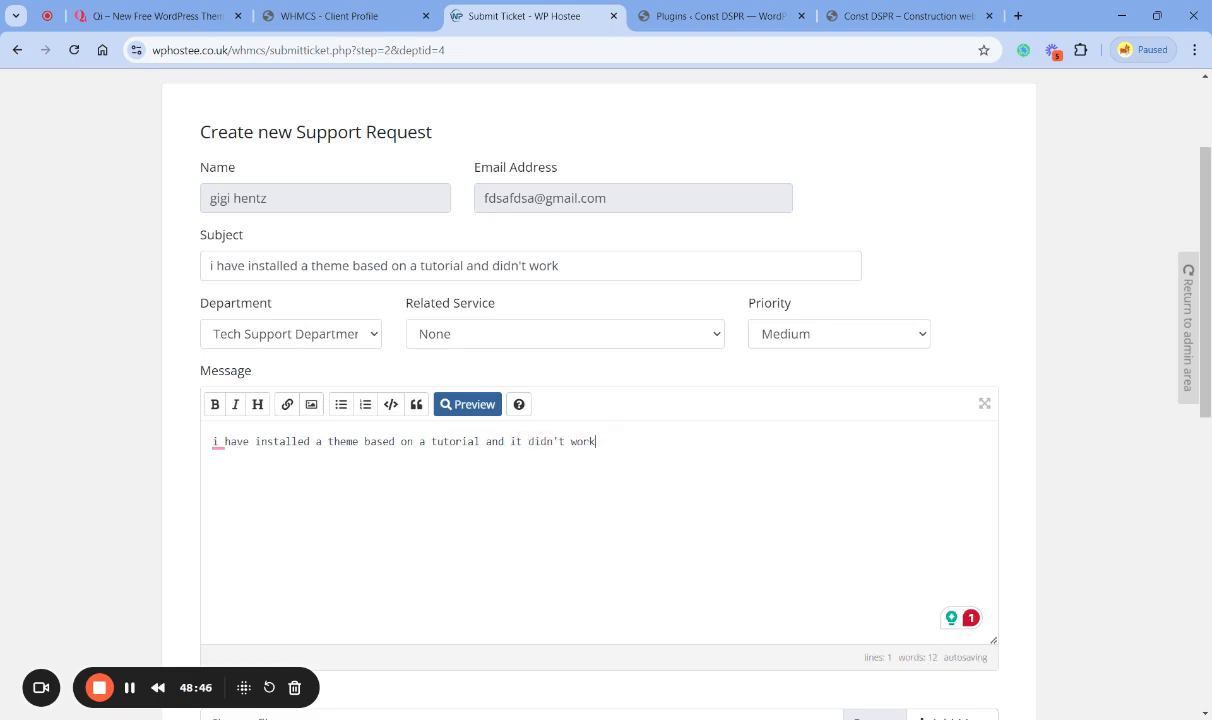
text(yout.bomce)
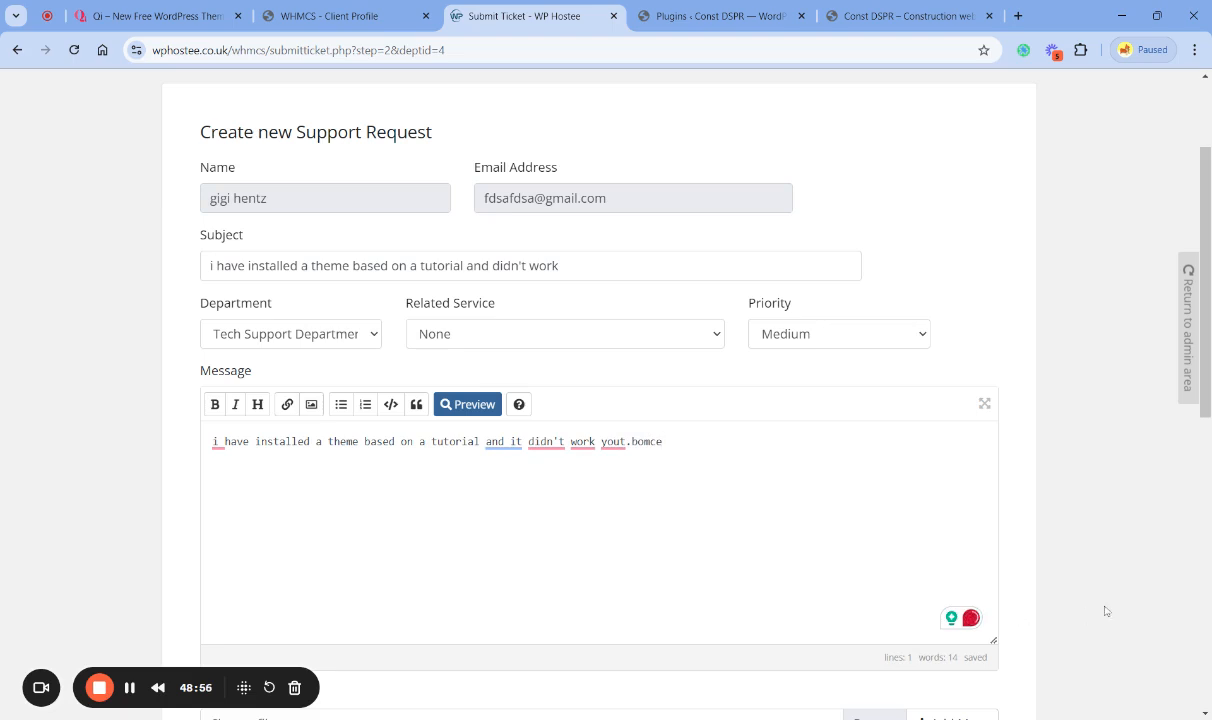
- Compare the live home page with the Qi Construction demo, check the installed plugins list, and return to the support ticket
click(885, 15)
scroll(510, 367, down, 4)
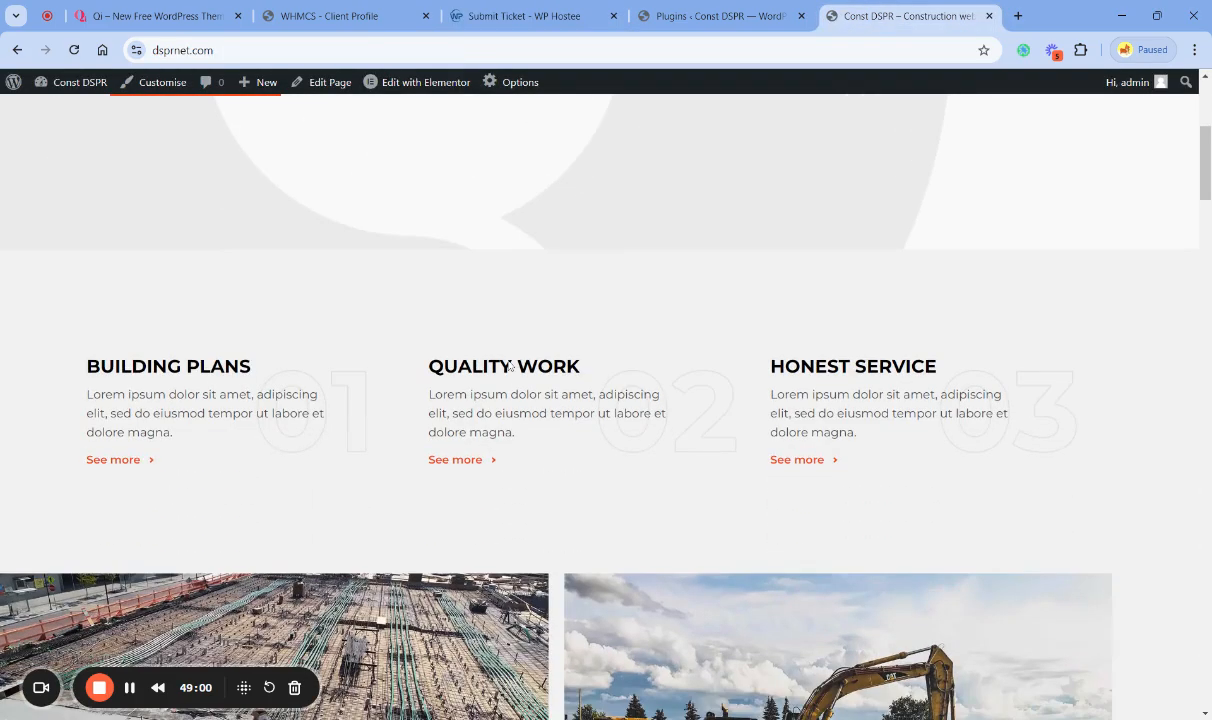
scroll(510, 367, down, 4)
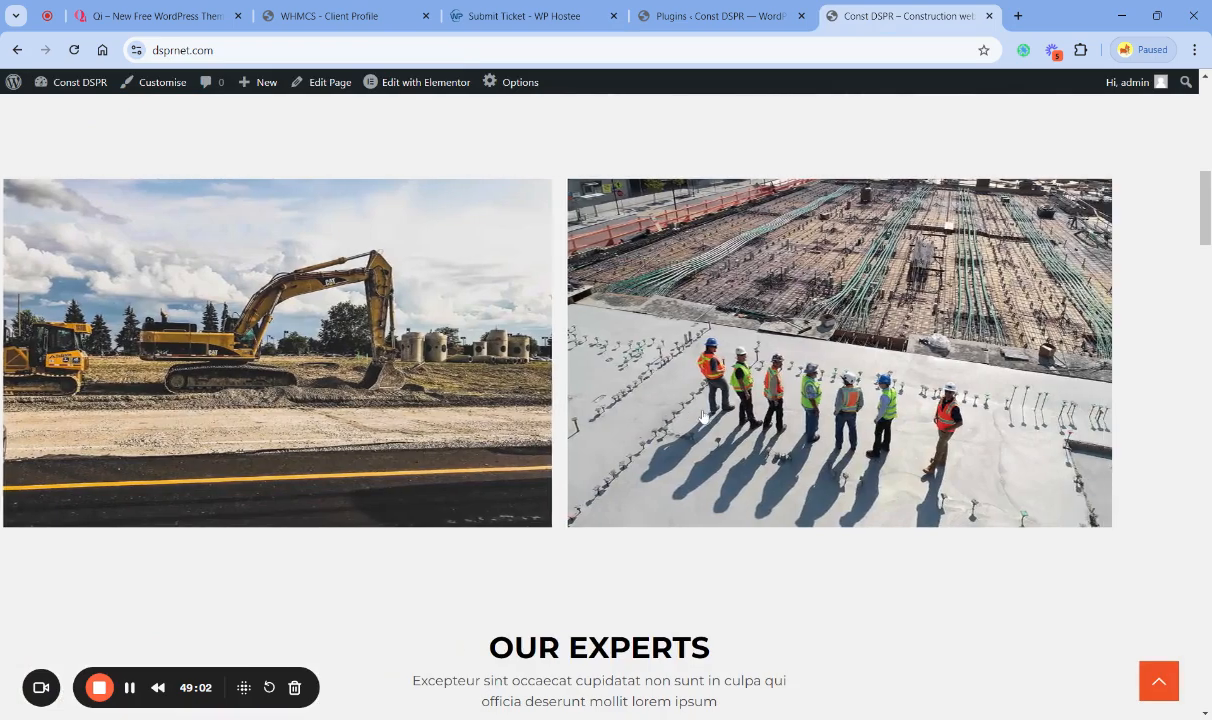
click(183, 20)
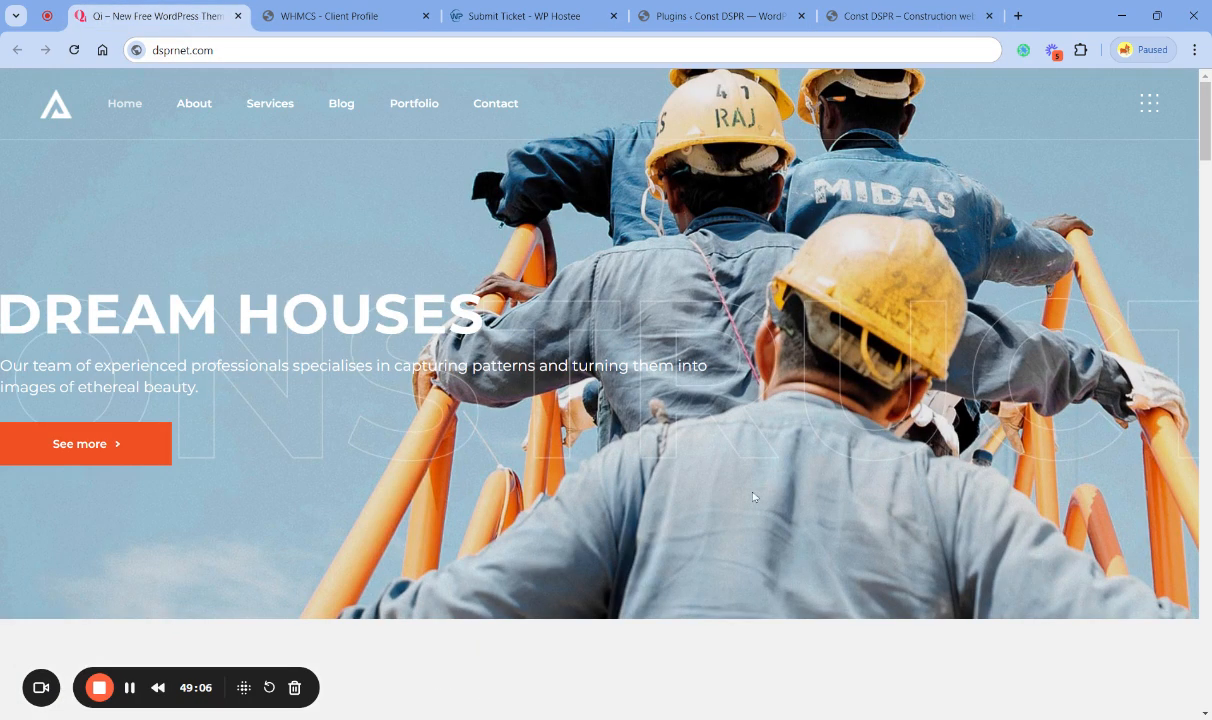
scroll(716, 470, down, 8)
scroll(752, 496, down, 6)
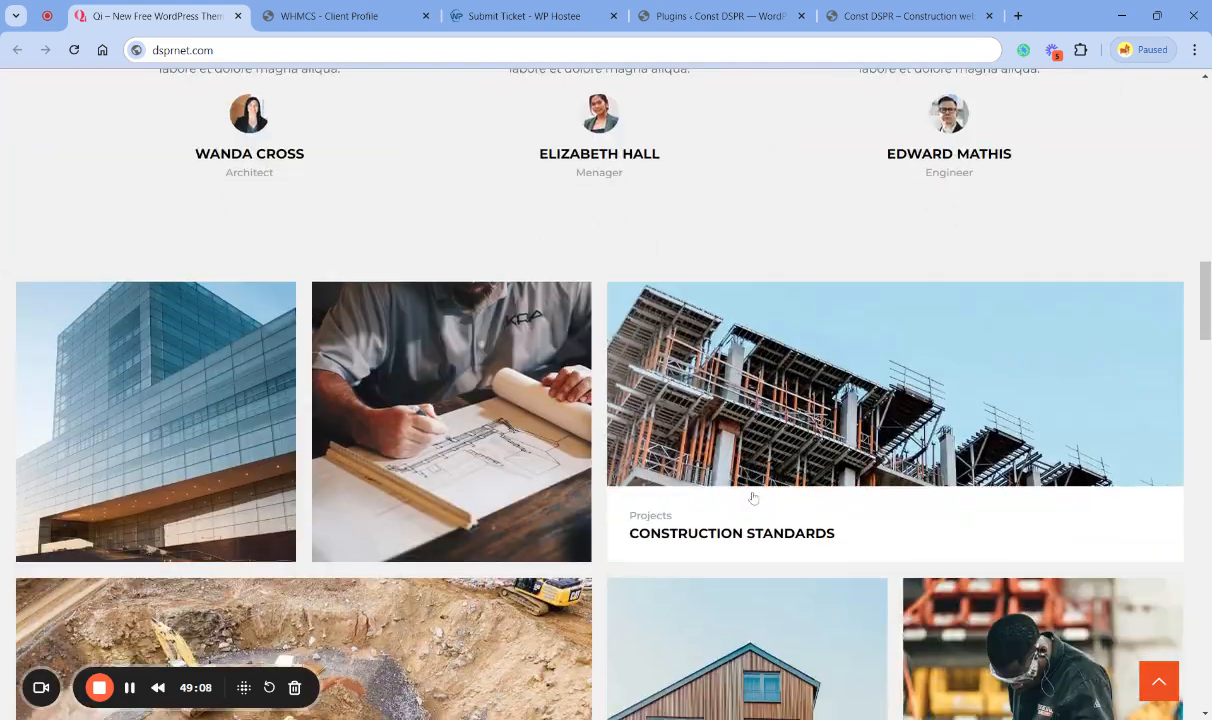
click(910, 15)
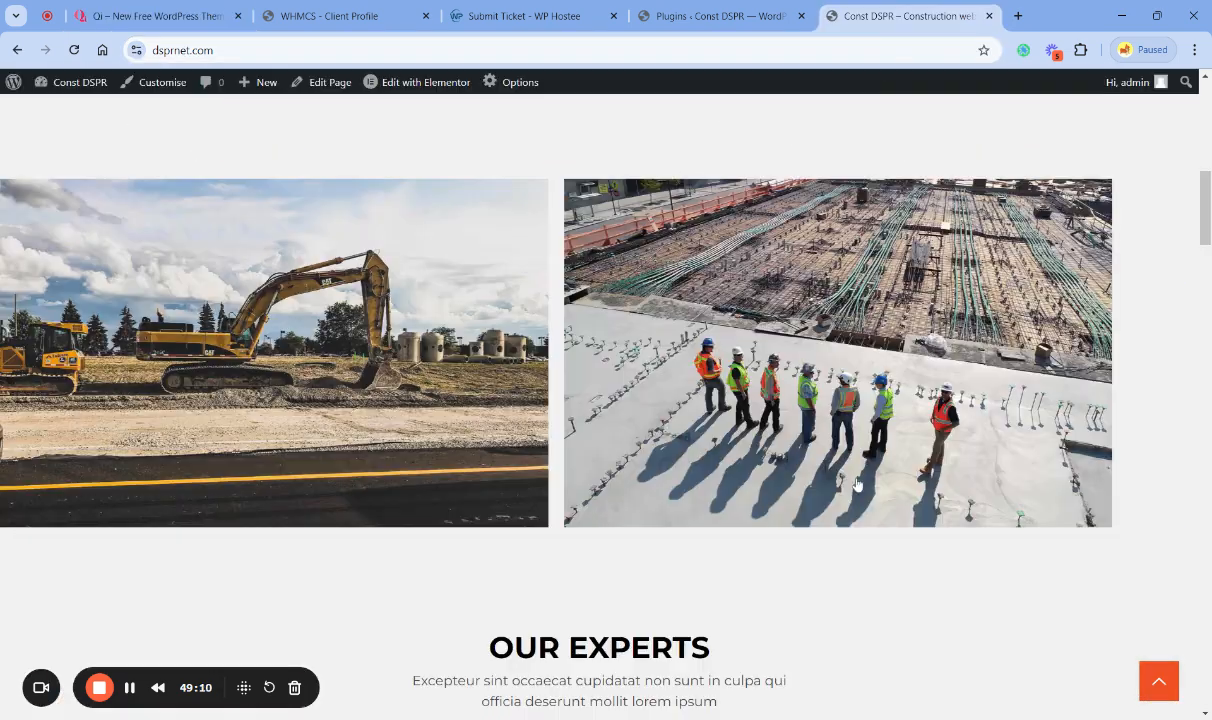
click(716, 17)
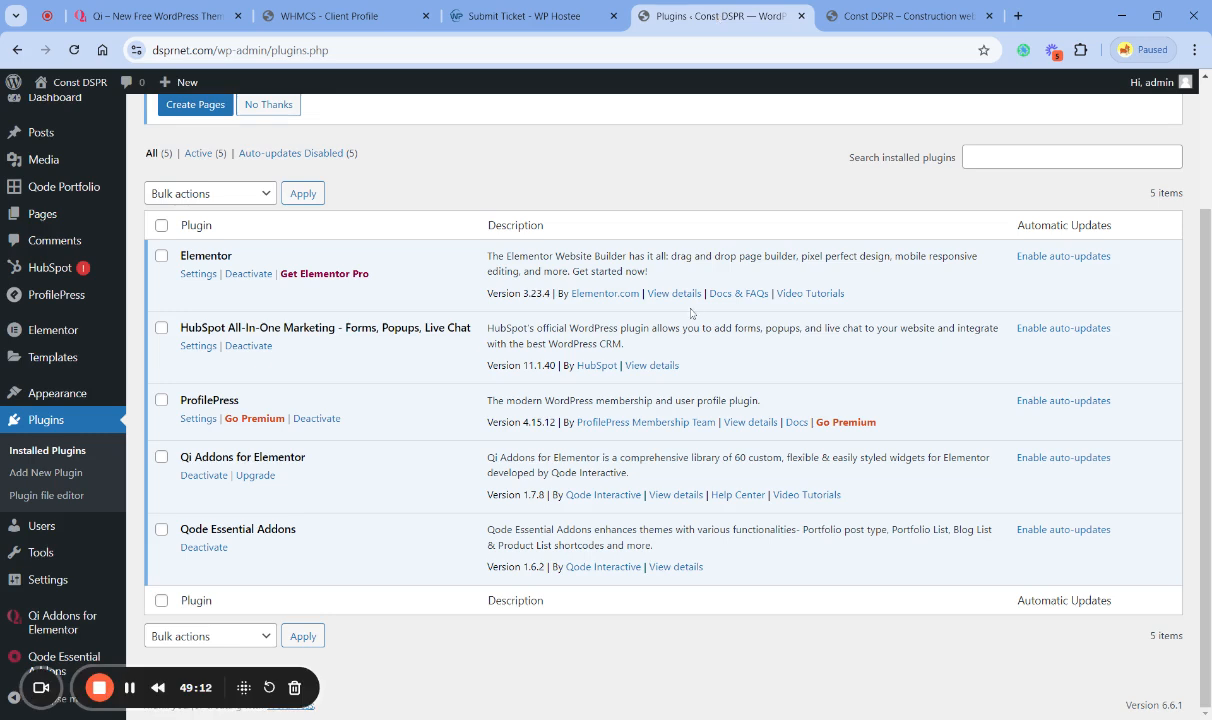
click(567, 16)
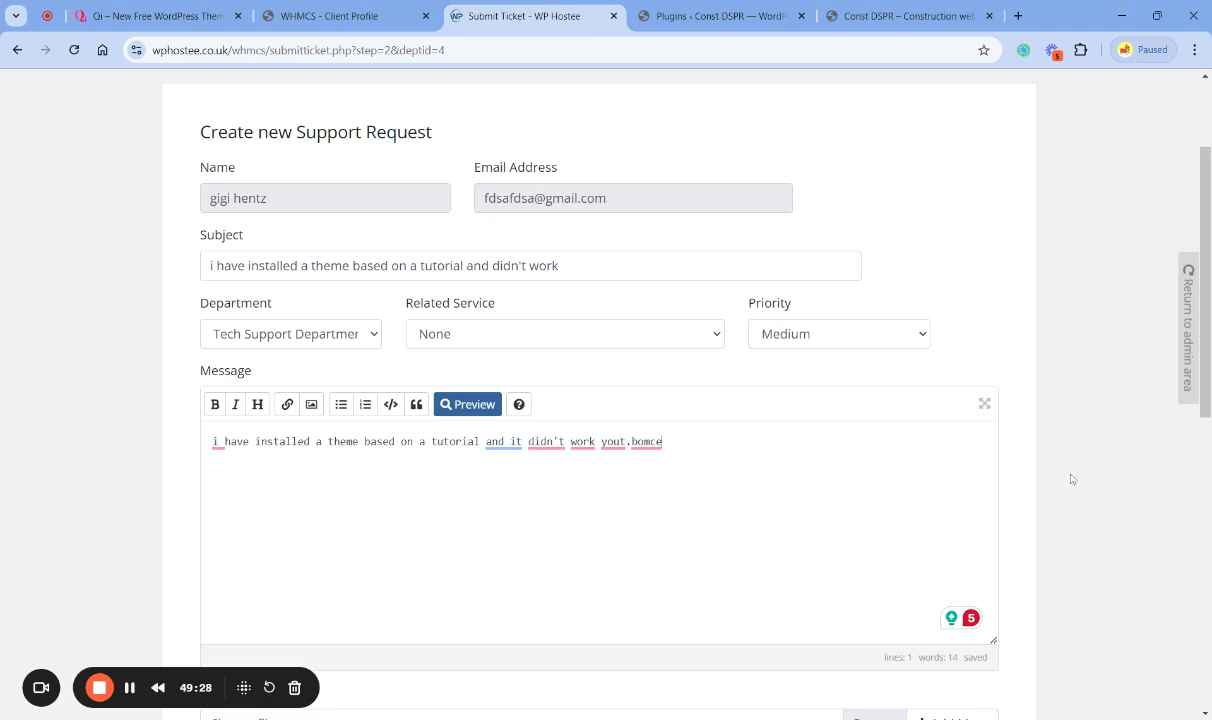
- Set the ticket's priority to High and its related service to "1 Click Starter WP - dsprnet.com (Active)"
scroll(1070, 482, down, 4)
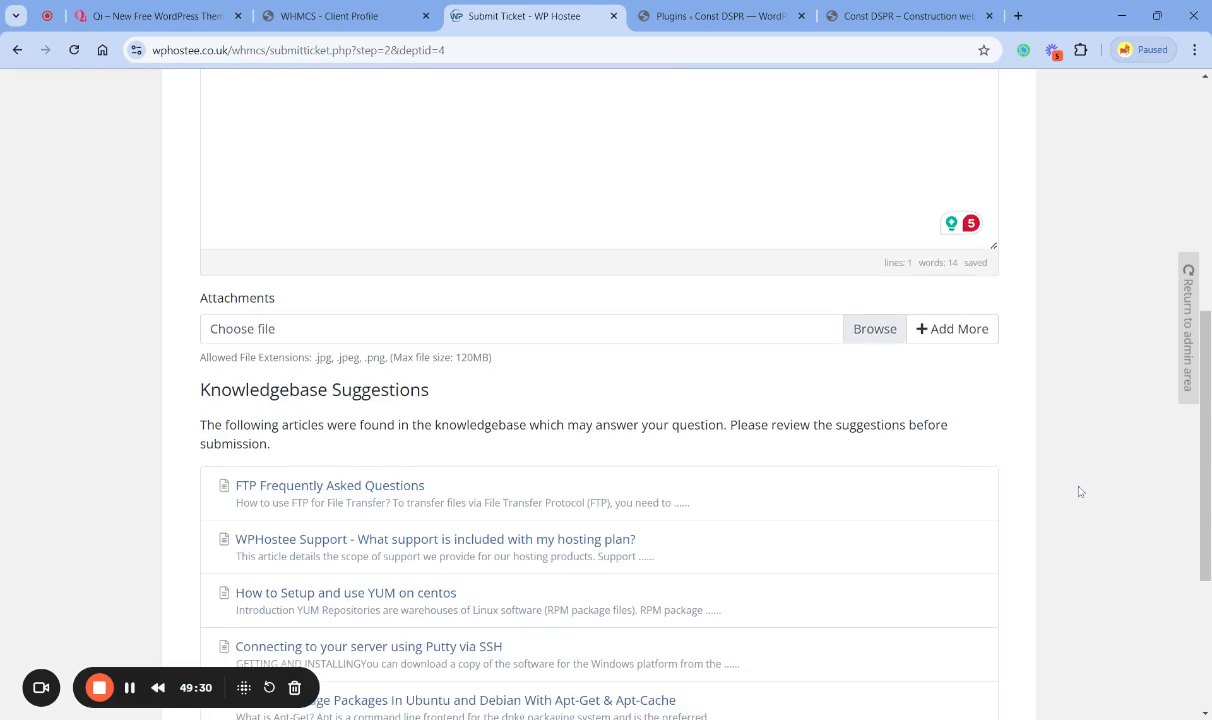
scroll(1080, 493, up, 5)
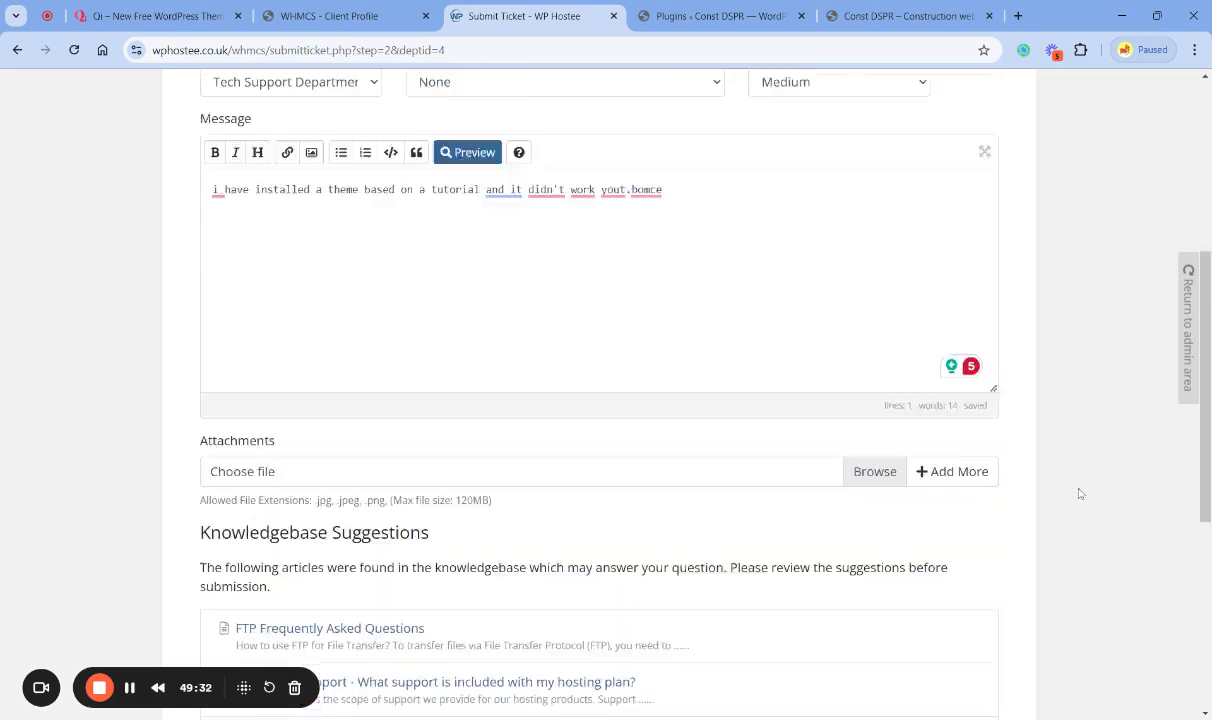
scroll(1078, 490, down, 3)
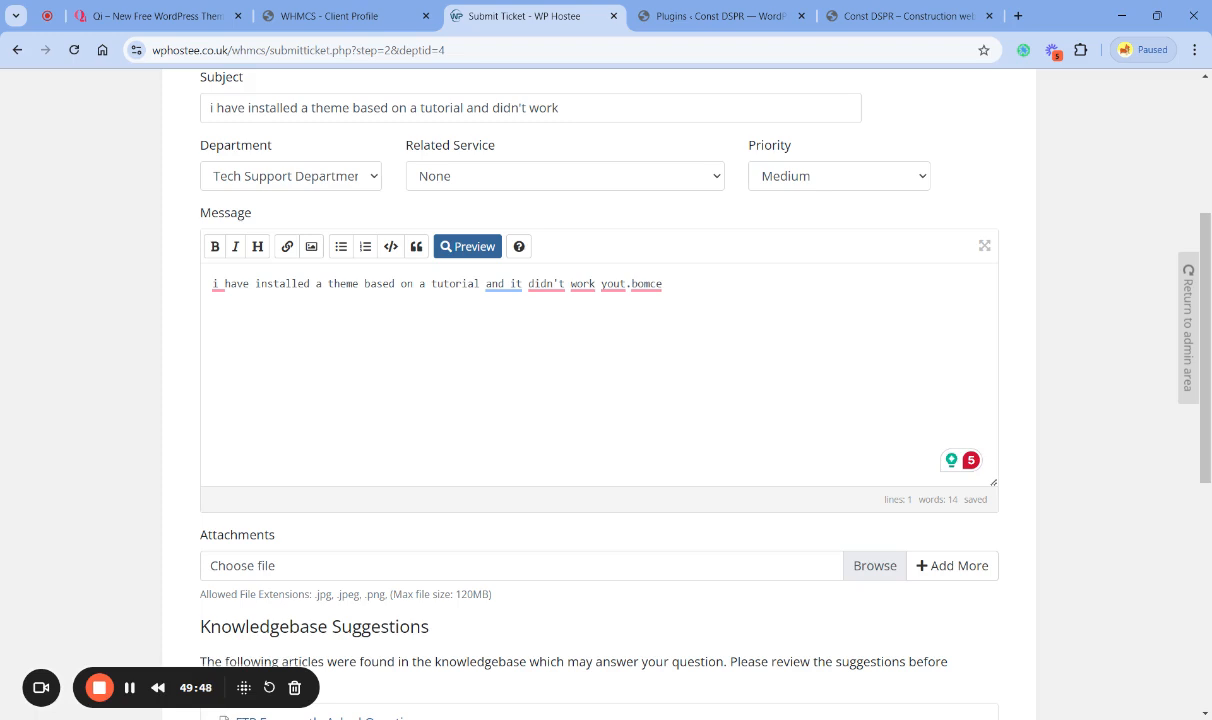
click(801, 197)
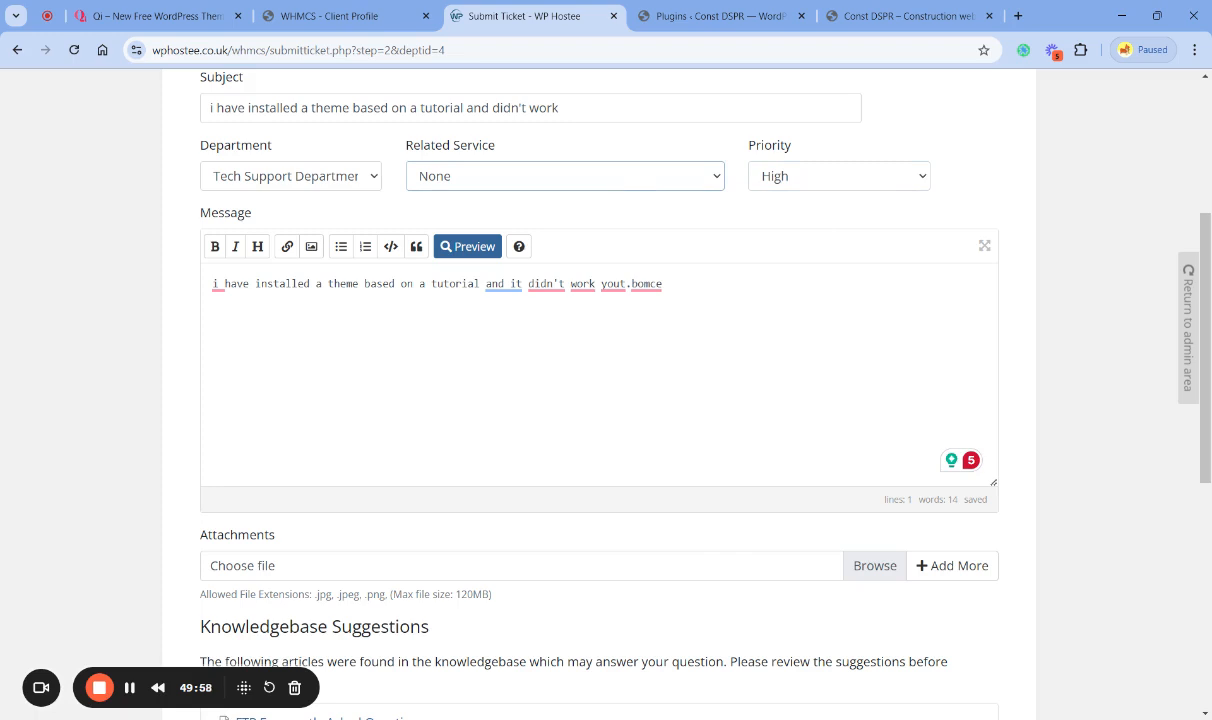
click(560, 176)
click(547, 231)
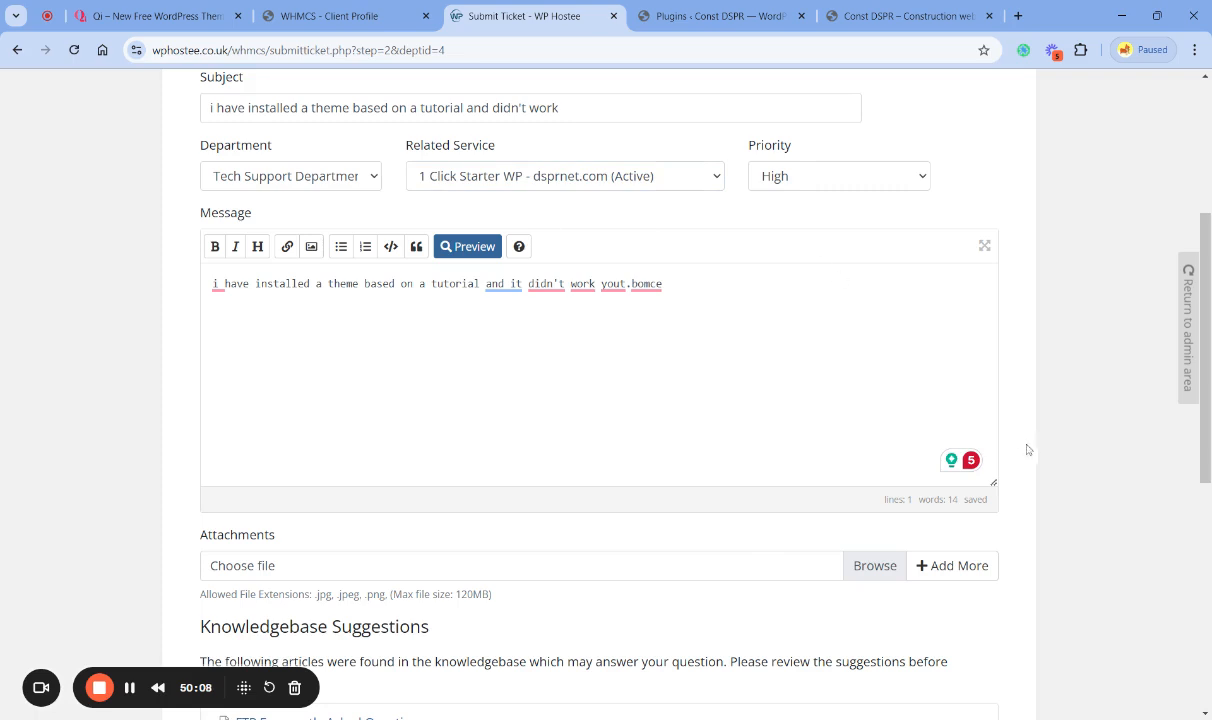
- Review the completed ticket form, including the attachments field, the knowledgebase suggestions and the submission options
scroll(1092, 497, down, 3)
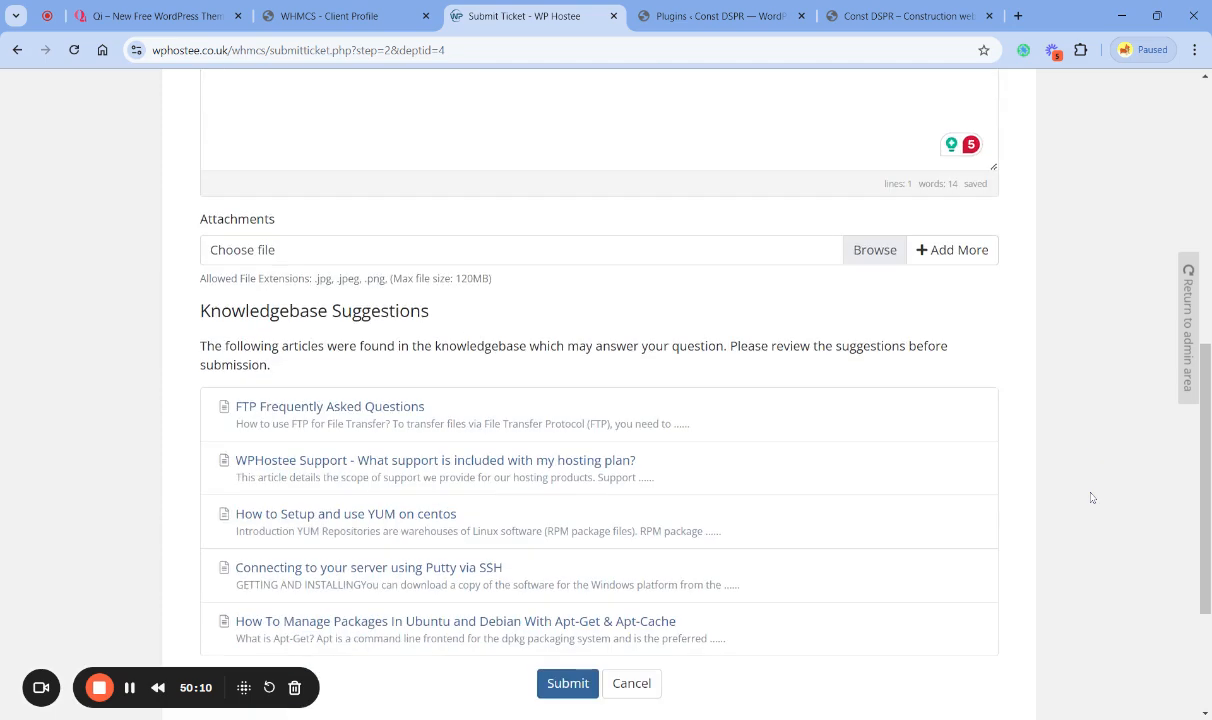
scroll(1092, 497, up, 4)
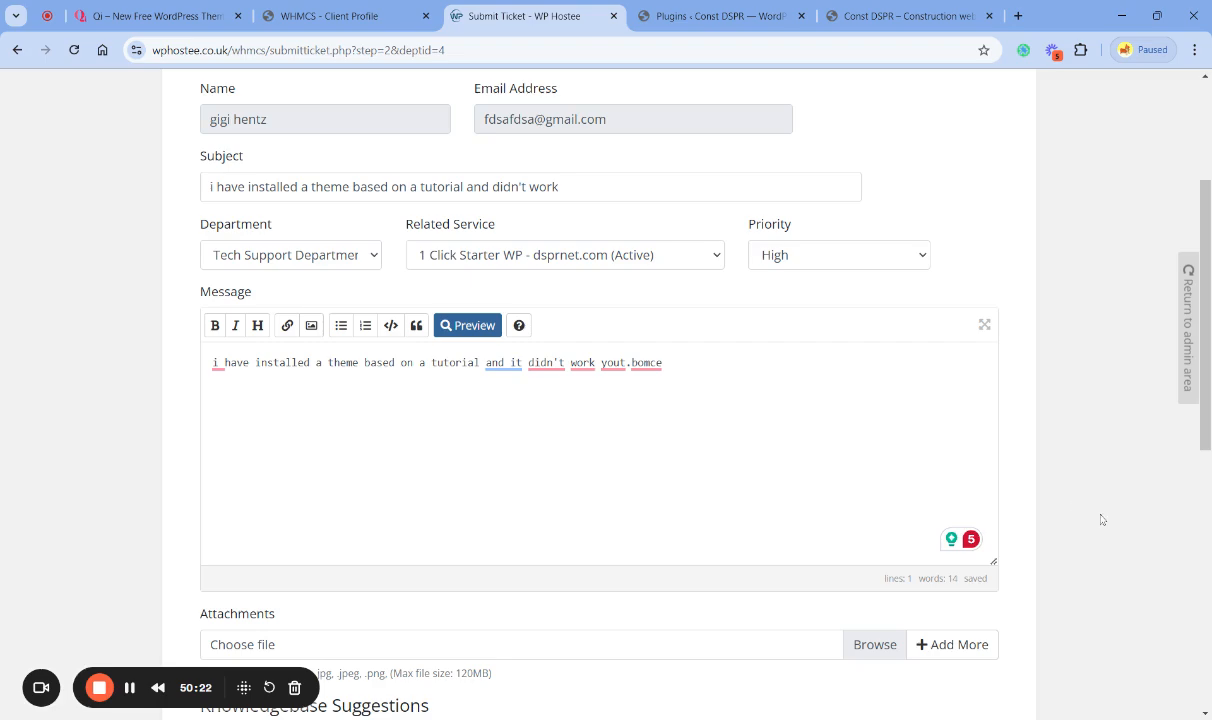
scroll(1101, 519, down, 2)
scroll(1109, 529, down, 2)
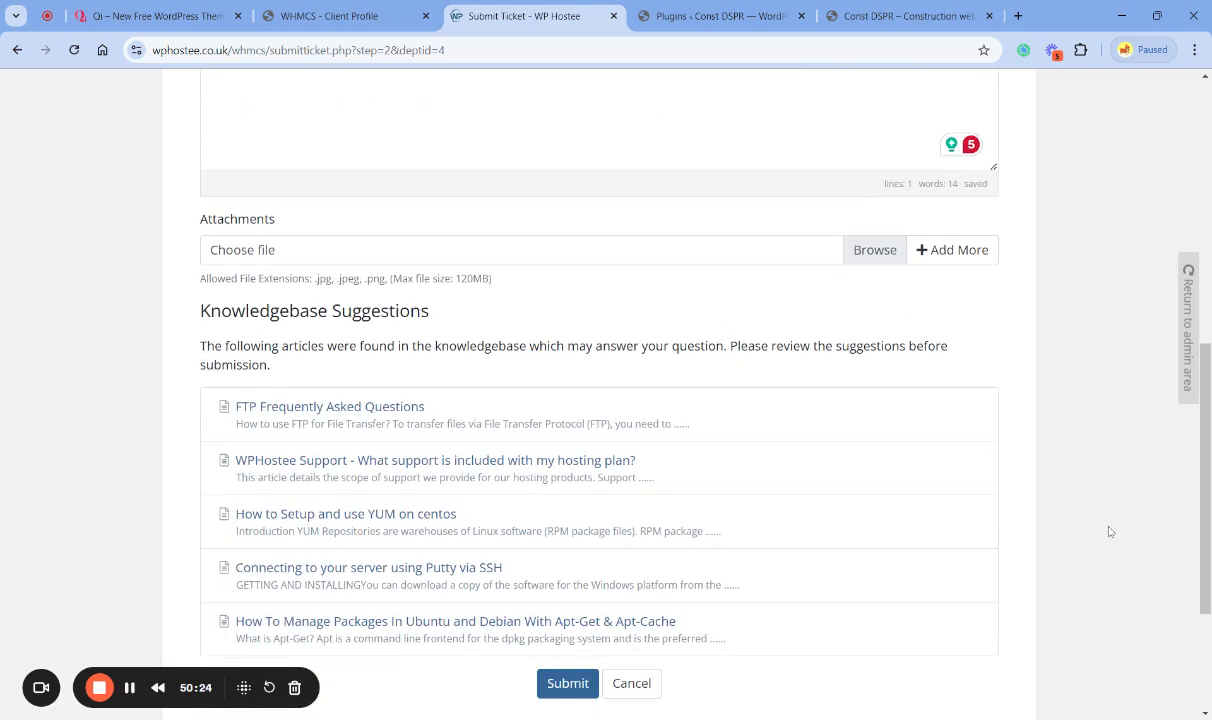
scroll(1109, 531, down, 2)
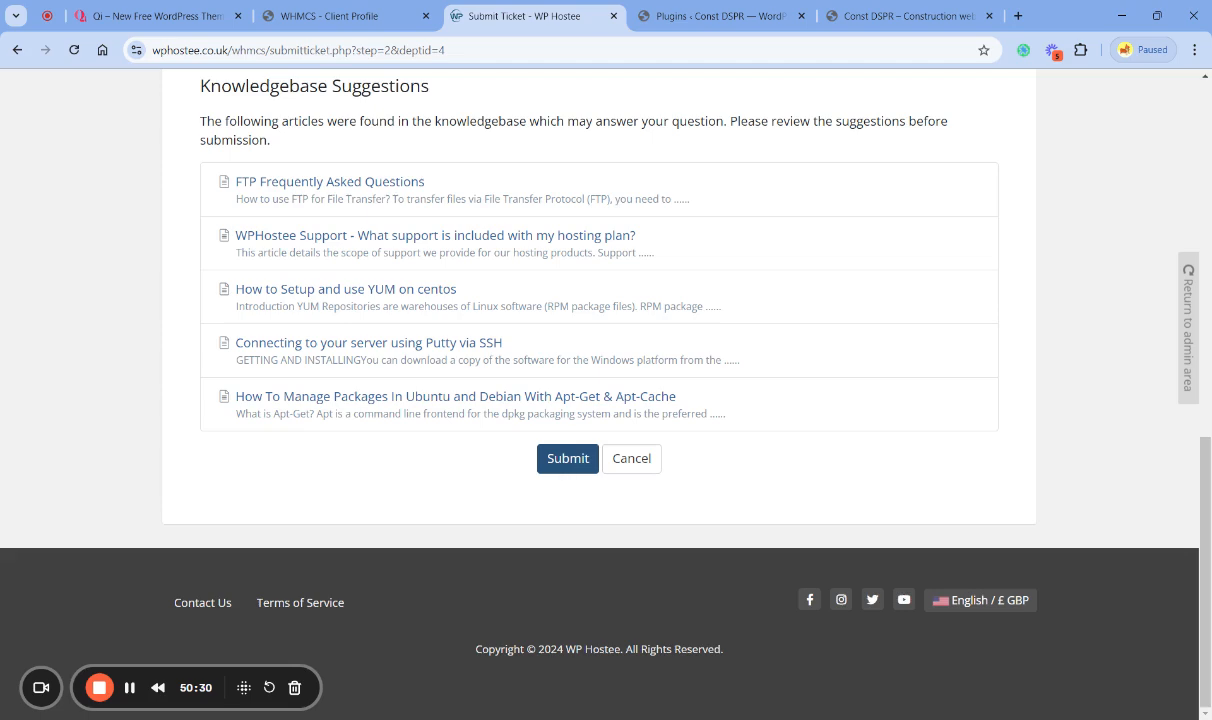
scroll(563, 481, up, 10)
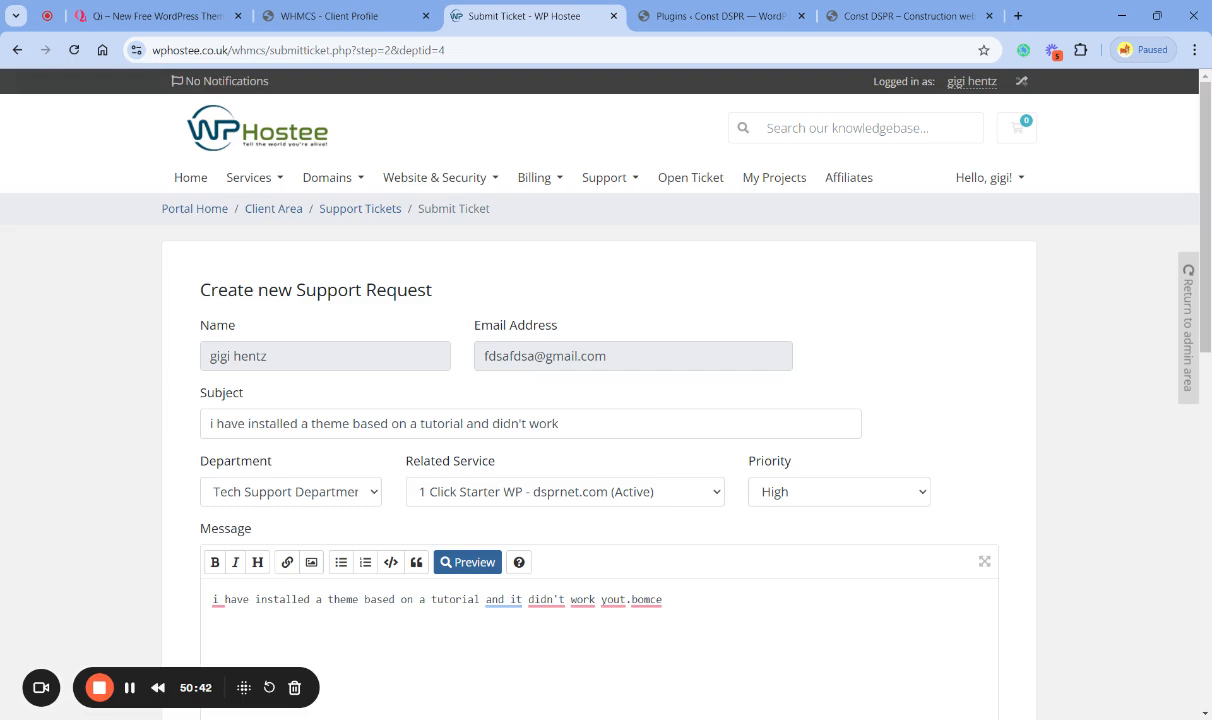
- Compare the live home page's hero section with the Qi demo's hero, recheck the ticket, and return to the installed plugins list
click(901, 20)
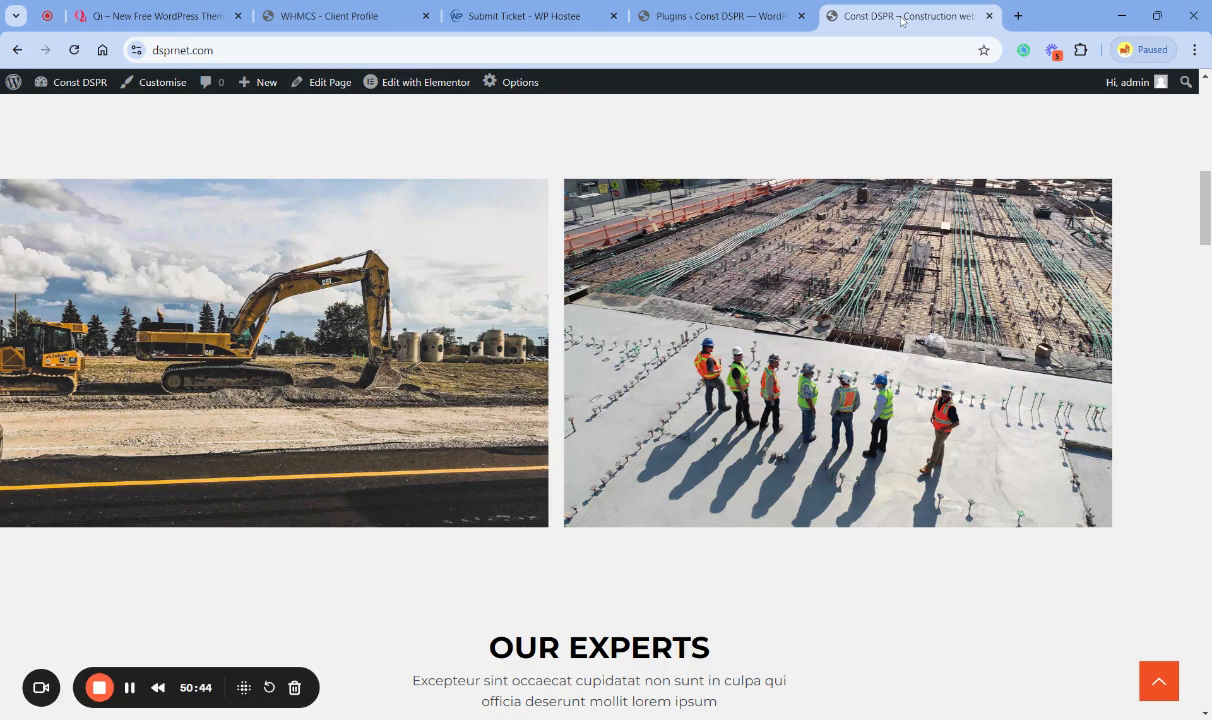
scroll(858, 210, up, 10)
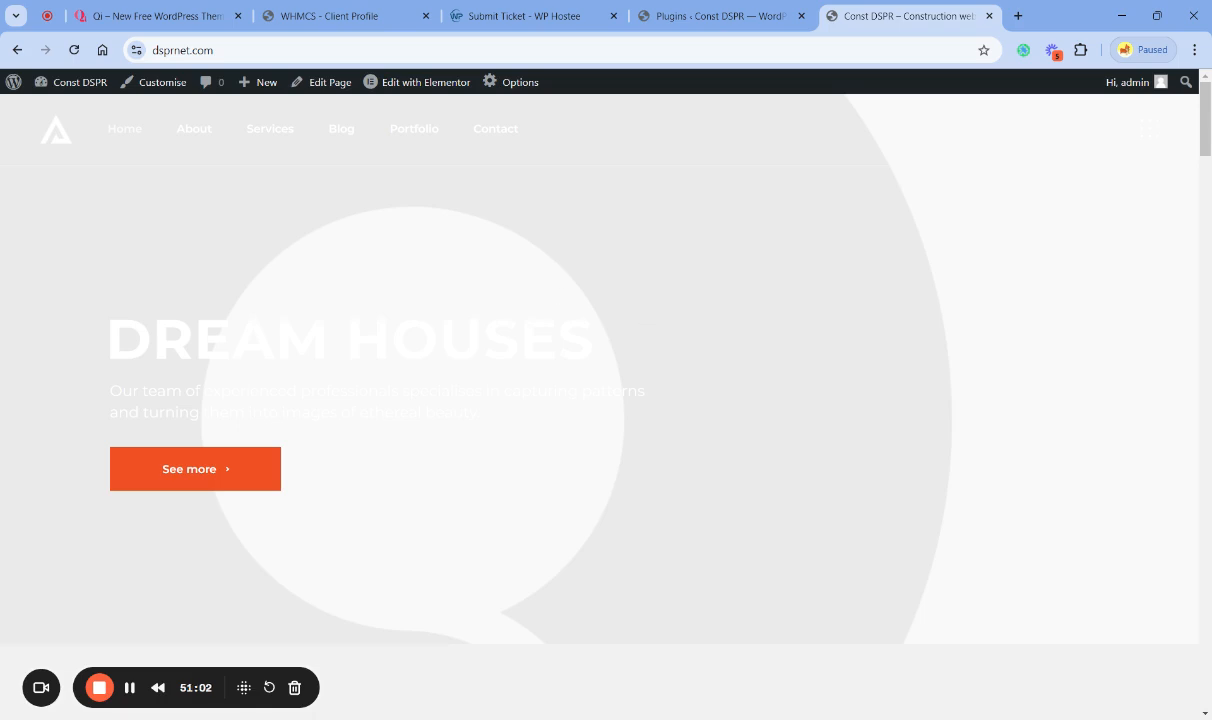
click(553, 25)
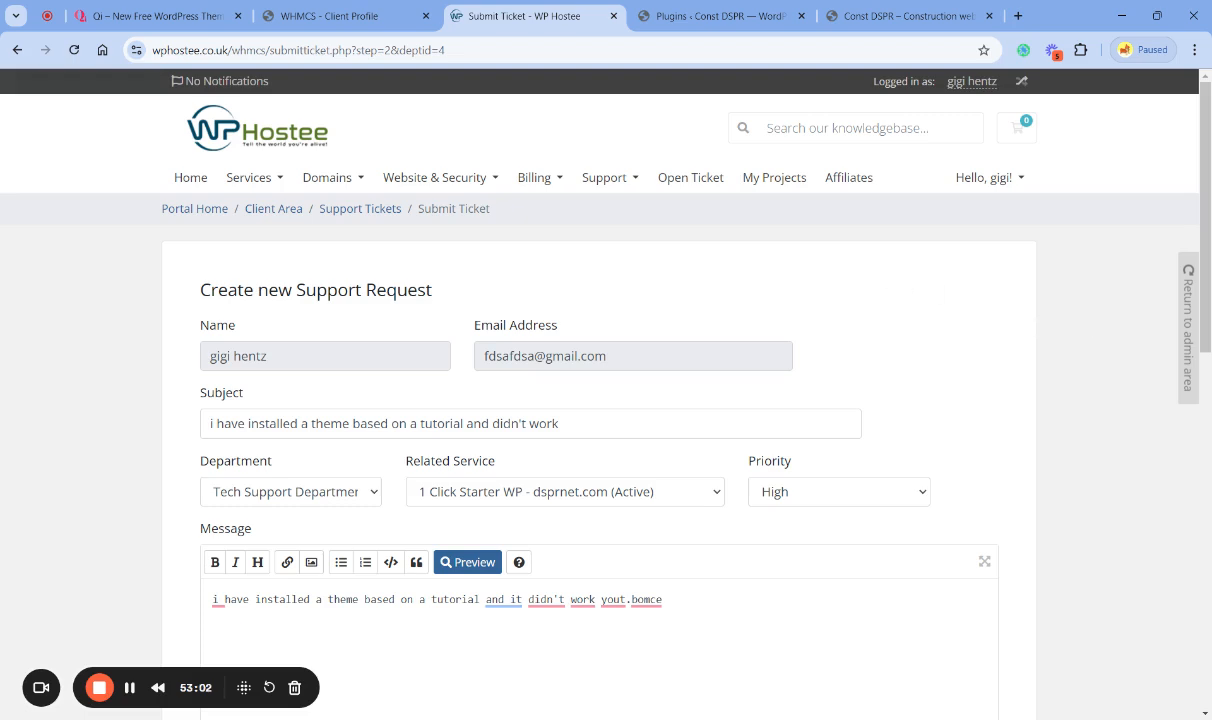
click(860, 15)
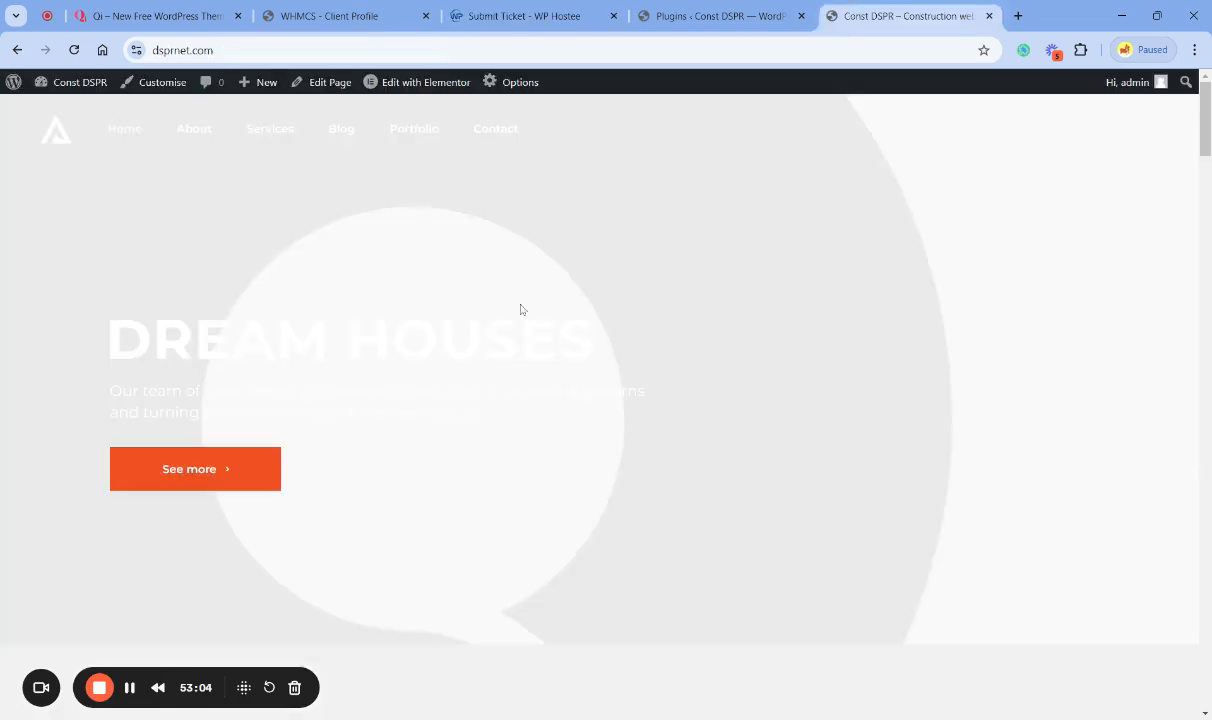
click(160, 20)
scroll(620, 370, up, 15)
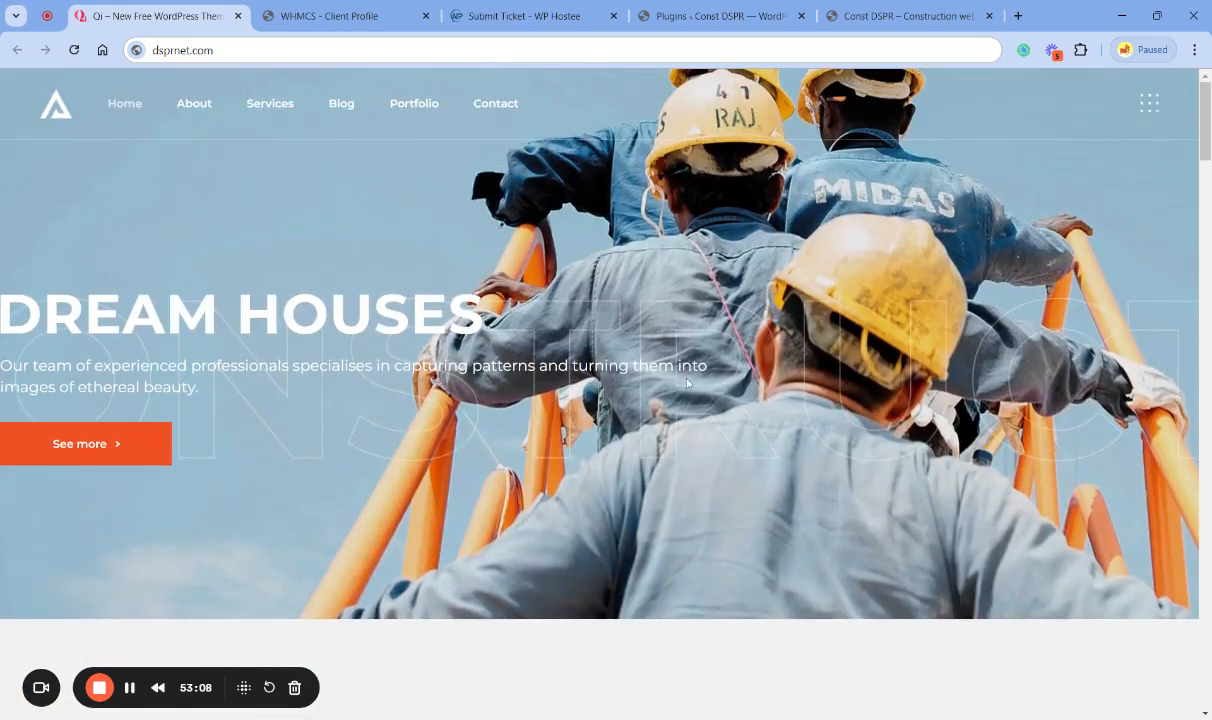
click(880, 16)
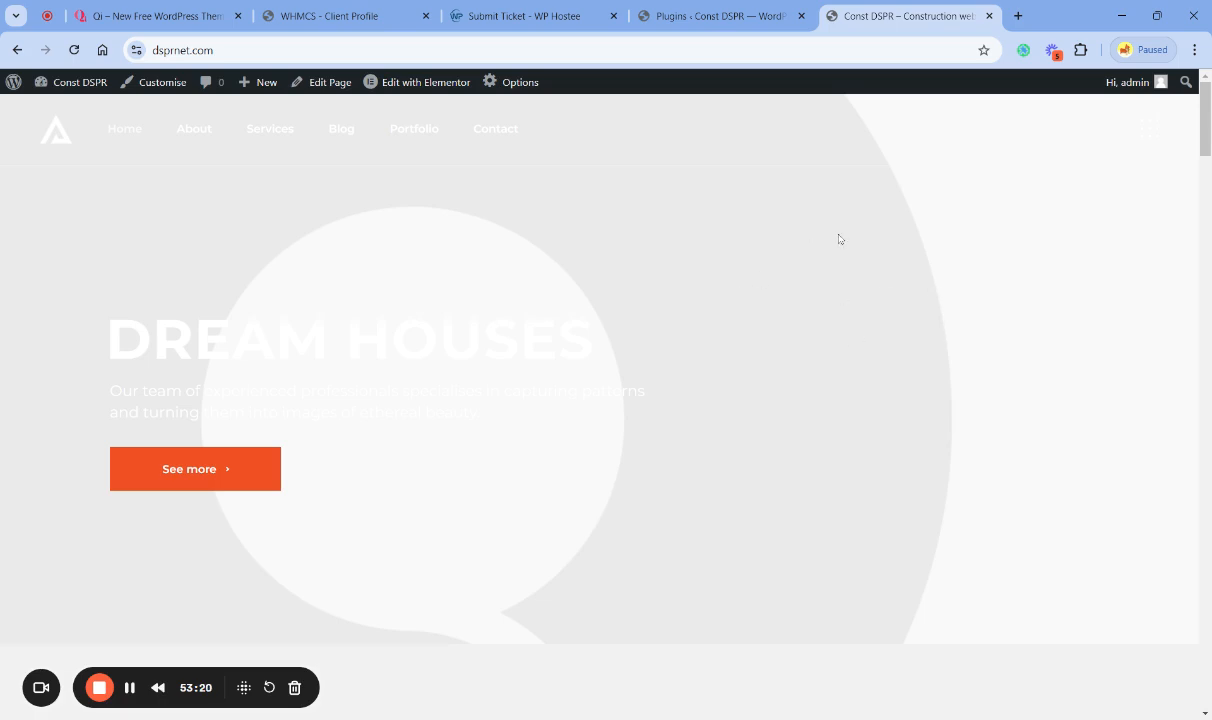
click(705, 20)
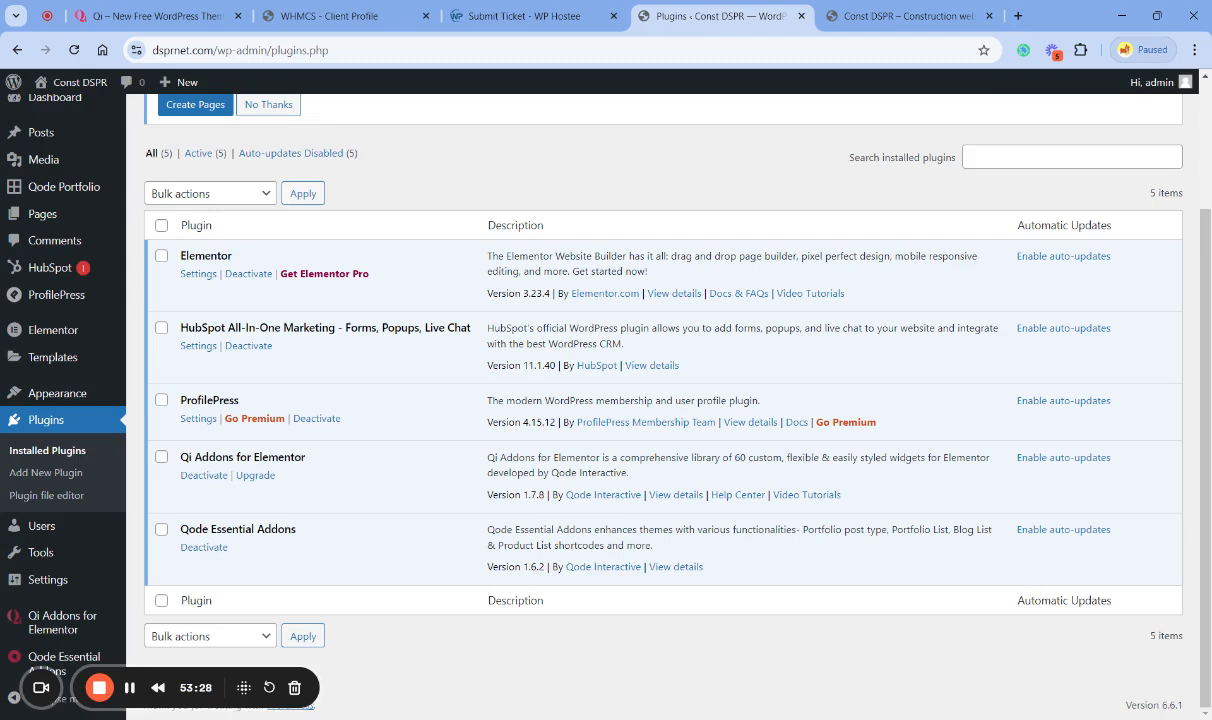
- Recheck the support ticket and the live home page's hero section, and close the home page's browser tab
scroll(546, 200, up, 2)
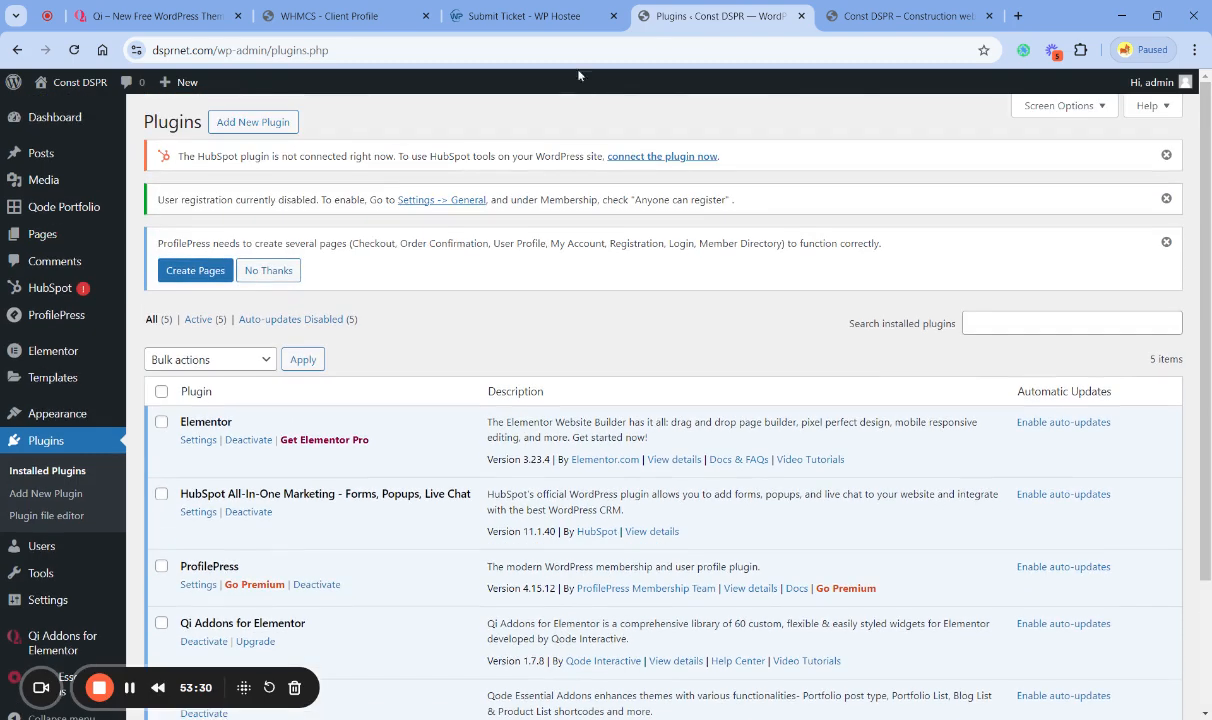
click(561, 28)
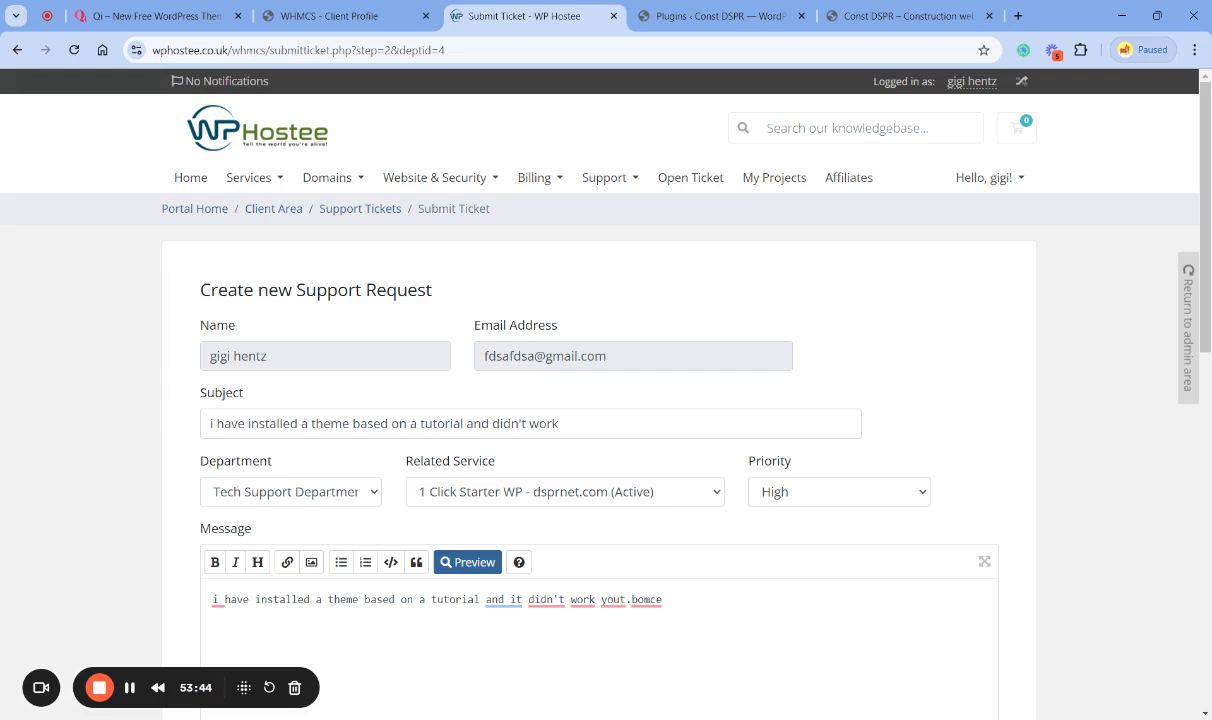
click(864, 20)
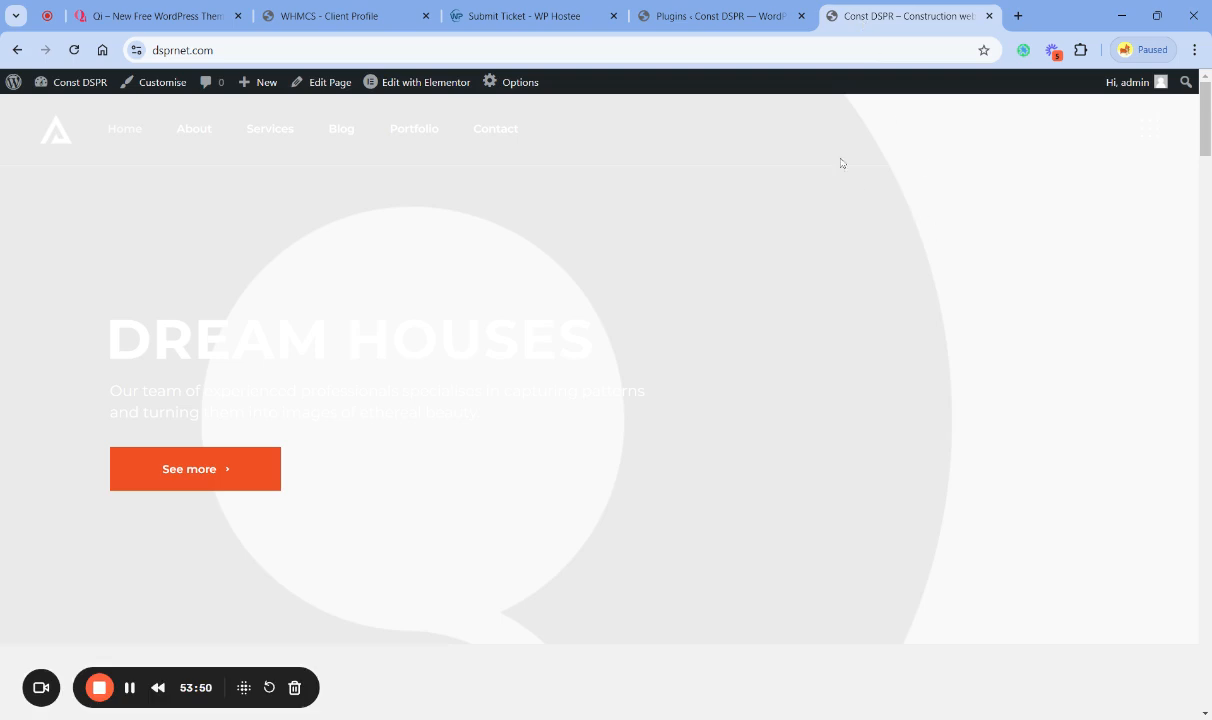
click(990, 16)
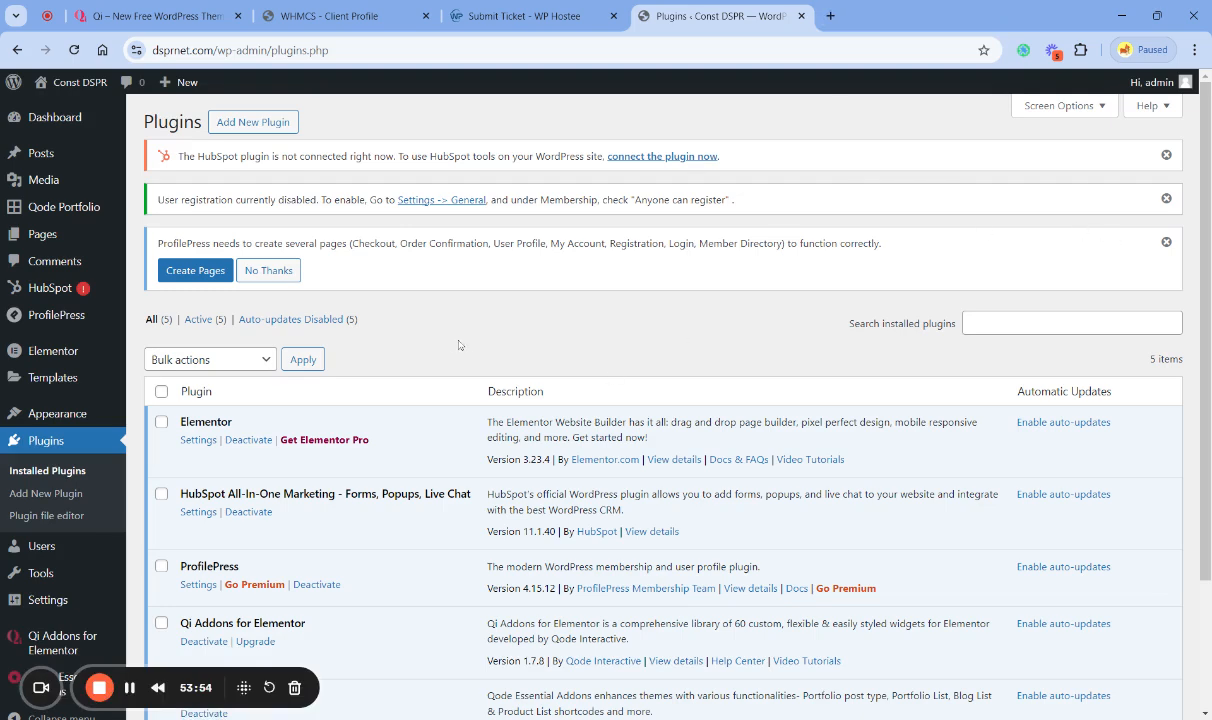
- Go to the page for adding new plugins and search the plugin directory for "aios"
scroll(400, 352, down, 3)
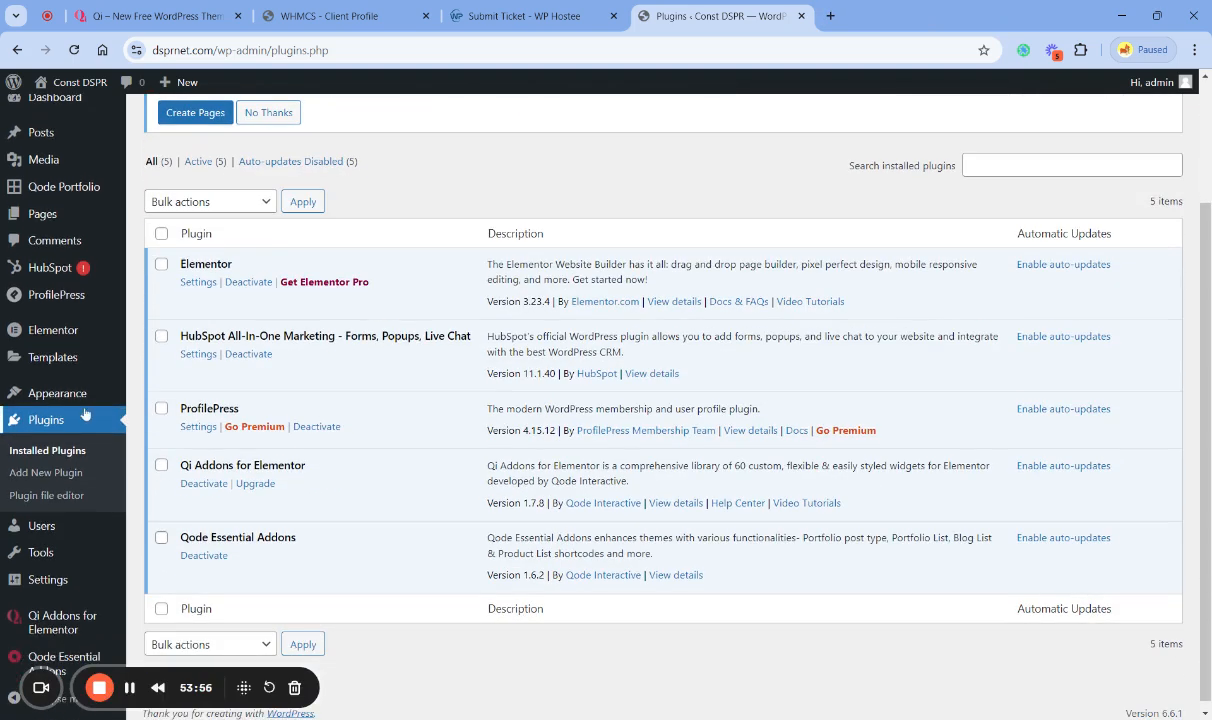
mouse_move(73, 403)
mouse_move(97, 590)
click(47, 417)
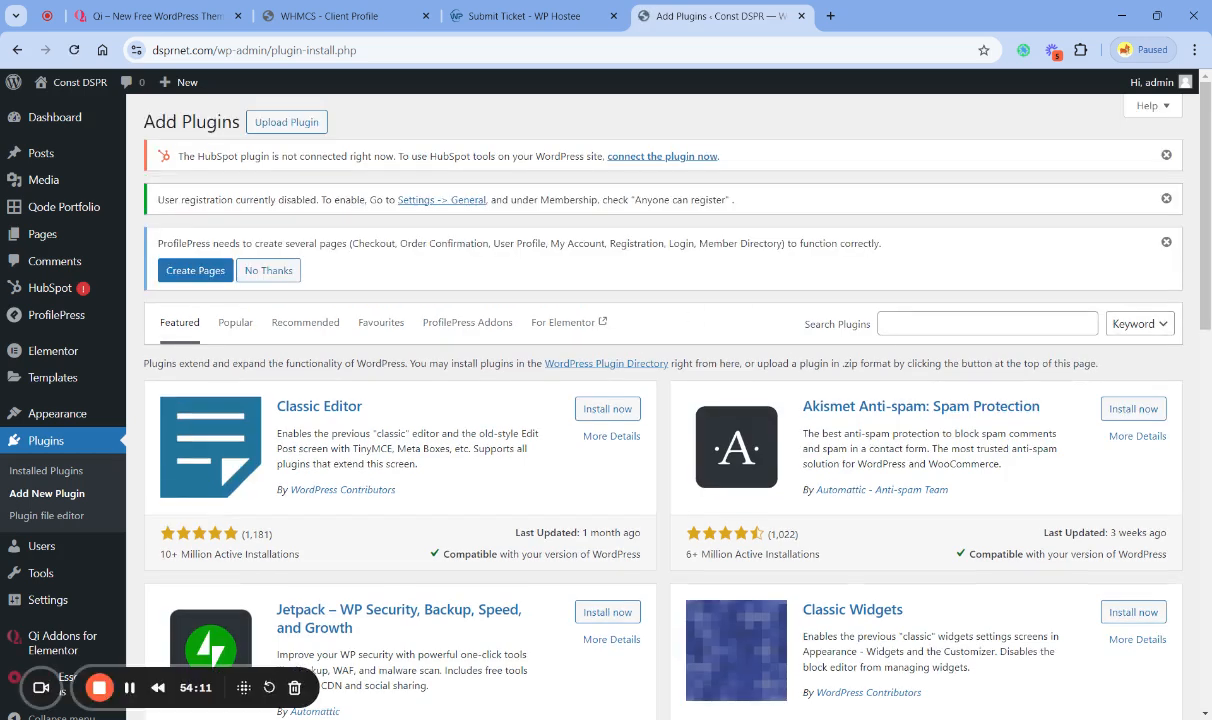
click(972, 323)
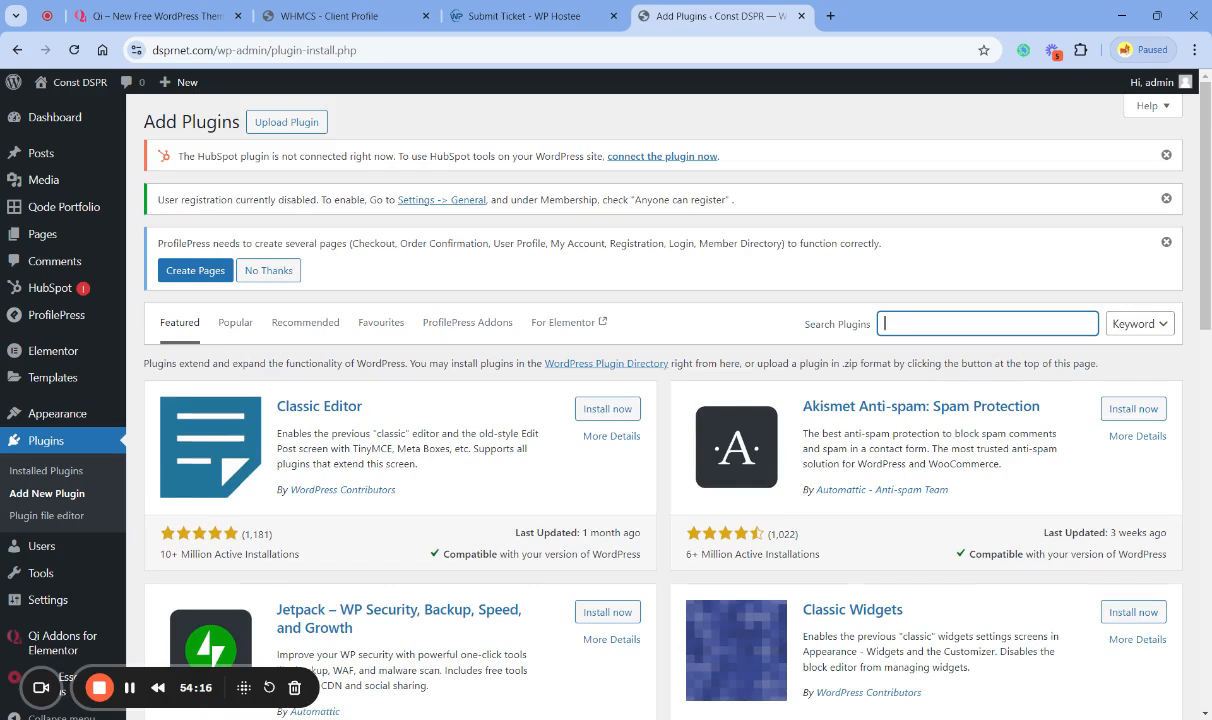
text(aios)
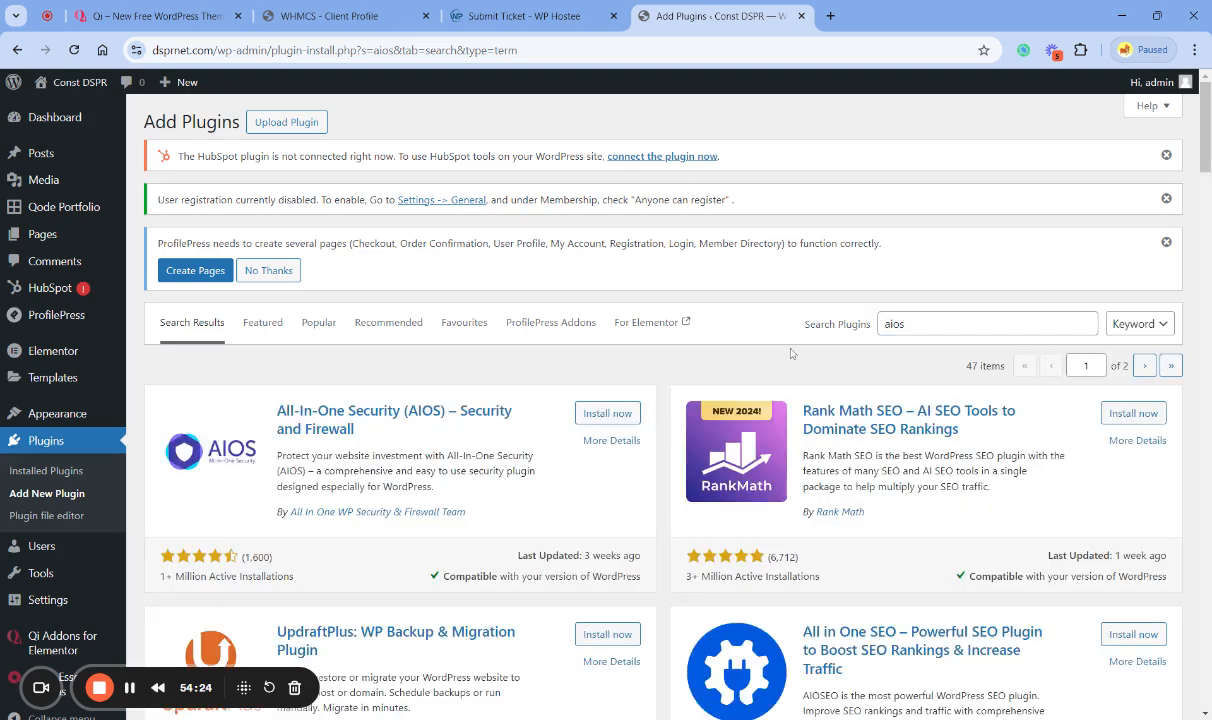
- Install and activate the All-In-One Security (AIOS) – Security and Firewall plugin
scroll(792, 353, down, 1)
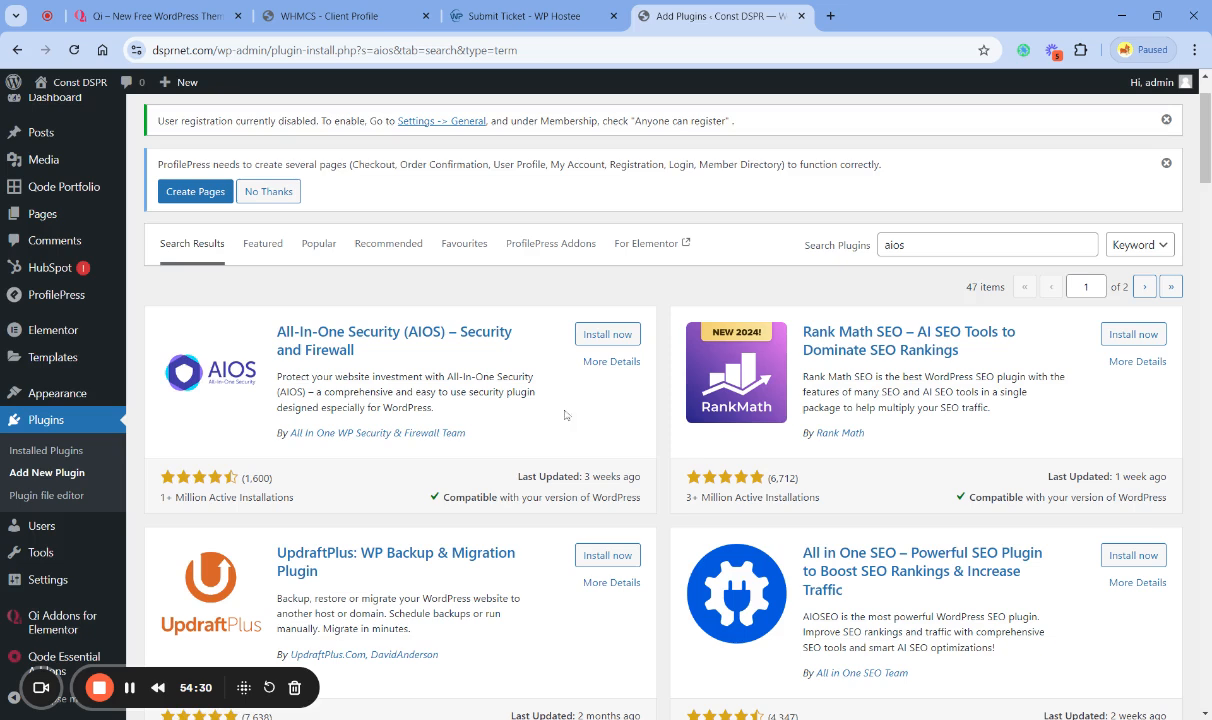
click(606, 336)
click(615, 337)
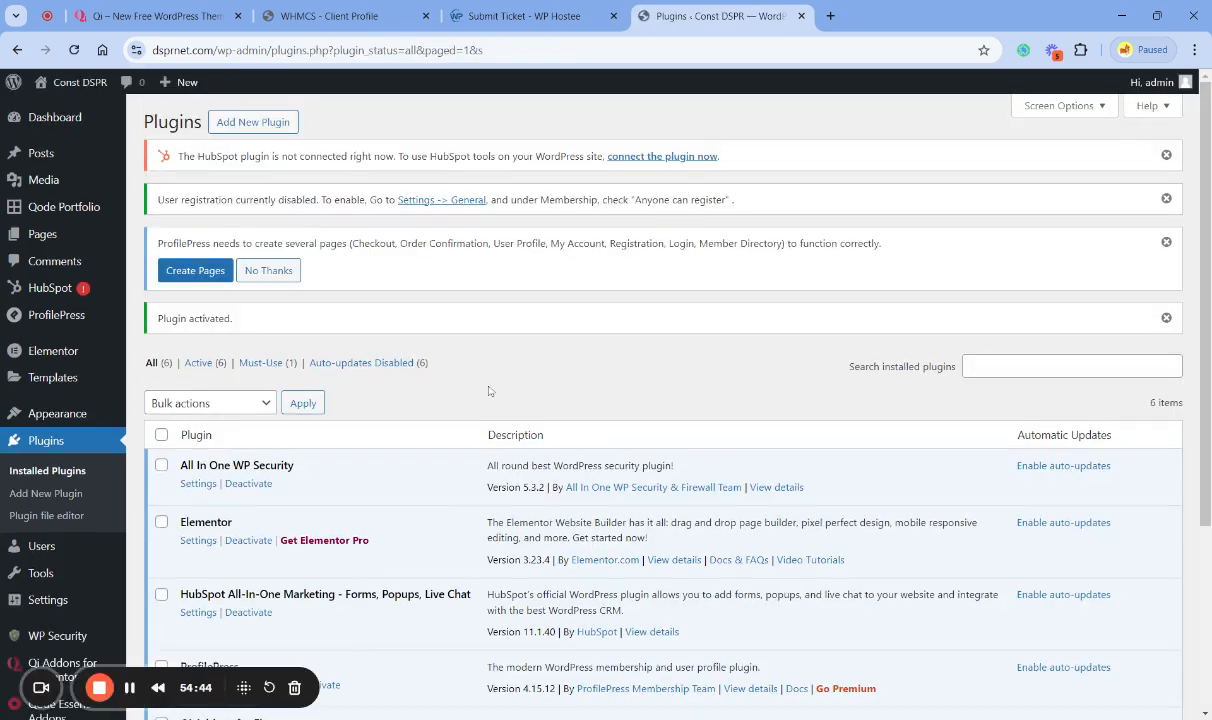
- Open the WP Security dashboard and examine the security strength meter and the security points breakdown
scroll(489, 391, down, 2)
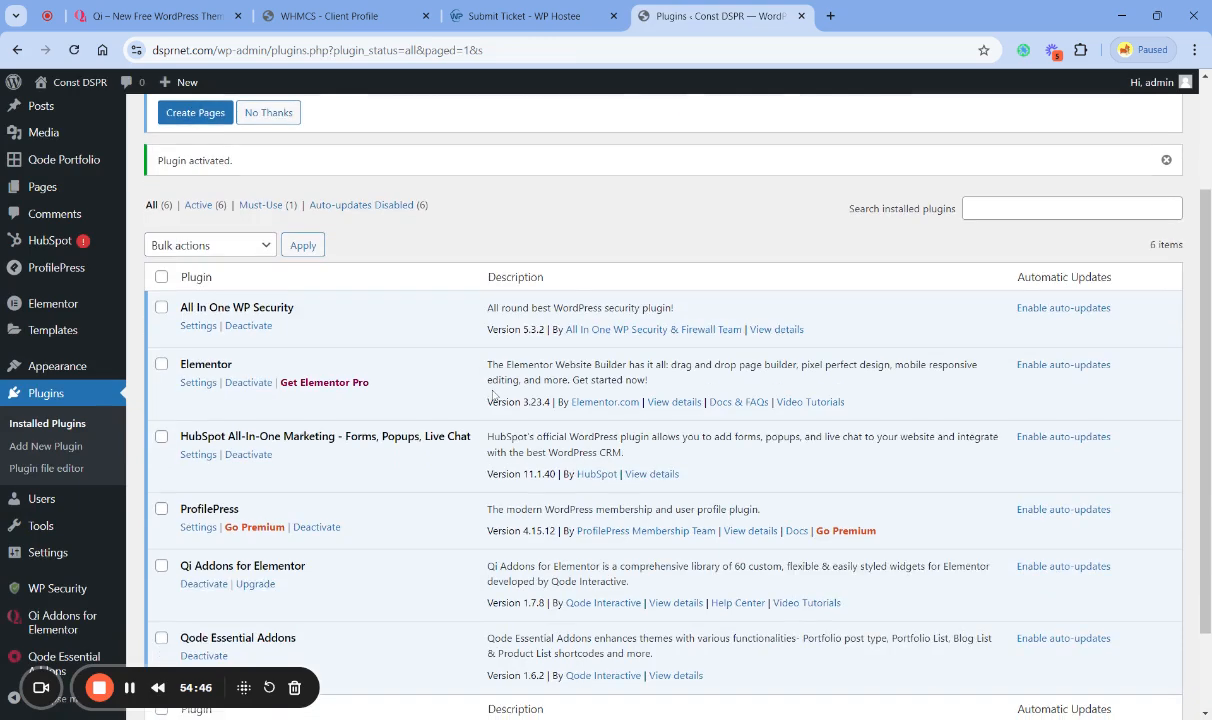
scroll(492, 396, down, 1)
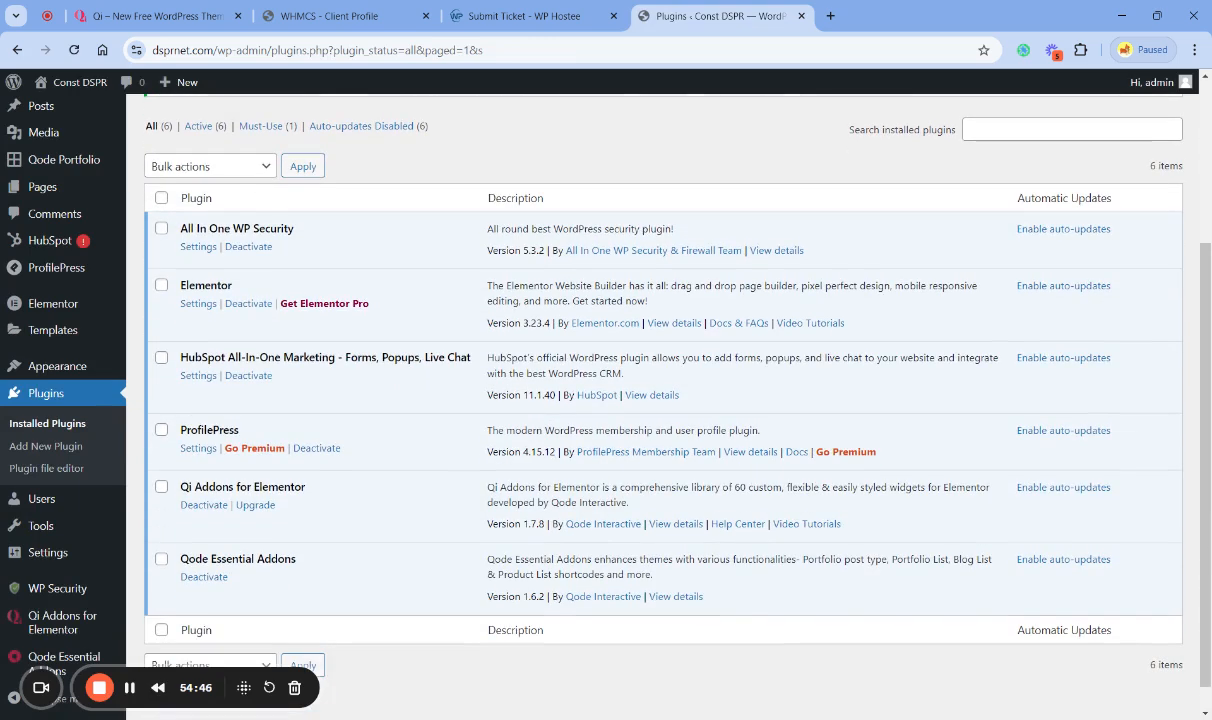
click(60, 590)
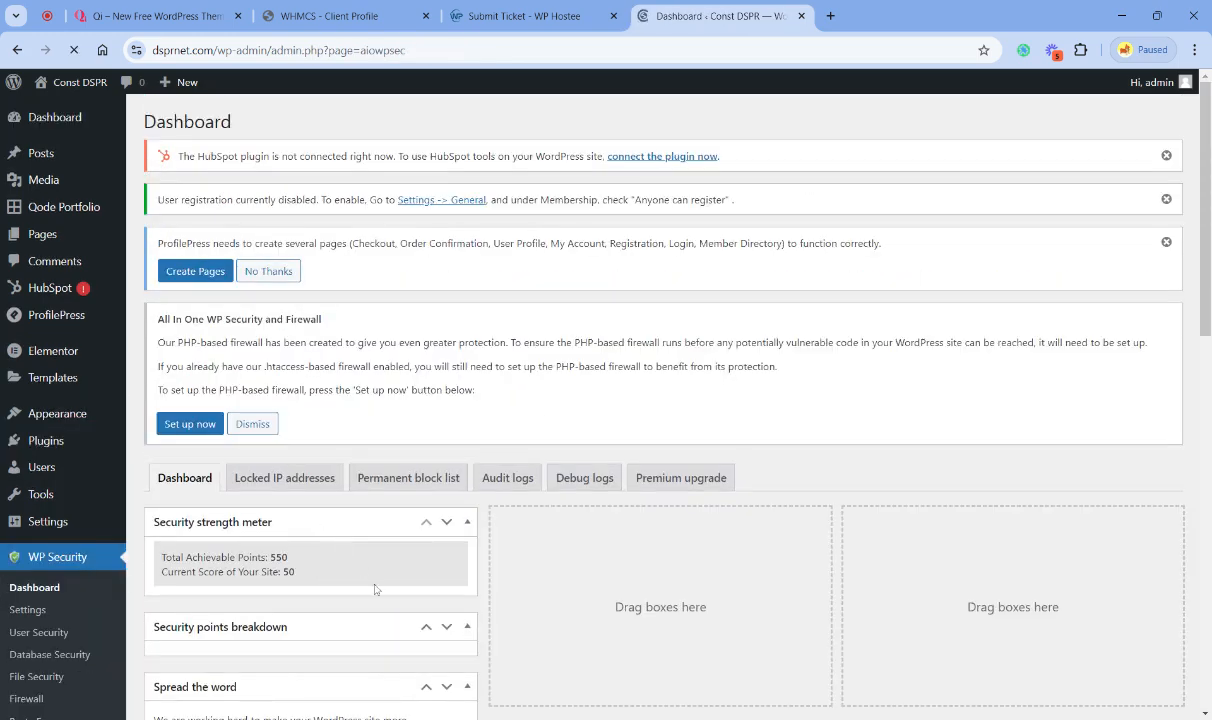
scroll(370, 580, down, 5)
scroll(385, 454, up, 2)
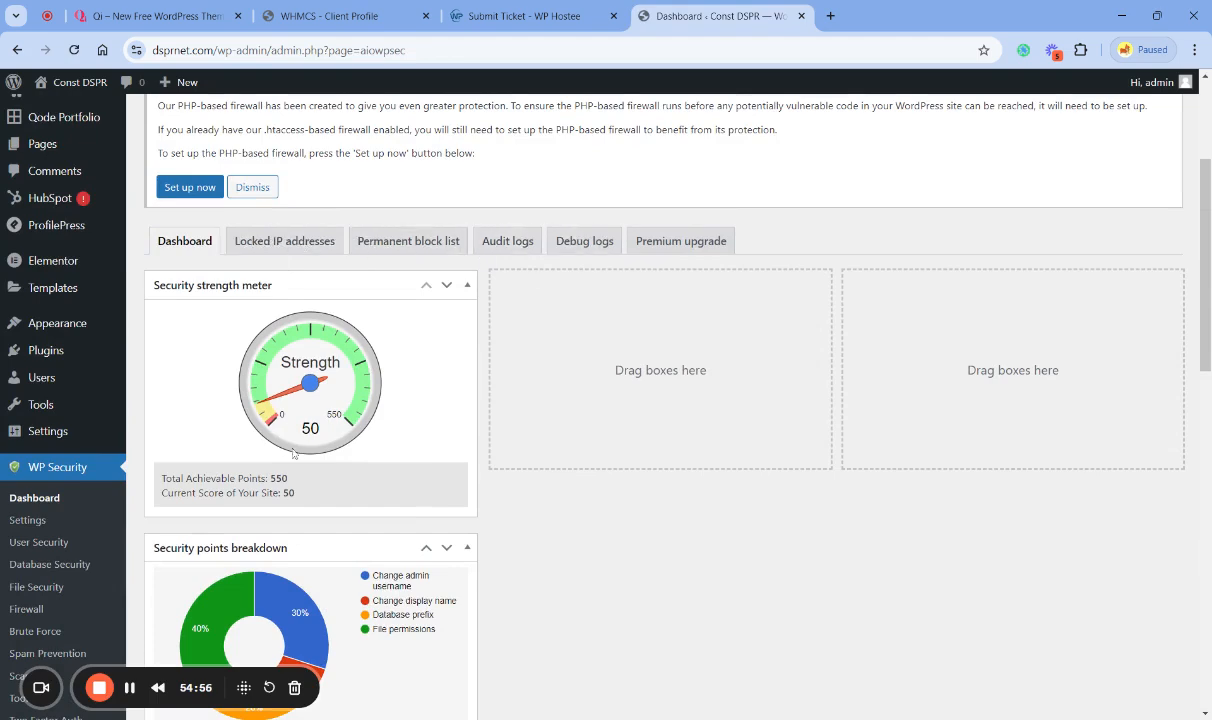
scroll(85, 480, down, 3)
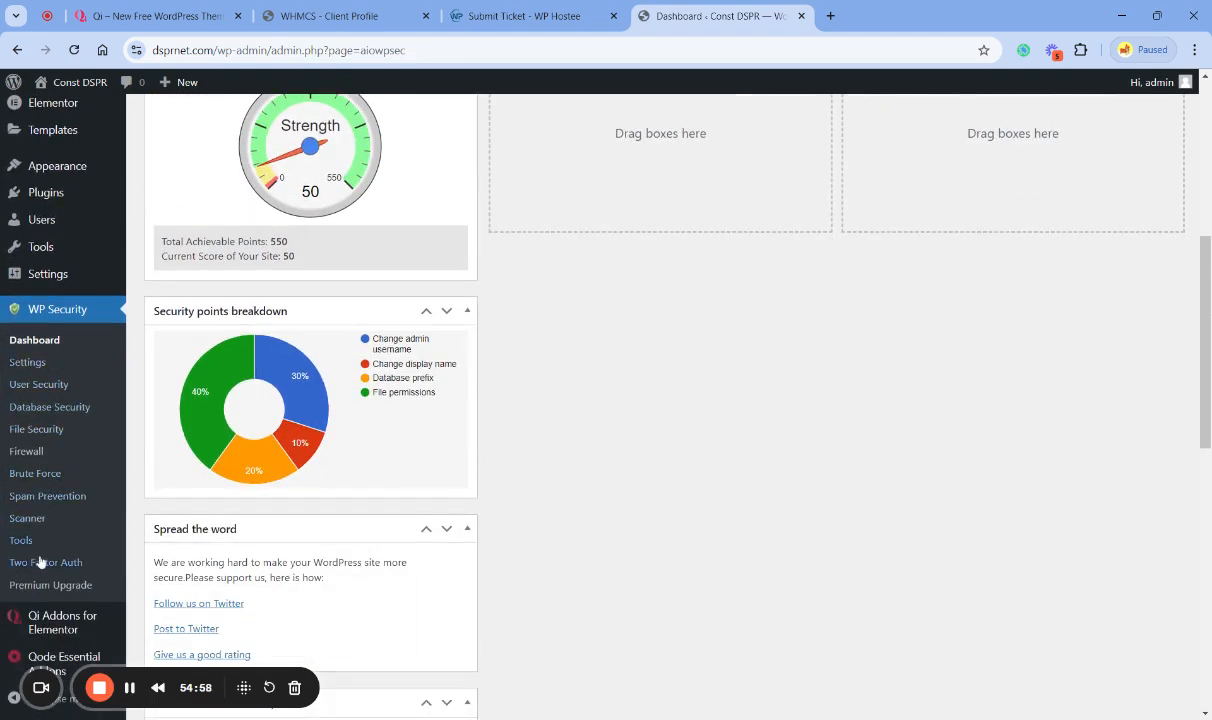
scroll(530, 570, up, 3)
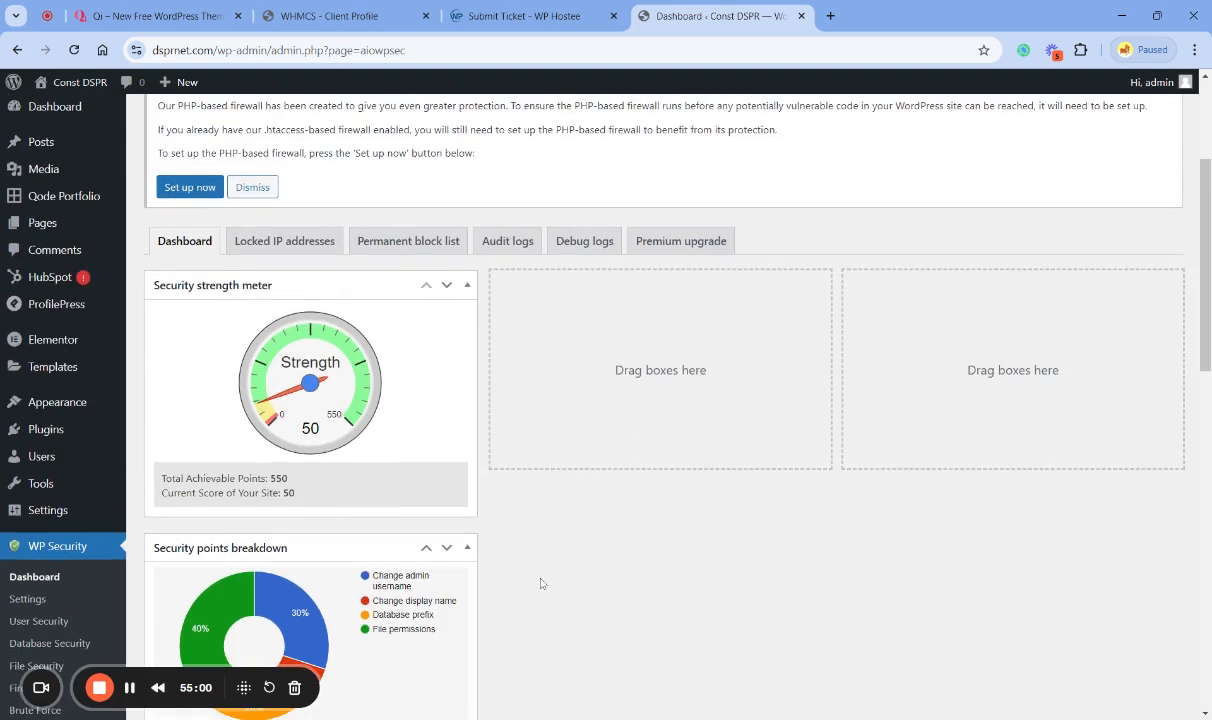
scroll(543, 583, up, 1)
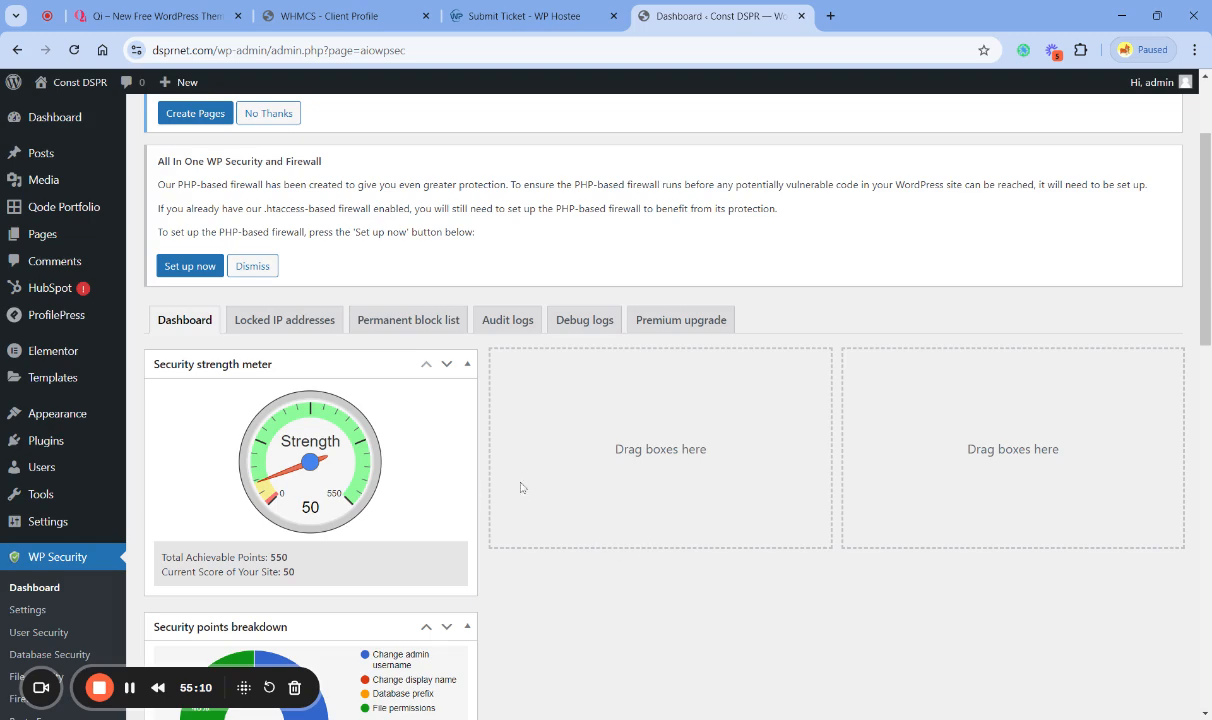
- Recheck the support request form and return to the WP Security dashboard
click(515, 16)
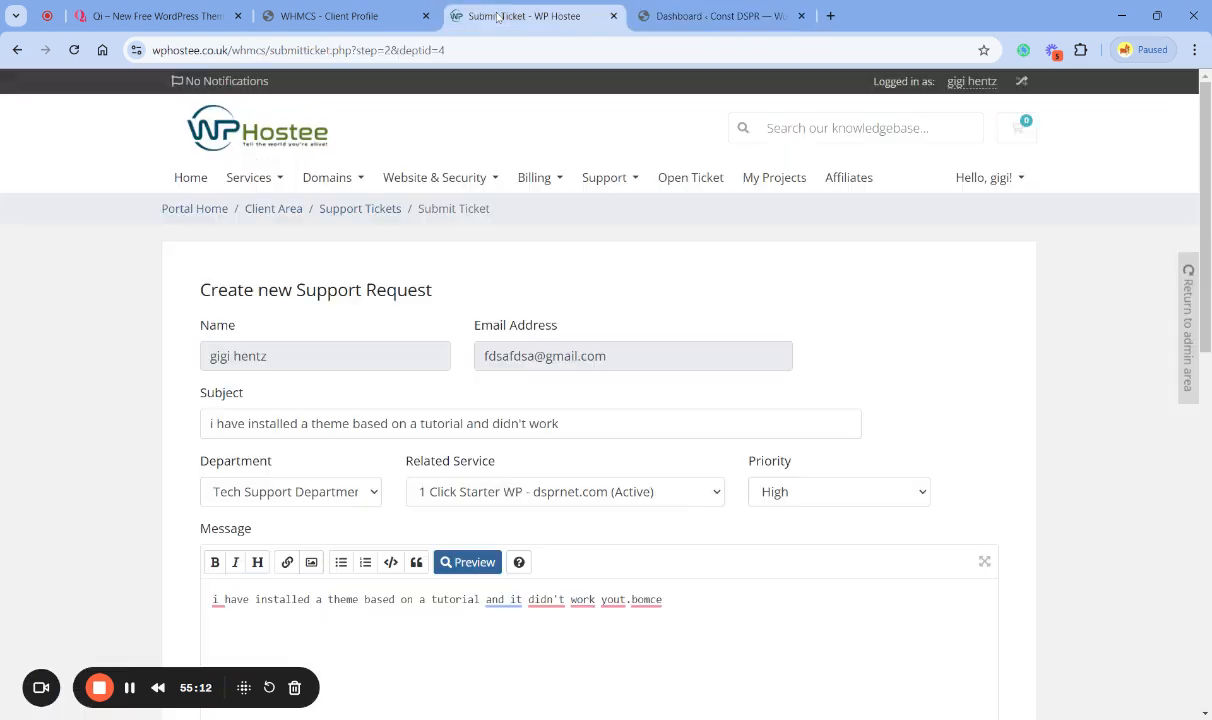
click(699, 16)
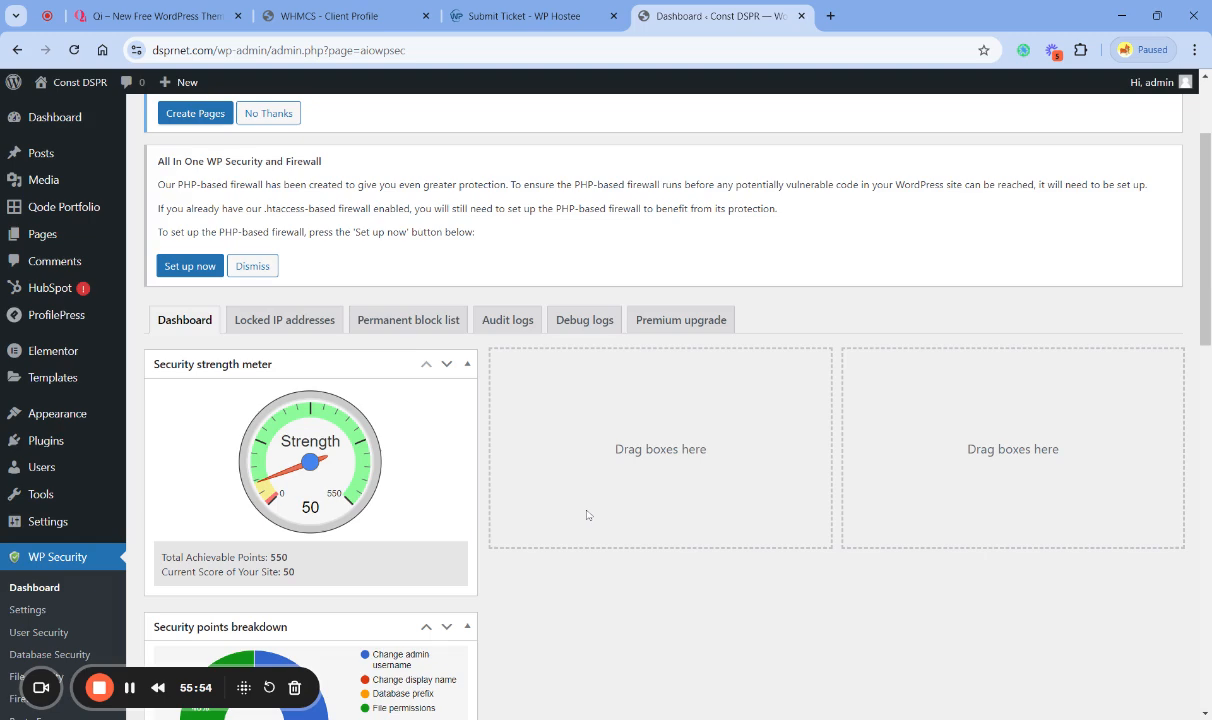
click(498, 18)
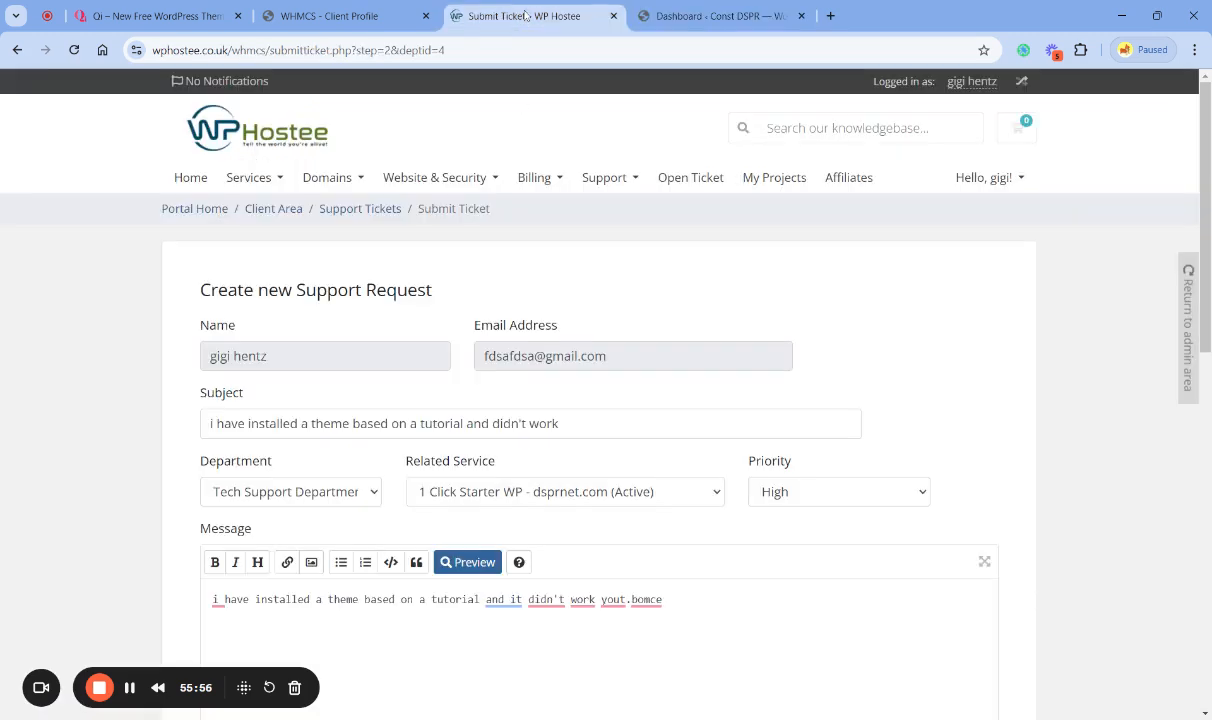
click(696, 20)
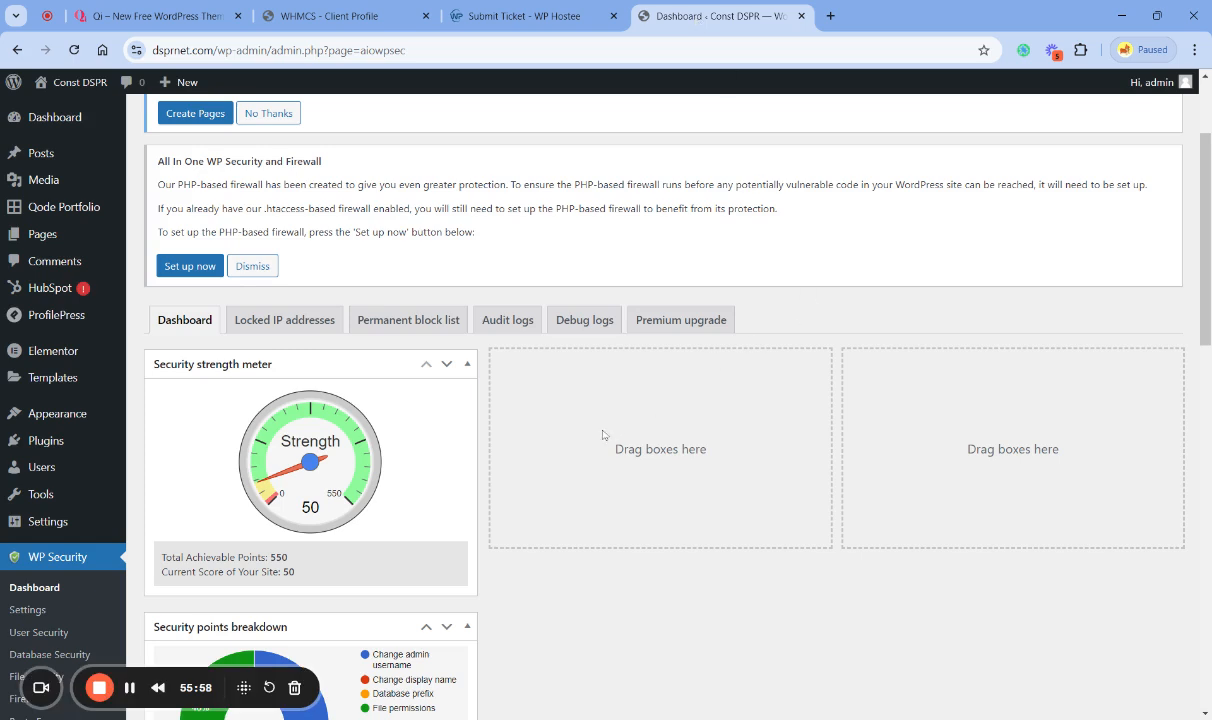
- Visit the live dsprnet.com home page and examine all its sections from the hero to the footer
click(62, 108)
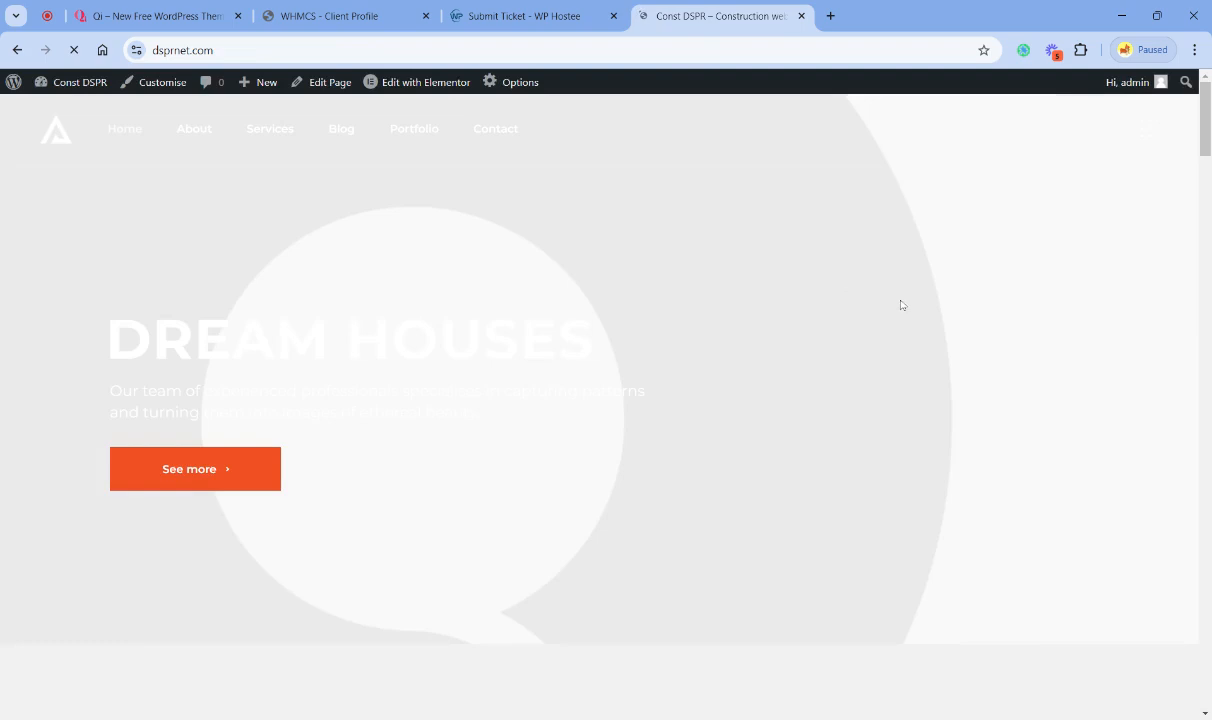
scroll(438, 319, down, 10)
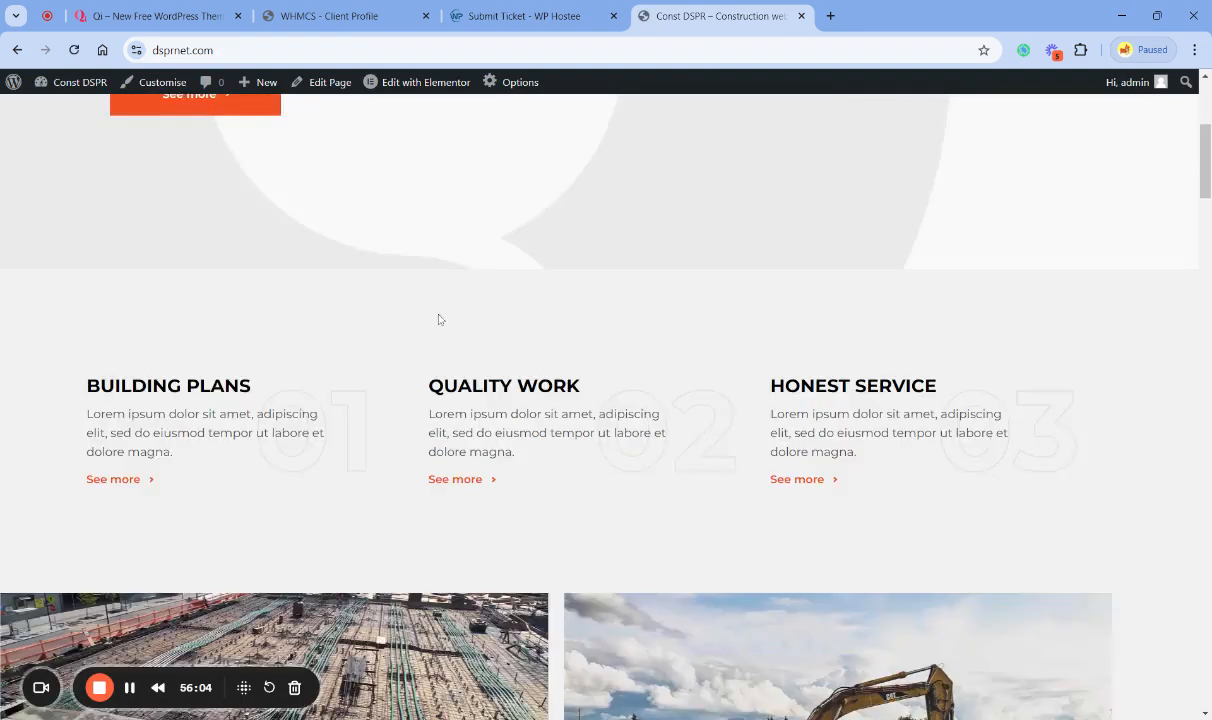
scroll(458, 330, down, 8)
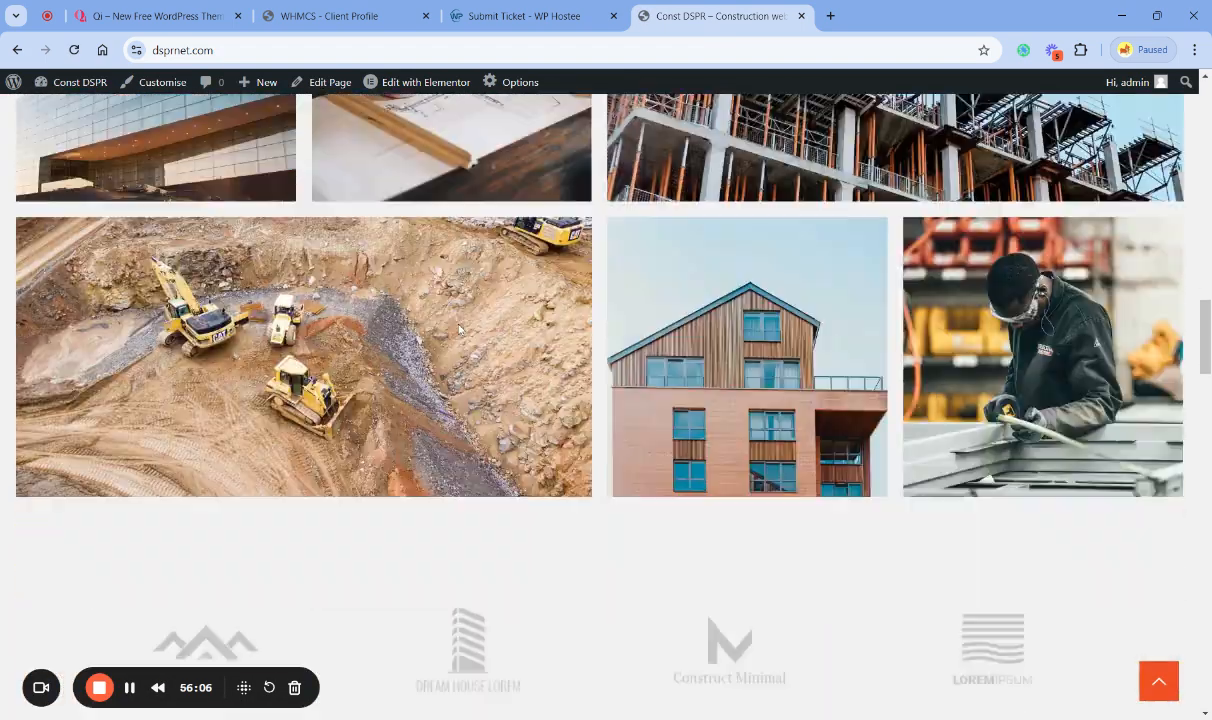
scroll(458, 331, down, 6)
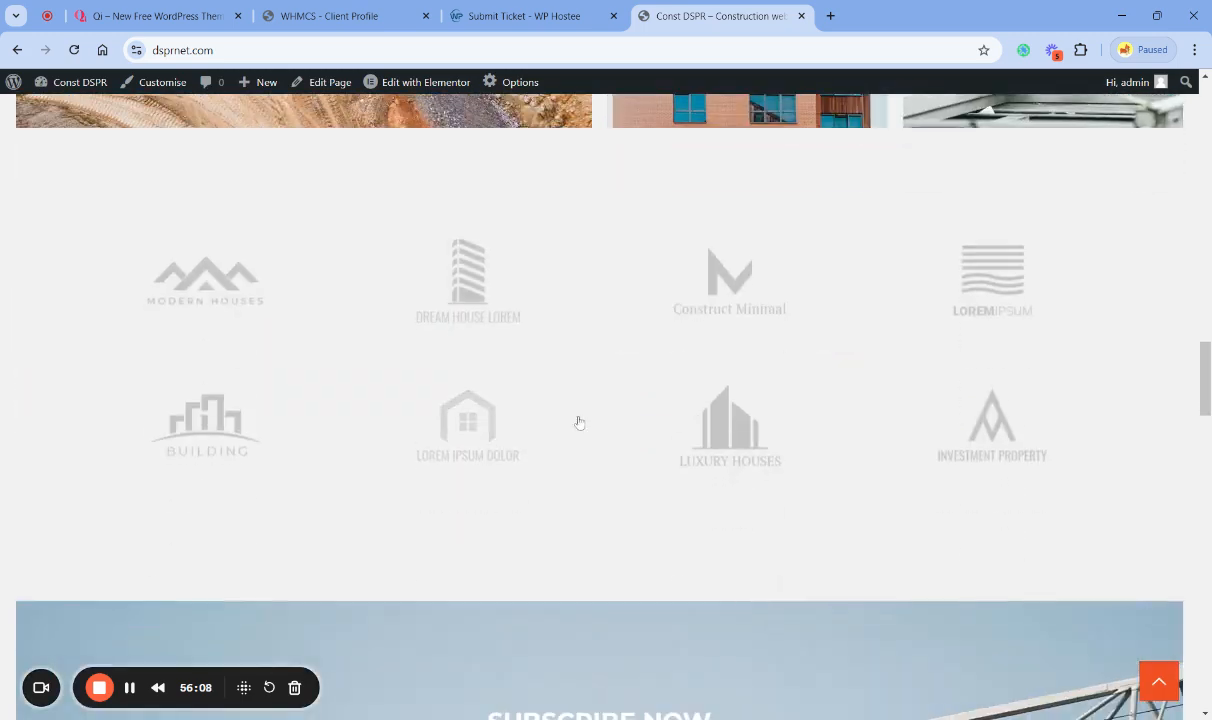
scroll(612, 274, down, 3)
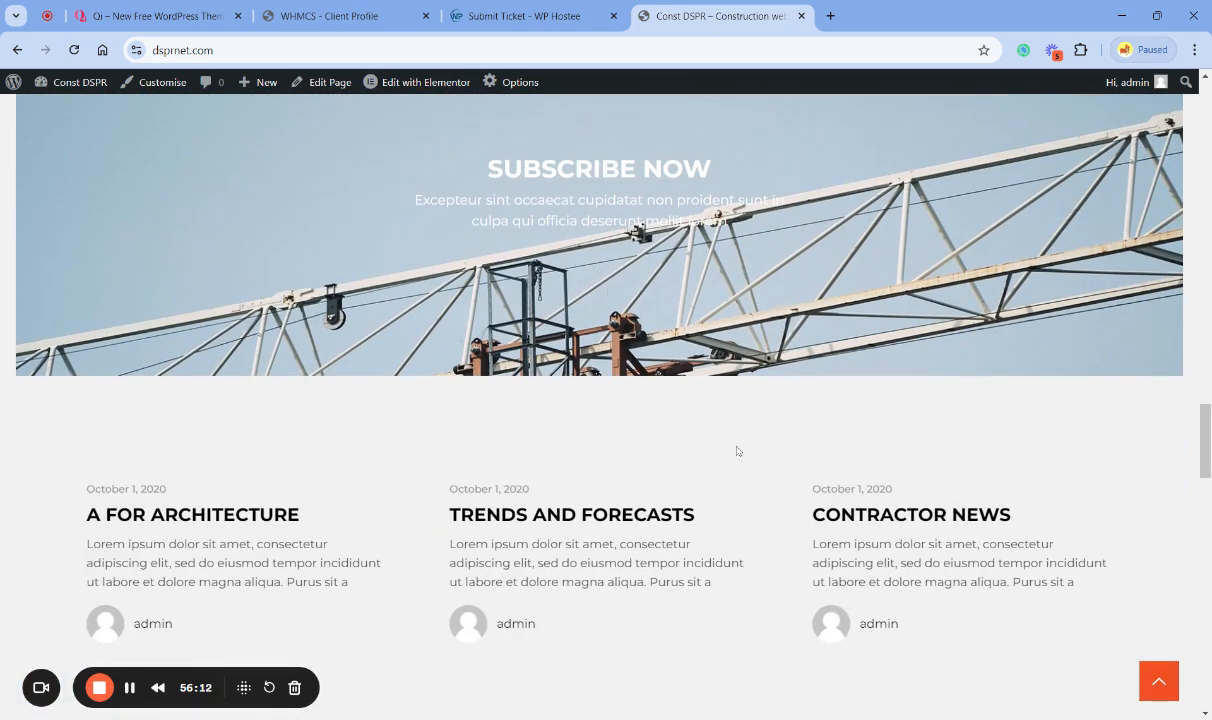
scroll(736, 449, down, 3)
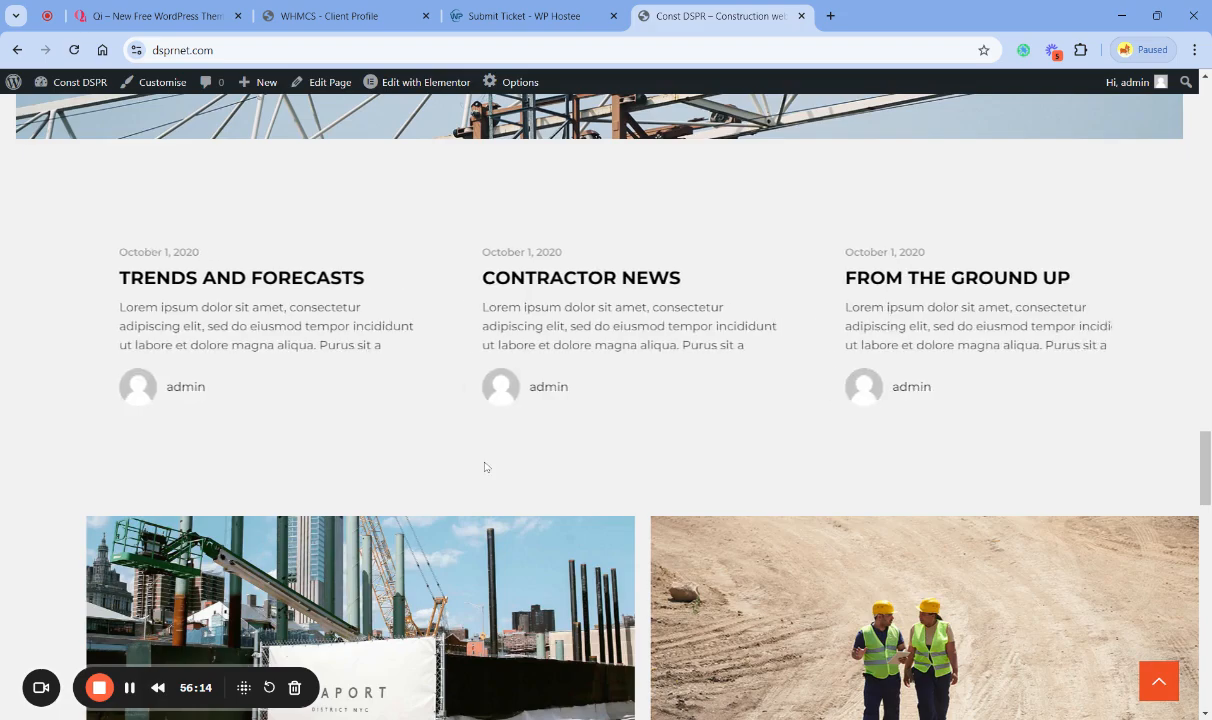
scroll(507, 455, down, 5)
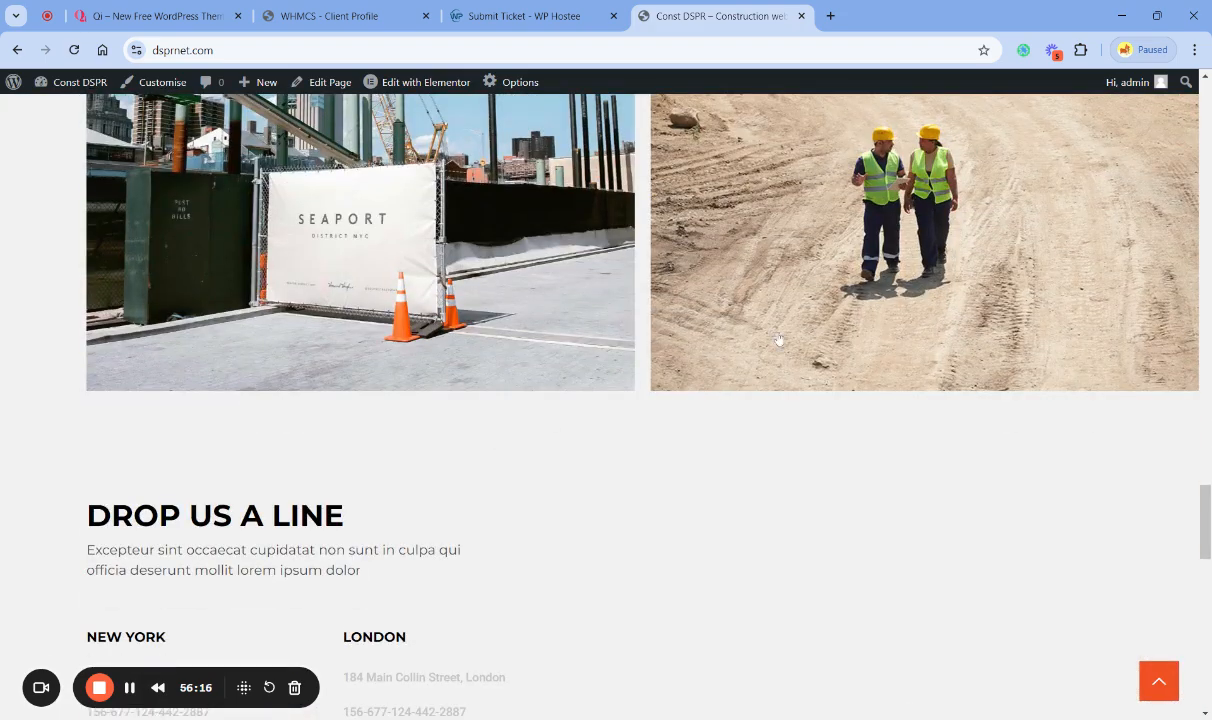
scroll(553, 539, down, 5)
scroll(555, 542, down, 5)
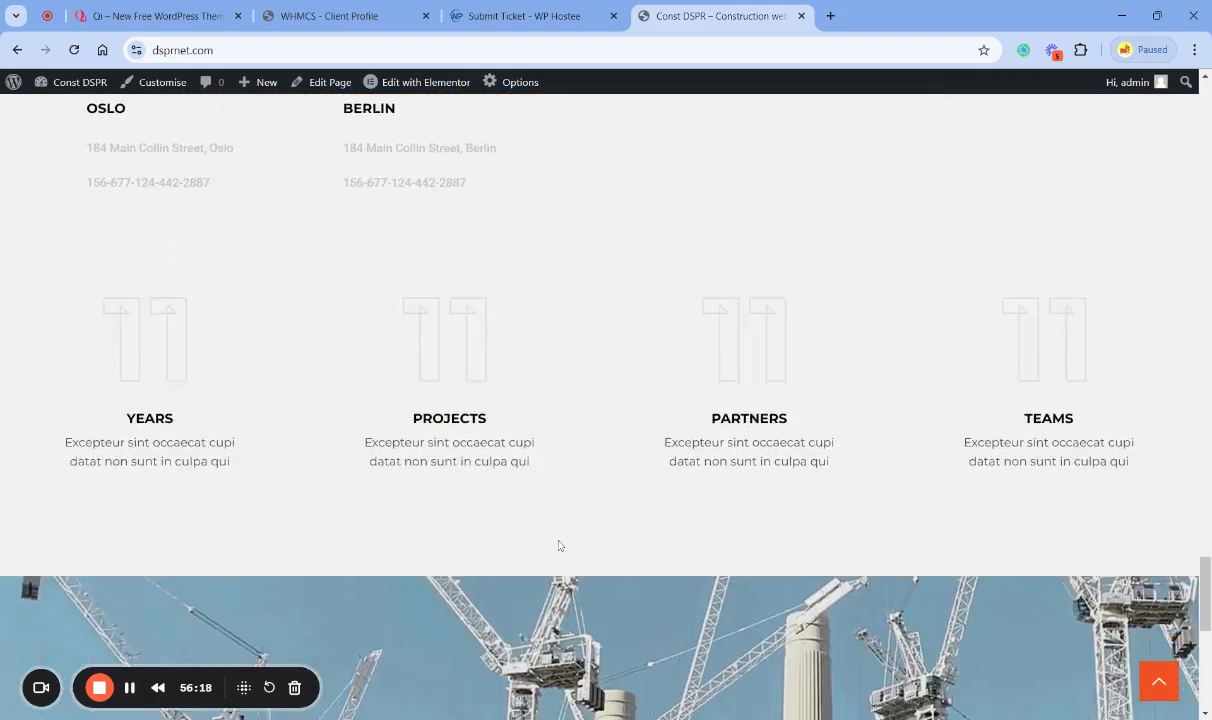
scroll(555, 540, down, 3)
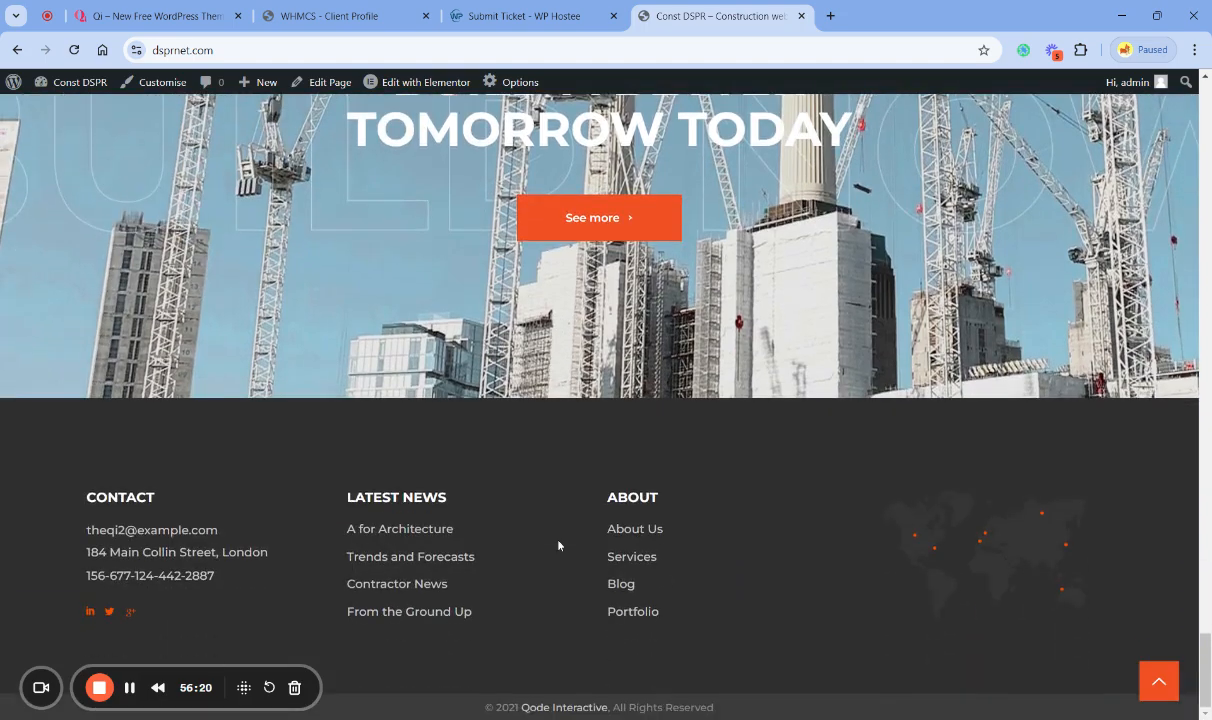
scroll(615, 535, up, 15)
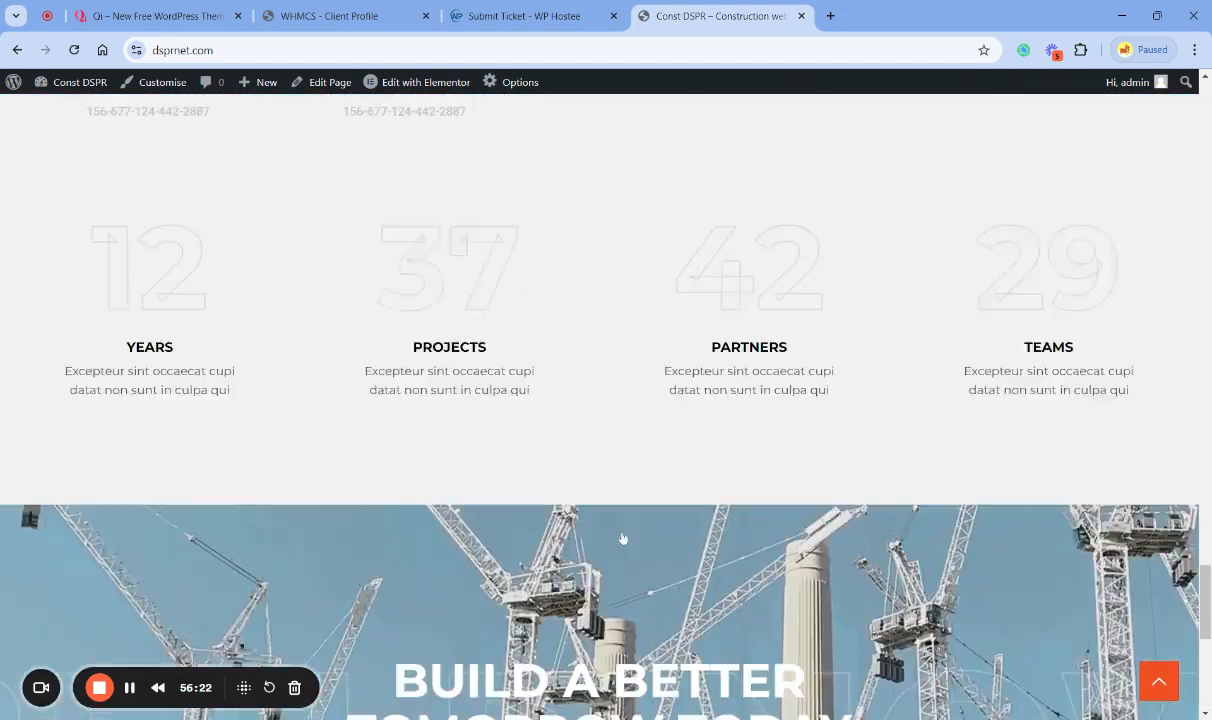
scroll(623, 537, up, 20)
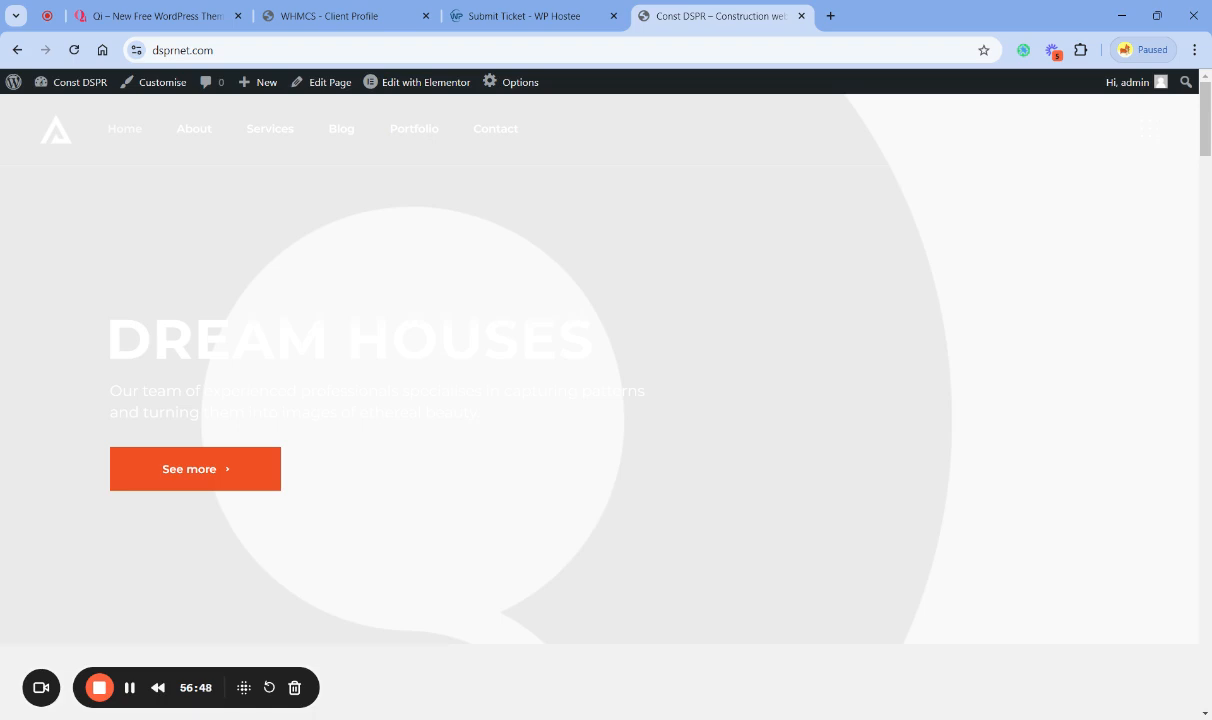
- View the client account options on the support request page, and open wphostee.co.uk in a new tab to examine its home page
click(486, 18)
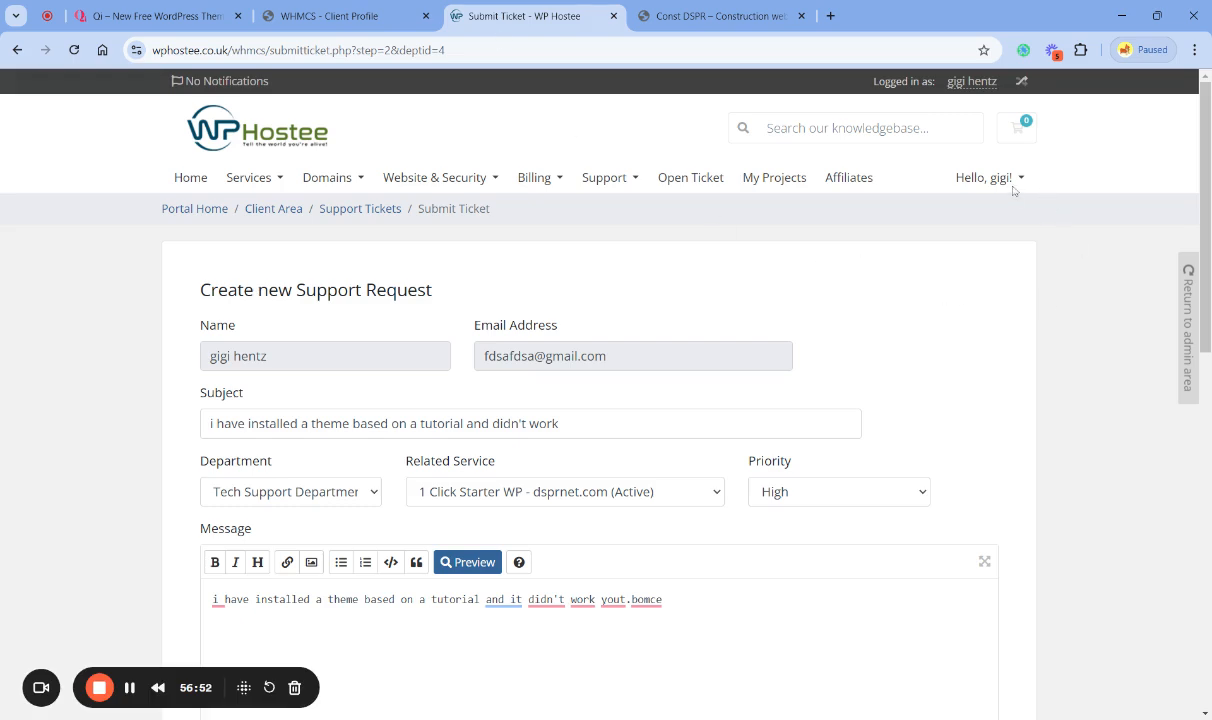
click(964, 178)
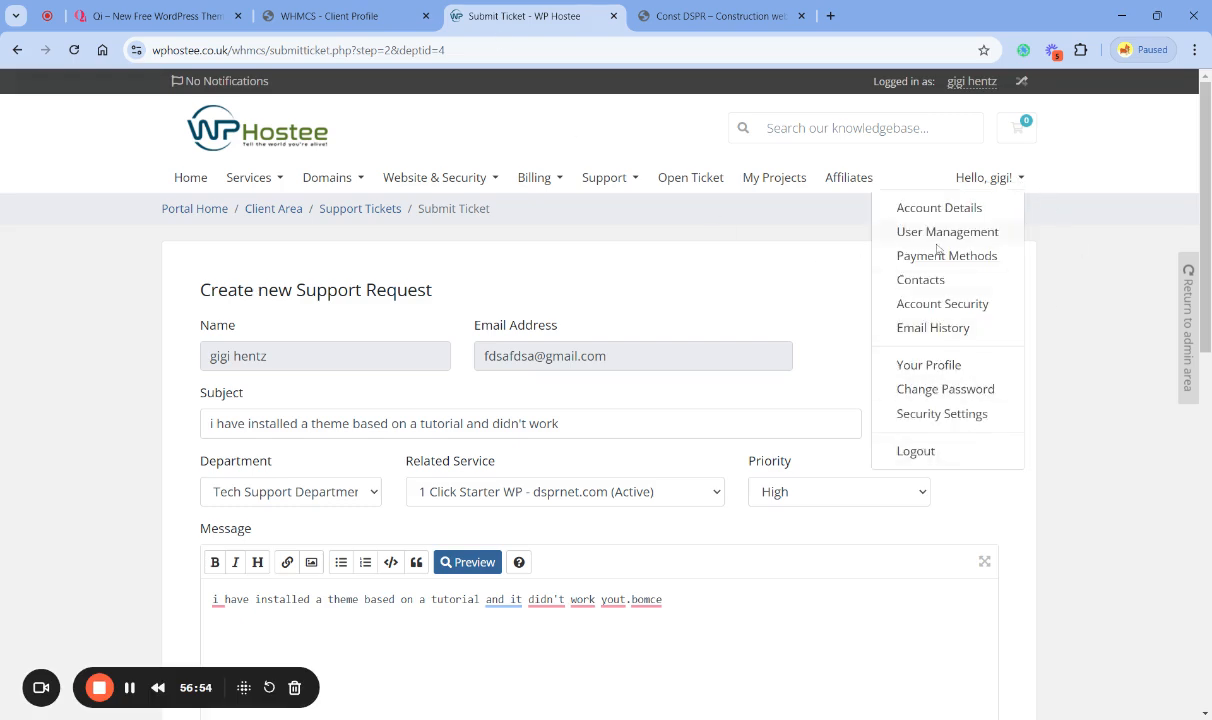
click(830, 16)
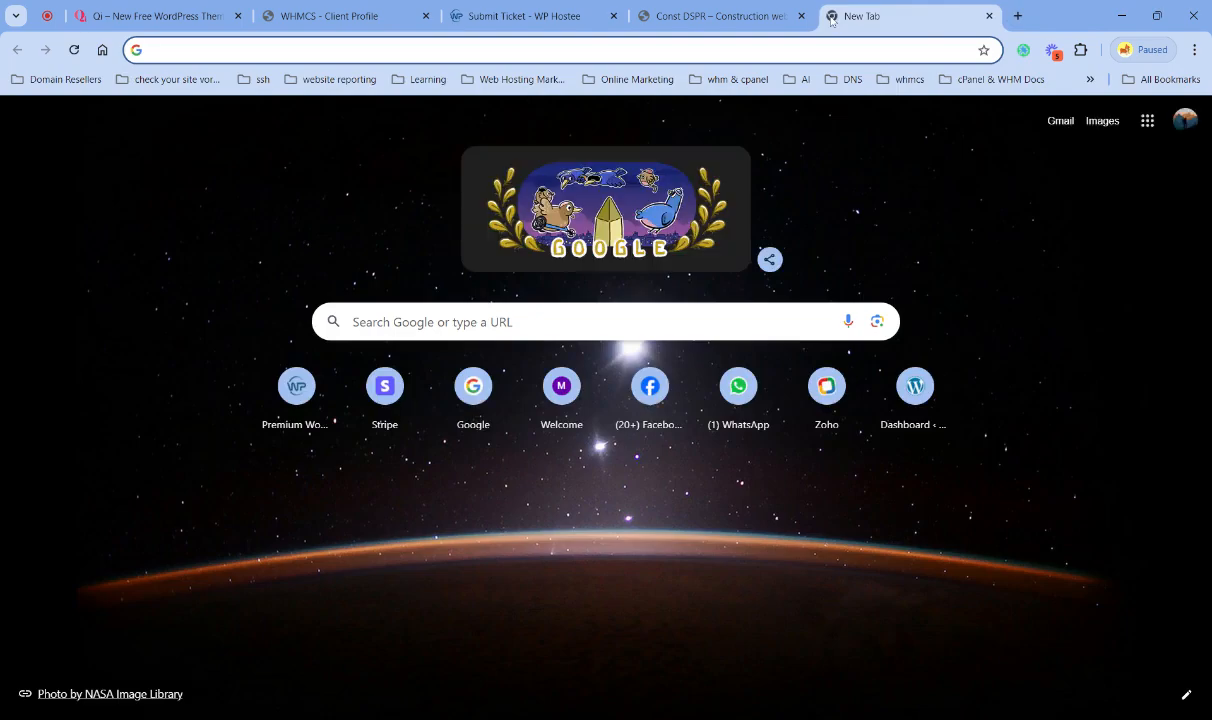
text(wphostee.co.uk)
key(Return)
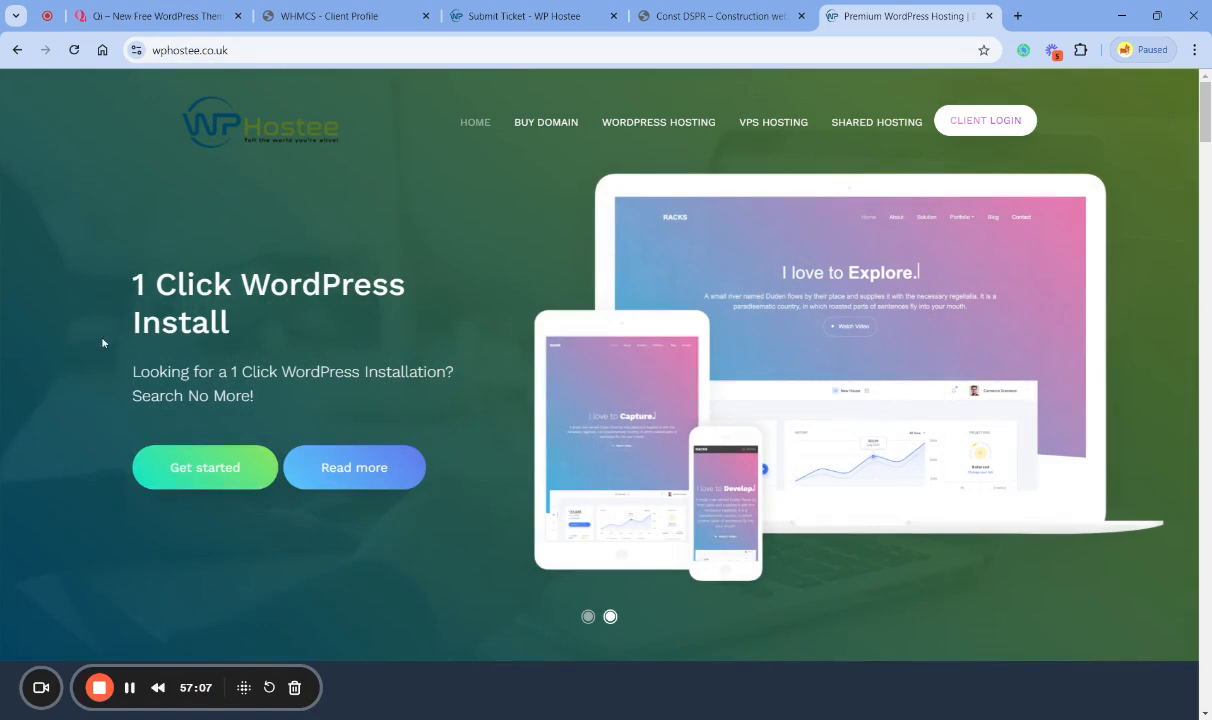
scroll(72, 355, down, 1)
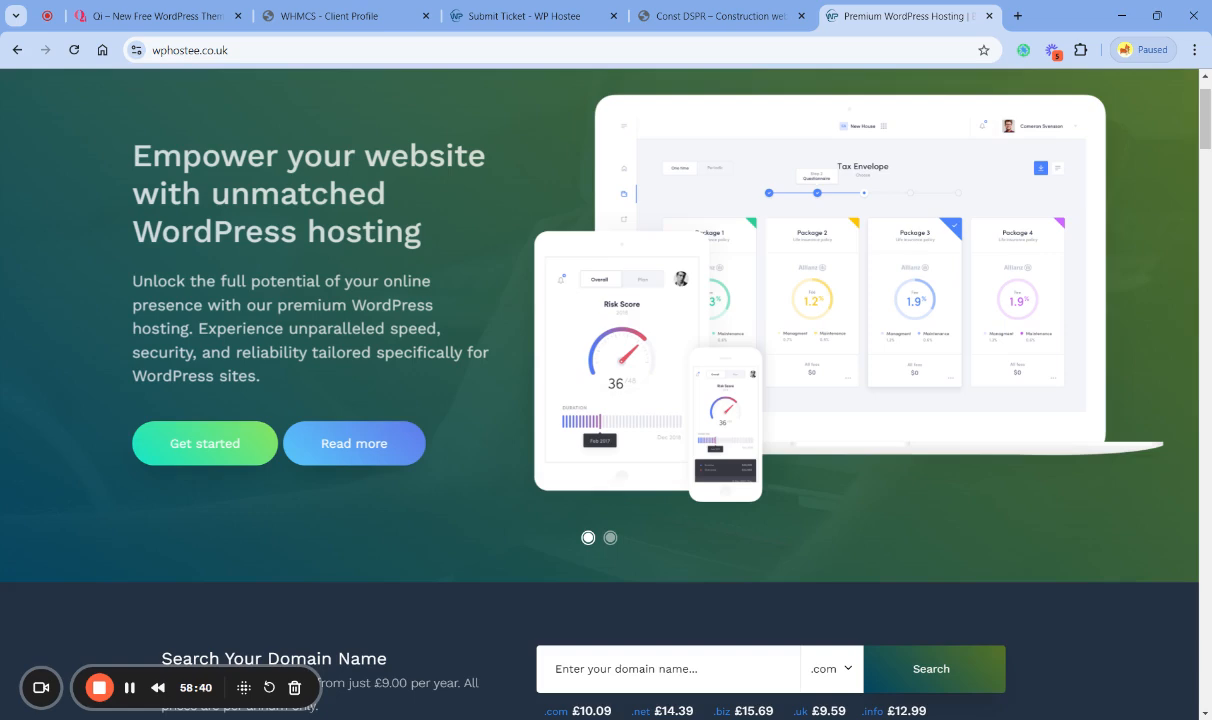
scroll(1075, 651, up, 1)
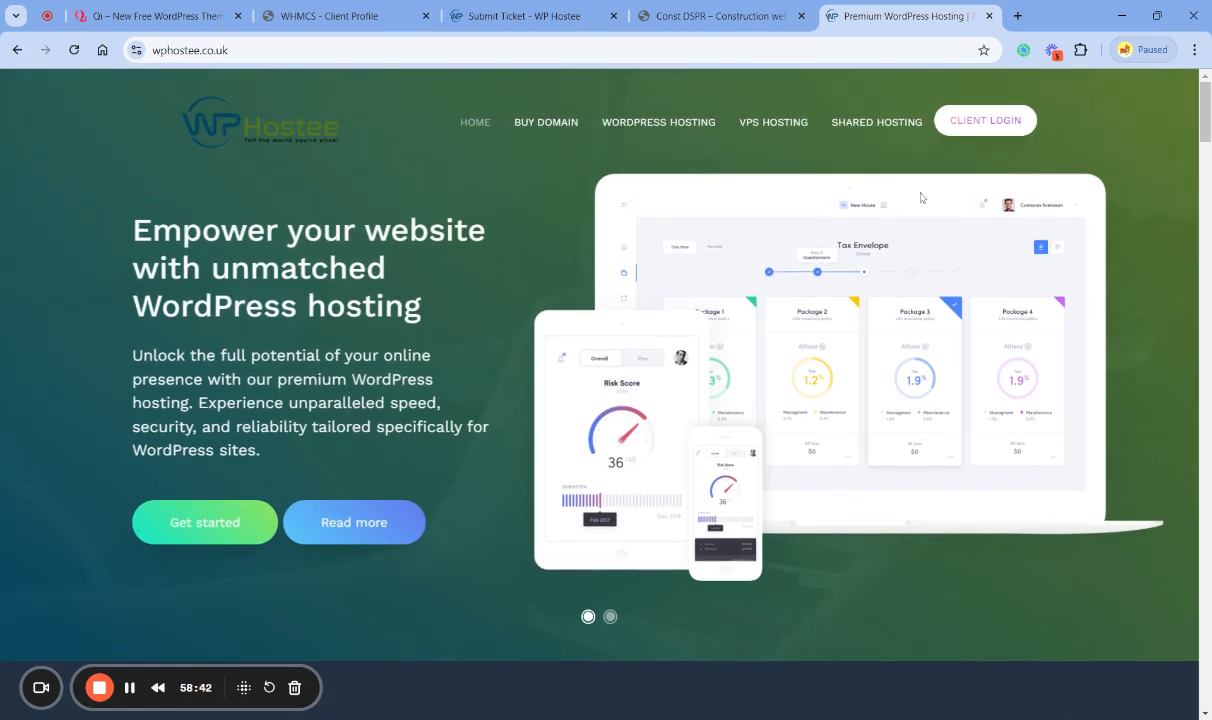
- Compare the live dsprnet.com home page with the Qi Construction demo, glancing at the WP Hostee website as well
click(650, 16)
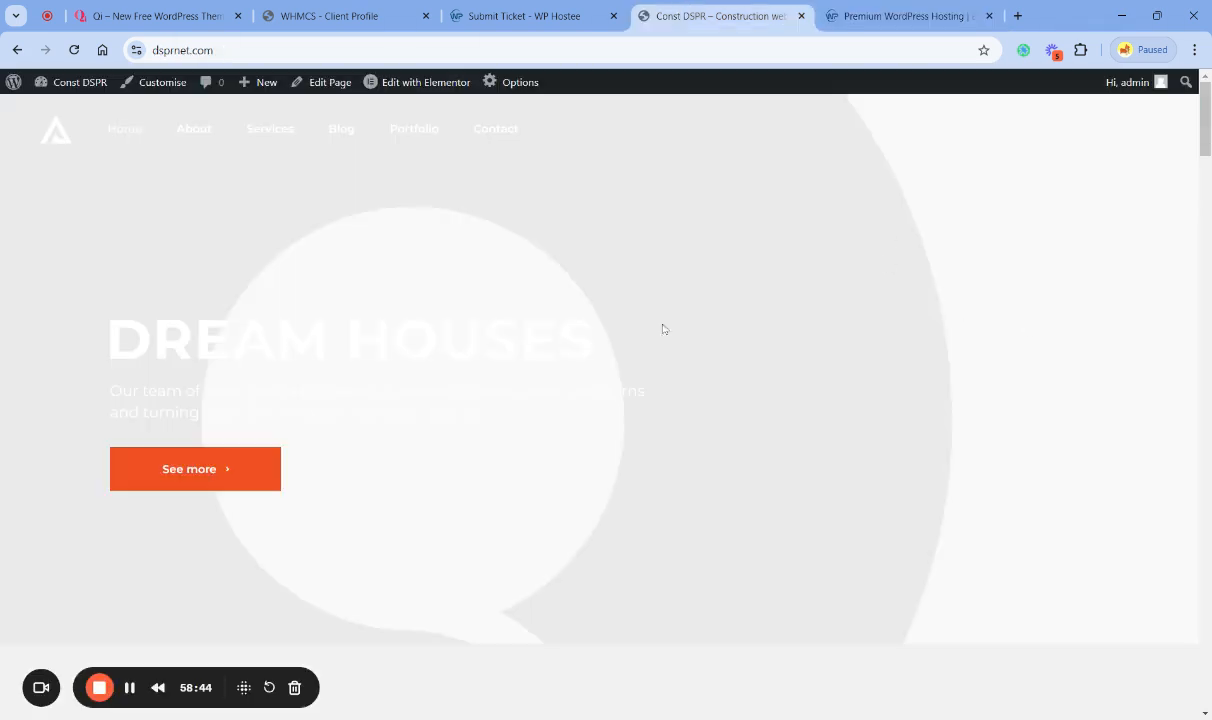
click(177, 14)
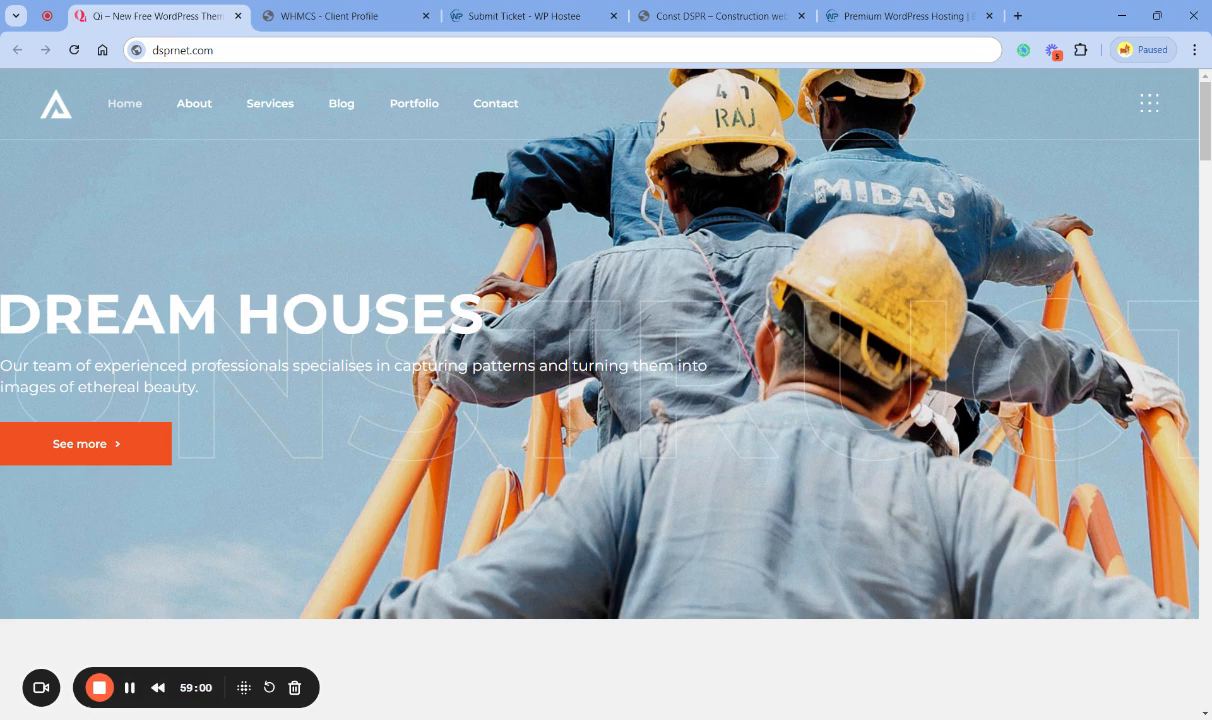
click(890, 16)
click(756, 22)
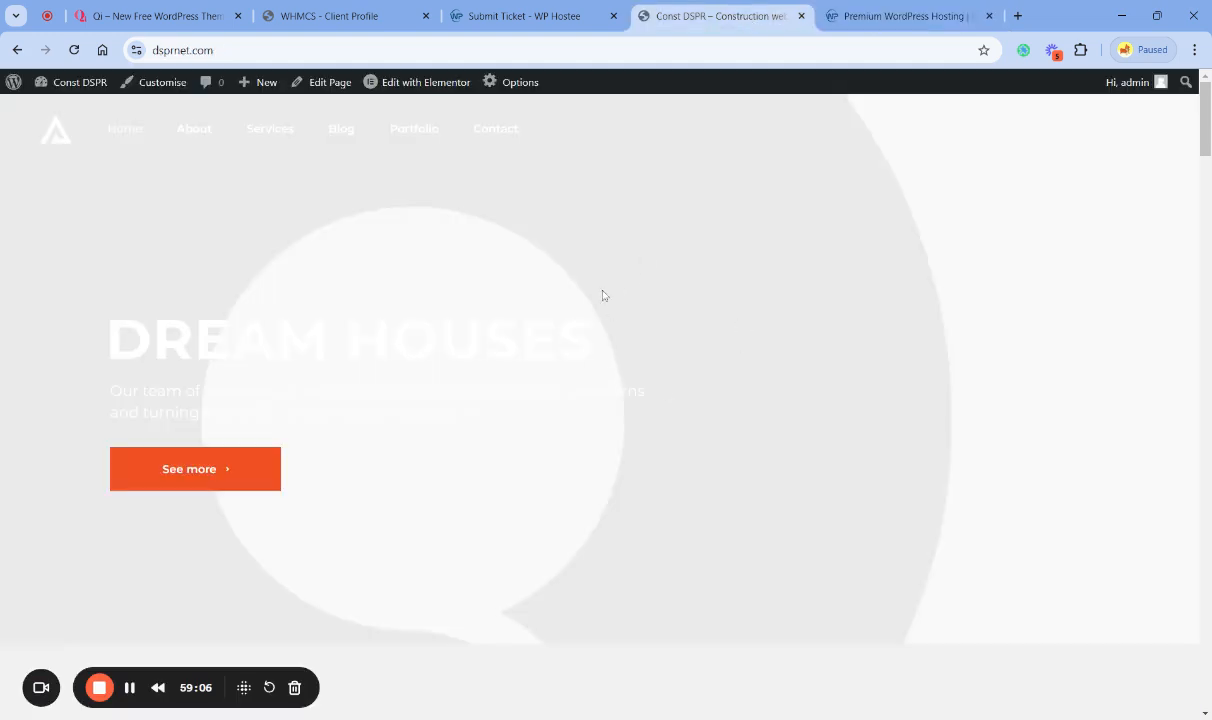
- Visit the Portfolio page of dsprnet.com and examine it from the banner to the footer
click(411, 132)
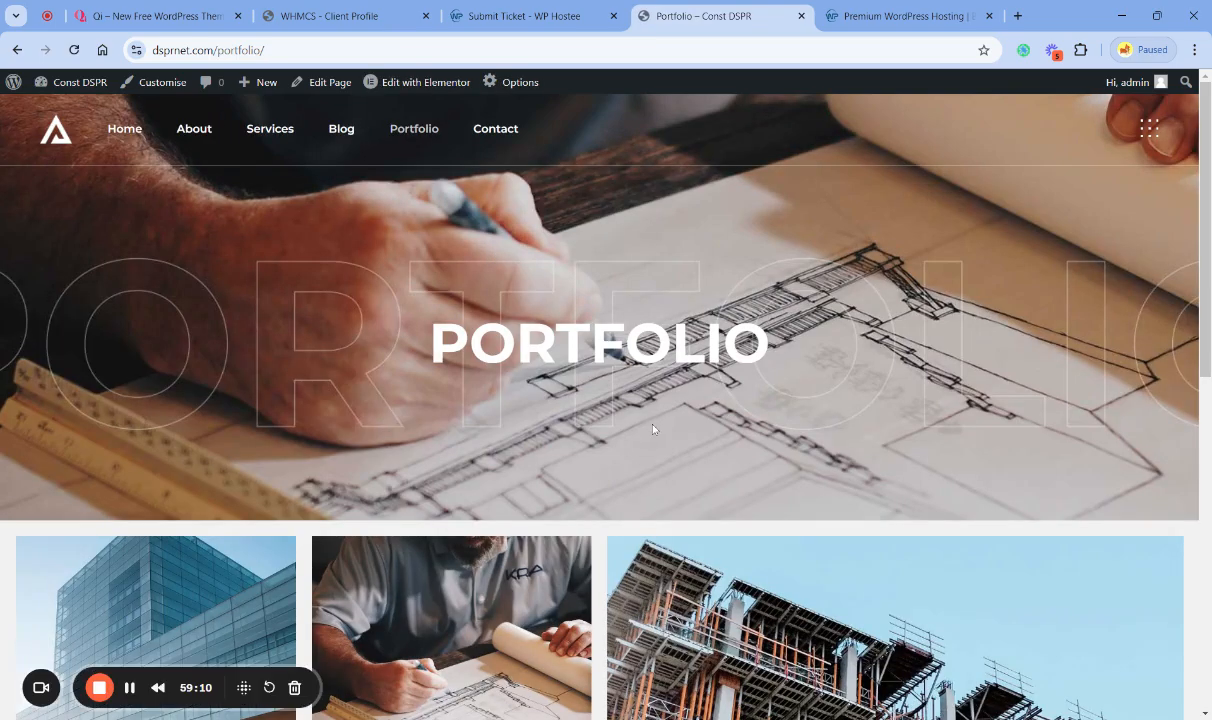
scroll(617, 401, down, 3)
scroll(741, 446, up, 3)
scroll(498, 445, down, 4)
scroll(497, 445, down, 3)
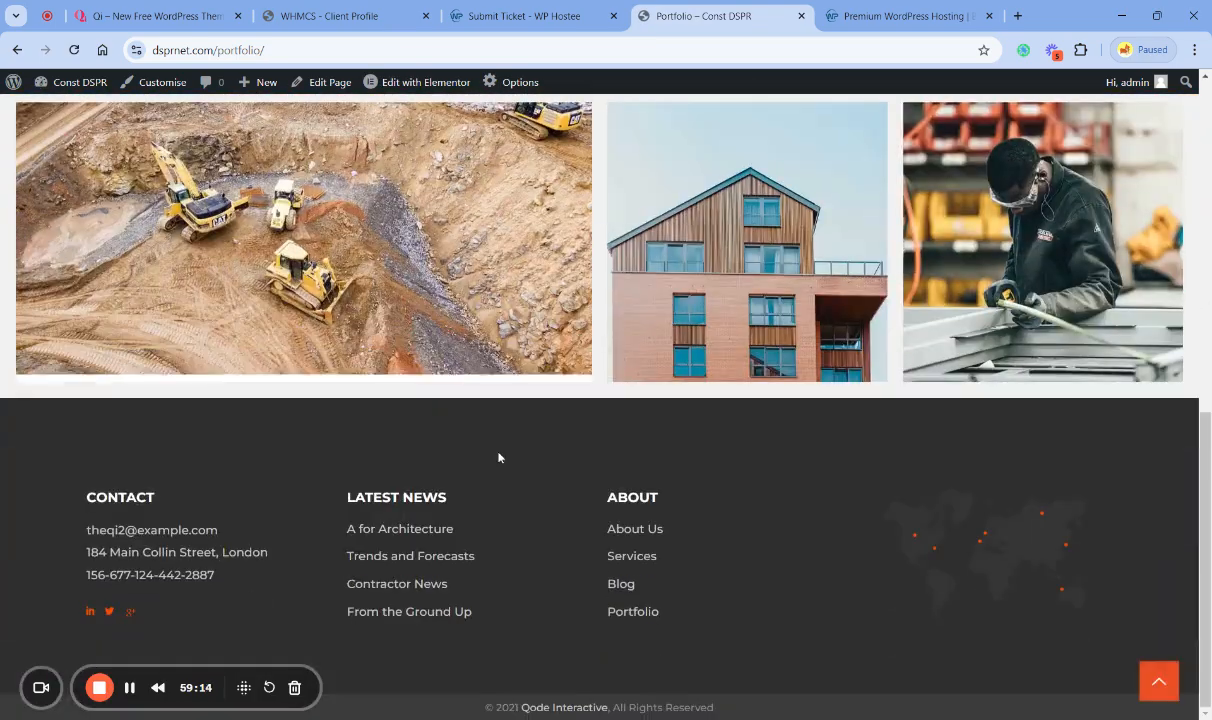
scroll(498, 454, up, 6)
scroll(396, 190, up, 1)
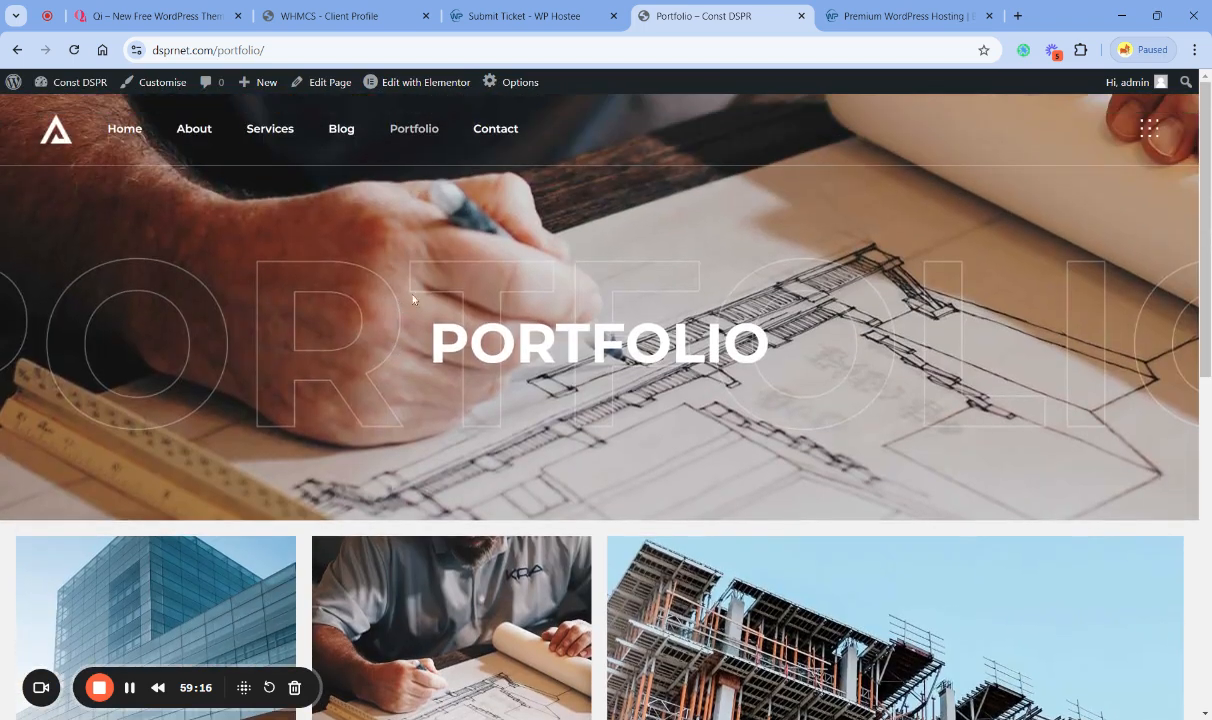
- Visit the Blog and Services pages, expanding the Professional Service, Consistency and Quality, and Dedicated and Devoted sections on Services
click(343, 131)
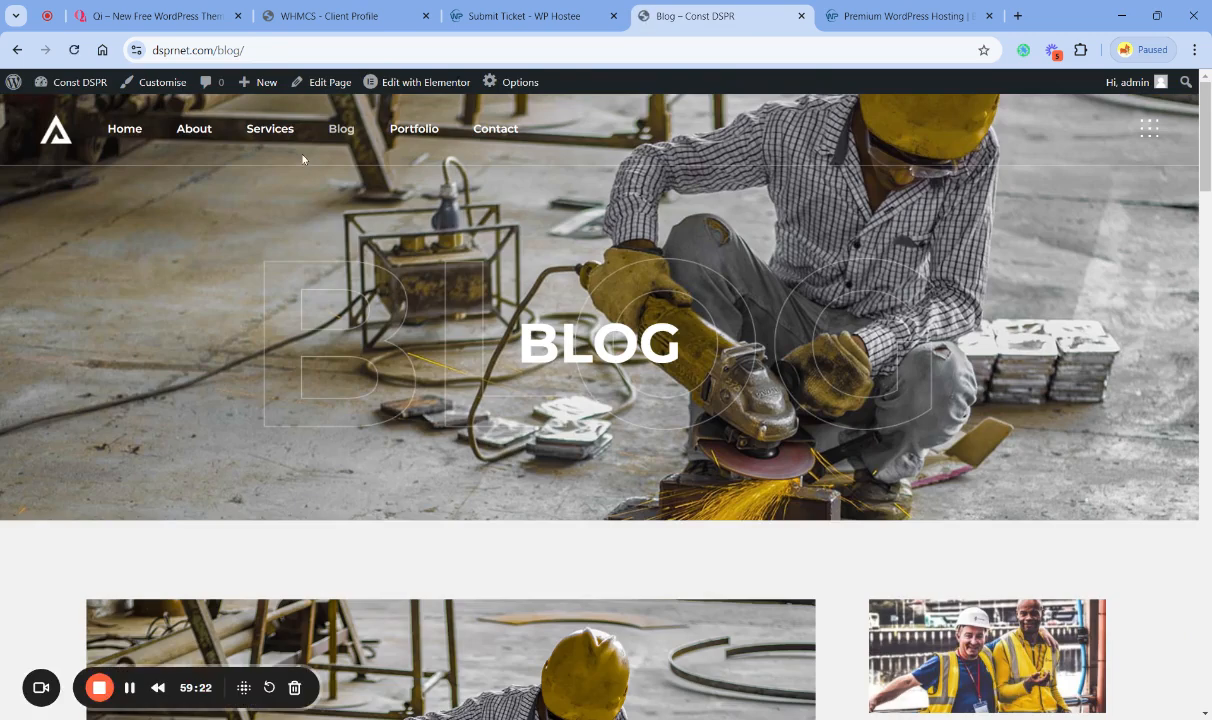
click(262, 128)
scroll(365, 360, down, 4)
scroll(652, 410, down, 3)
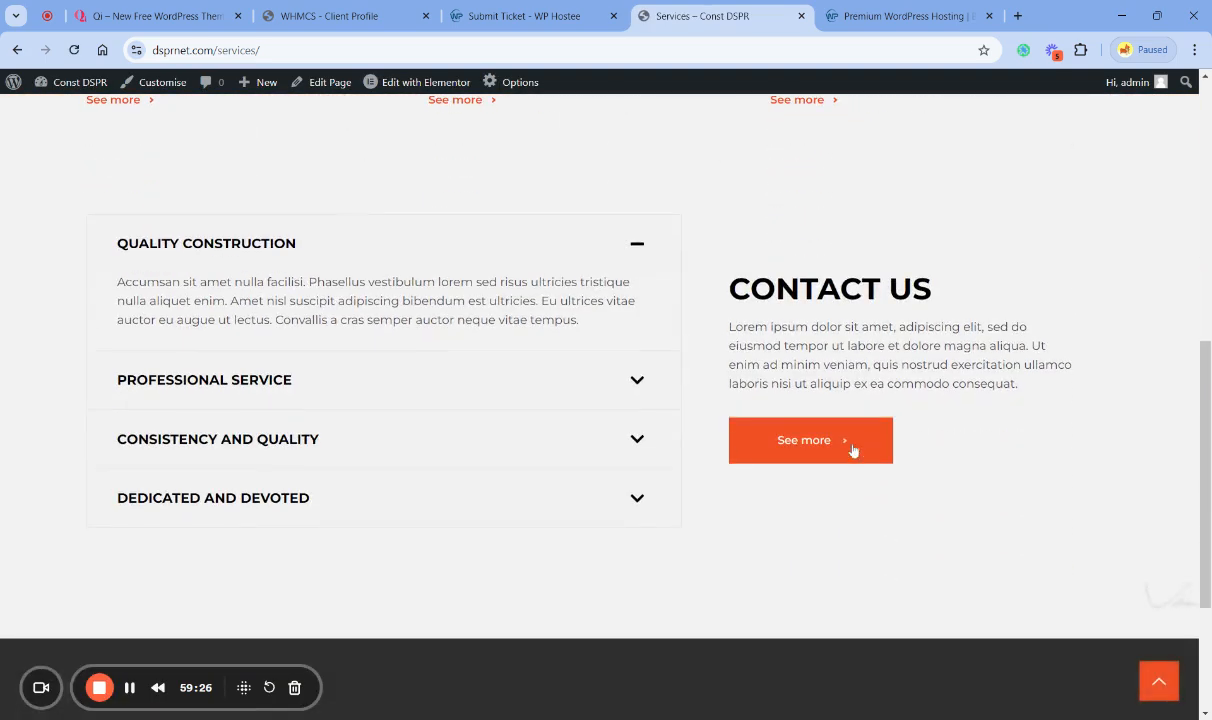
click(283, 386)
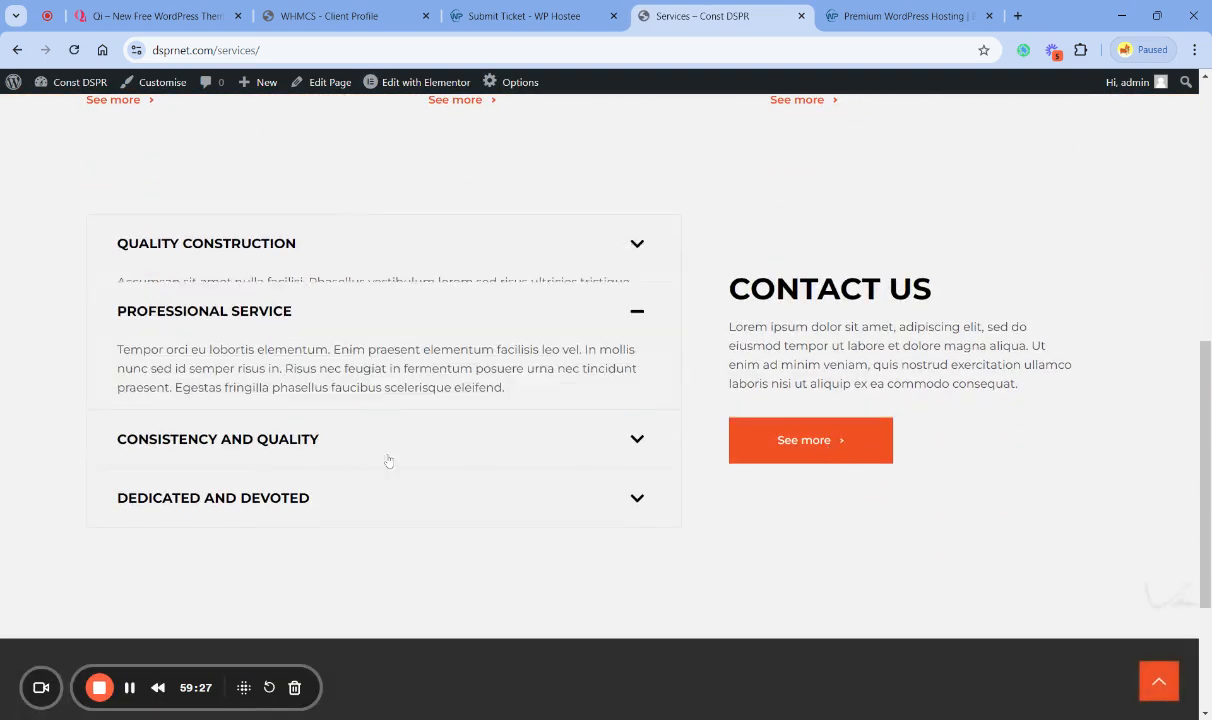
click(267, 441)
click(265, 492)
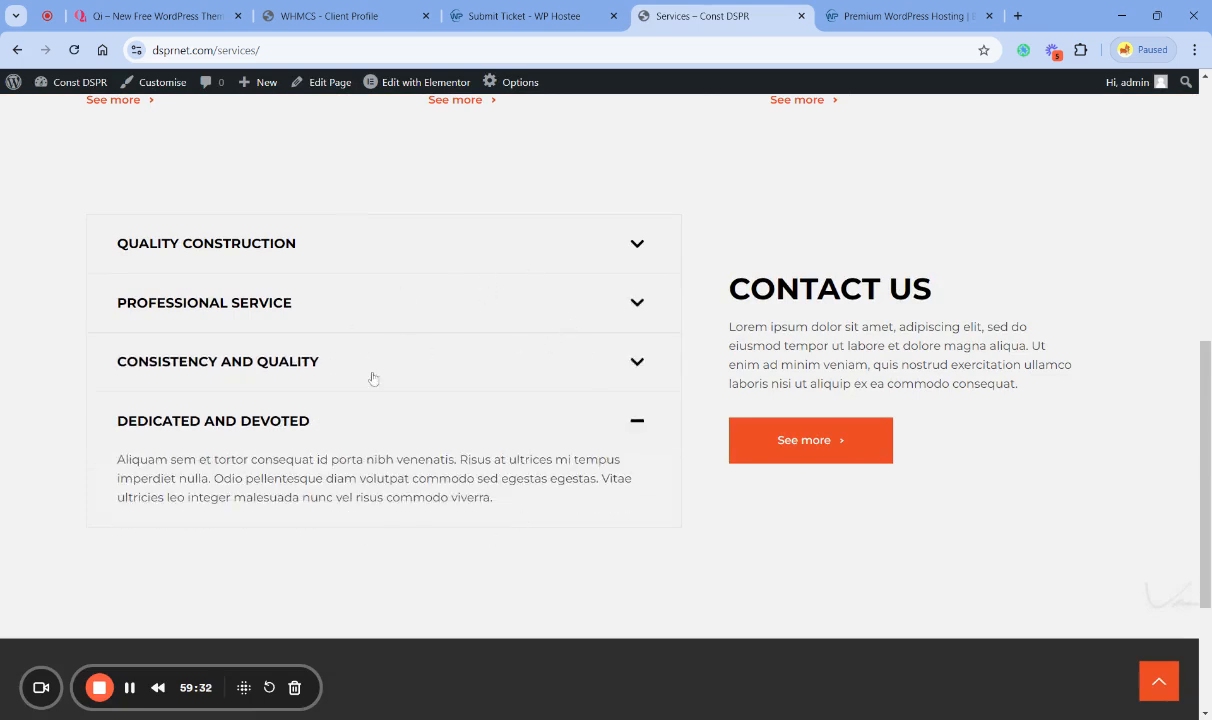
scroll(339, 443, down, 2)
scroll(339, 443, up, 10)
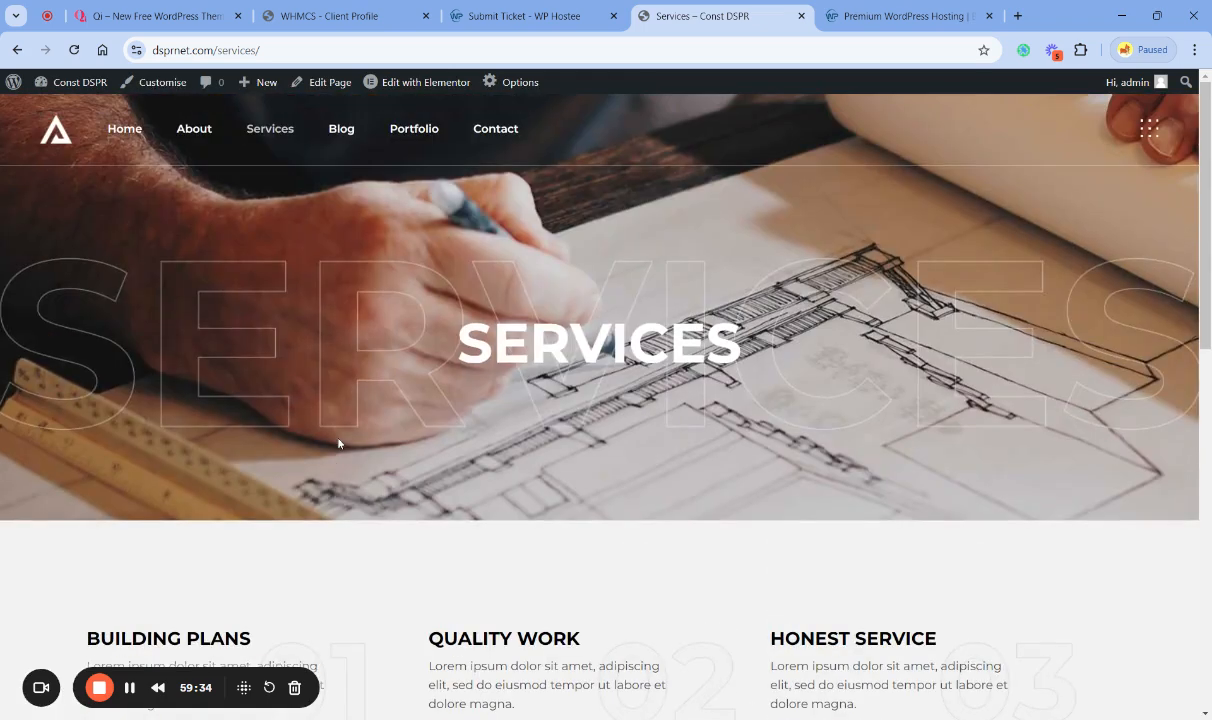
- Visit the About page, examine its sections, and return to the page top
click(195, 132)
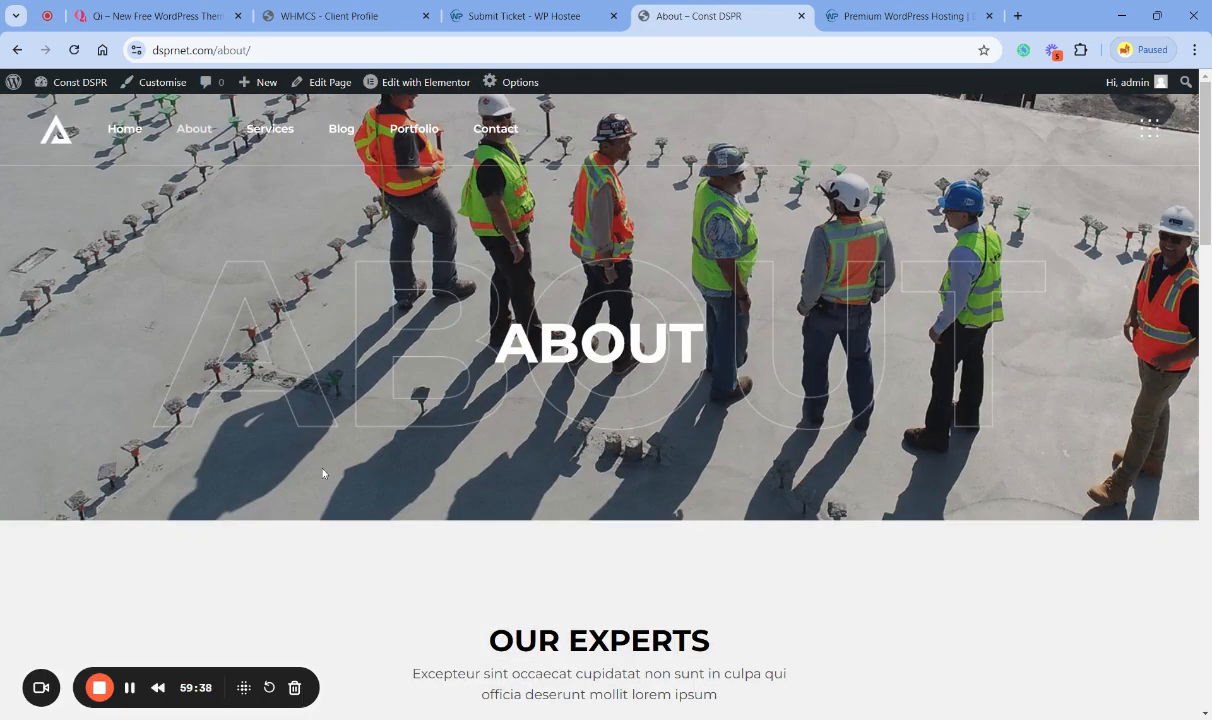
scroll(459, 527, down, 13)
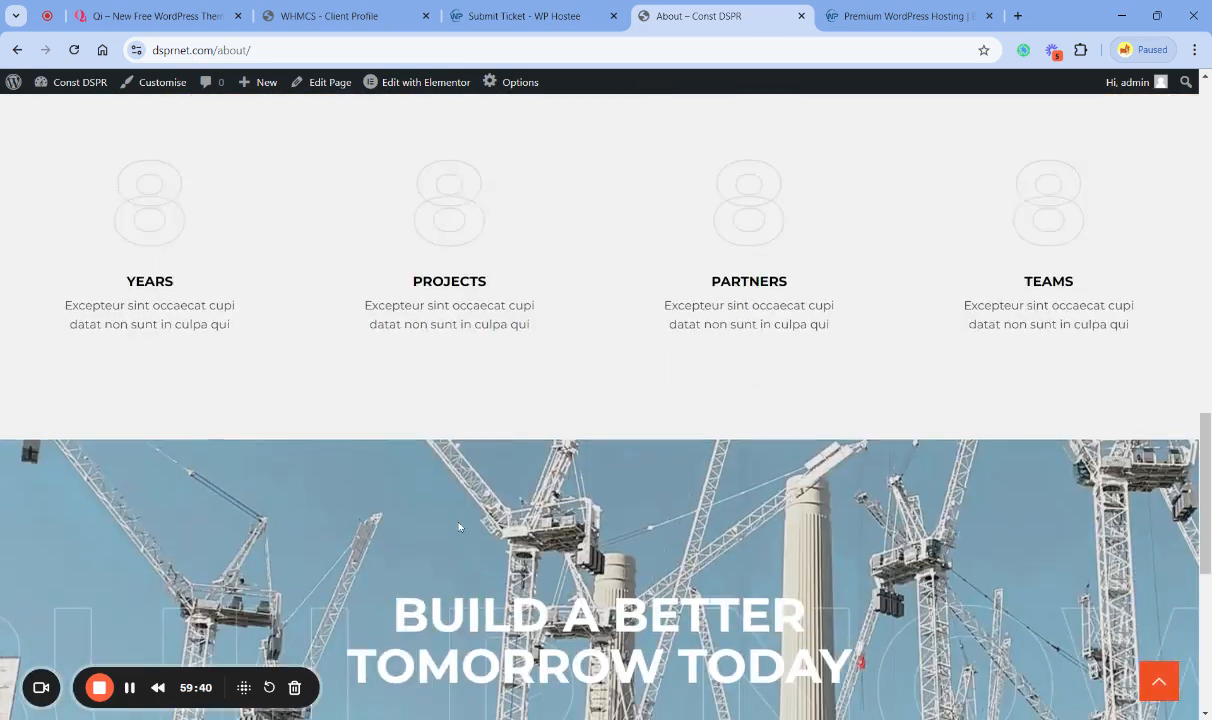
scroll(459, 527, down, 5)
scroll(460, 527, up, 10)
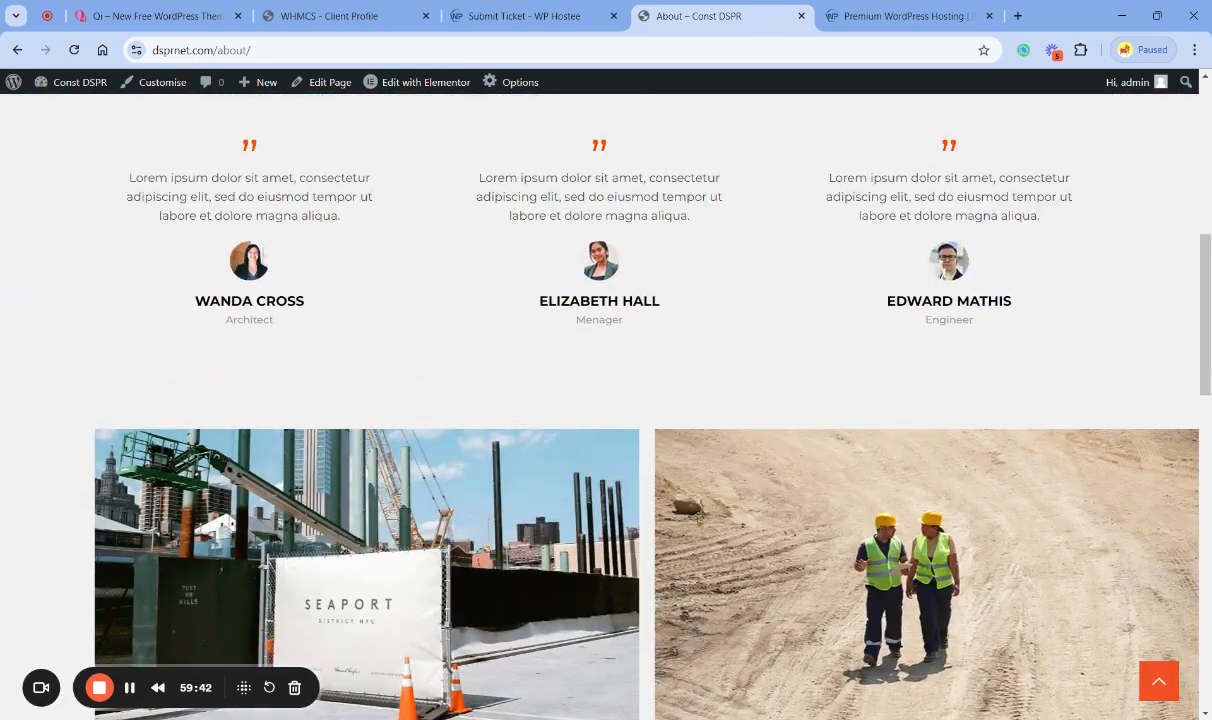
click(1162, 683)
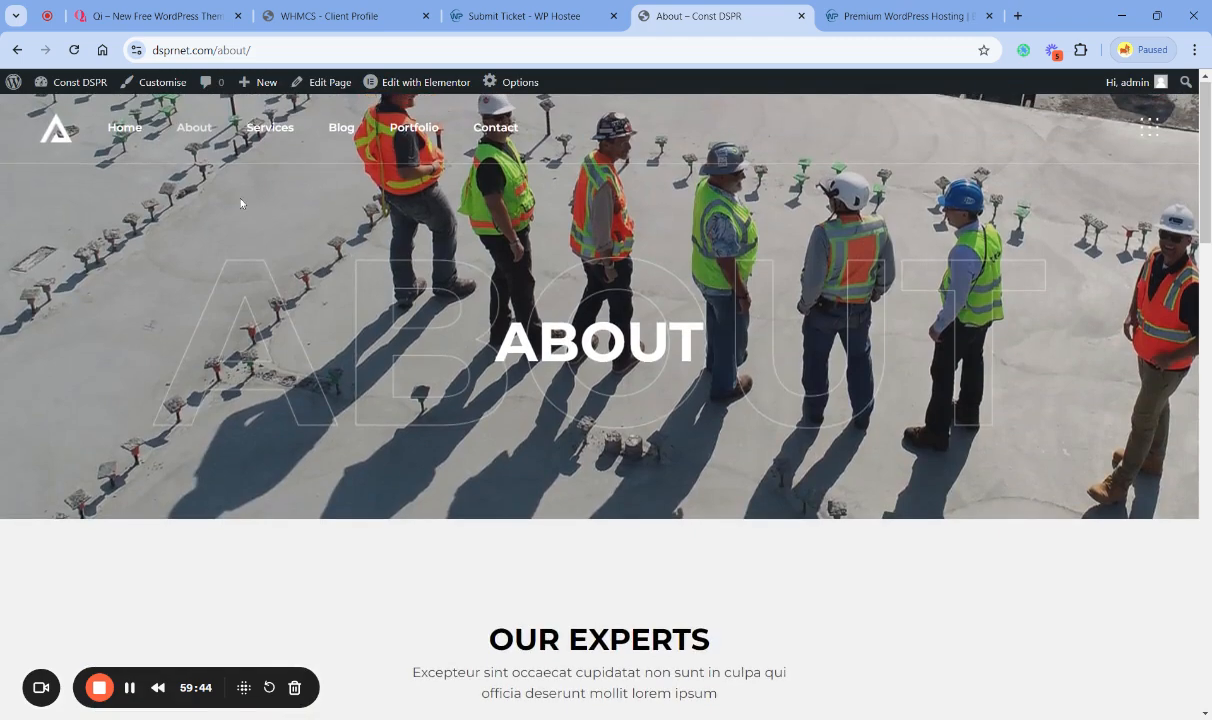
- Visit the Contact page and examine the office addresses and the Subscribe Now section
key(F5)
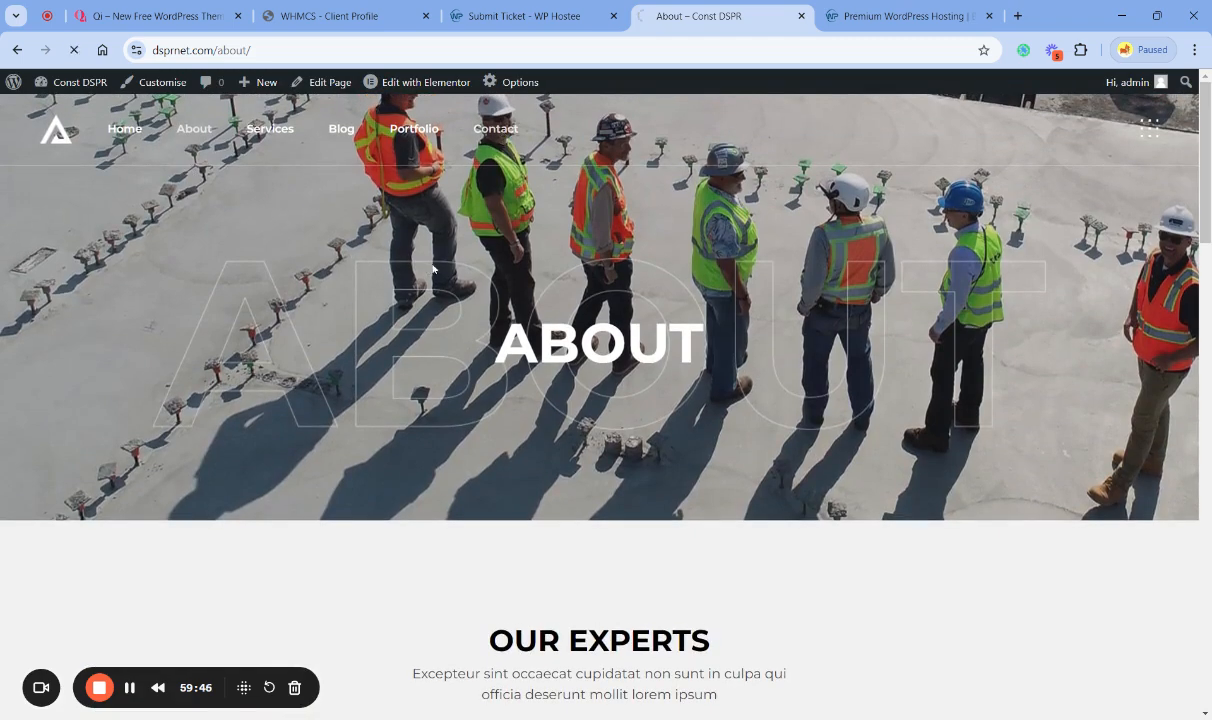
scroll(568, 419, down, 5)
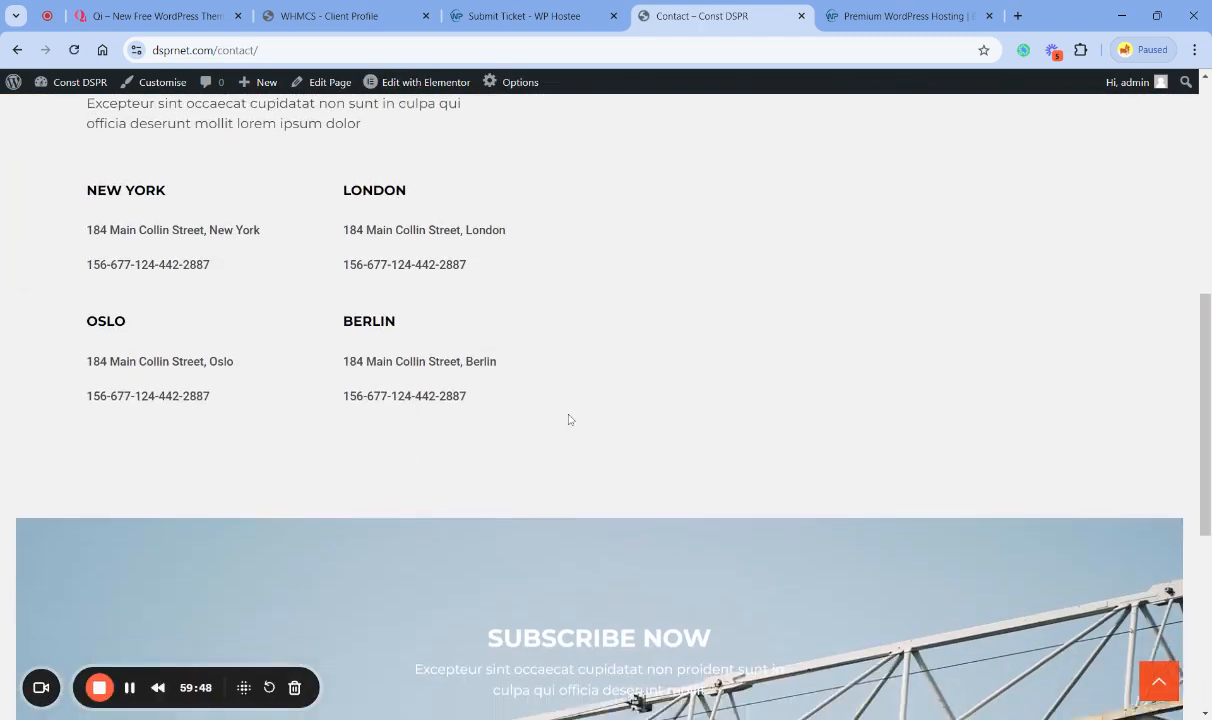
scroll(568, 419, down, 5)
click(1159, 678)
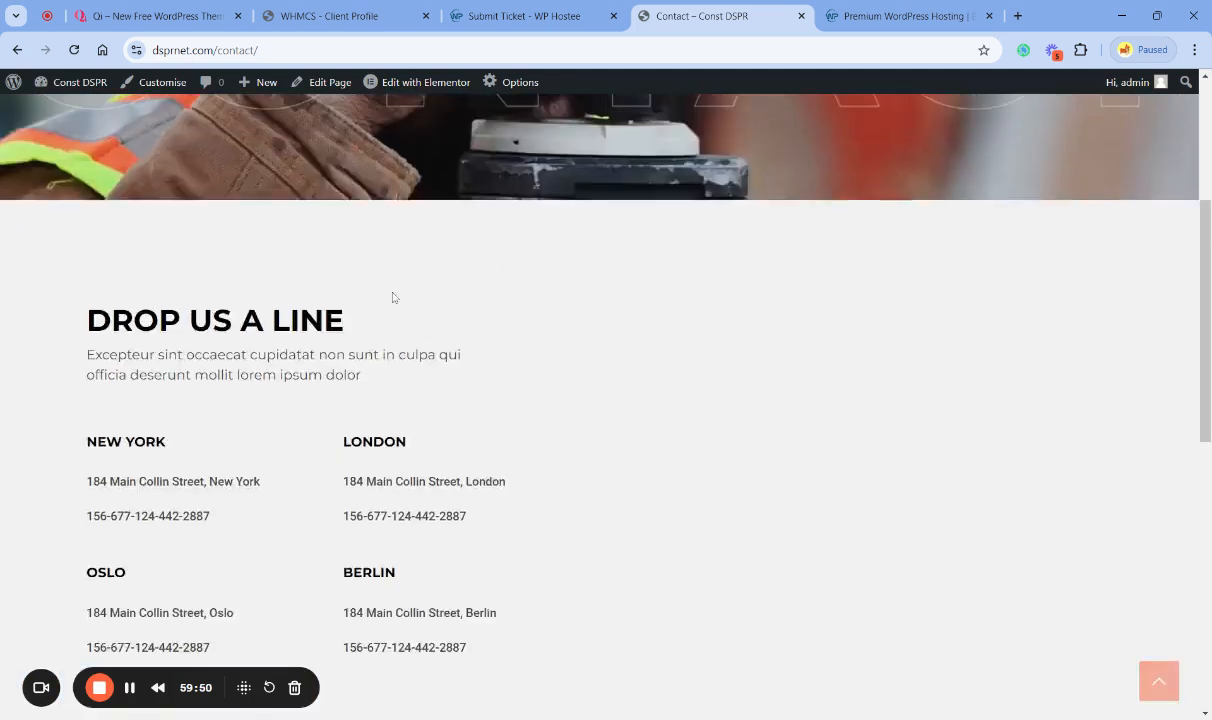
- Return to the dsprnet.com home page to recheck its hero and services sections, and revisit the Qi Construction demo
key(F5)
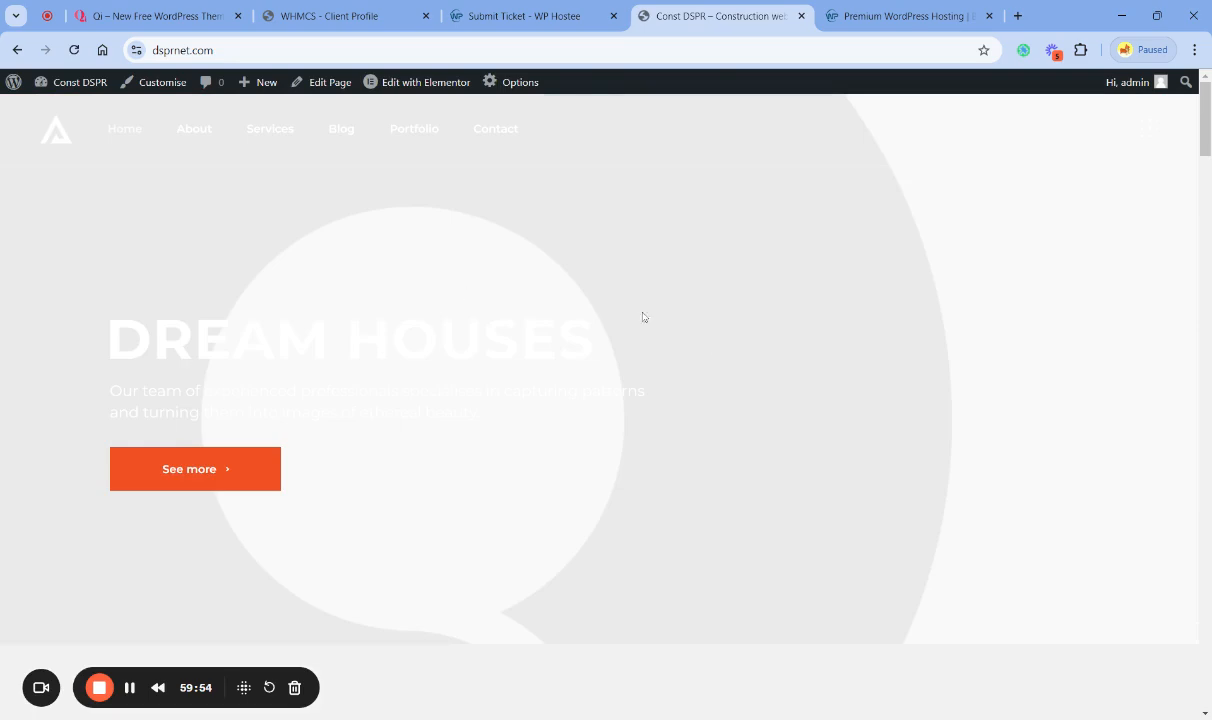
scroll(776, 403, down, 3)
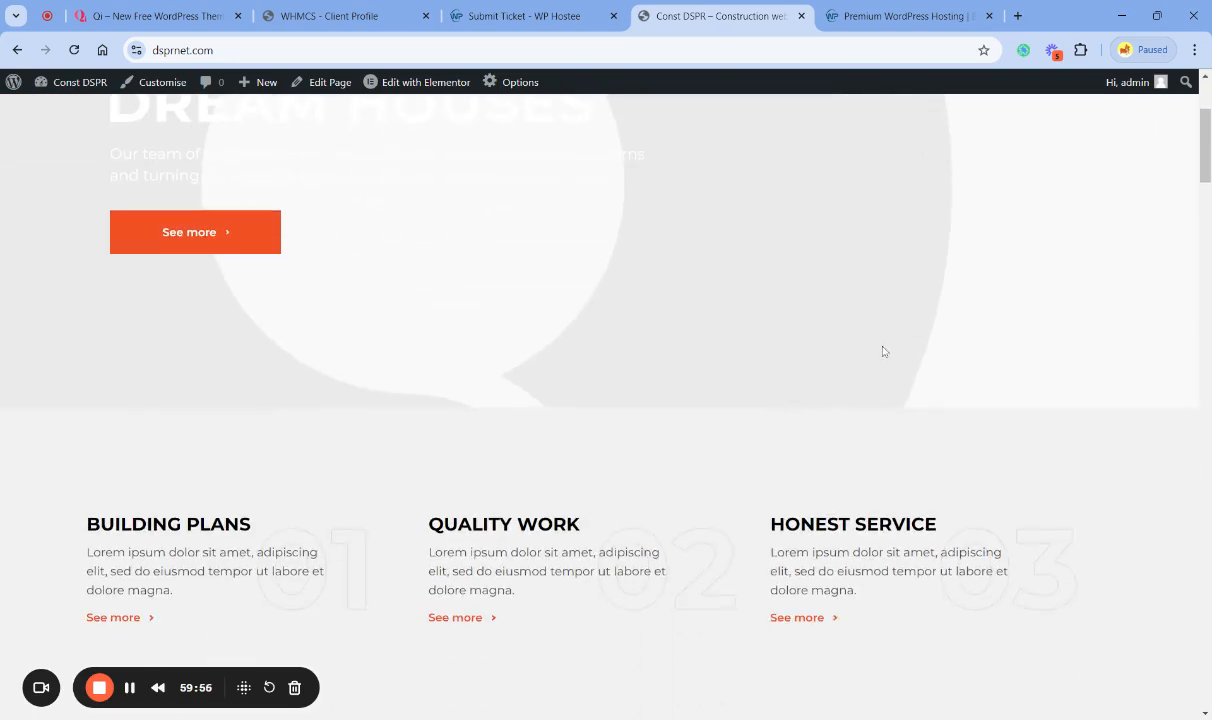
scroll(882, 349, up, 3)
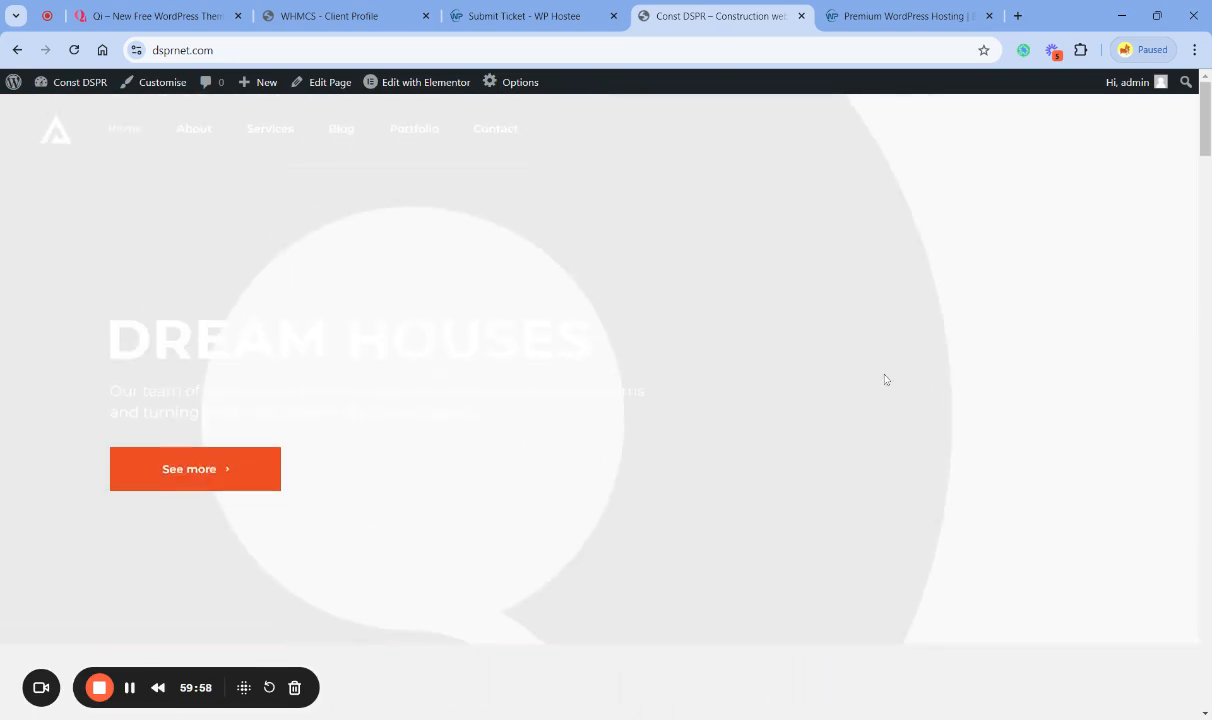
scroll(884, 379, down, 5)
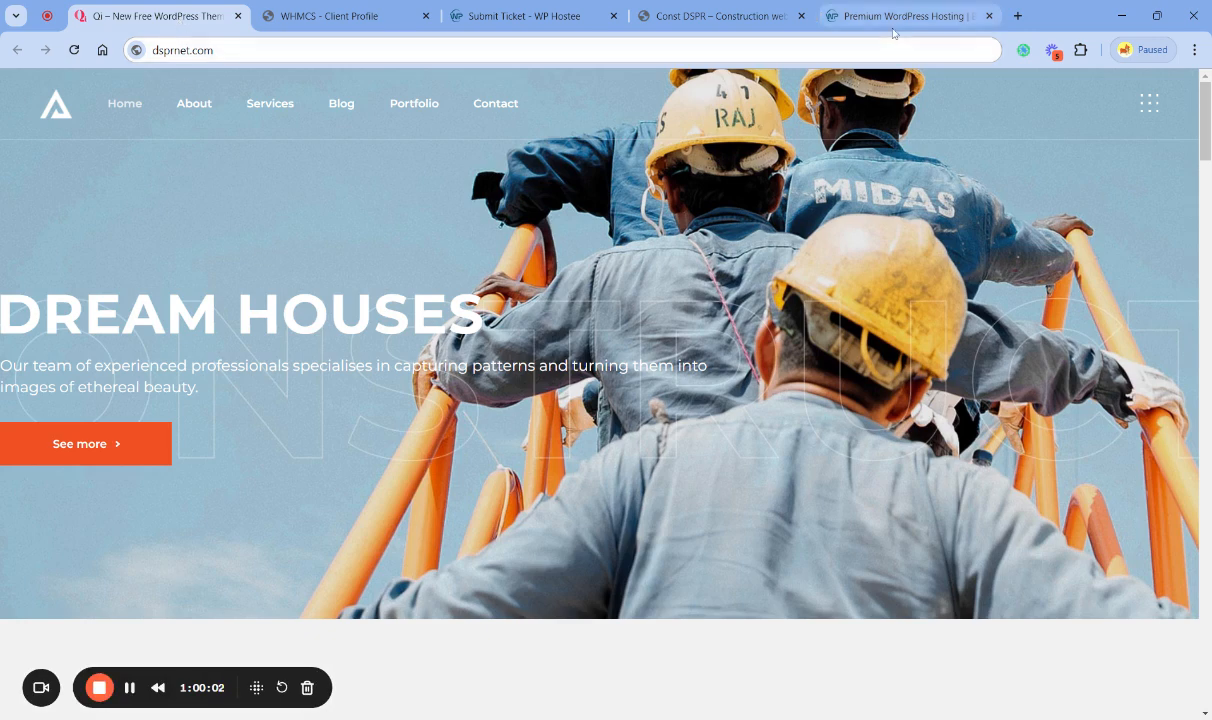
- Revisit the WP Hostee home page and close its browser tab
click(893, 18)
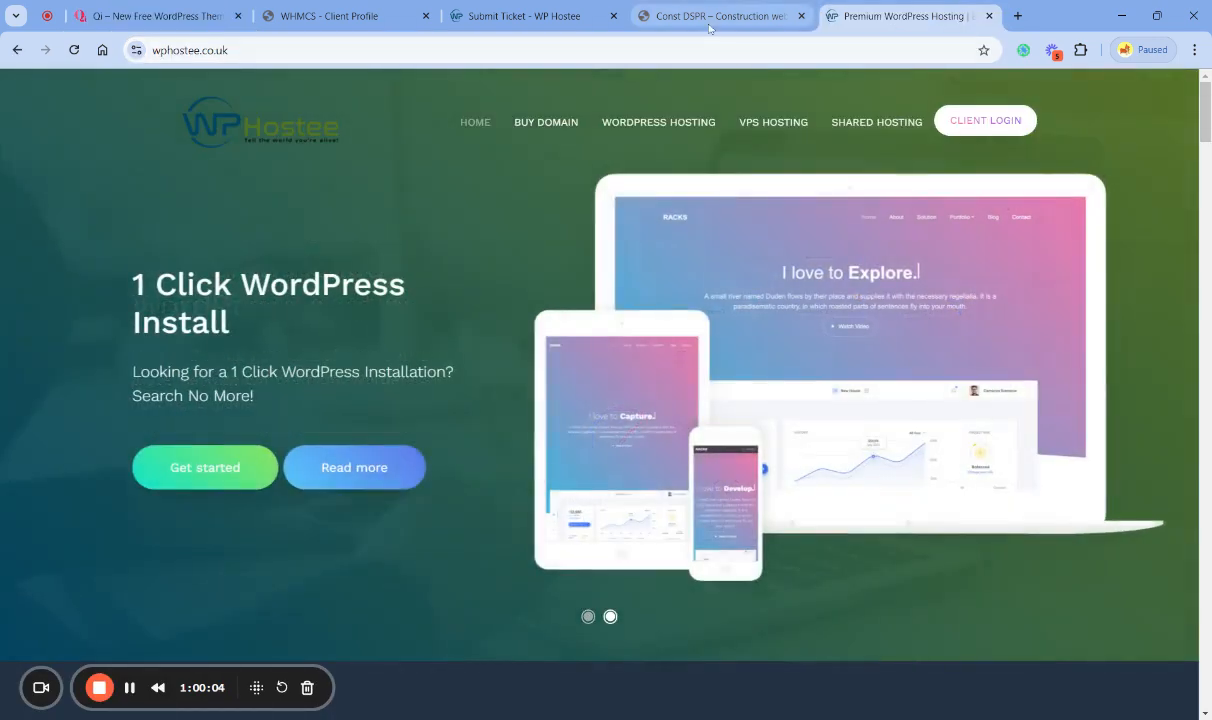
click(708, 28)
click(890, 18)
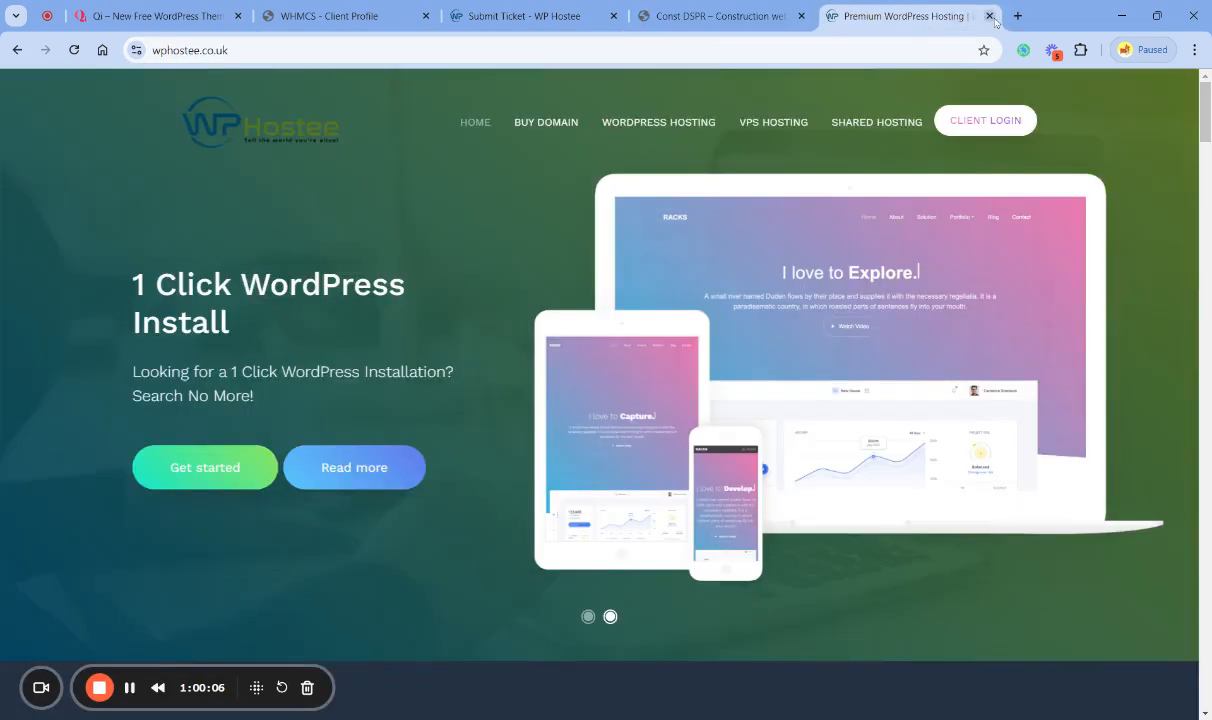
click(989, 16)
- Examine the live home page through the portfolio, client logos, Subscribe Now and news sections
scroll(700, 395, down, 8)
scroll(701, 395, down, 10)
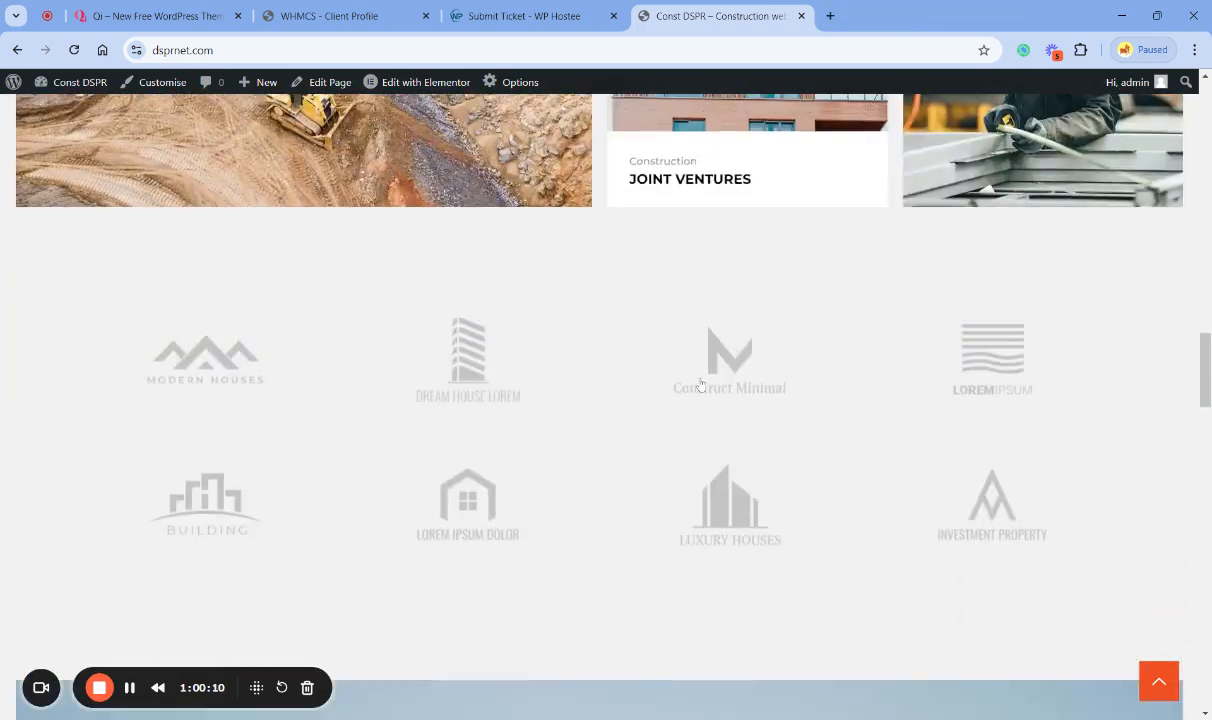
scroll(700, 385, down, 5)
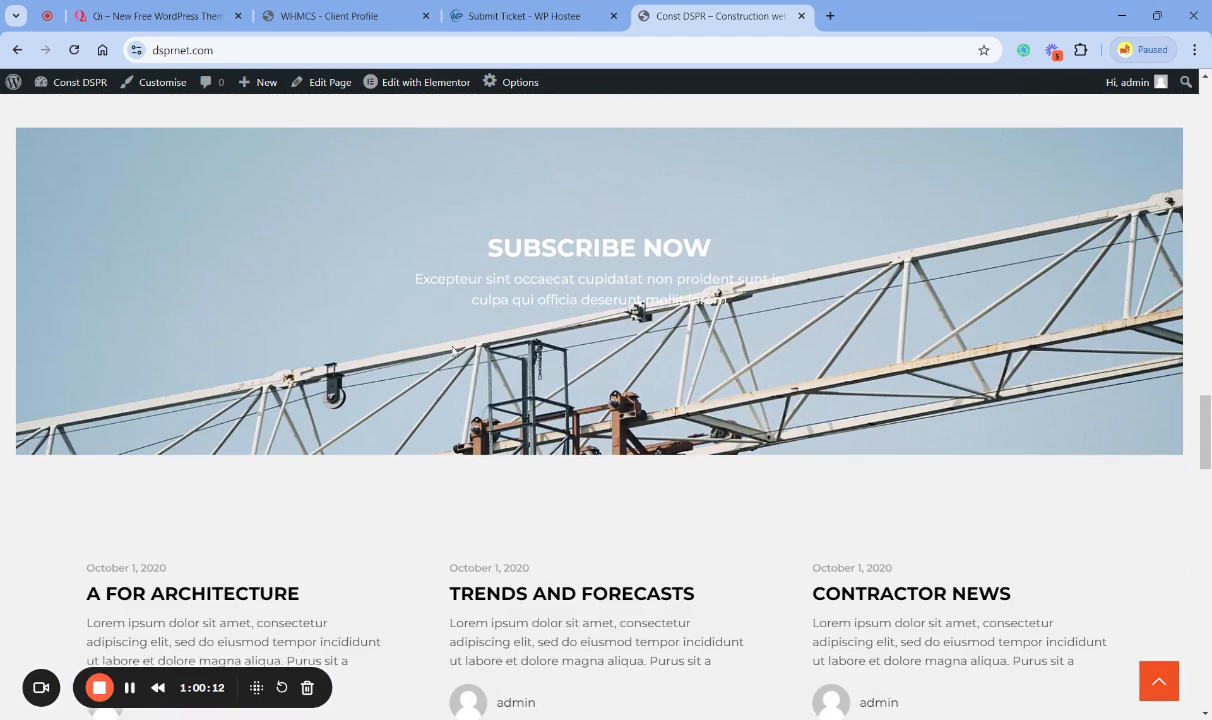
- Place the Qi demo tab directly beside the dsprnet.com tab and examine the demo down to its Subscribe Now form
drag(205, 16, 588, 16)
scroll(489, 376, down, 15)
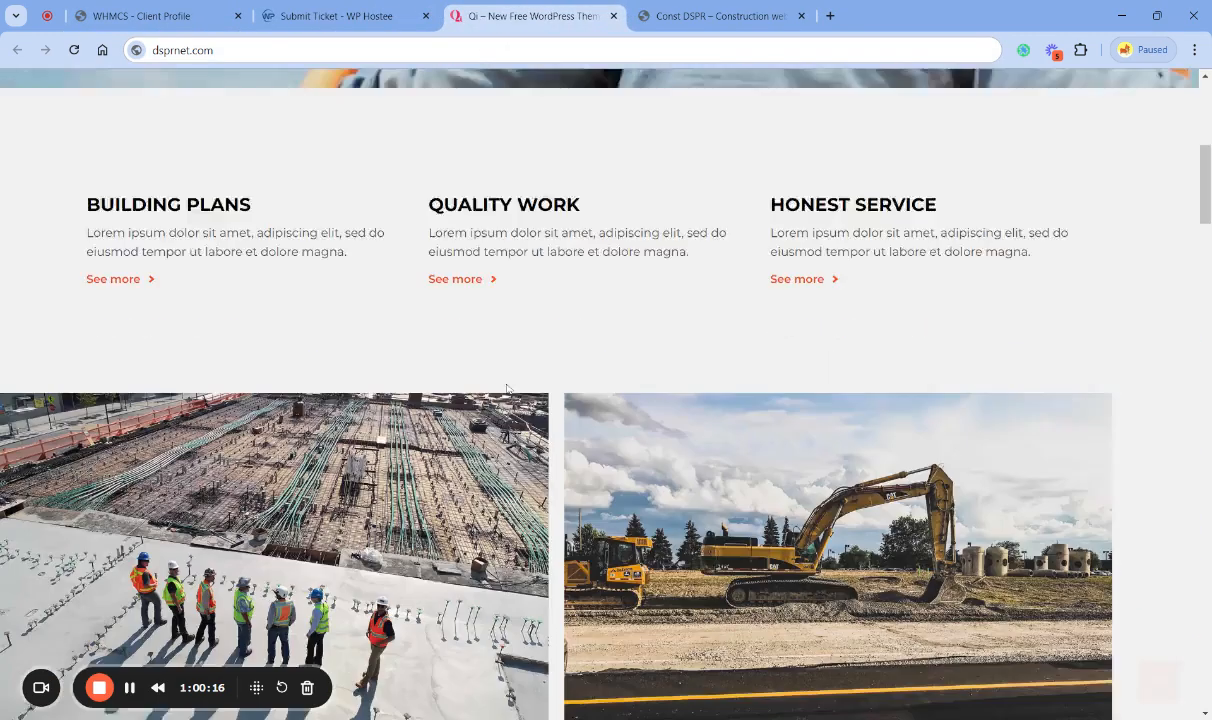
scroll(489, 376, down, 10)
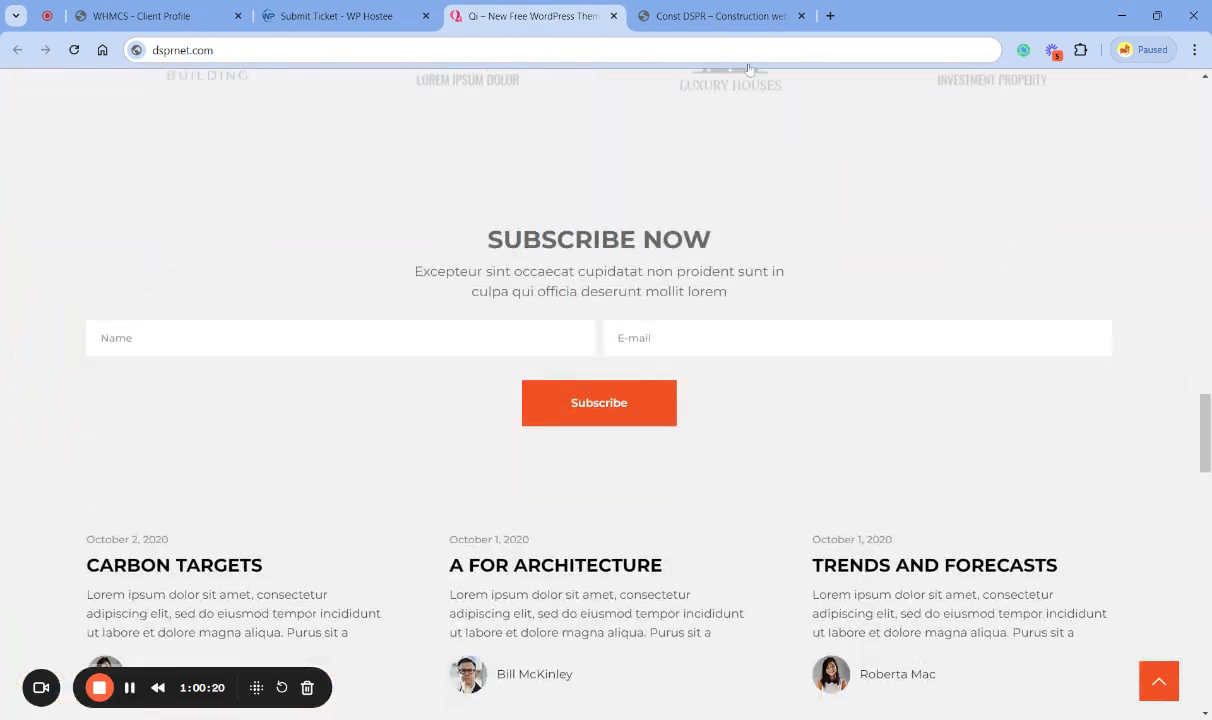
- Examine the live dsprnet.com home page down to the Drop Us a Line section and return towards the page top
click(681, 13)
scroll(700, 305, down, 1)
scroll(729, 314, down, 9)
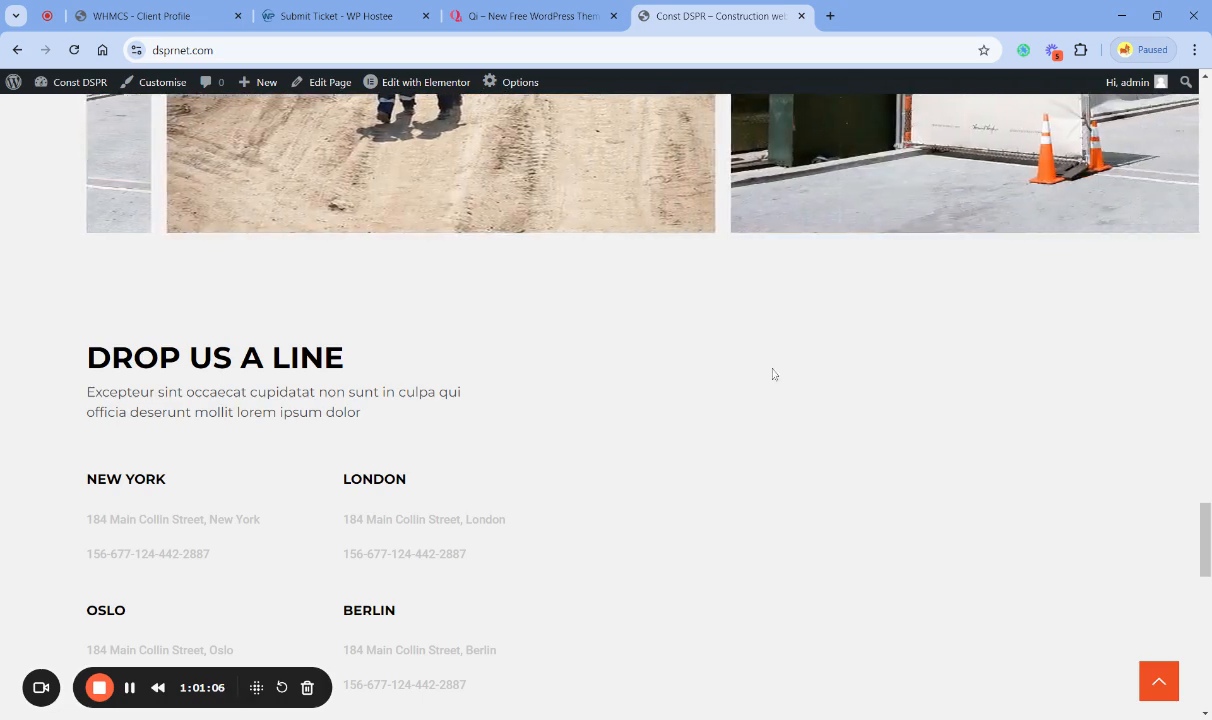
scroll(885, 474, up, 7)
scroll(891, 483, up, 15)
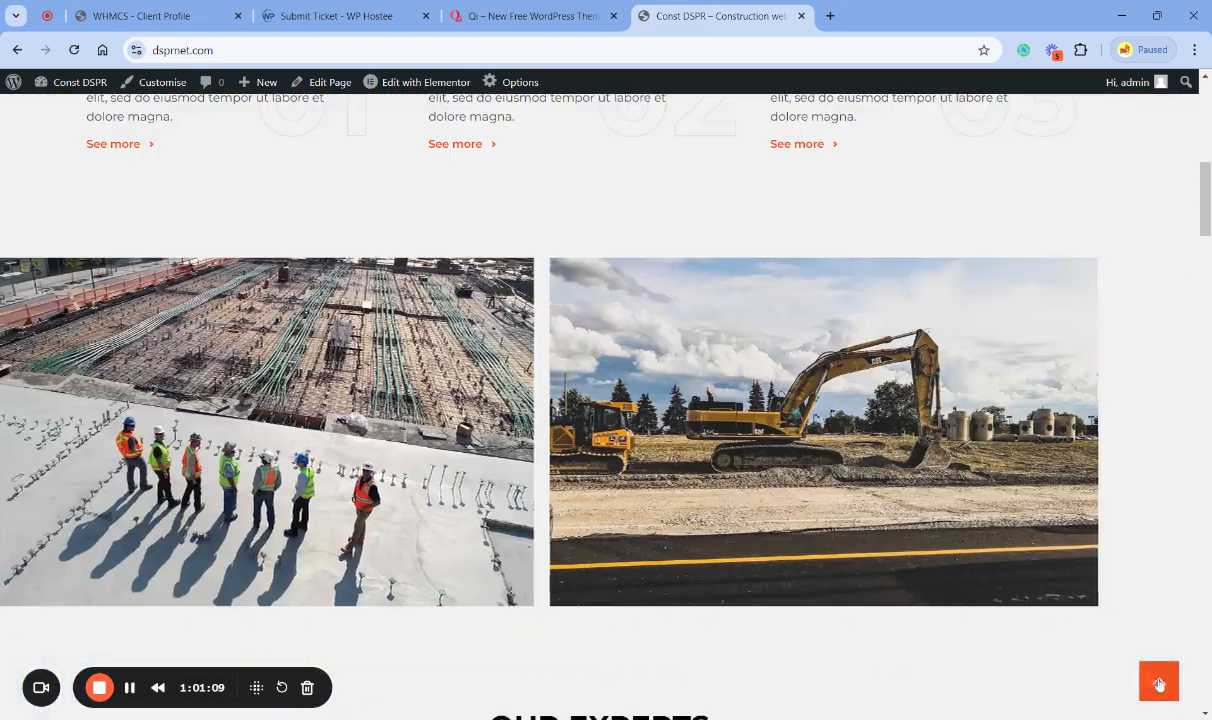
click(1159, 684)
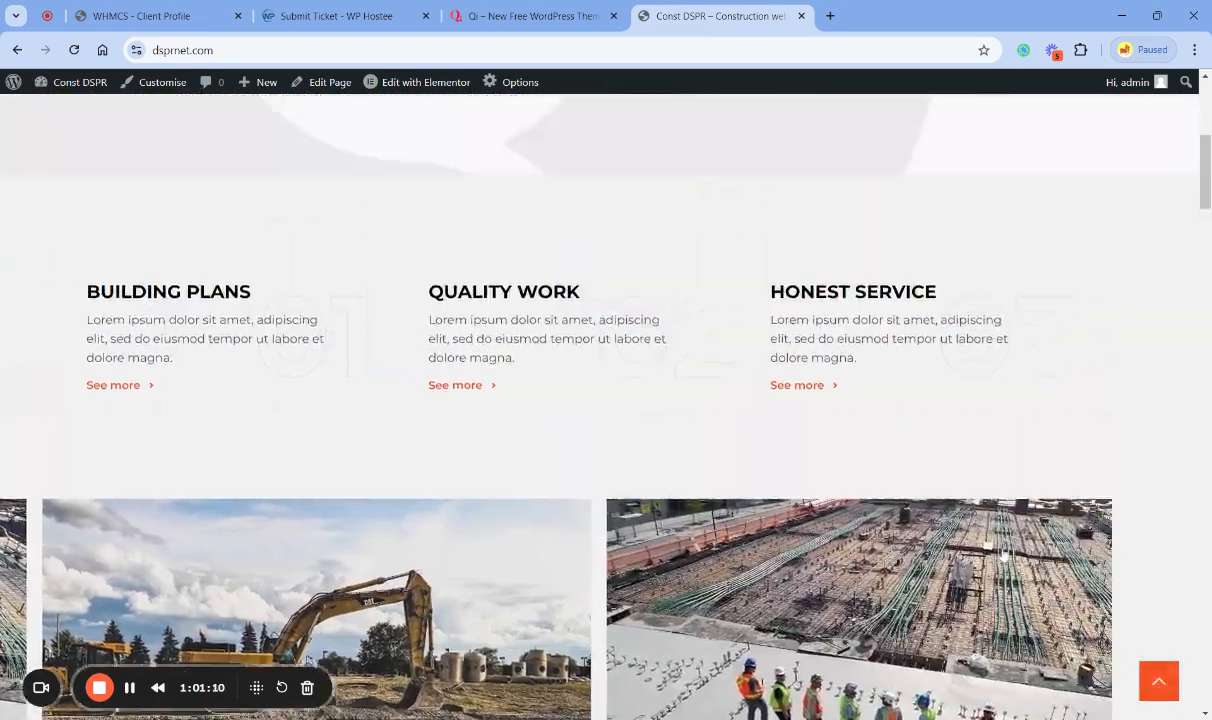